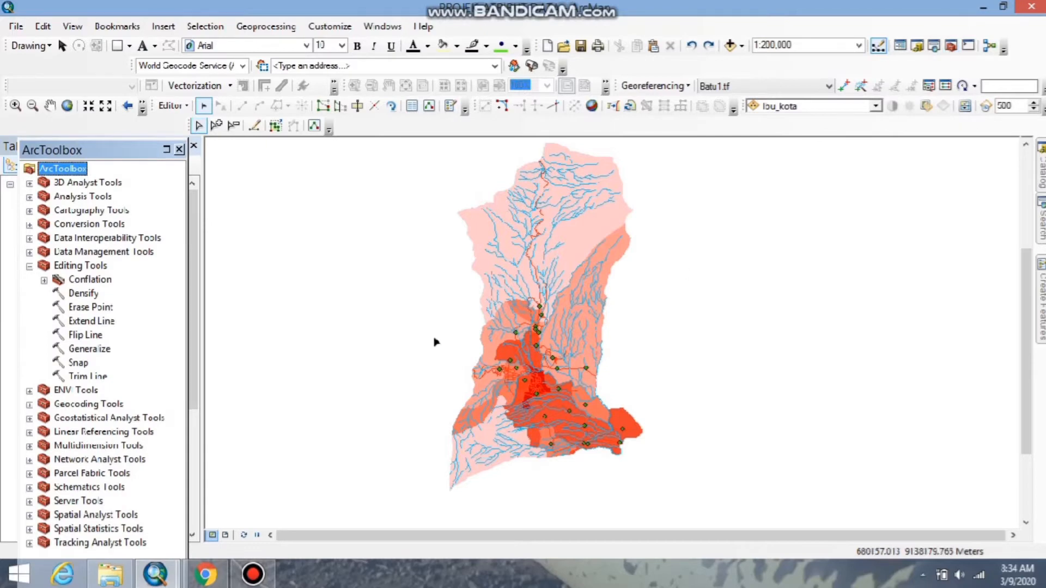
Start the Polygon To Line tool from the data management feature tools with batas_admin as the input features.
left_click(29, 252)
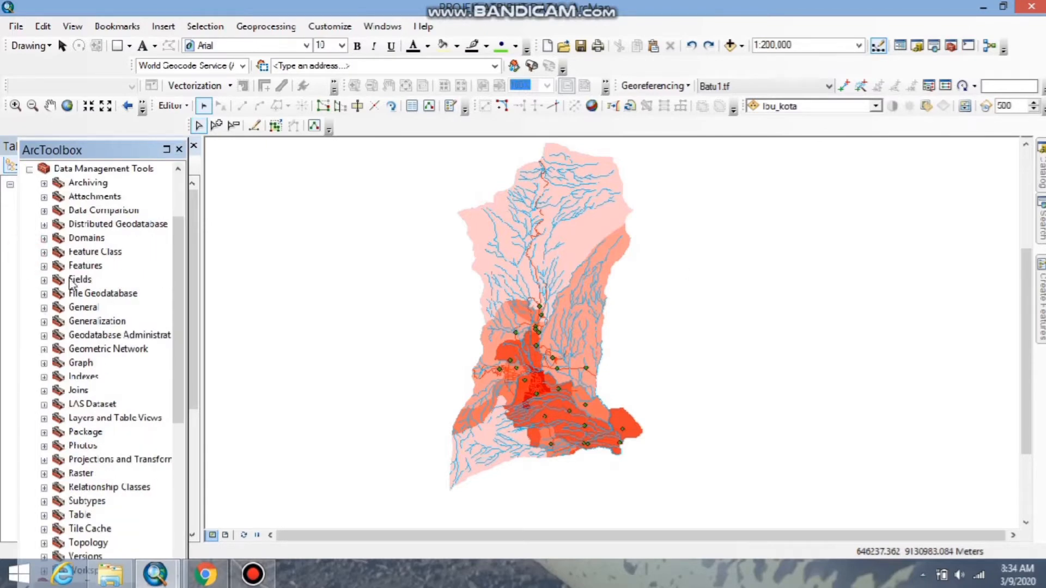
left_click(44, 267)
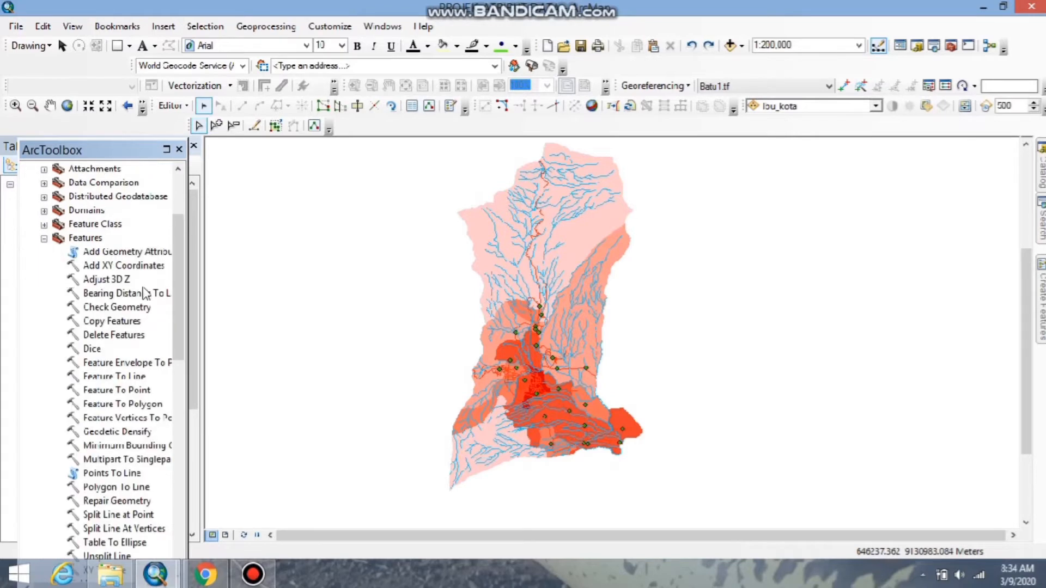
left_click_drag(180, 287, 177, 333)
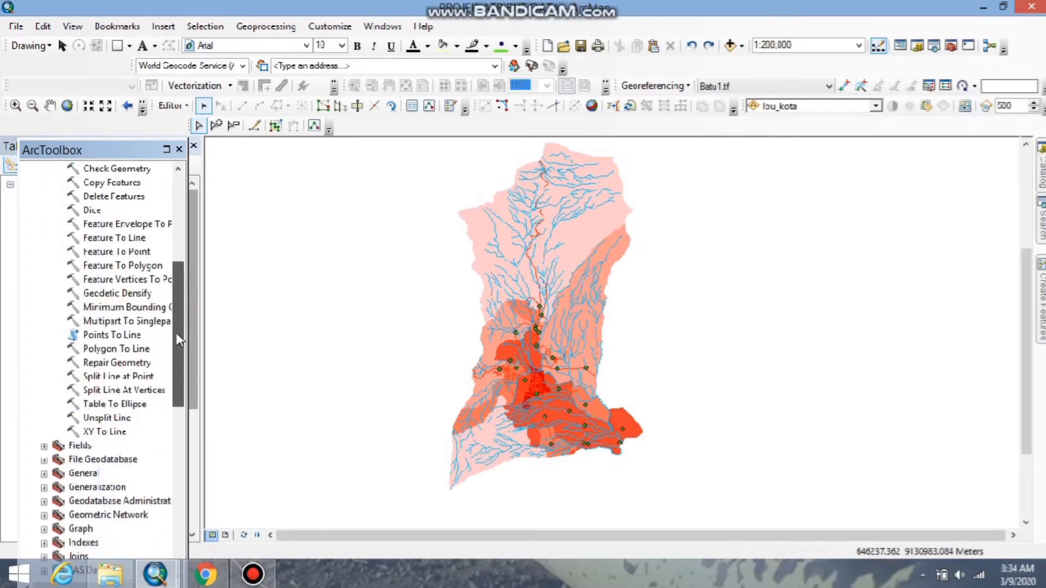
left_click(98, 352)
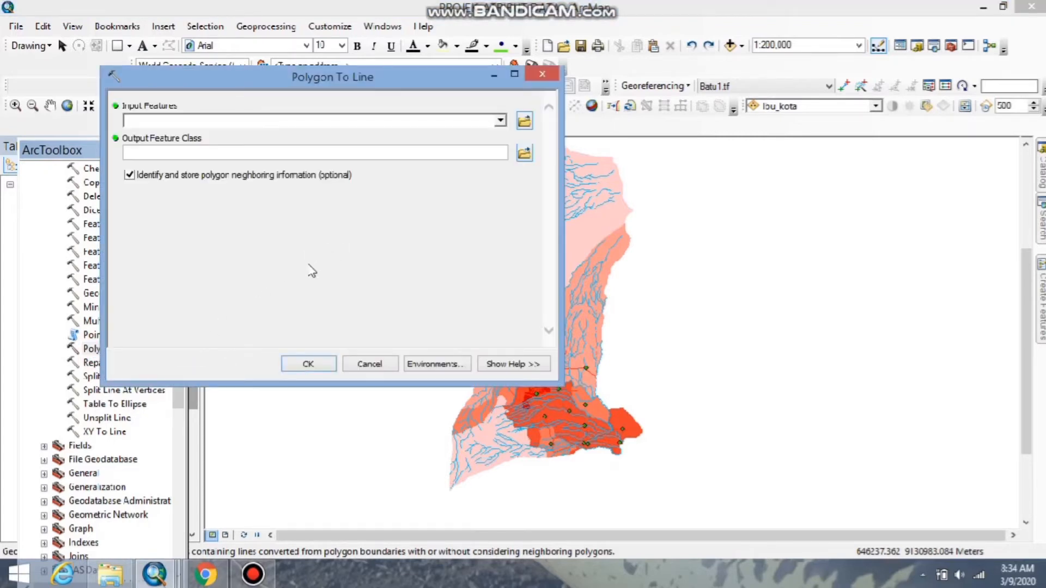
left_click(524, 120)
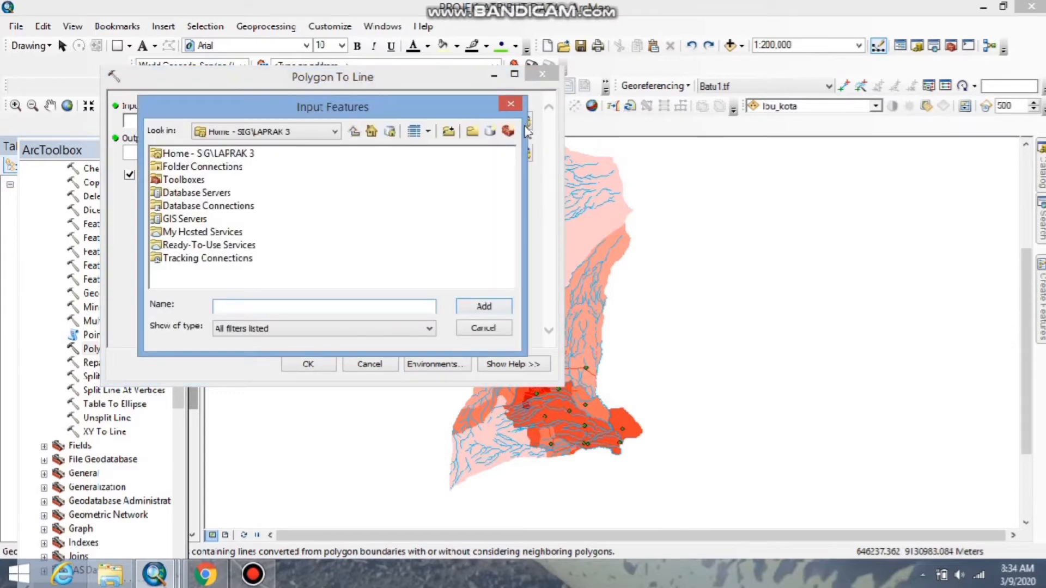
left_click(481, 329)
left_click(500, 120)
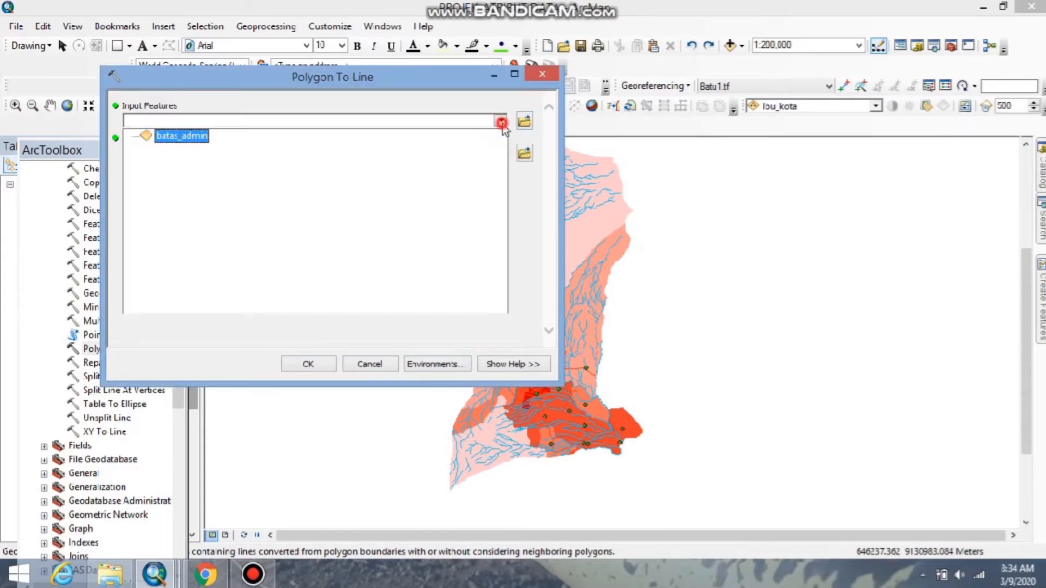
left_click(180, 140)
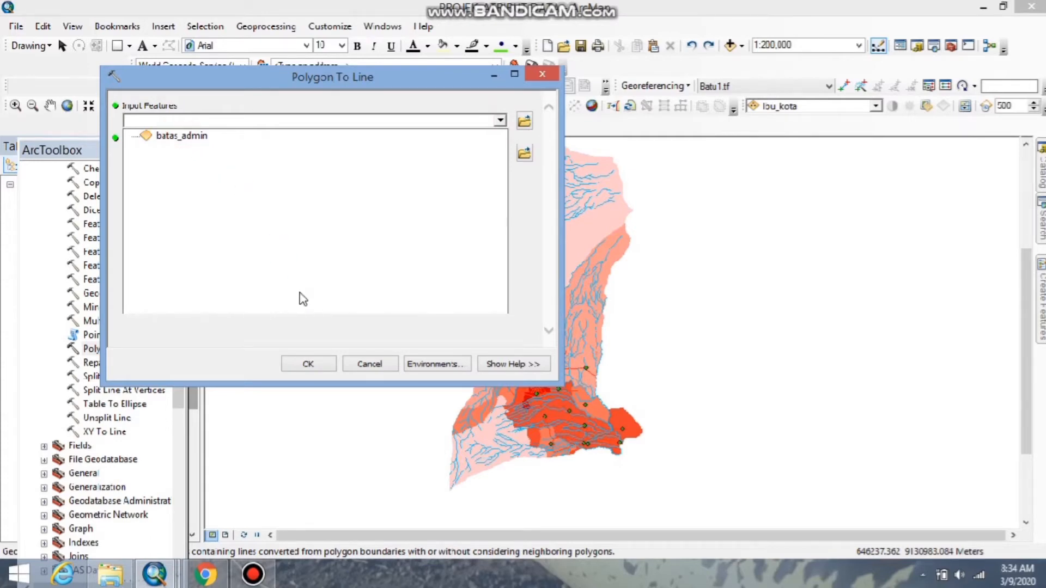
Set the output feature class to Batas Administrasi.shp in the SIG\LAPRAK 3 home folder.
left_click(524, 154)
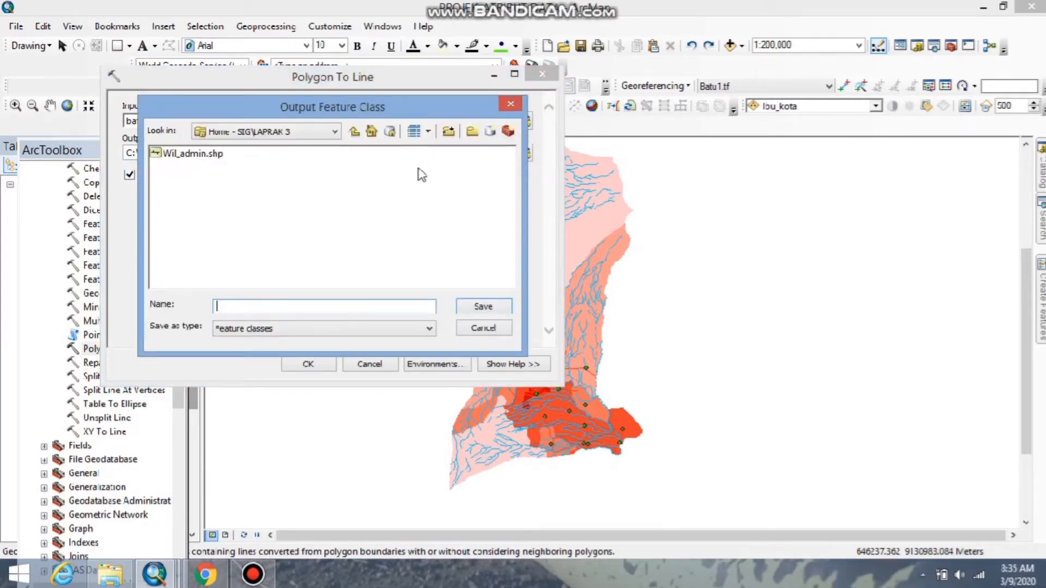
left_click(335, 133)
left_click(334, 133)
left_click(208, 155)
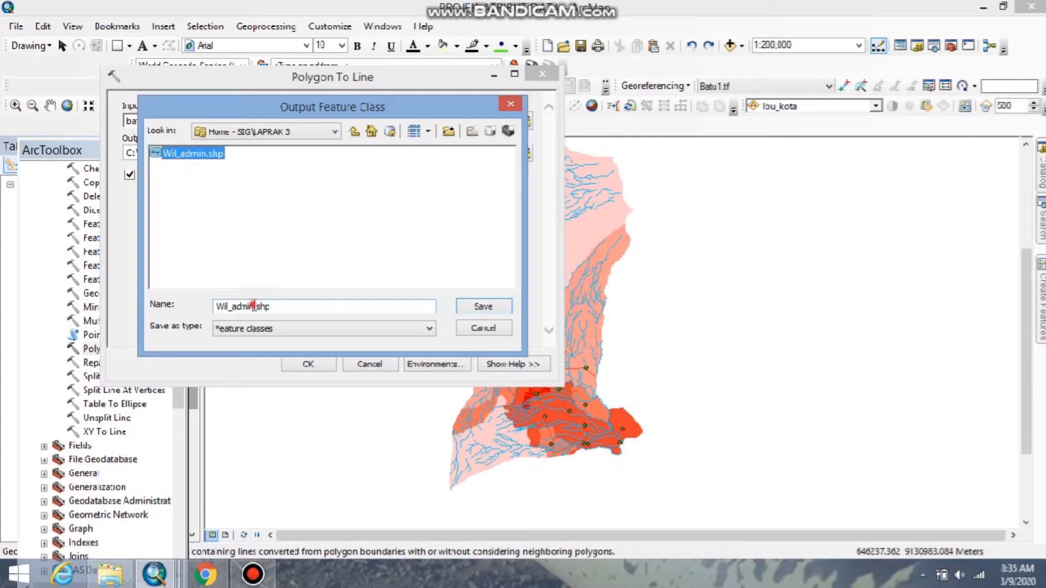
left_click_drag(254, 306, 214, 306)
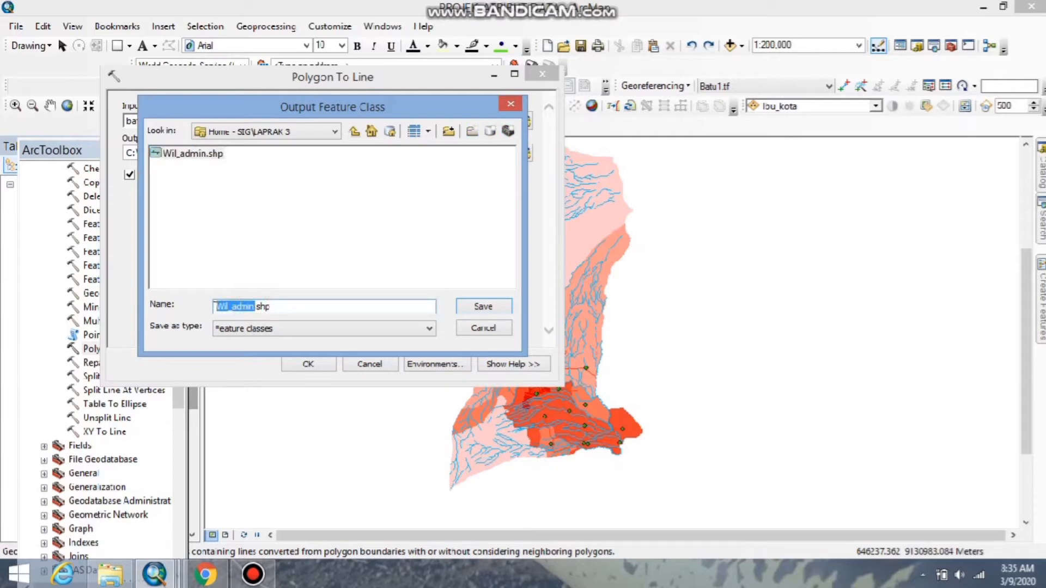
type("Bta")
type("tas ")
type("Administrasi")
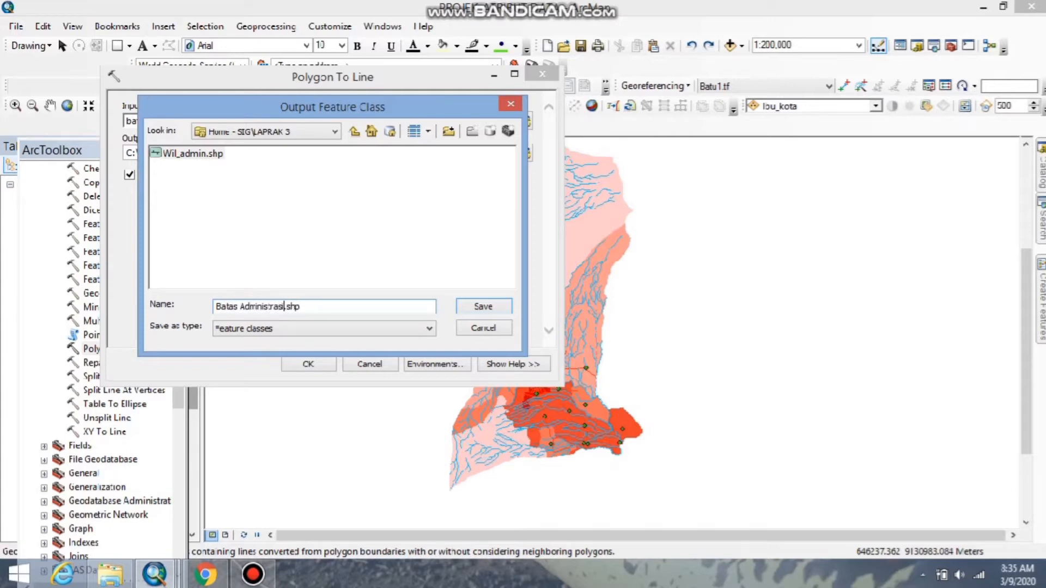
left_click(484, 307)
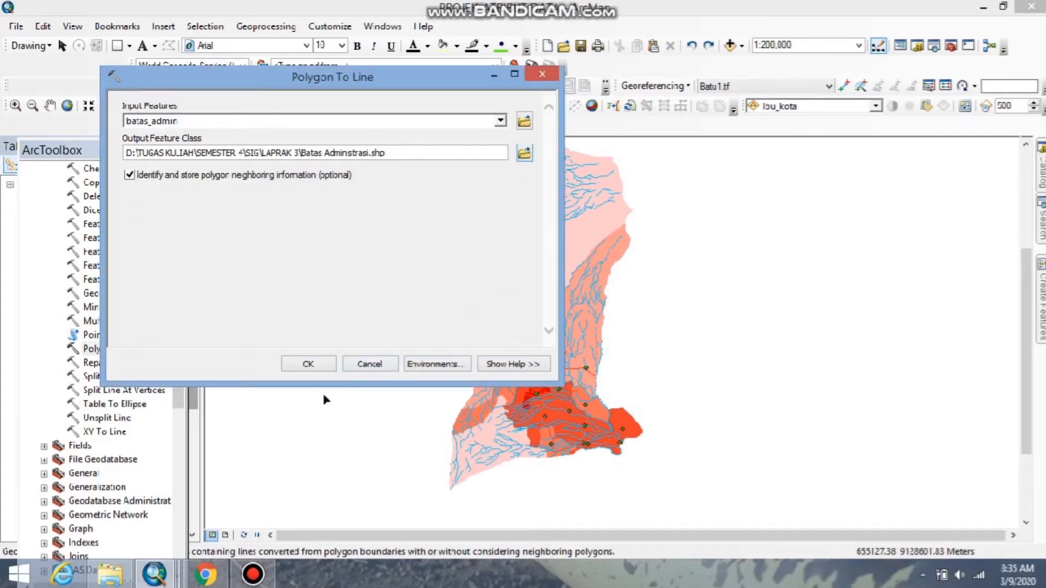
Run the Polygon To Line conversion, dismiss its completion report and close ArcToolbox.
left_click(309, 364)
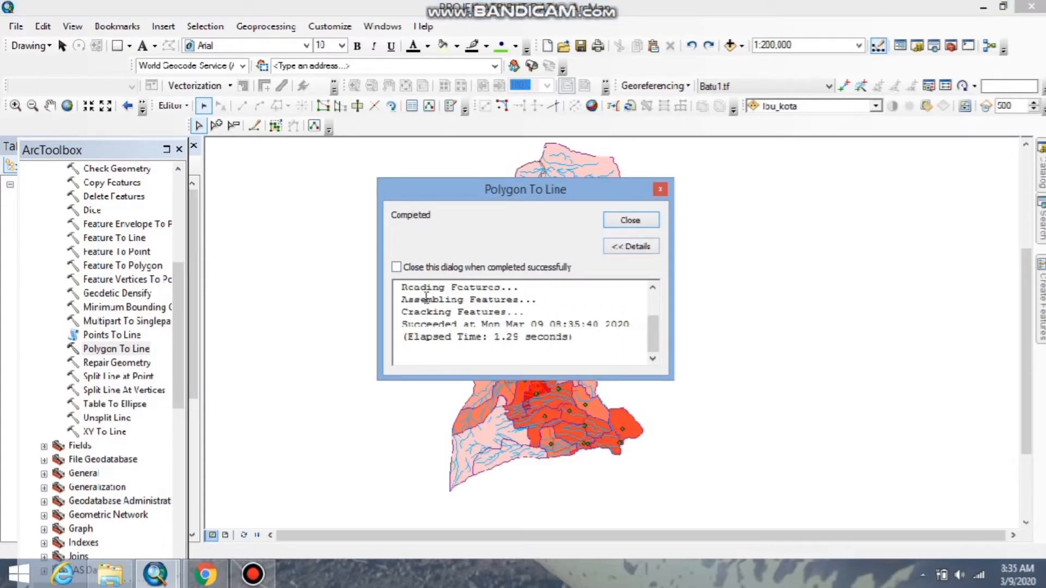
left_click(628, 221)
scroll(551, 299, "down", 2)
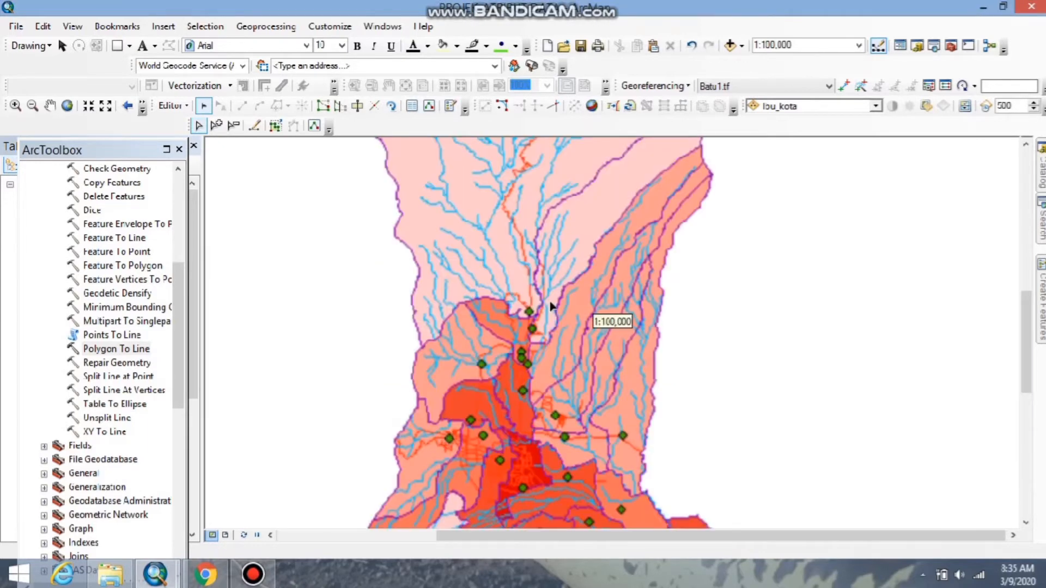
scroll(542, 306, "up", 2)
left_click(178, 148)
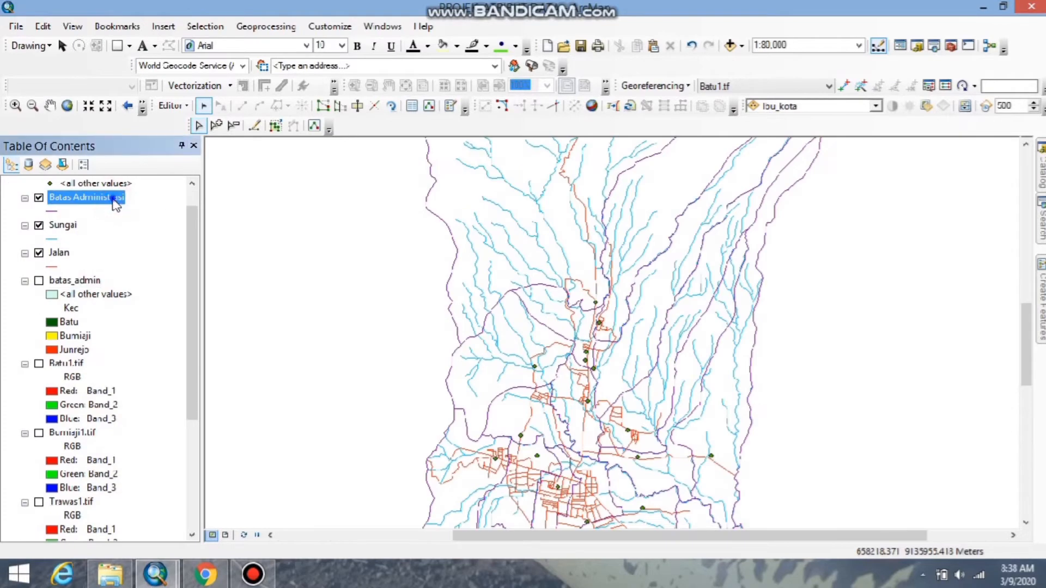
Open the attribute table of the Batas Administrasi layer and narrow its window.
right_click(116, 204)
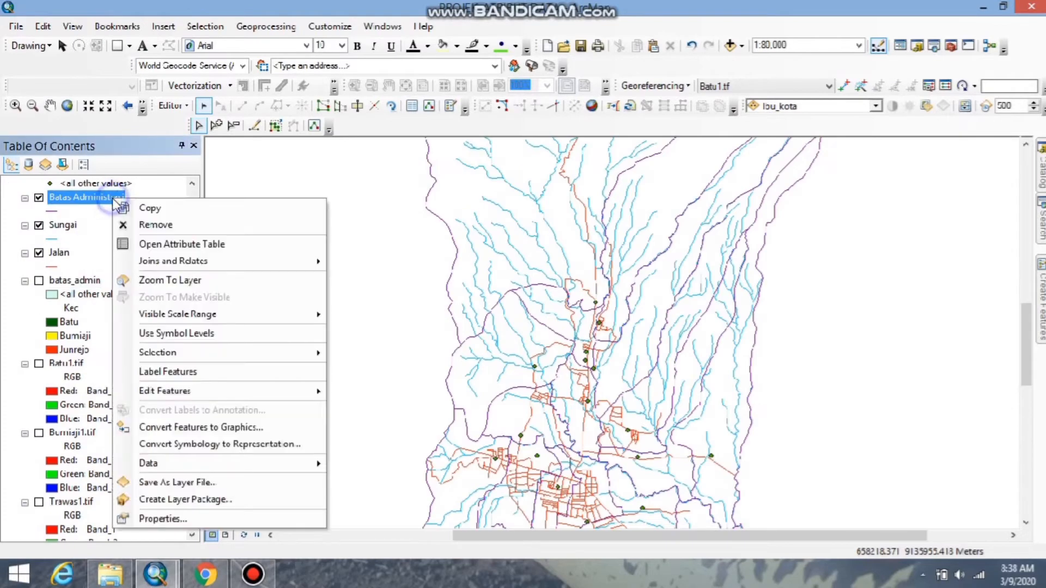
left_click(161, 241)
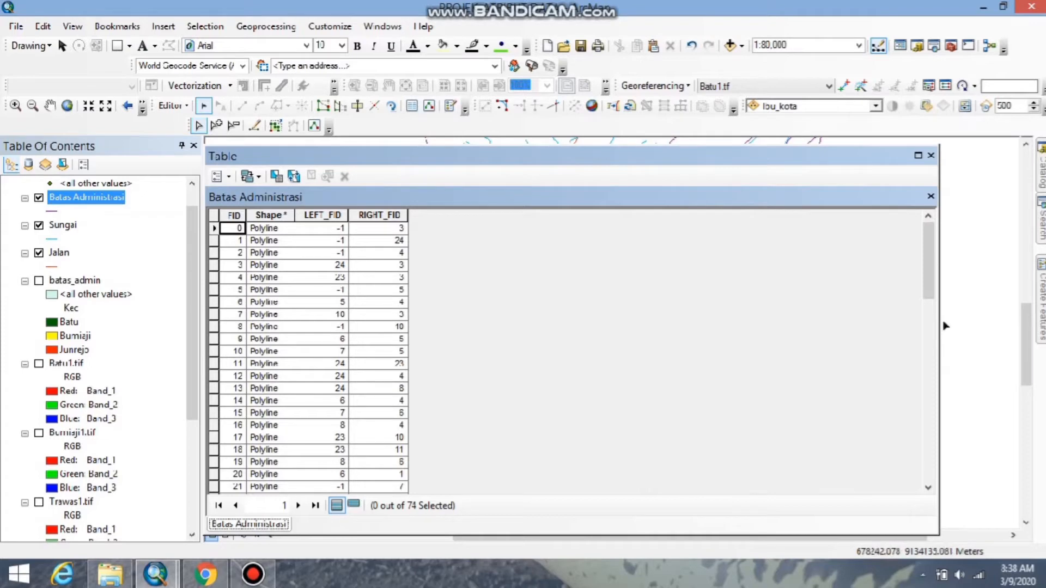
left_click_drag(946, 326, 657, 335)
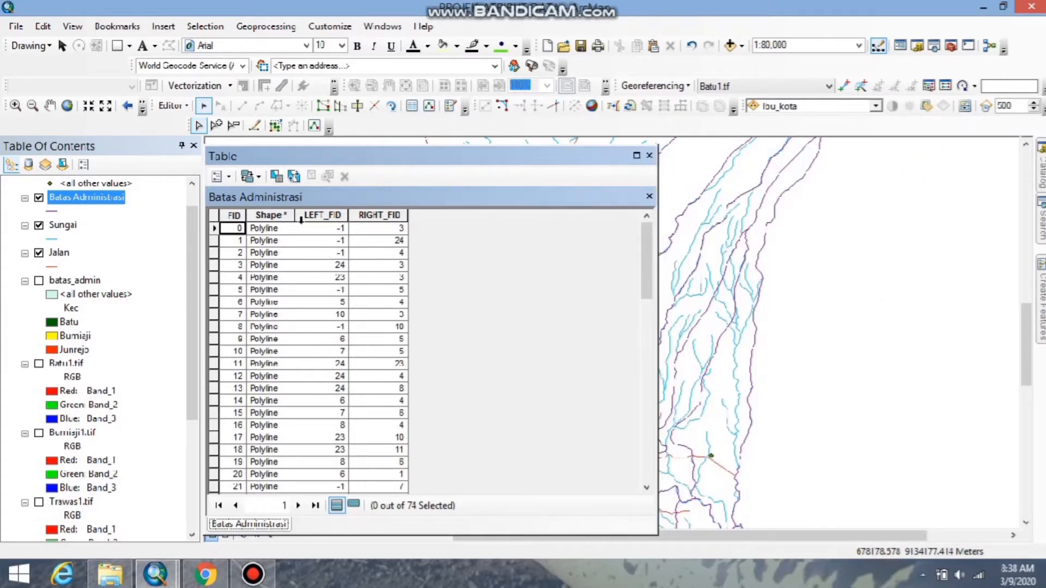
Add a Text field named Batas Kota to the Batas Administrasi table, accepting the automatic rename to Batas_Kota.
left_click(229, 177)
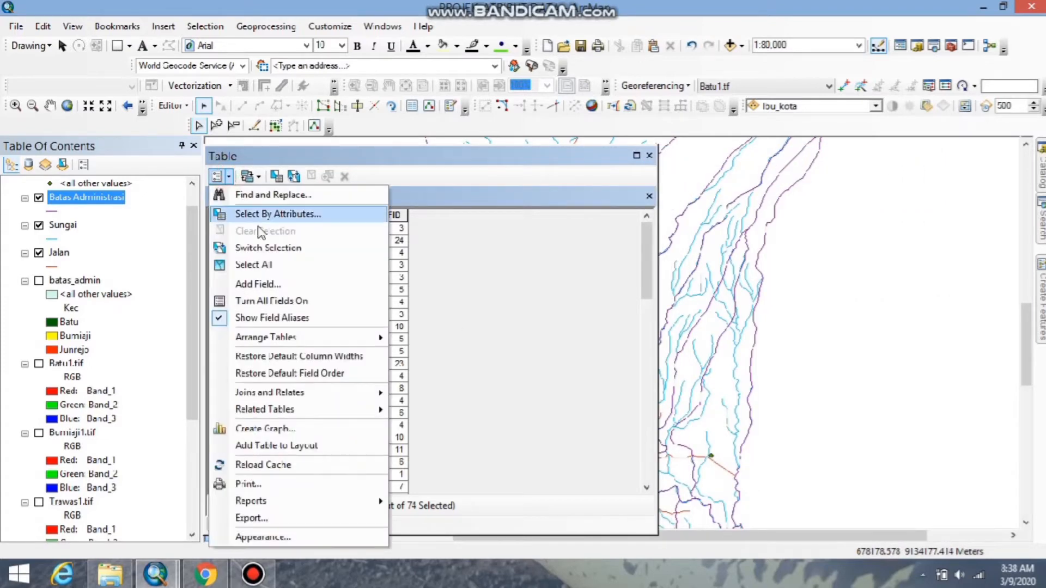
left_click(218, 176)
left_click(219, 176)
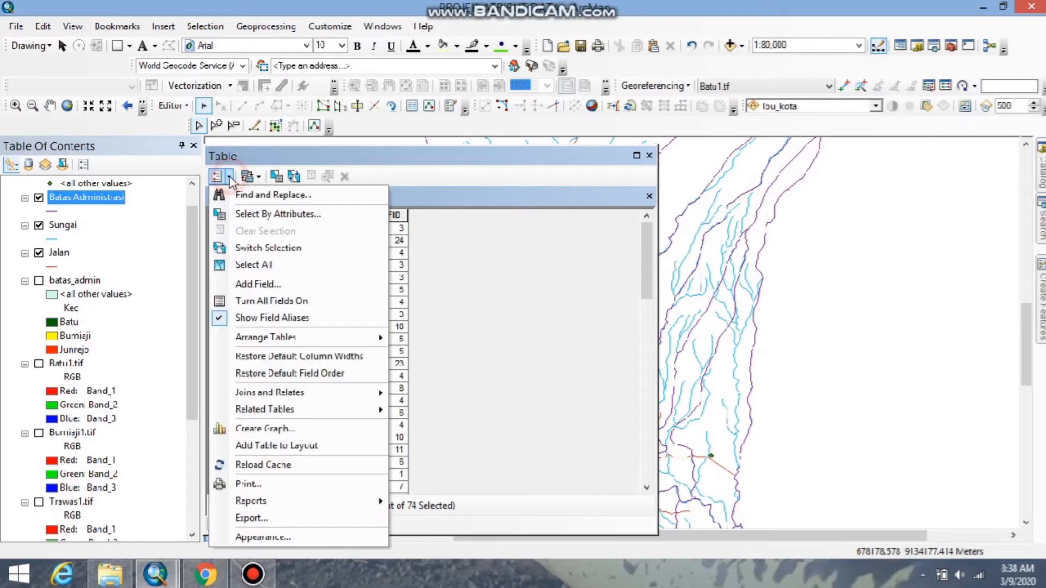
left_click(222, 176)
left_click(222, 176)
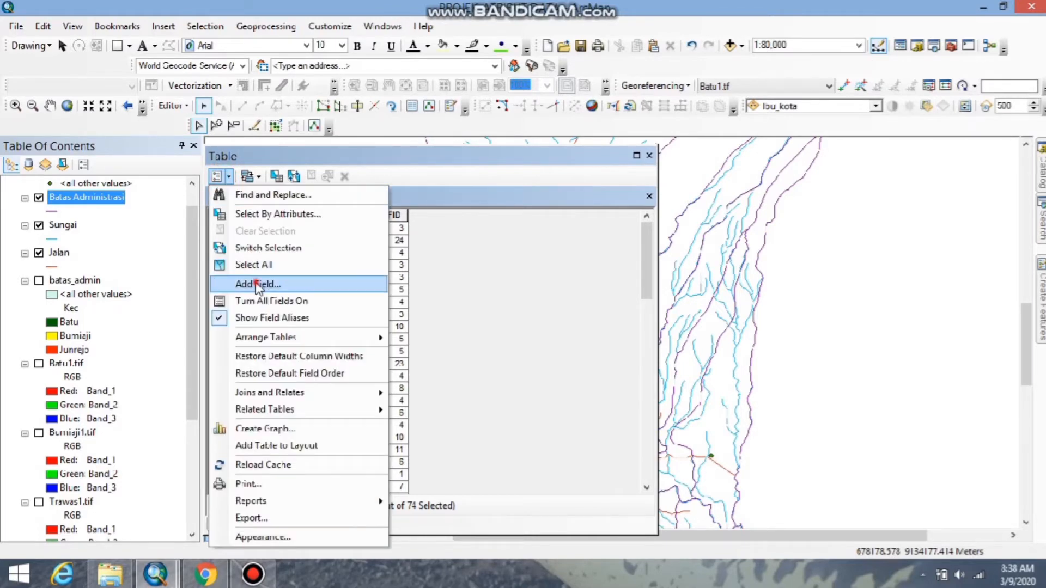
left_click(261, 286)
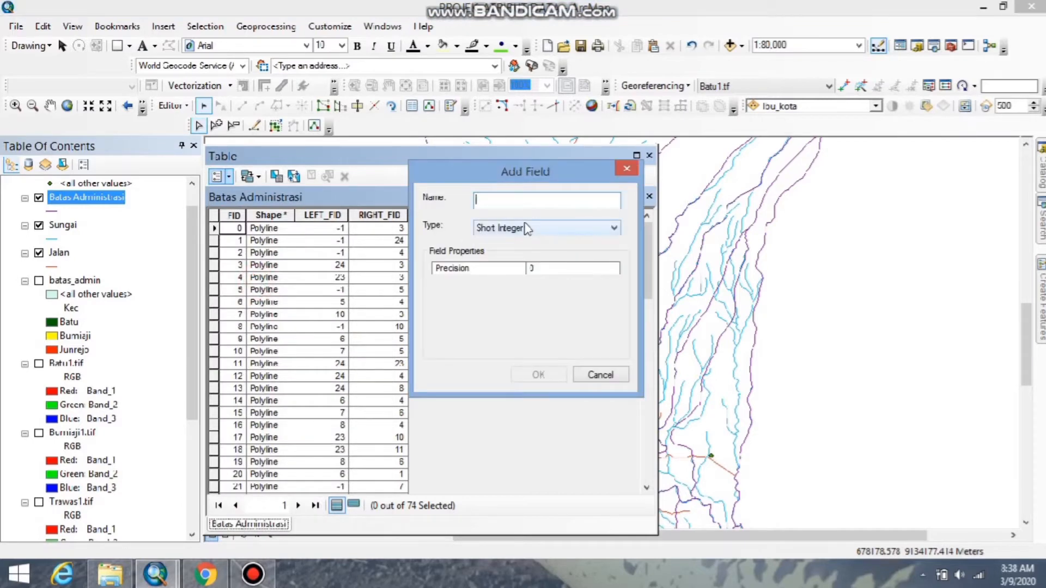
type("Batas Kota")
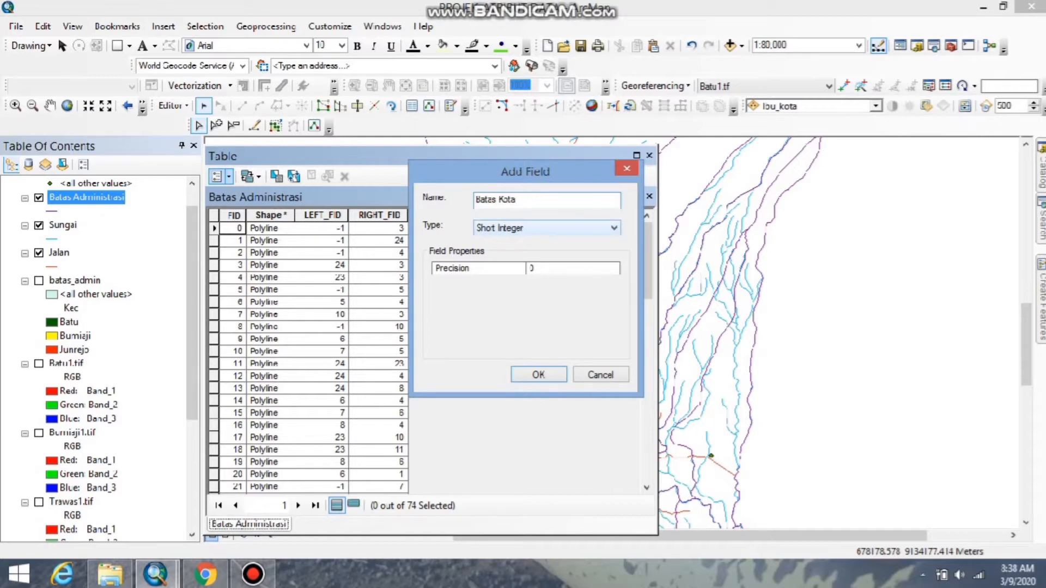
left_click(576, 228)
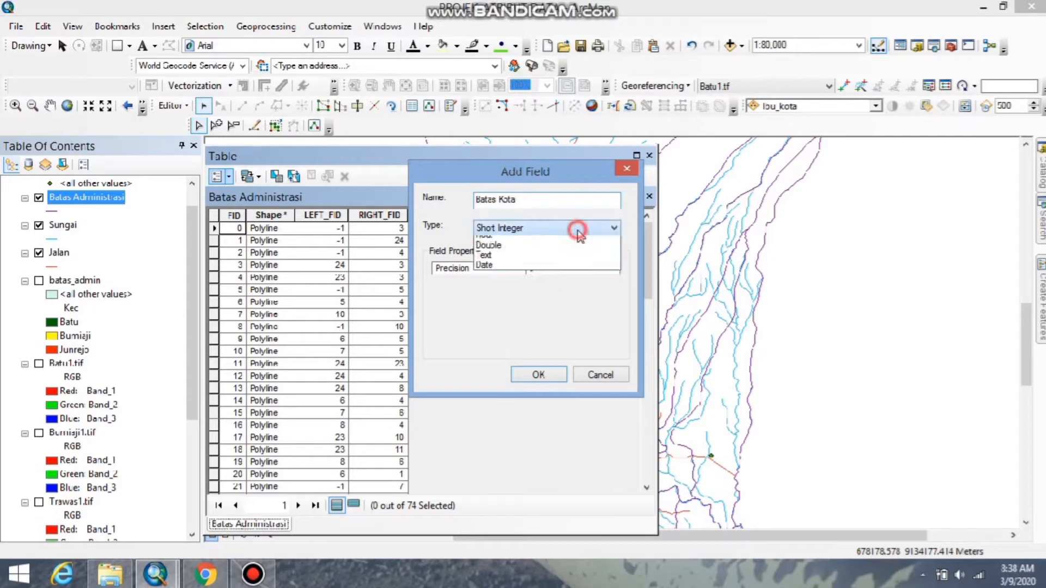
left_click(525, 283)
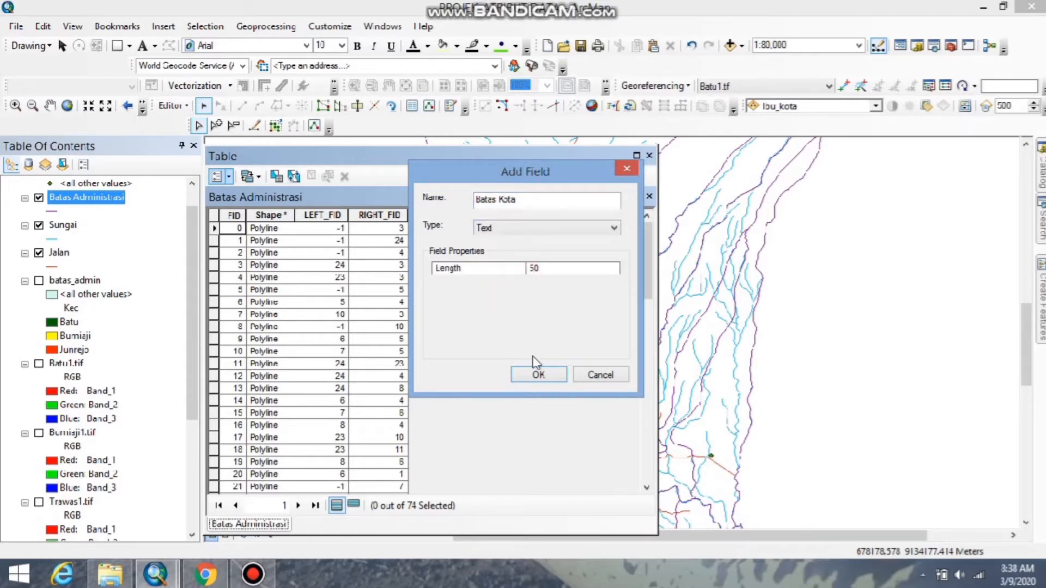
left_click(539, 376)
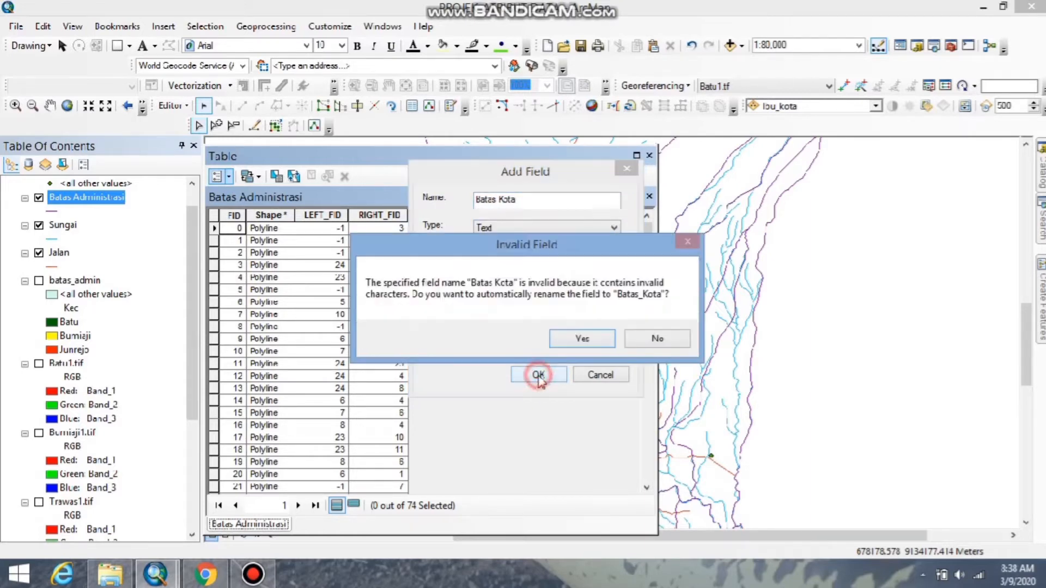
left_click(578, 338)
Set the alias of the Batas_Kota field to Batas Administrasi in its field properties.
left_click(479, 217)
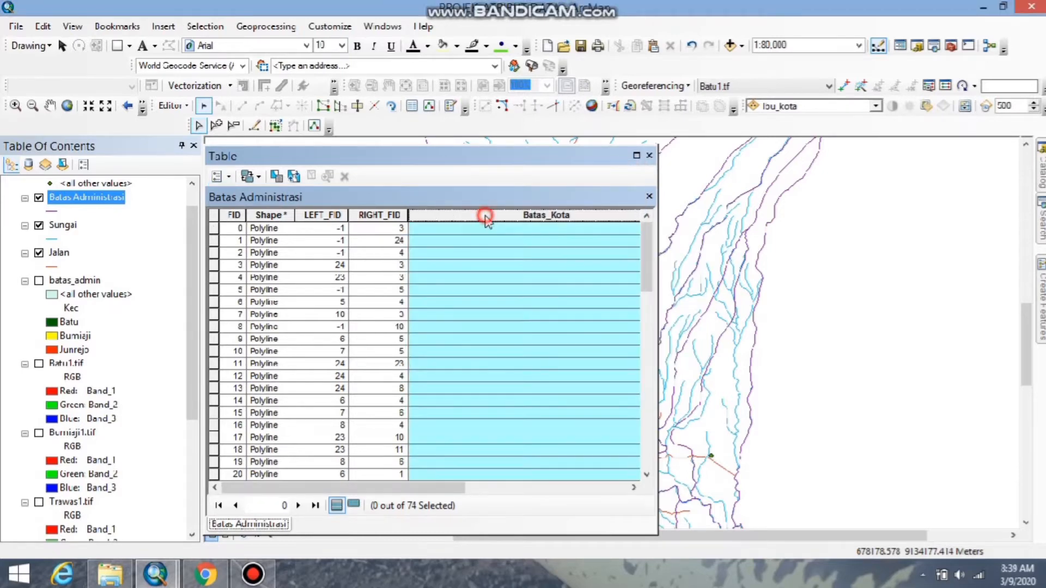
right_click(481, 214)
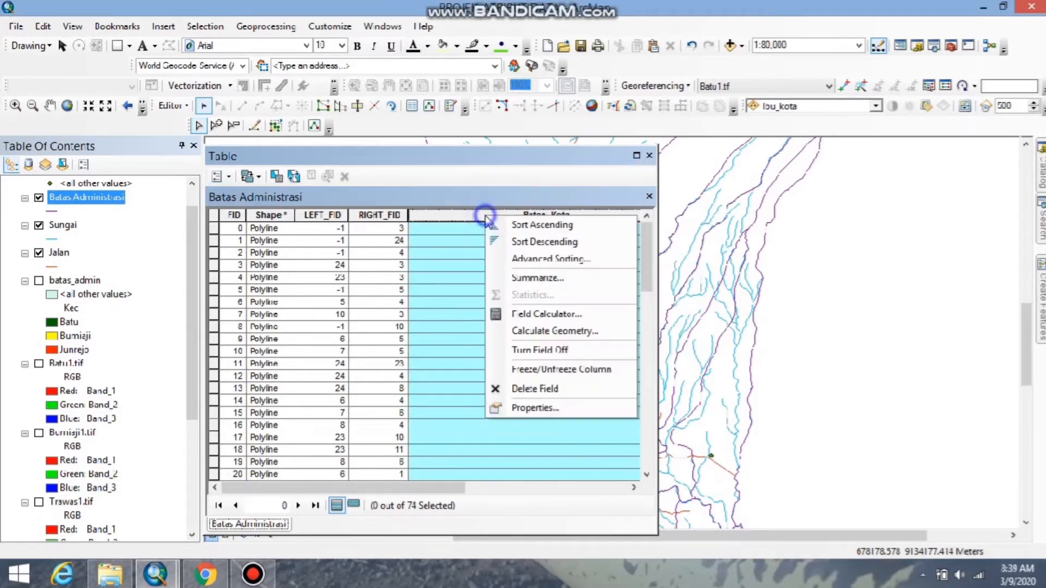
left_click(537, 408)
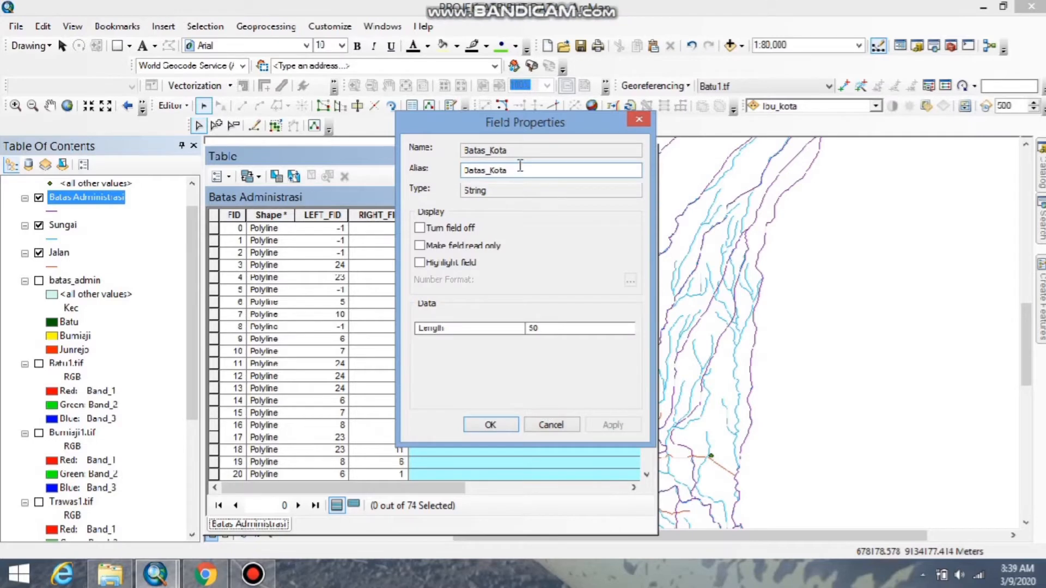
left_click_drag(523, 169, 458, 173)
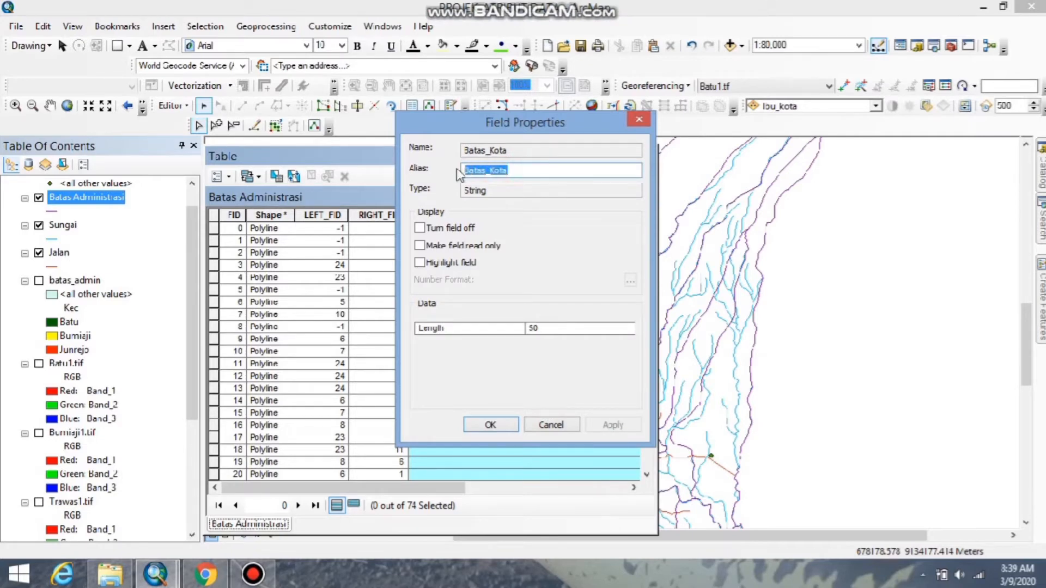
type("Btas")
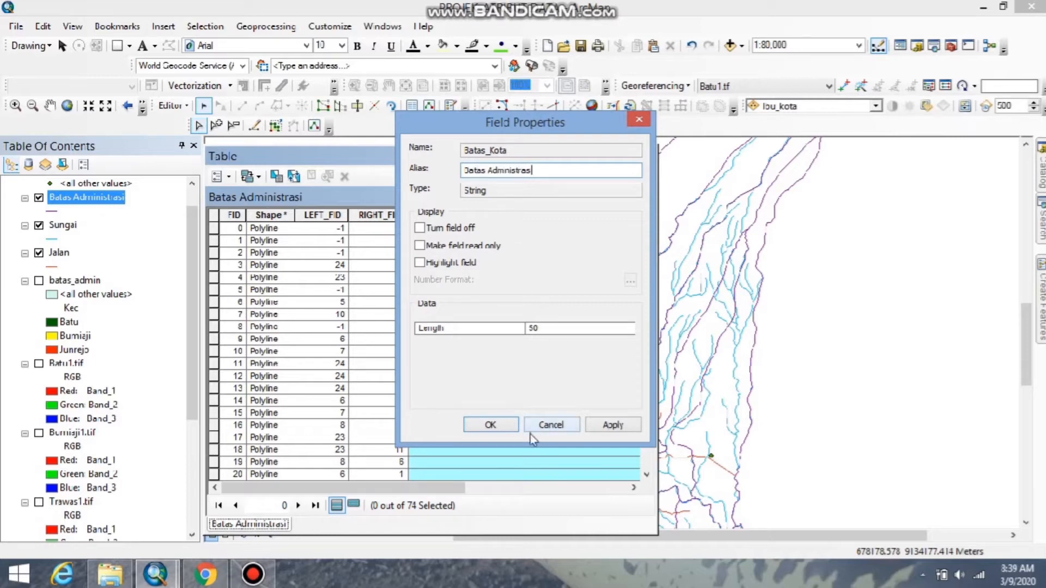
type("i")
left_click(491, 425)
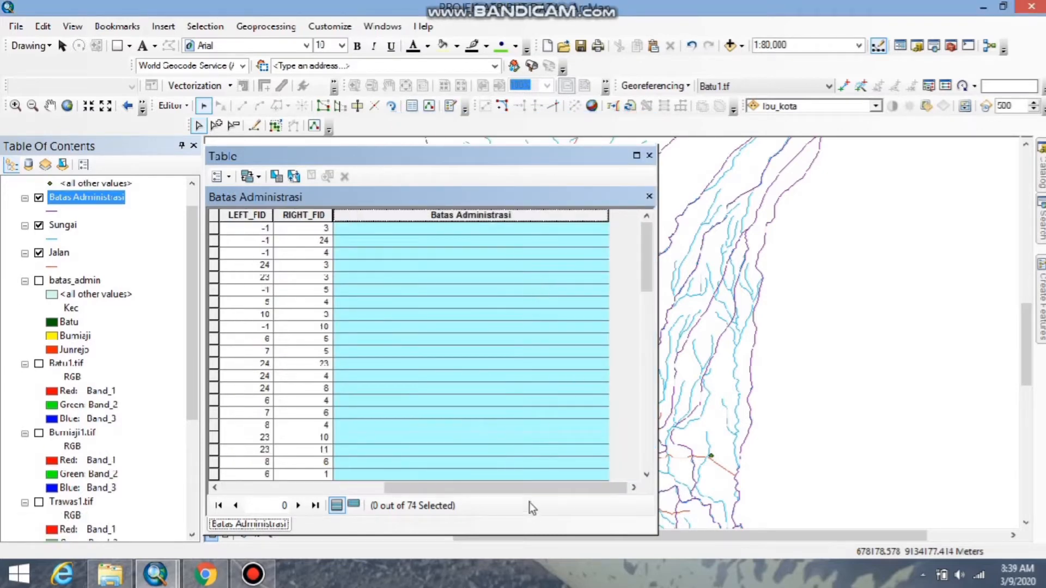
Move the attribute table window aside and narrow it to uncover the map.
left_click(527, 487)
left_click_drag(528, 488, 364, 488)
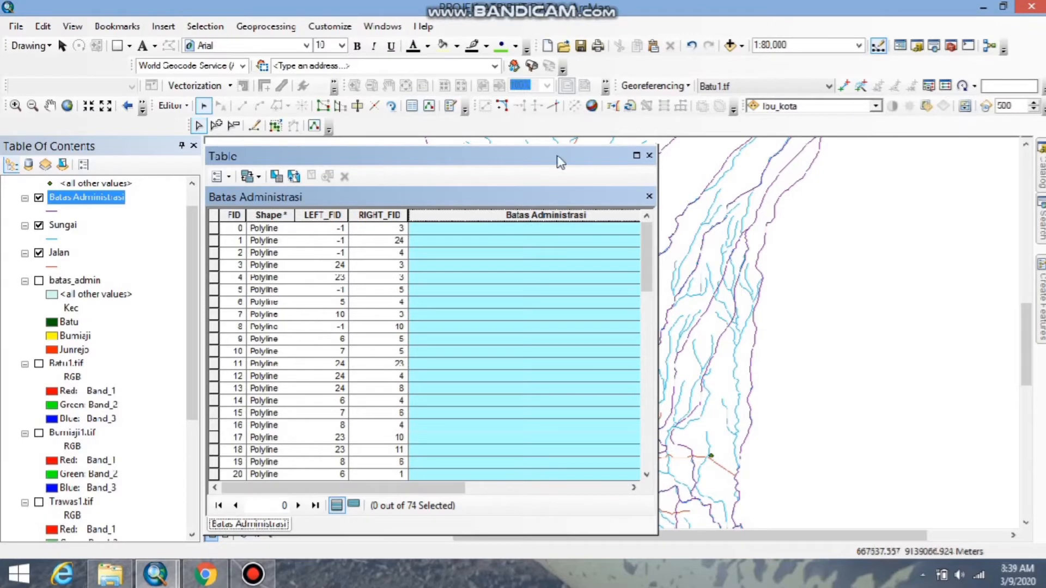
left_click_drag(566, 157, 982, 103)
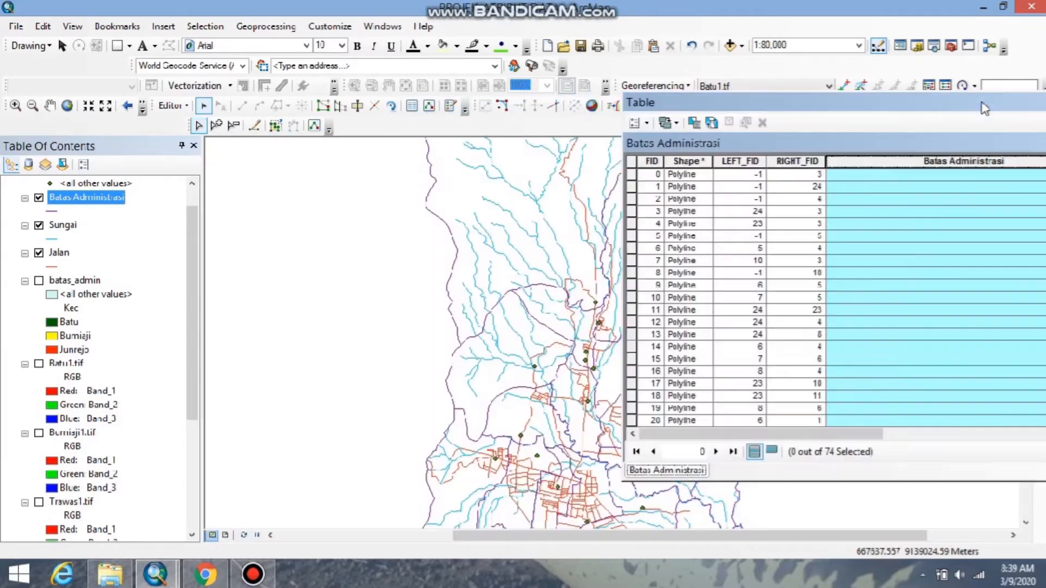
left_click_drag(623, 250, 867, 229)
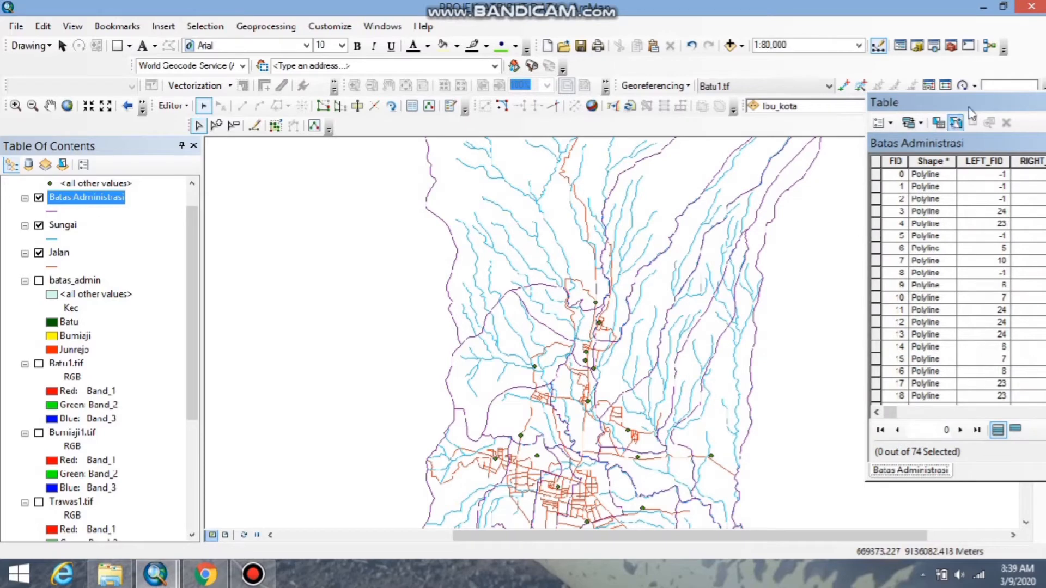
Select the outer boundary segments of the Batas Administrasi layer along the northwestern, northern and eastern edges of the region.
mouse_move(971, 103)
left_mouse_down()
mouse_move(916, 120)
mouse_move(83, 181)
mouse_move(74, 139)
mouse_move(90, 142)
left_mouse_up()
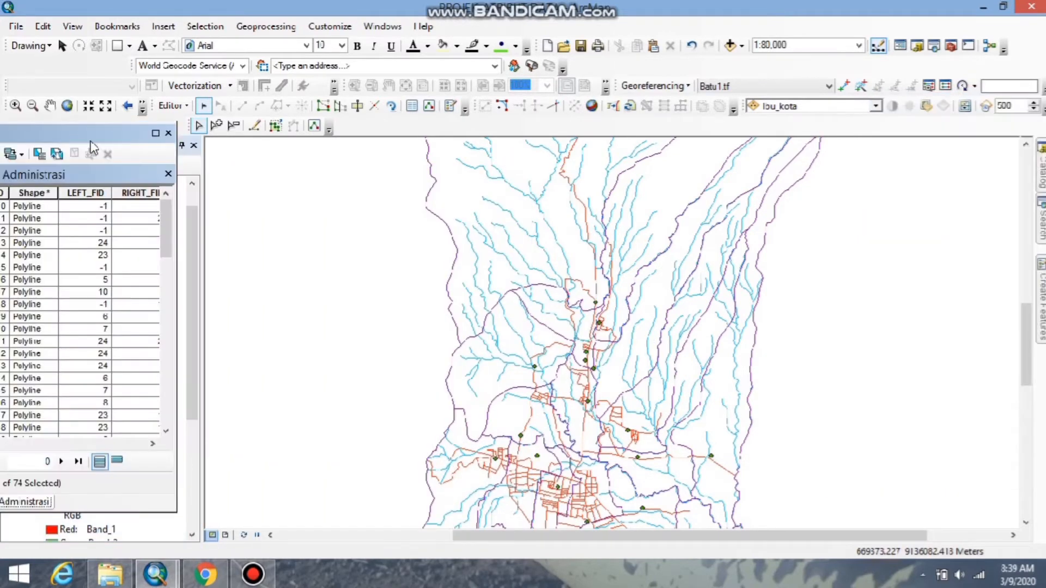
scroll(554, 306, "down", 3)
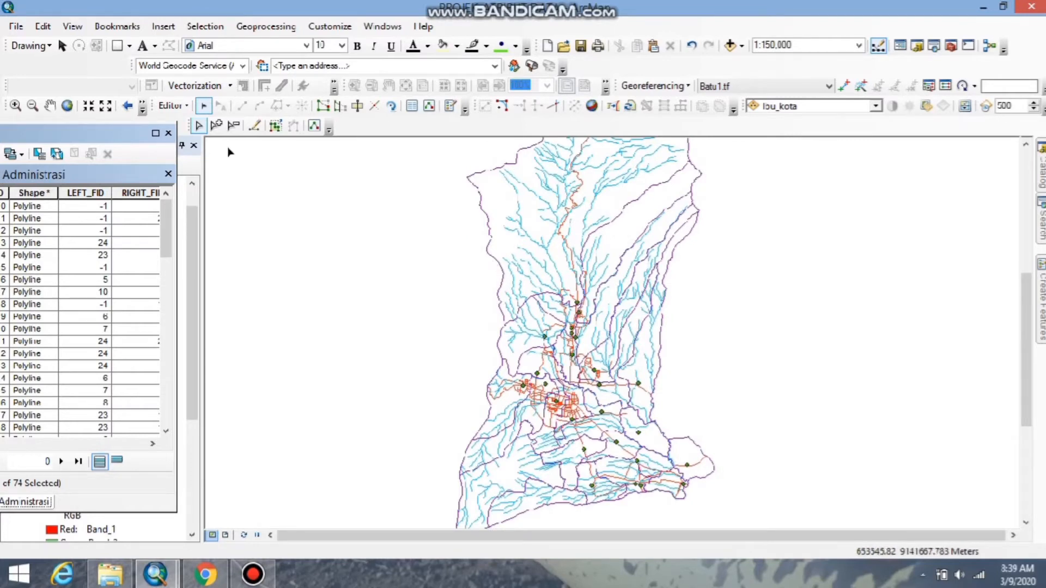
left_click(173, 105)
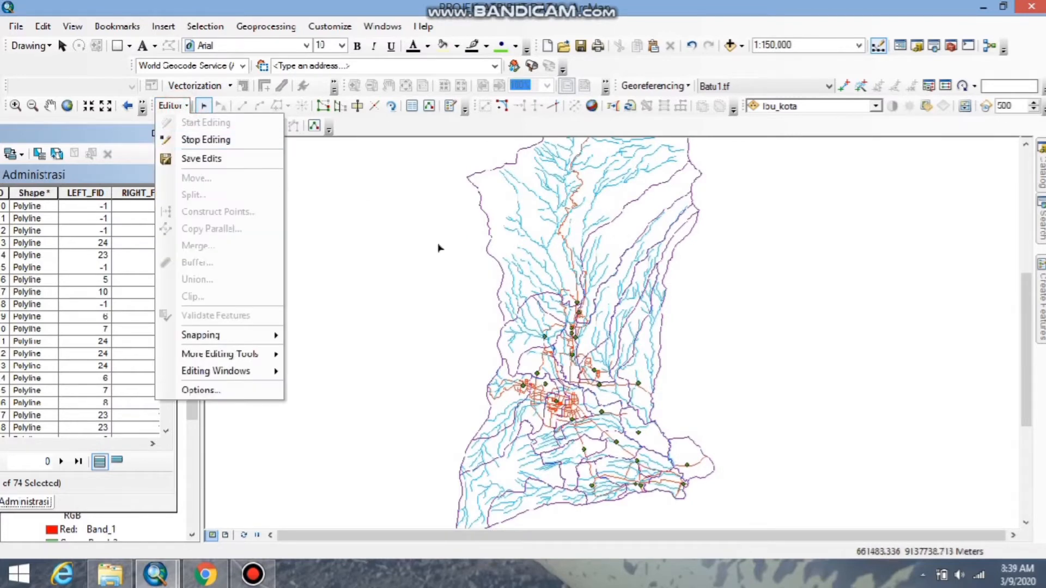
left_click(496, 257)
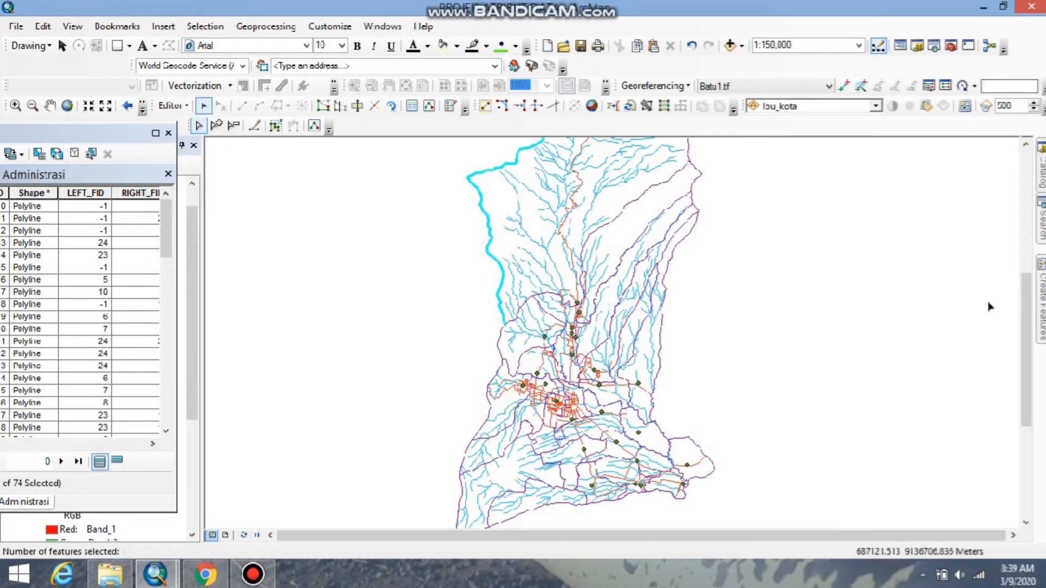
left_click_drag(1026, 322, 1031, 274)
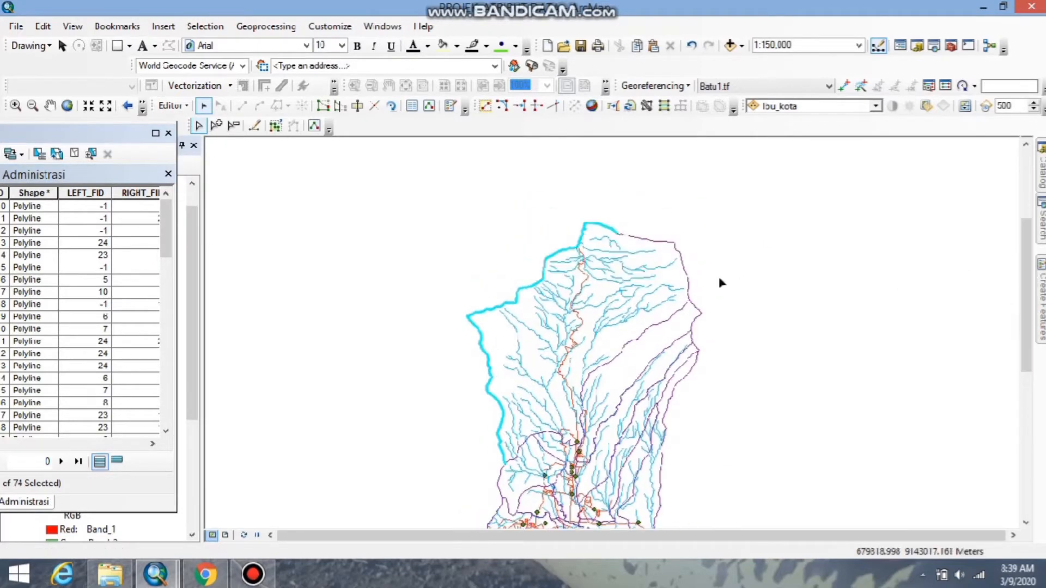
left_click(655, 241)
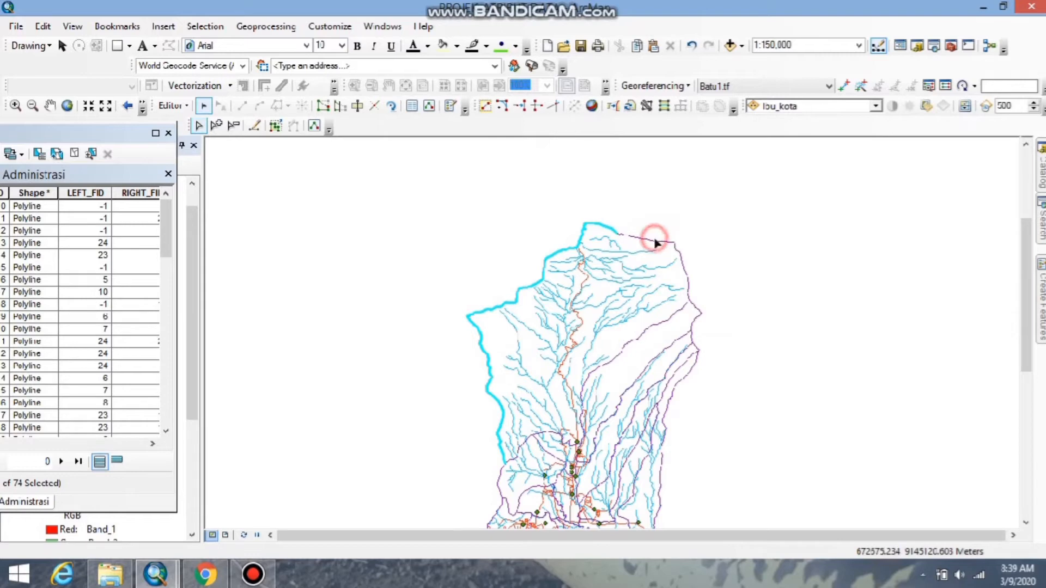
left_click(679, 253, "shift")
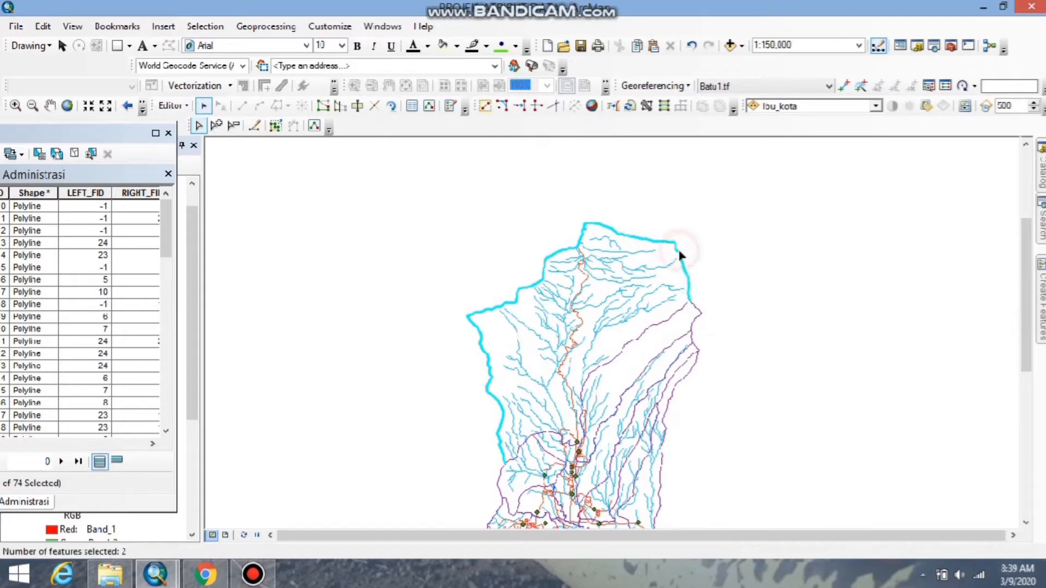
left_click(698, 311, "shift")
left_click(689, 338, "shift")
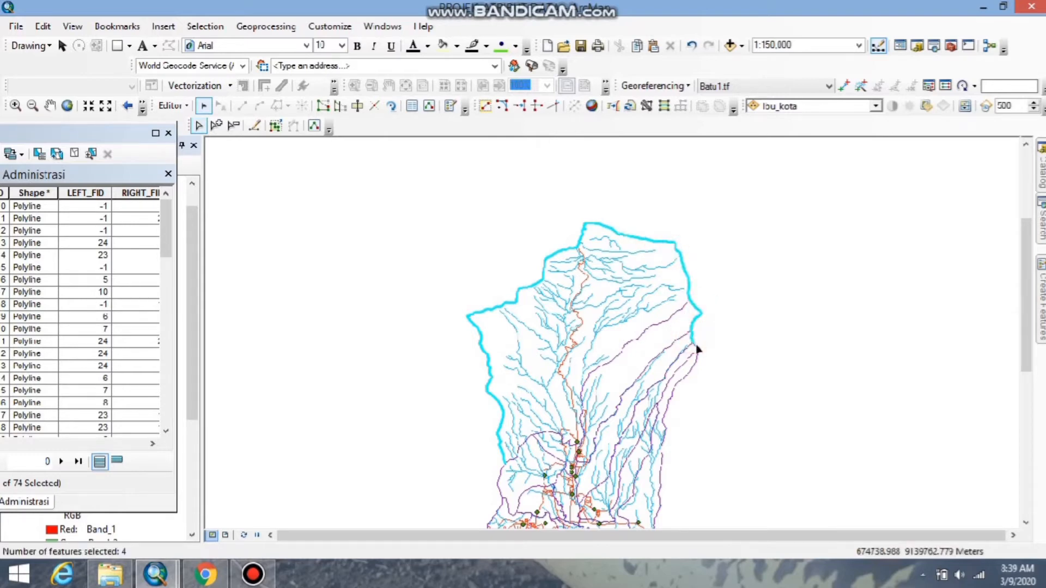
left_click(697, 348, "shift")
left_click(692, 366, "shift")
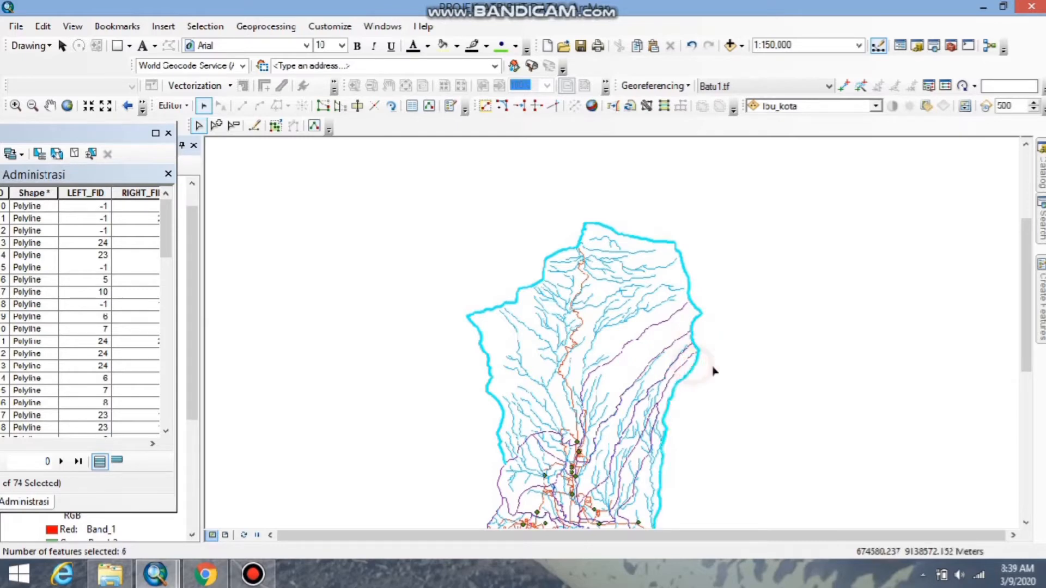
Add the outer boundary segments around the region's southeastern bulge to the selection.
left_click_drag(1027, 297, 975, 440)
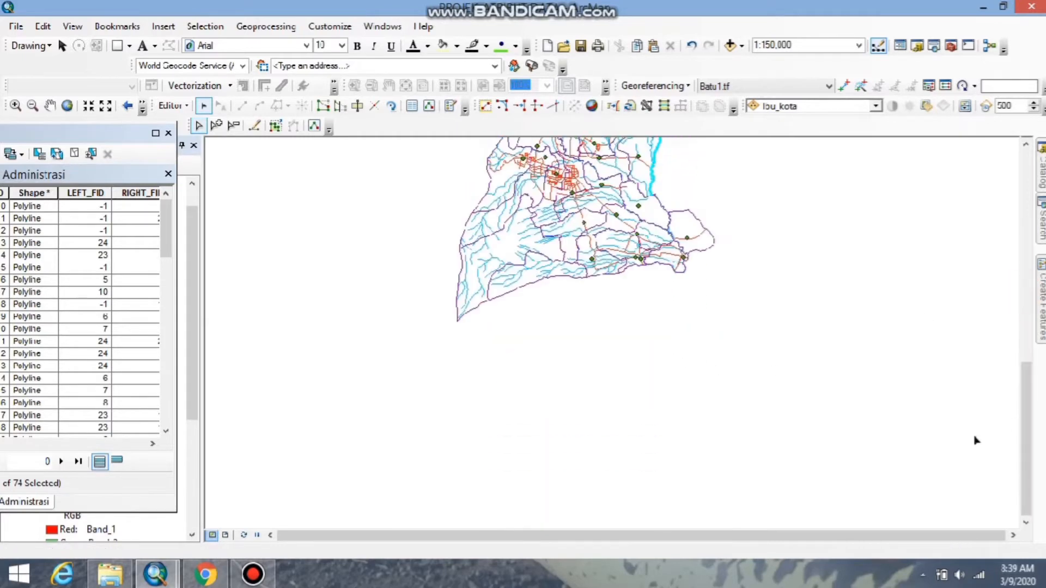
left_click(658, 203, "shift")
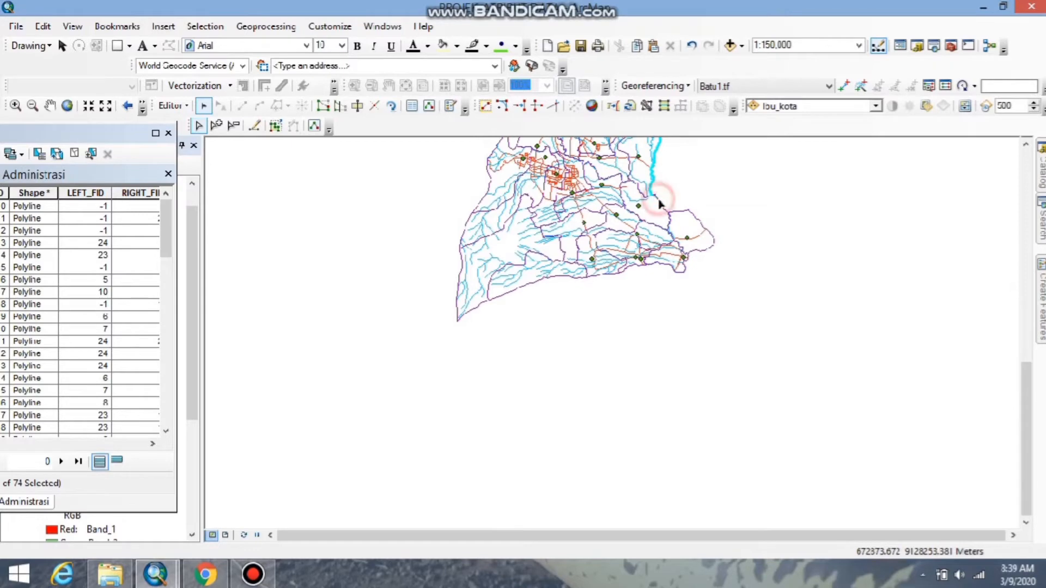
left_click(688, 210, "shift")
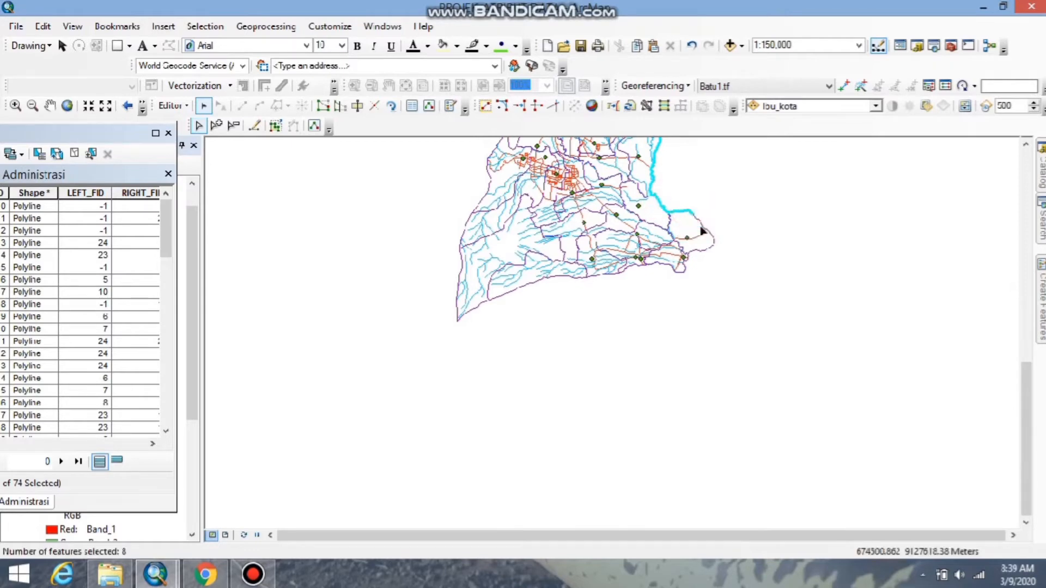
left_click(713, 237, "shift")
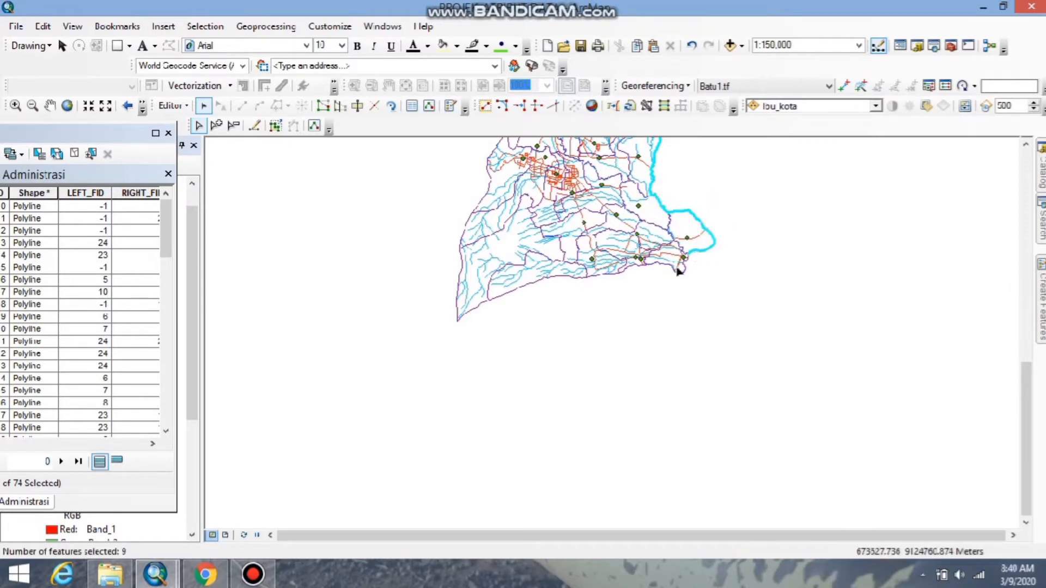
left_click(685, 268, "shift")
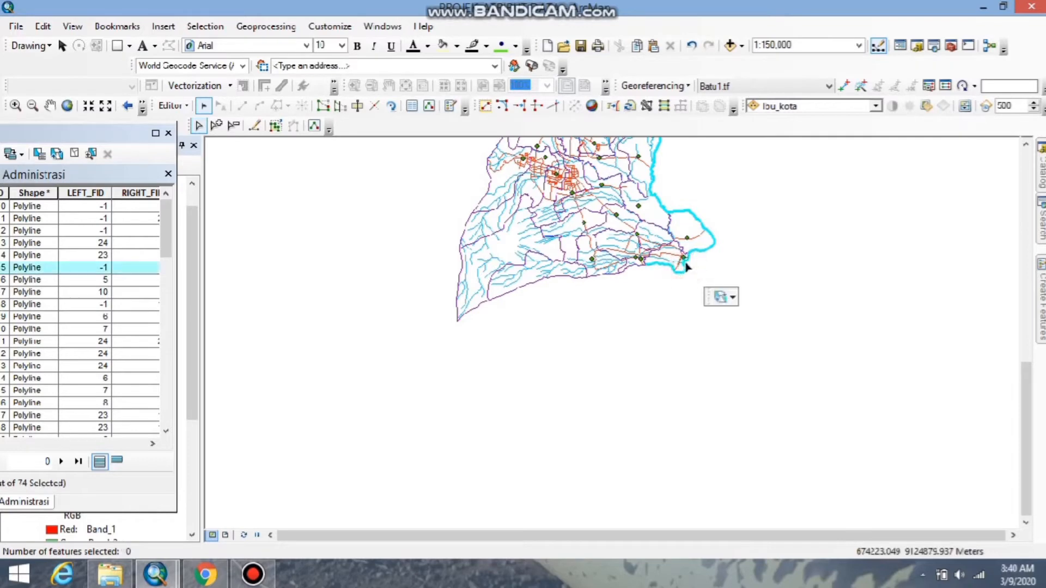
Add the remaining southern and western outer boundary segments to the selection, closing the outline of the region.
left_click(636, 265, "shift")
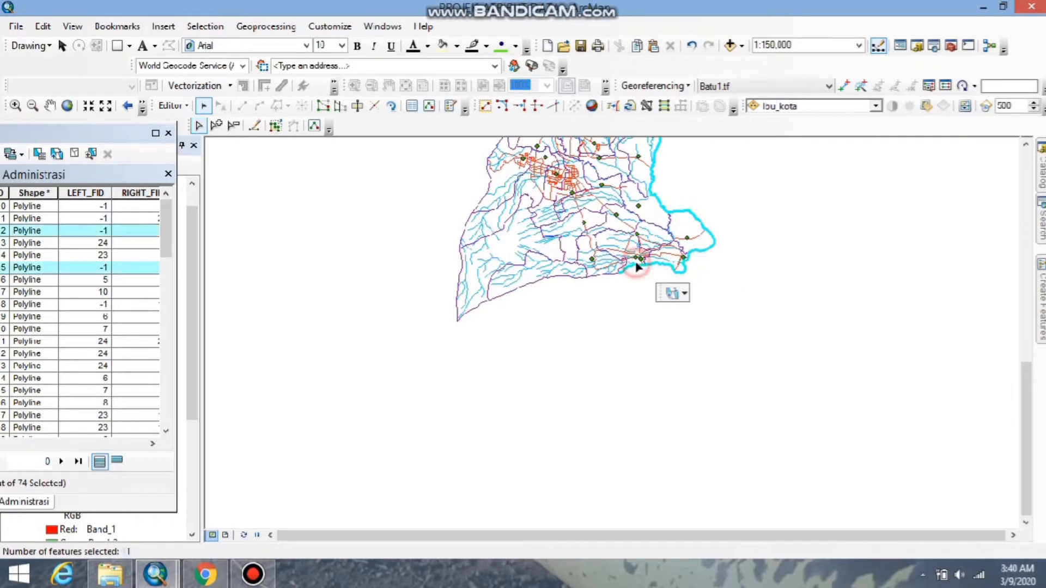
left_click(610, 275, "shift")
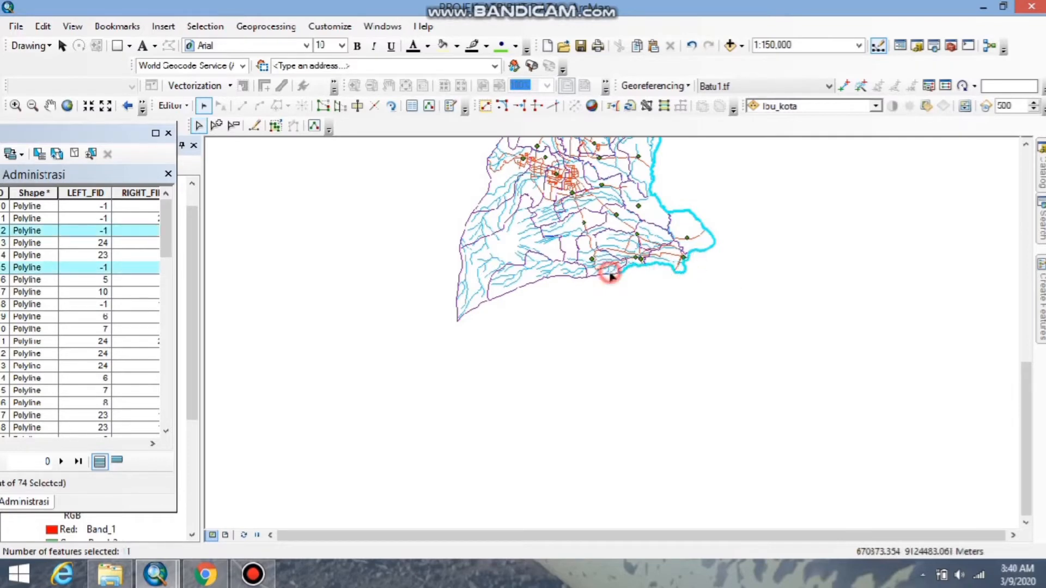
left_click(567, 277, "shift")
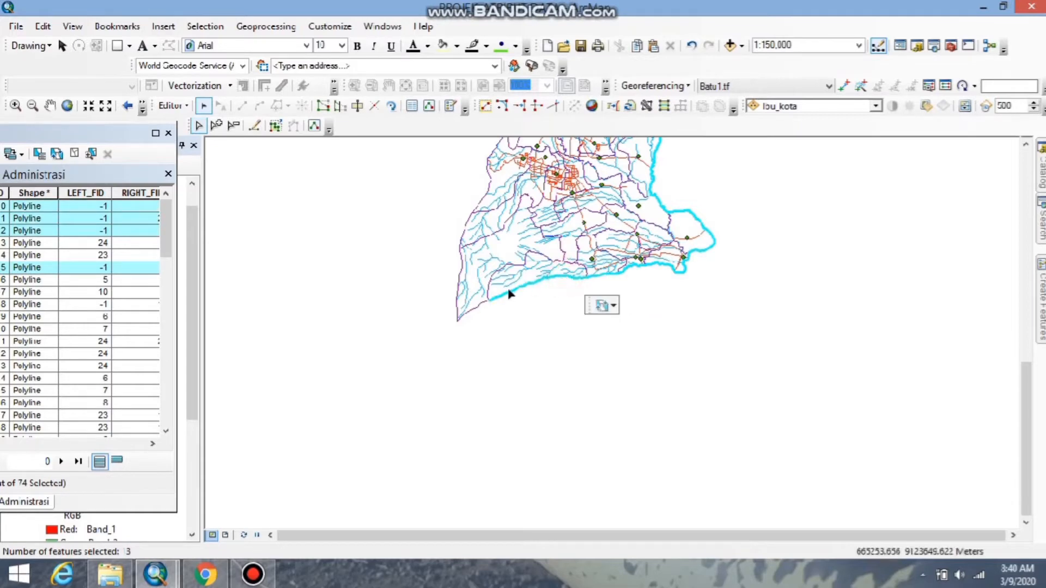
left_click(479, 303, "shift")
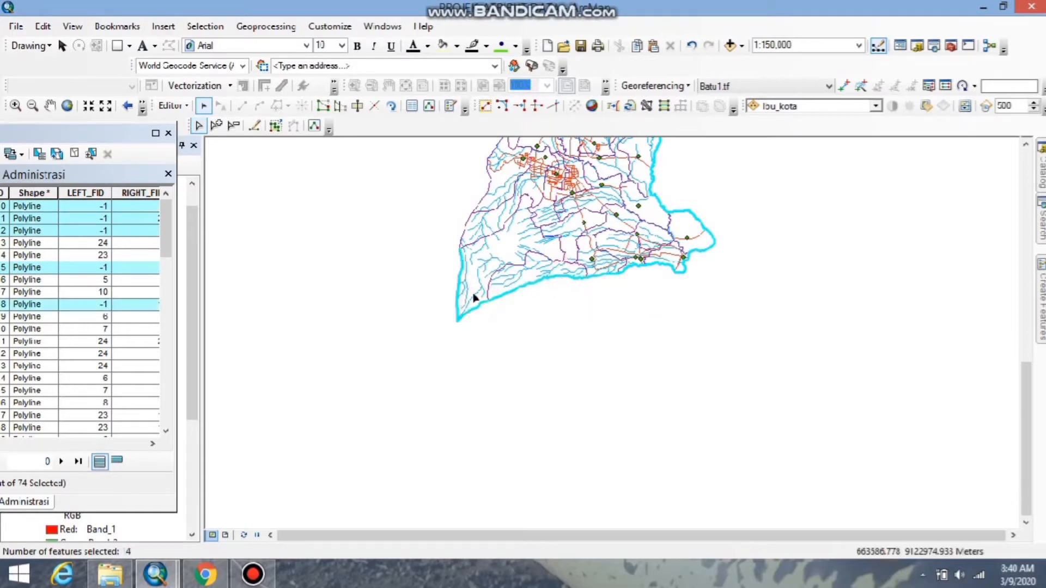
left_click(463, 229, "shift")
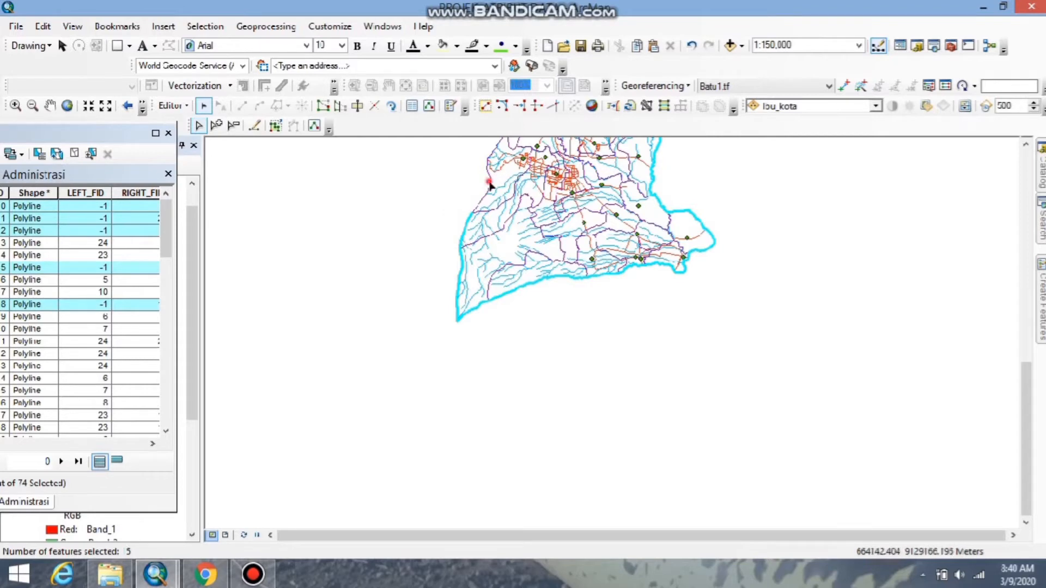
left_click(490, 184, "shift")
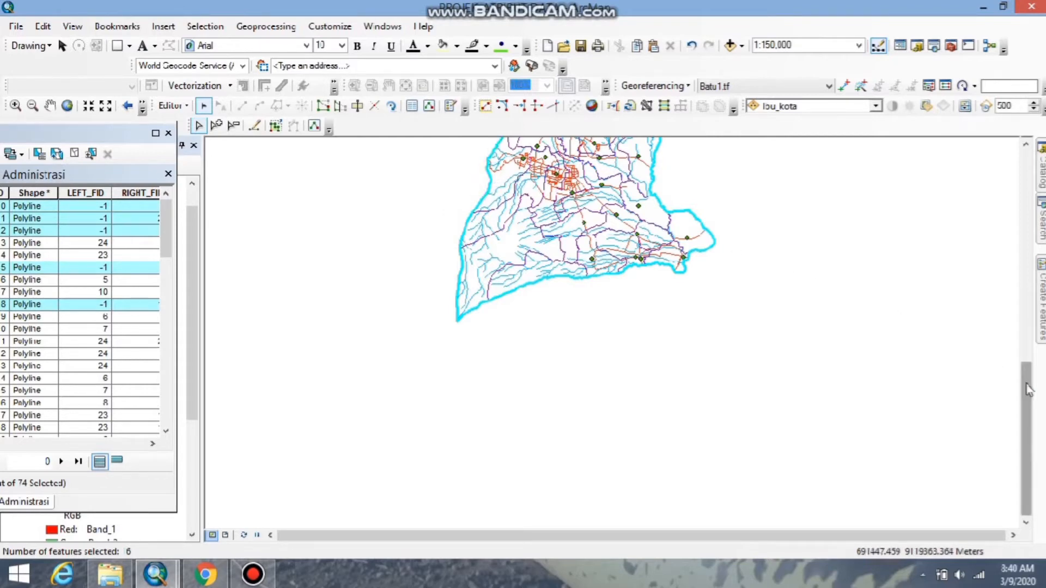
left_click_drag(1029, 389, 997, 273)
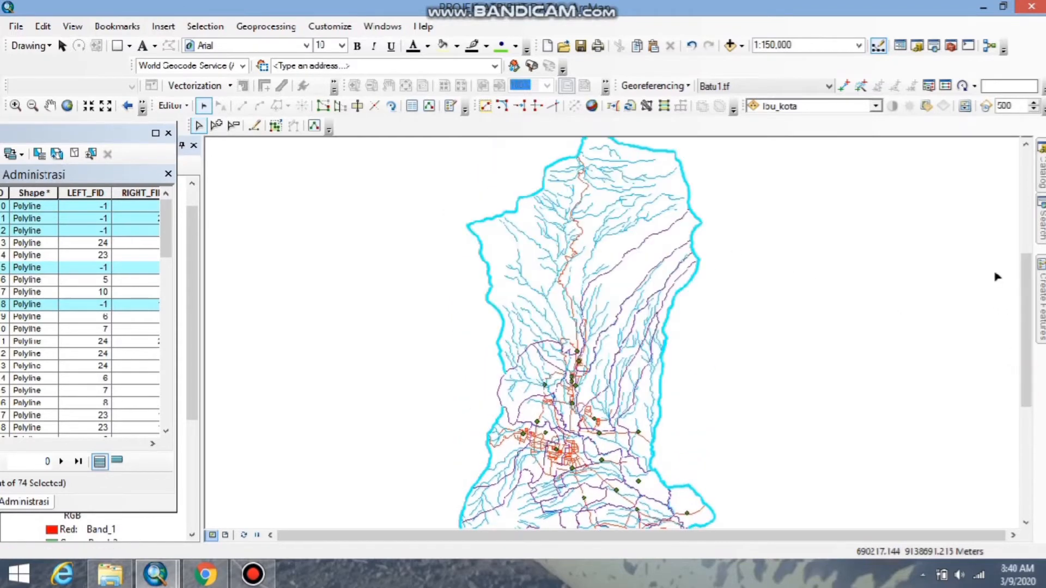
left_click(498, 390, "shift")
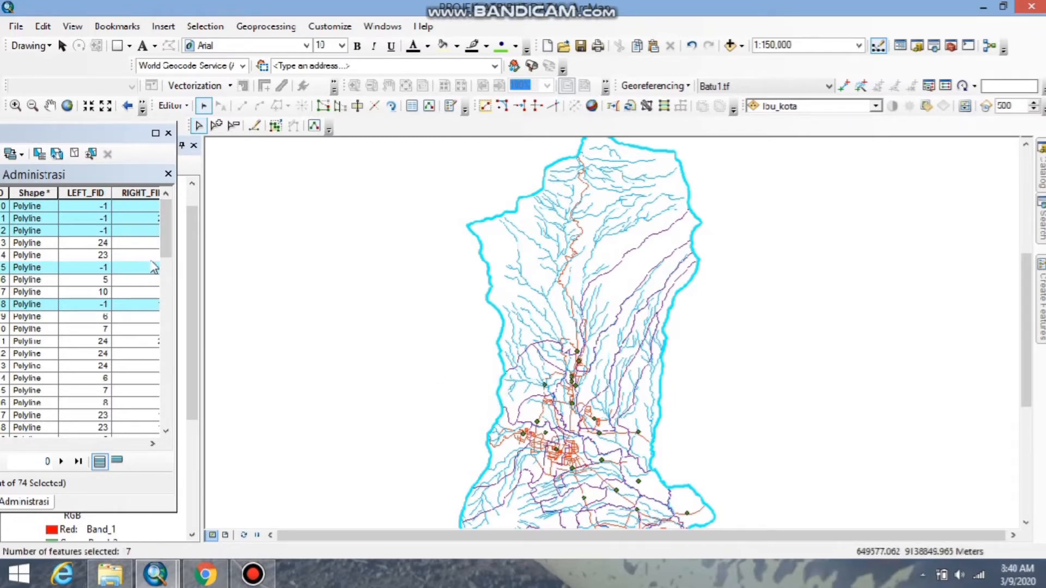
left_click(155, 133)
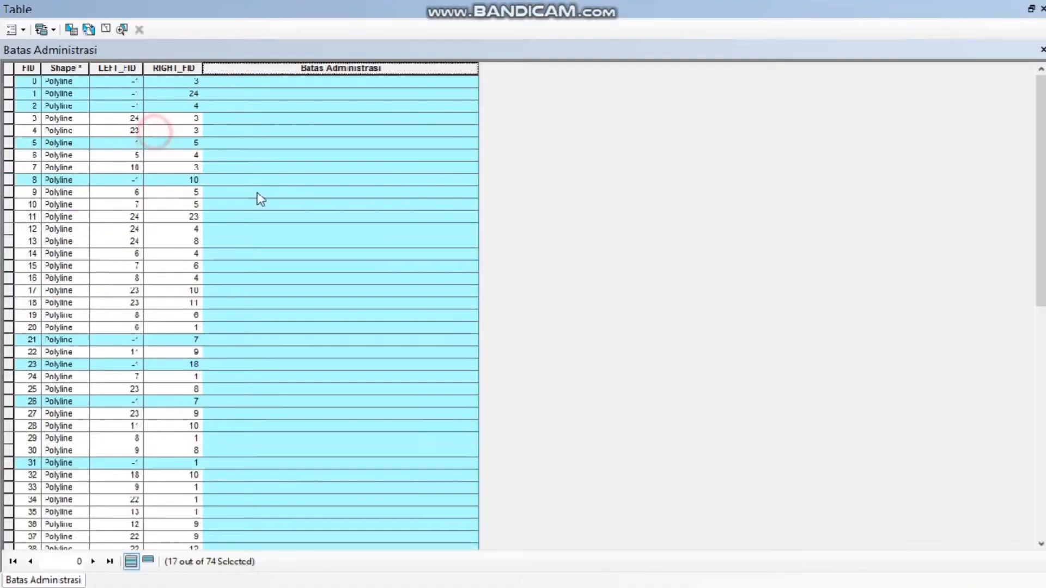
right_click(327, 69)
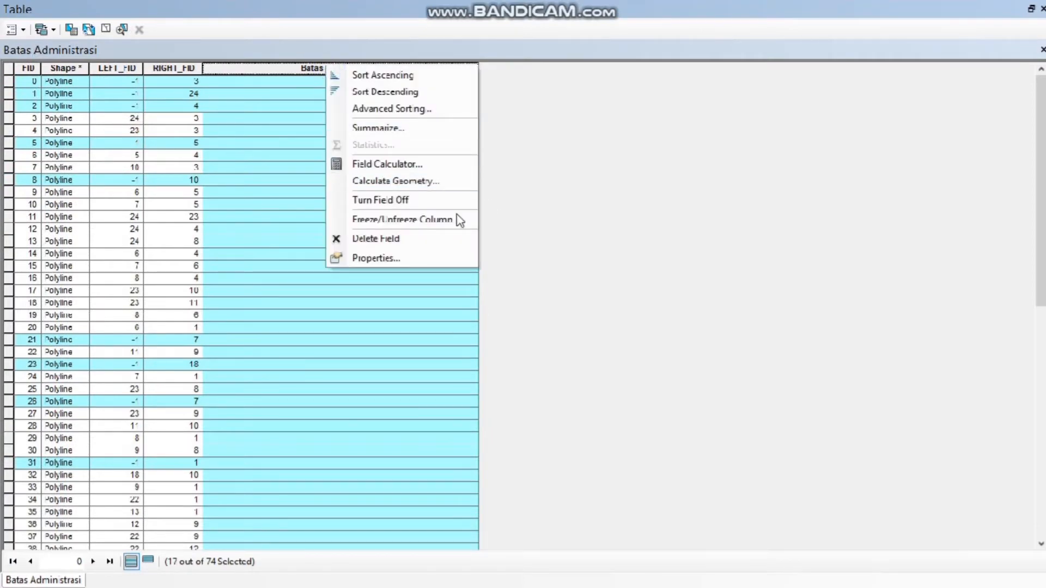
left_click(267, 221)
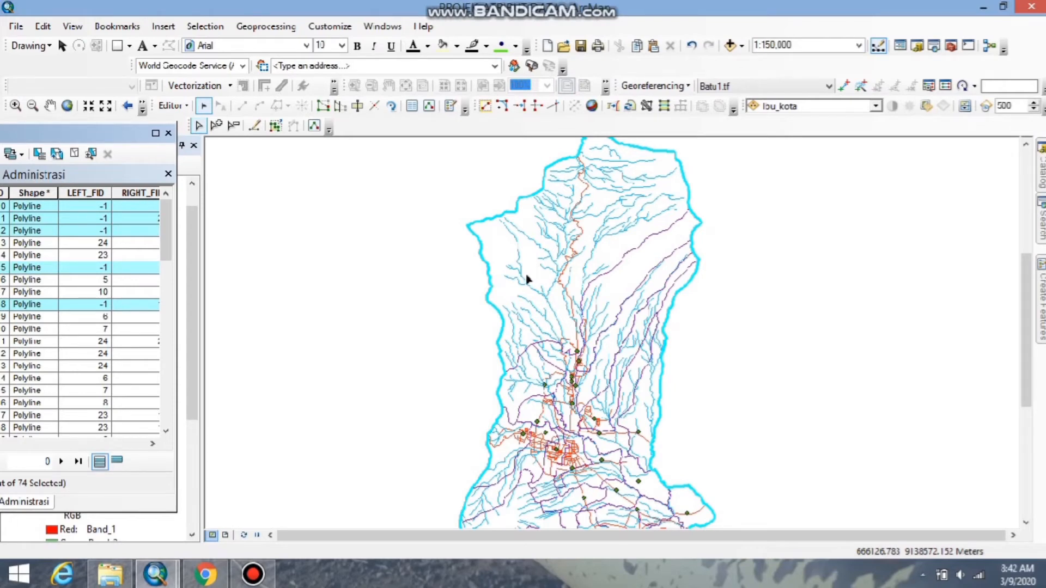
Fill the Batas Administrasi field of the selected boundary lines with the text "Batas Kota" using the Field Calculator outside an edit session.
left_click(155, 133)
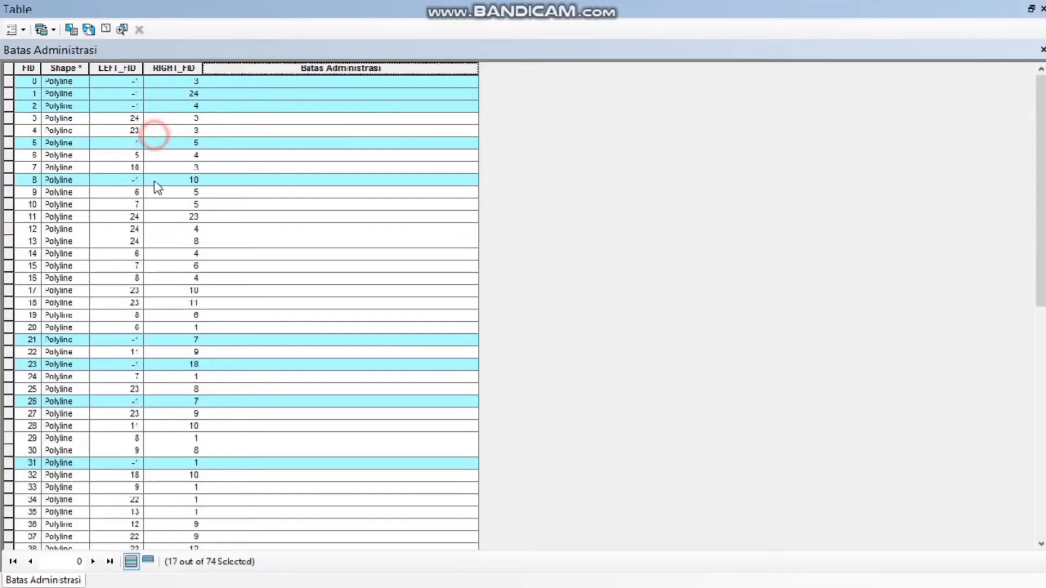
right_click(344, 65)
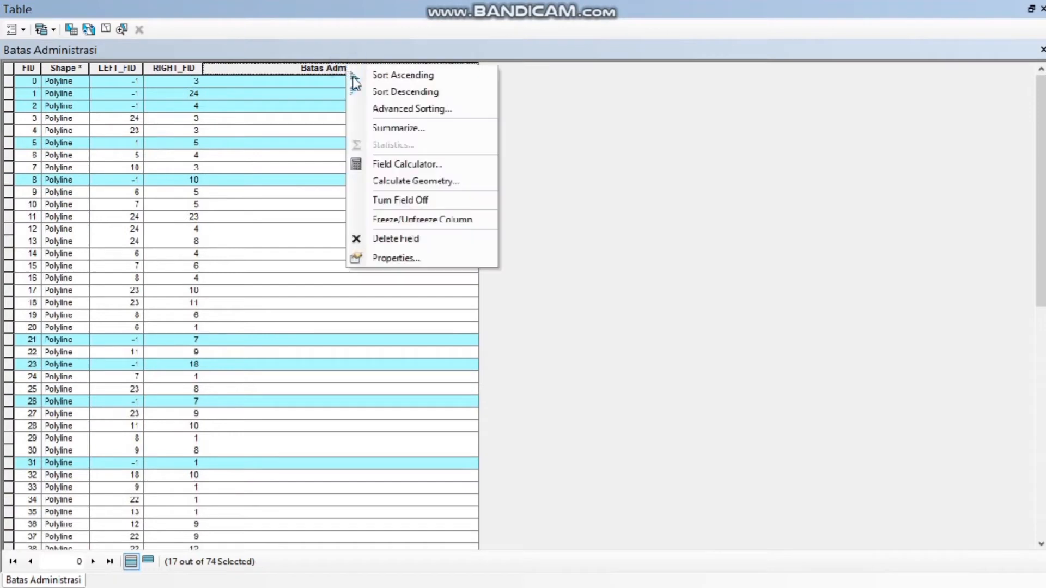
left_click(387, 165)
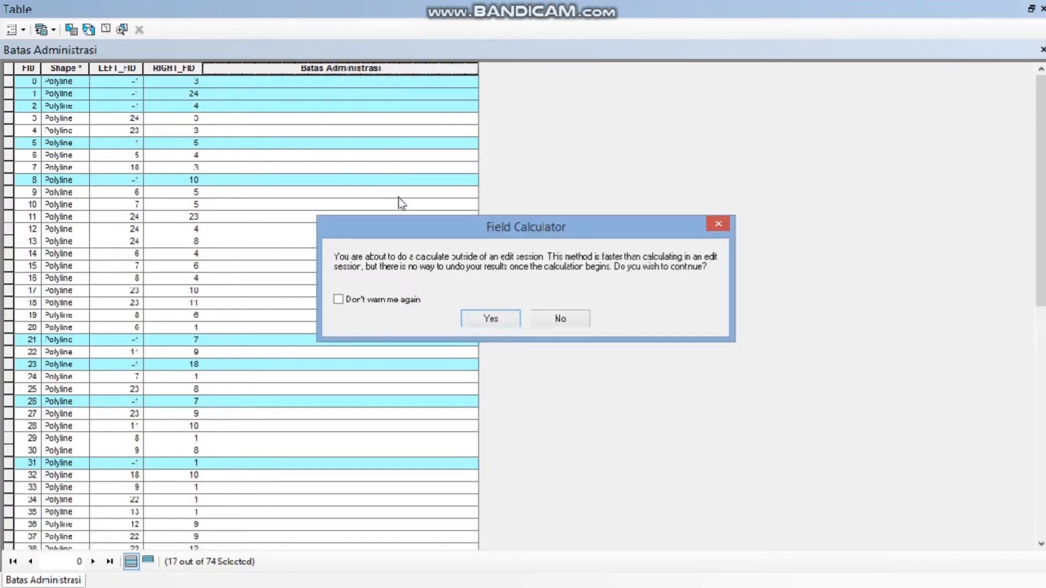
left_click(493, 319)
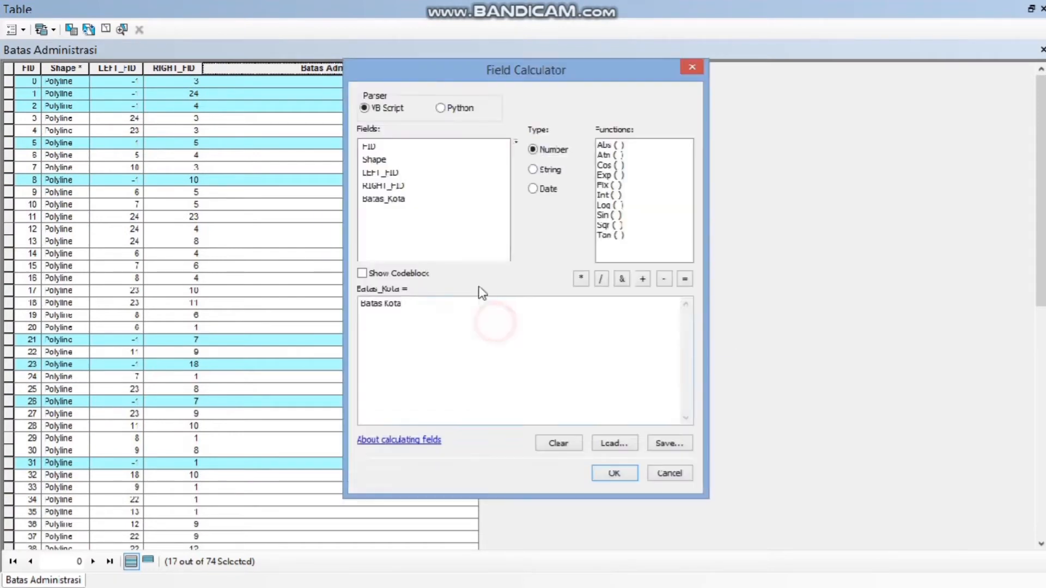
left_click(403, 307)
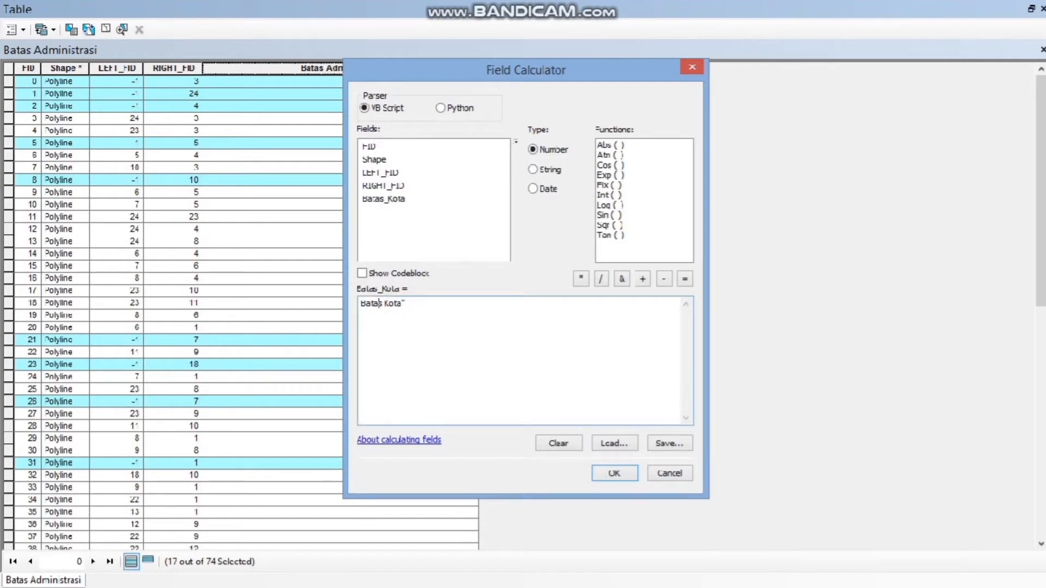
type("\"")
left_click(628, 479)
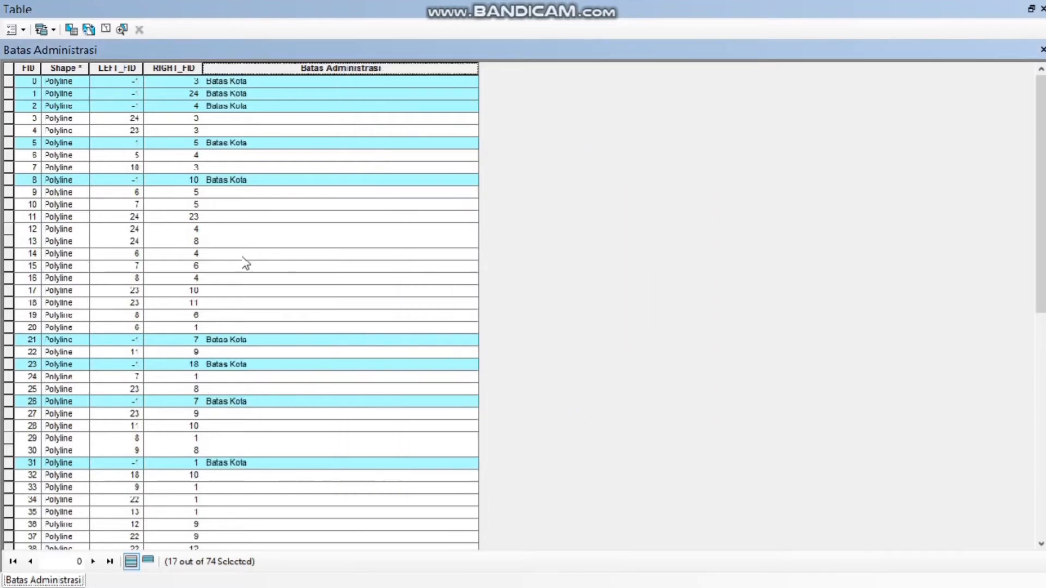
Clear the boundary selection and display the batas_admin polygons beneath the lines, with the attribute table moved off the layer list.
left_click(1032, 9)
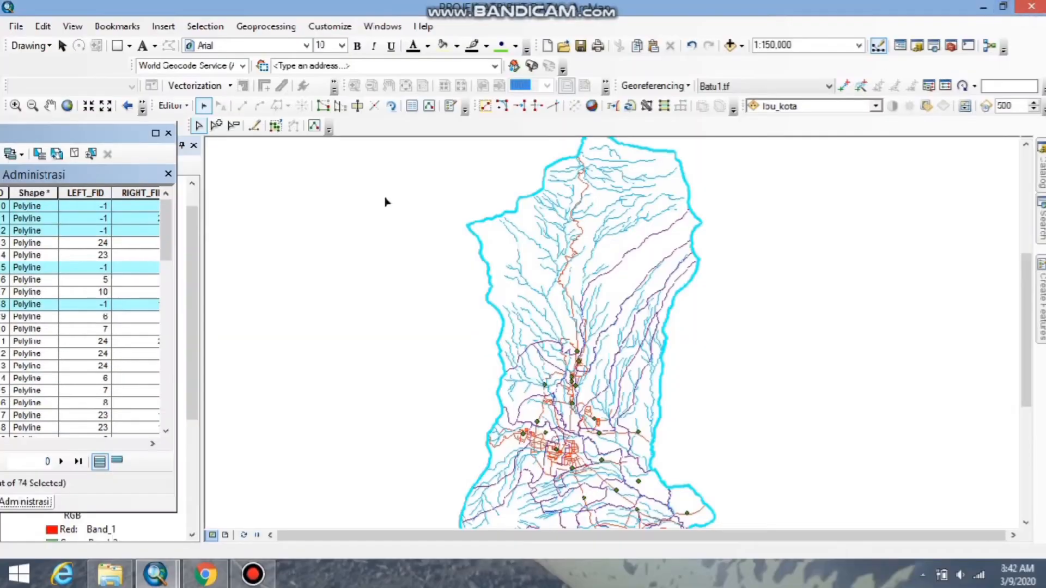
left_click(464, 305)
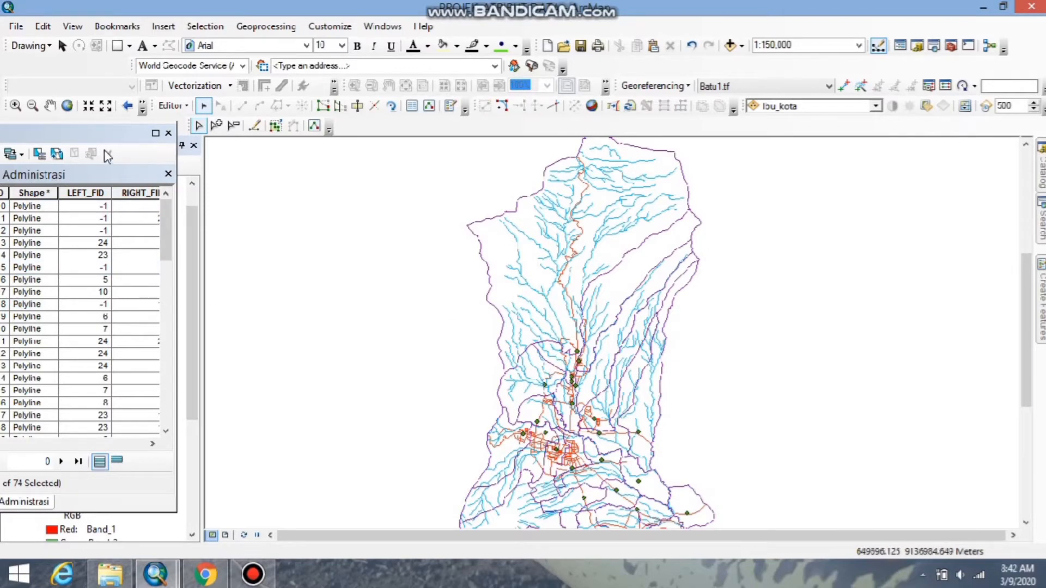
left_click_drag(97, 136, 878, 130)
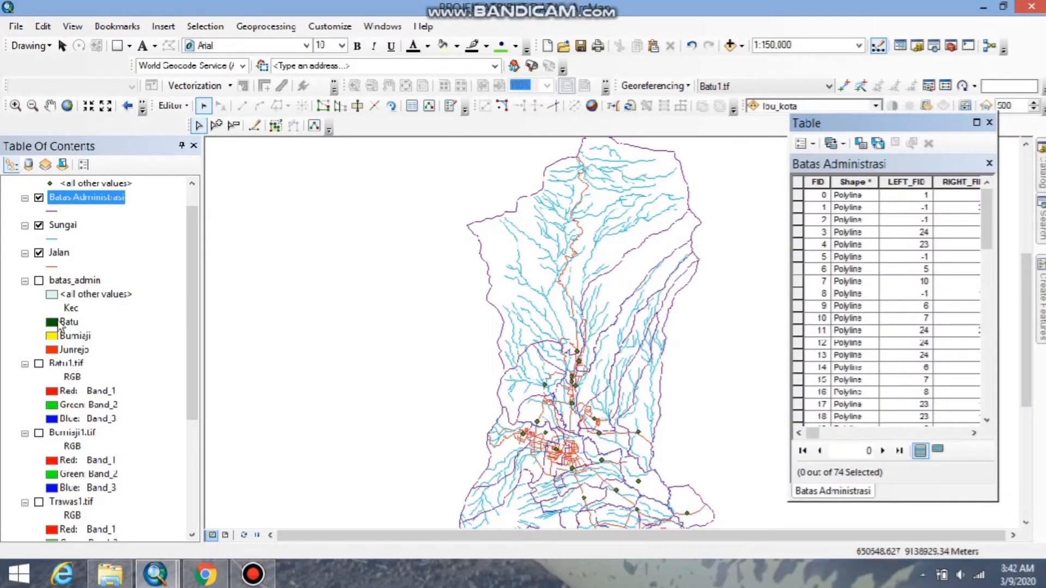
left_click(38, 282)
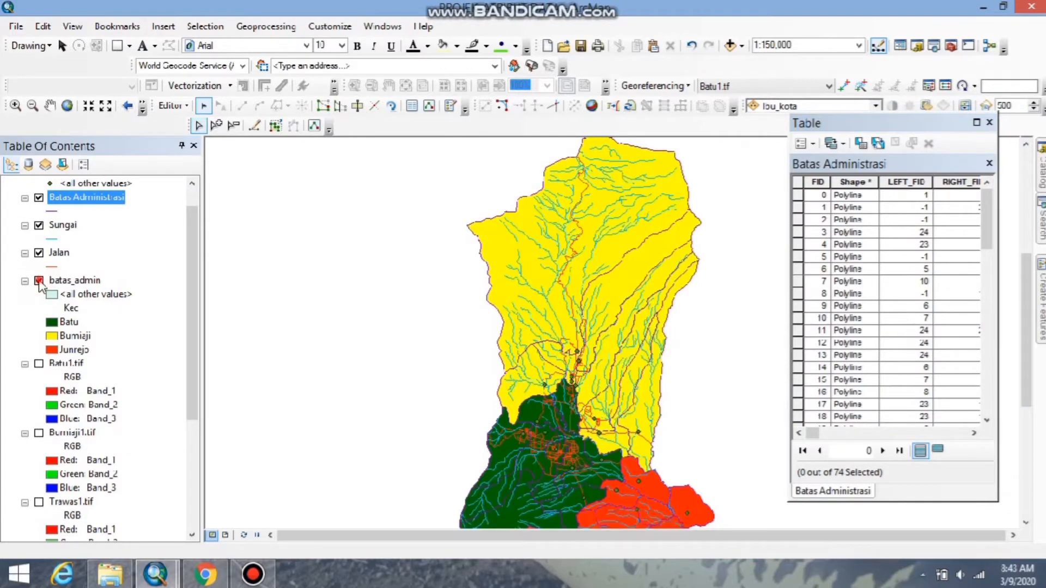
Hide the batas_admin polygons and select the two western boundary lines between the Batu and Bumiaji districts.
left_click(39, 281)
left_click(39, 282)
left_click(39, 281)
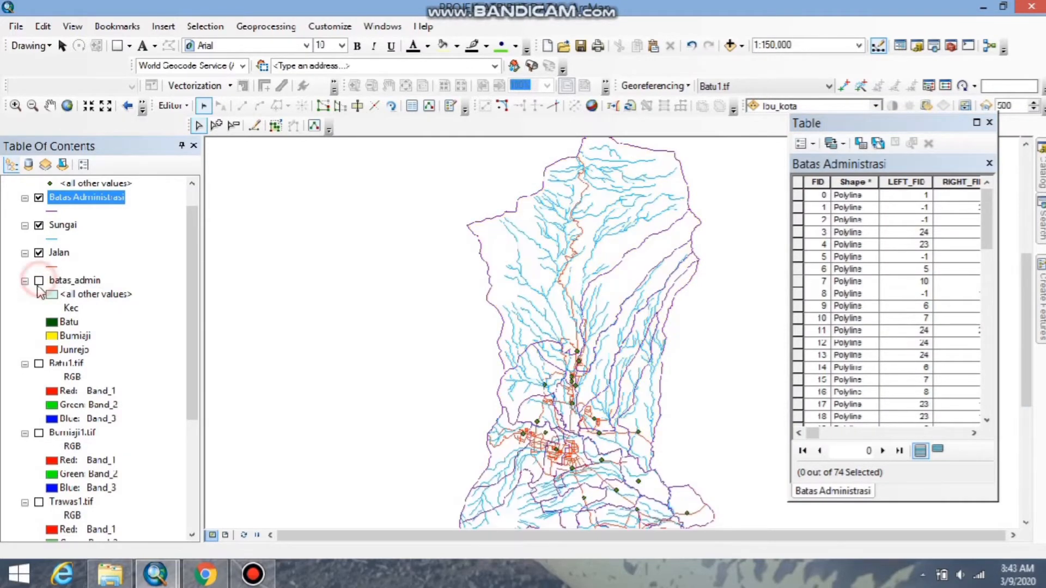
scroll(543, 444, "up", 3)
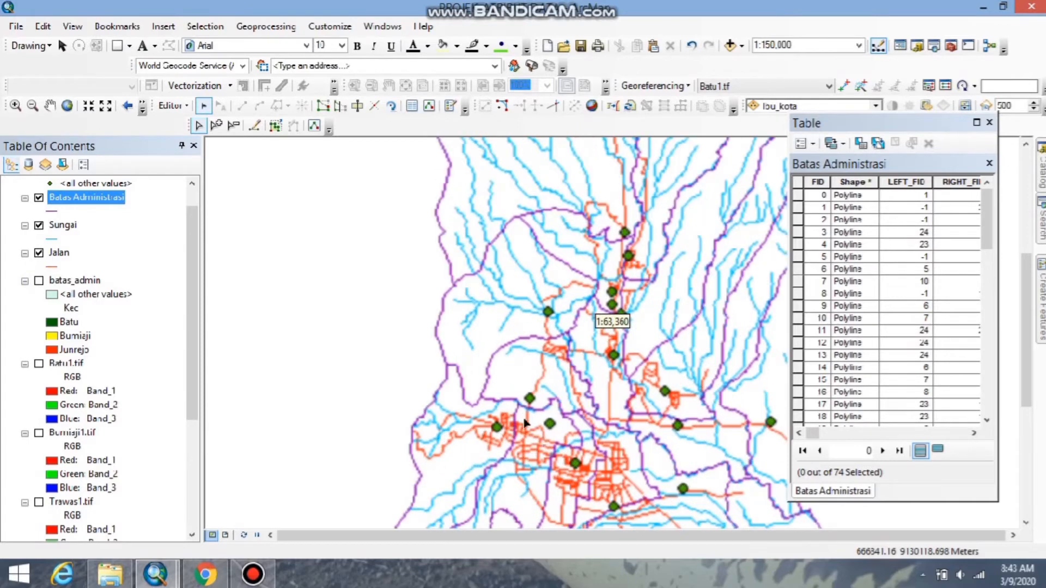
left_click(461, 375)
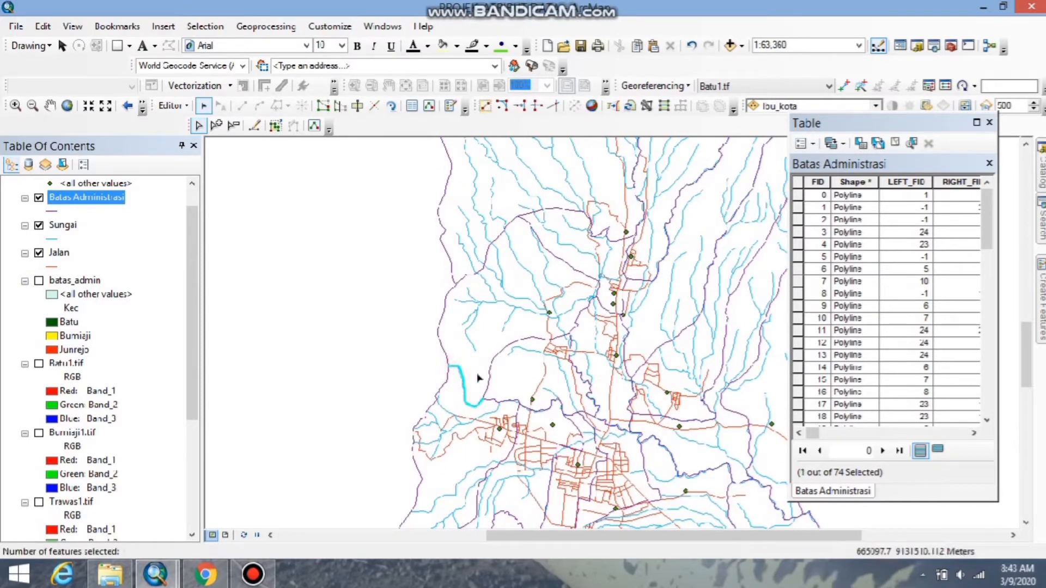
left_click(490, 355, "shift")
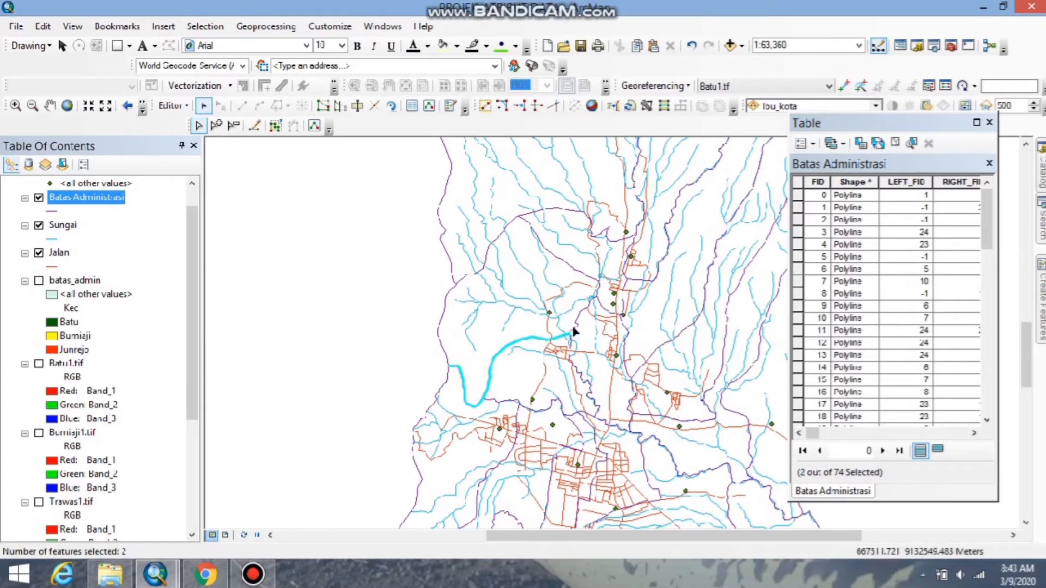
Add the Batu–Bumiaji boundary lines around Batu's northern tip to the selection, checking them against the batas_admin polygons.
left_click(38, 280)
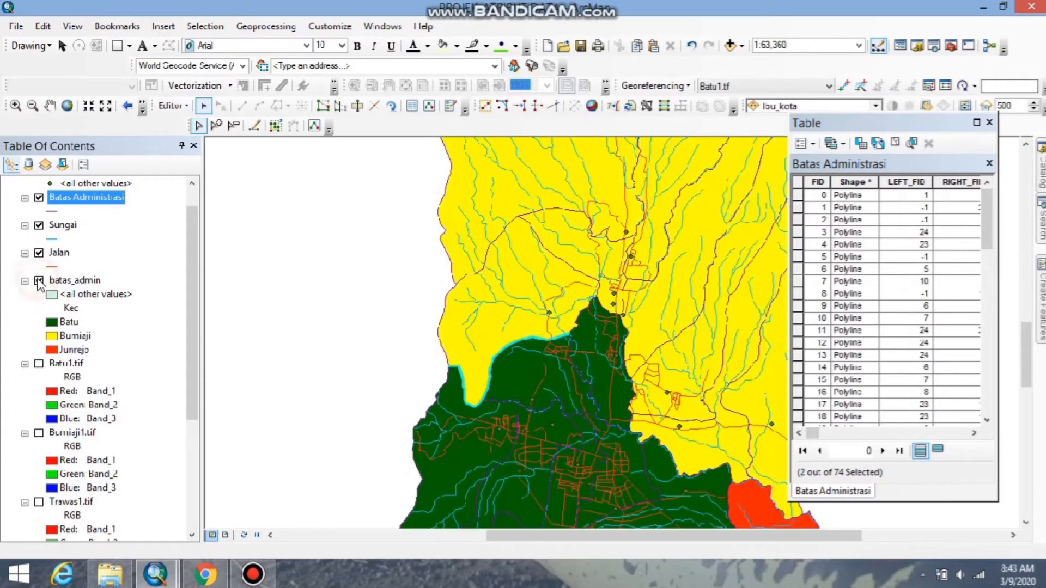
left_click(39, 280)
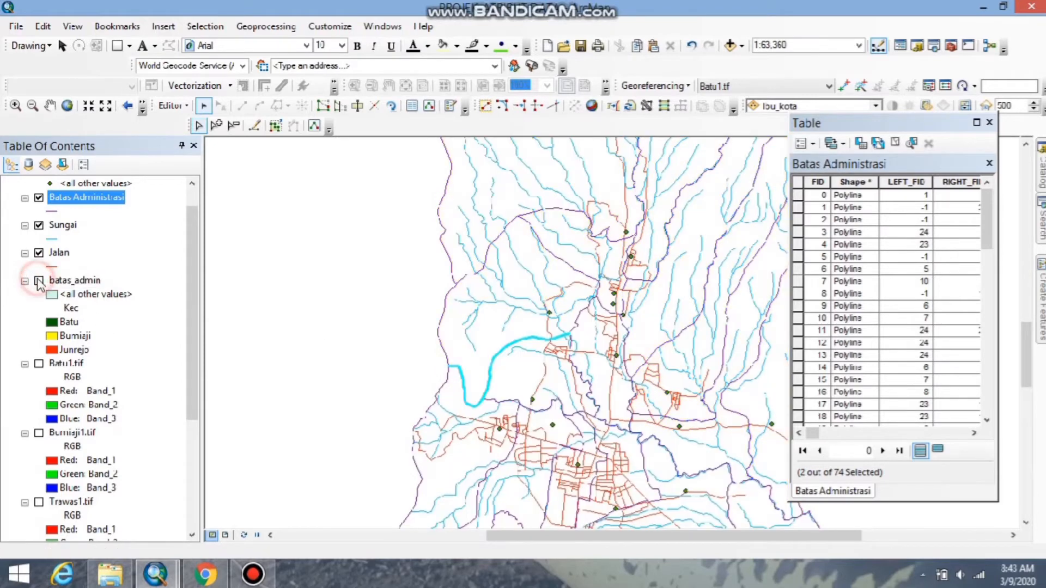
left_click(579, 318, "shift")
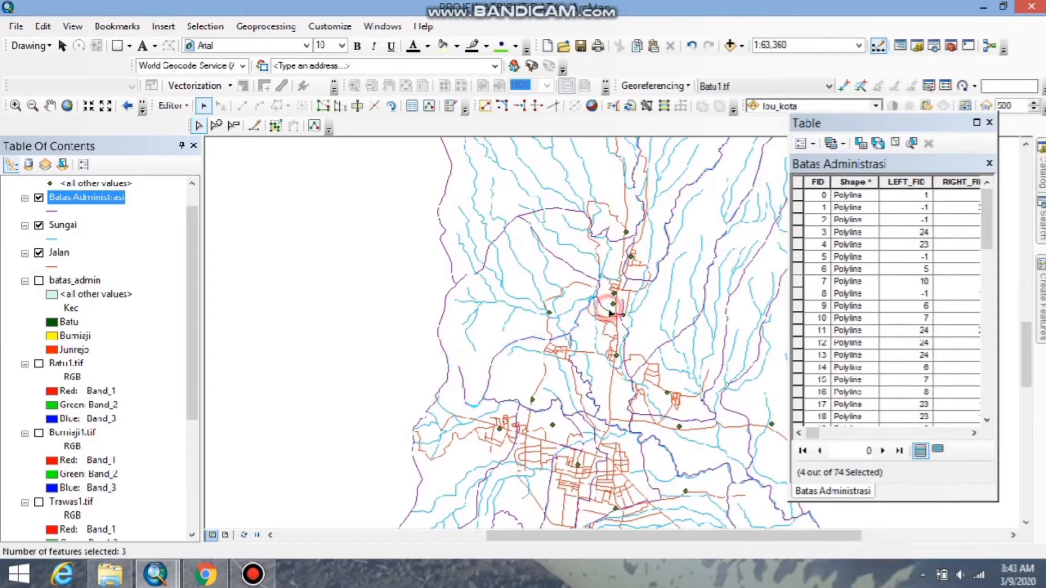
left_click(622, 322, "shift")
left_click(623, 326, "shift")
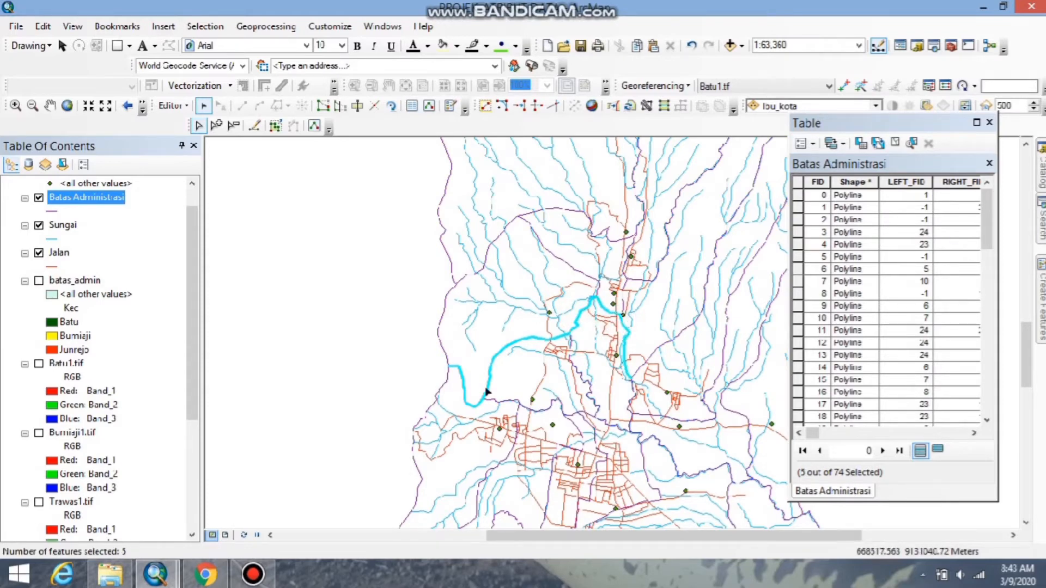
Recheck the batas_admin polygons and add two more lines along Batu's eastern border with Bumiaji to the selection.
left_click(38, 280)
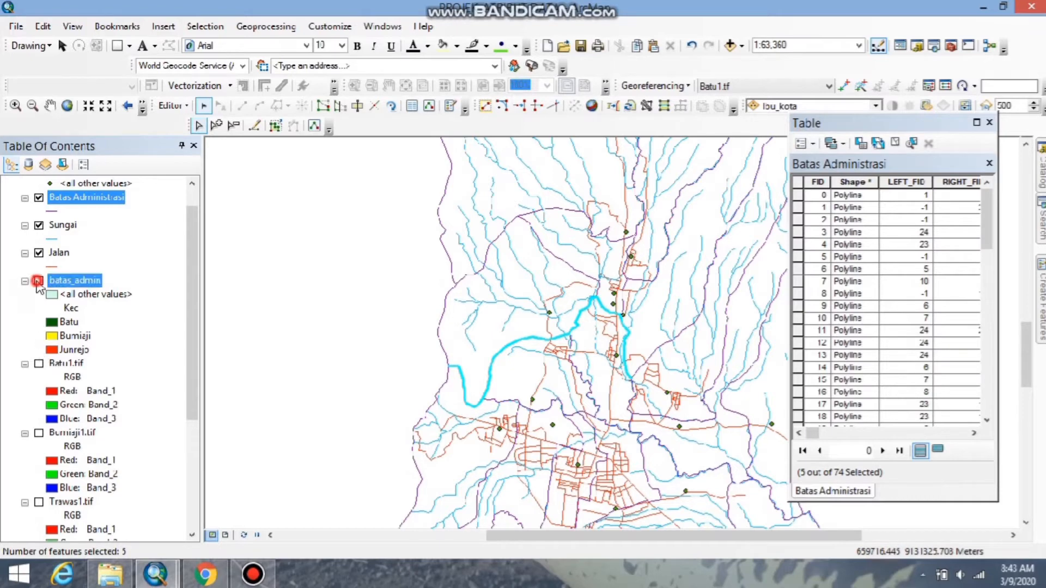
left_click(39, 281)
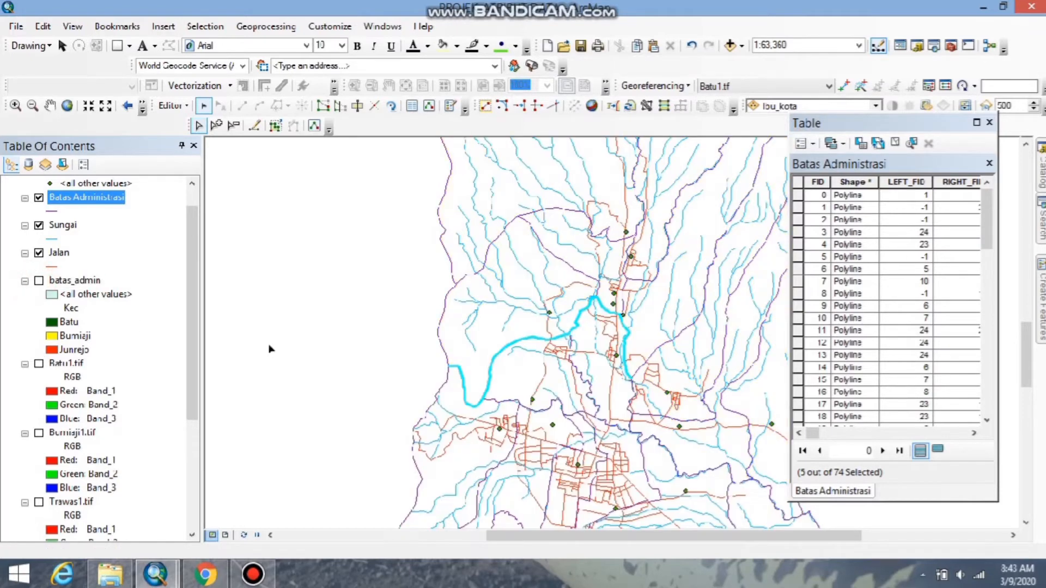
left_click(628, 404, "shift")
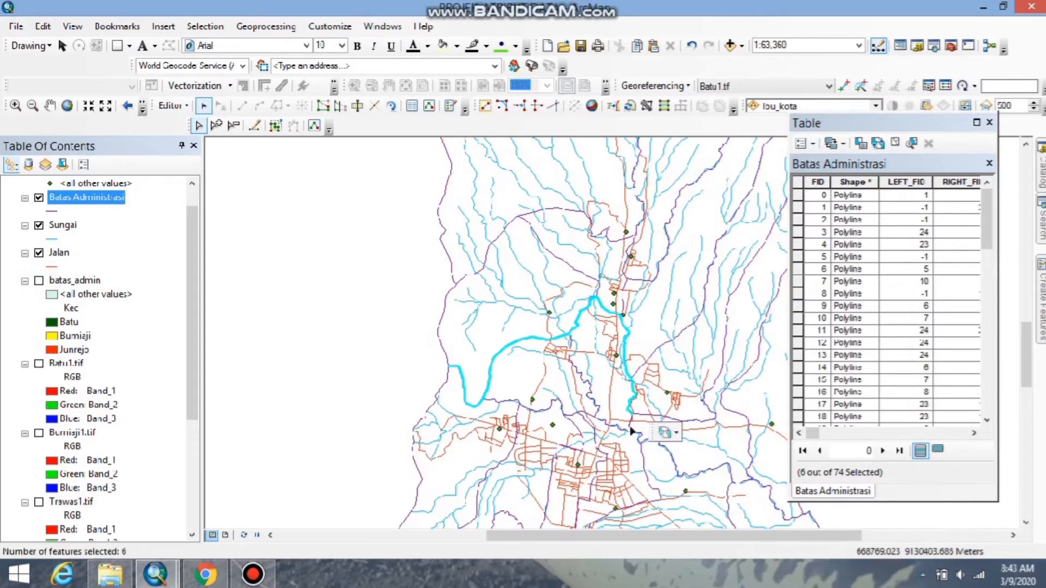
left_click(629, 425, "shift")
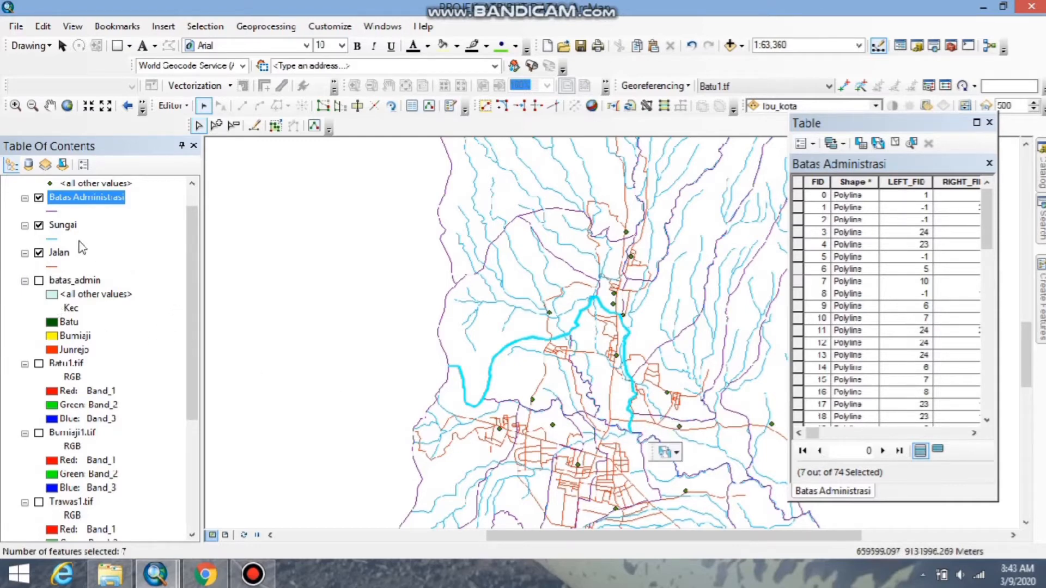
Hide the Sungai, Jalan and Ibu_kota layers so only the Batas Administrasi lines are displayed.
left_click(38, 225)
left_click(38, 253)
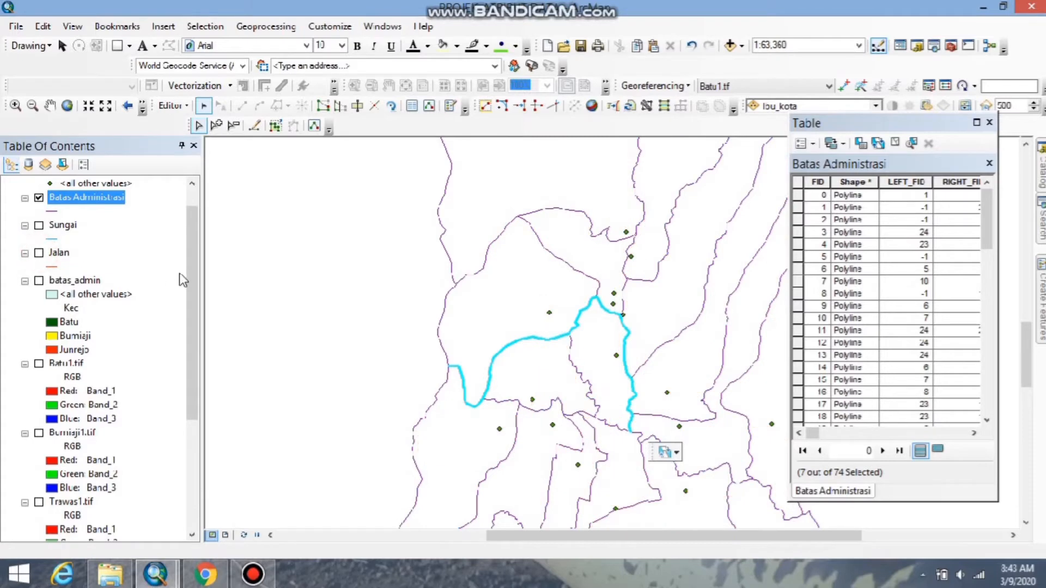
left_click_drag(187, 284, 185, 218)
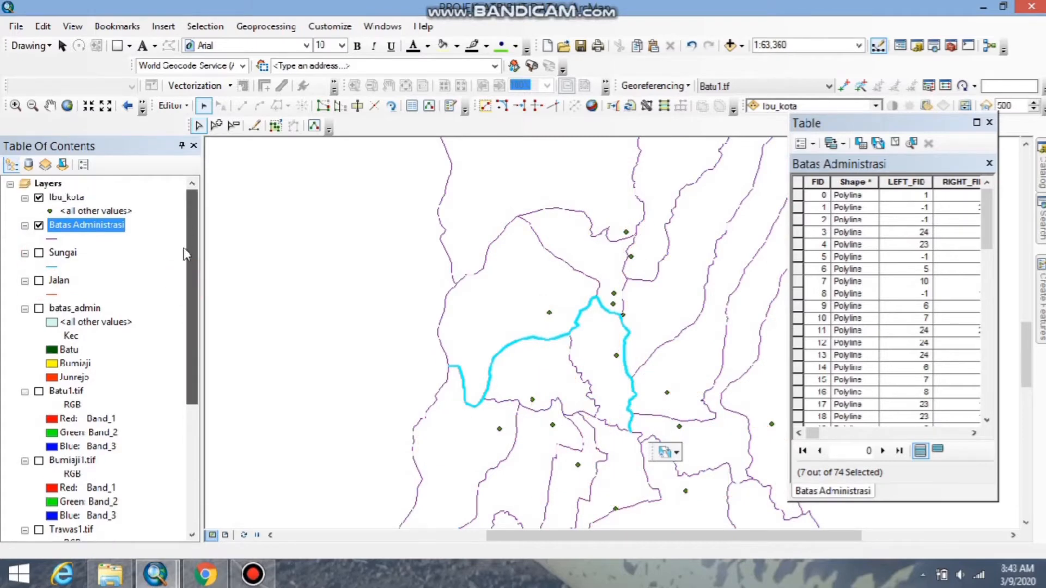
left_click(39, 197)
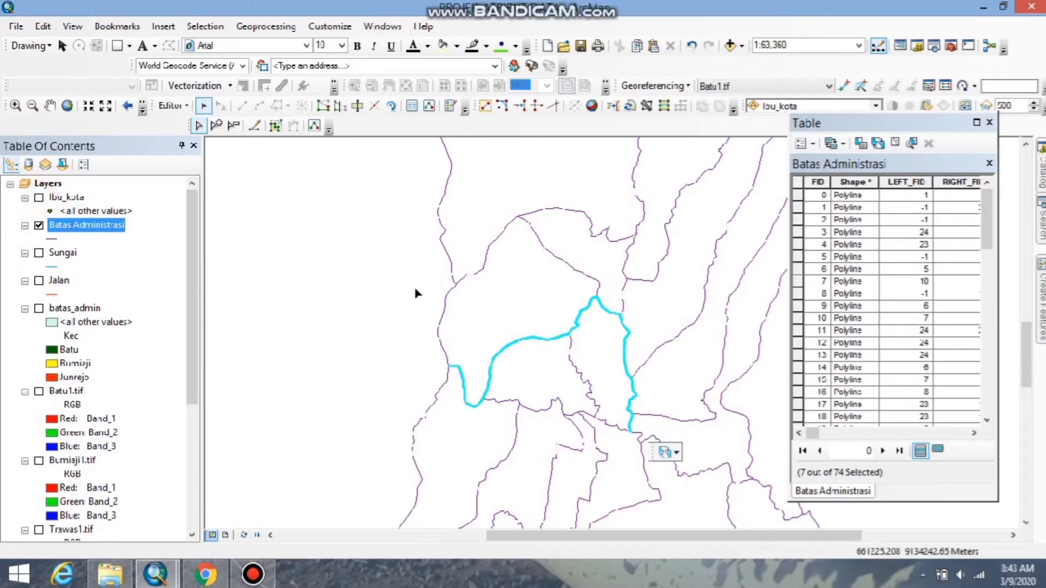
Add the remaining Batu–Bumiaji boundary lines up to Junrejo to the selection, checking them against the batas_admin polygons.
left_click(38, 309)
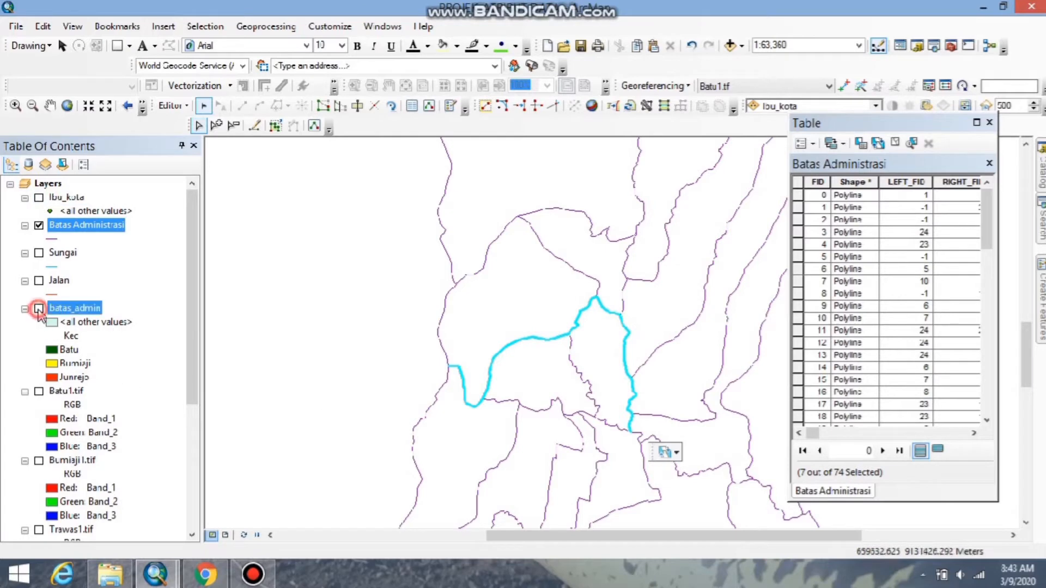
left_click(38, 308)
left_click(638, 434)
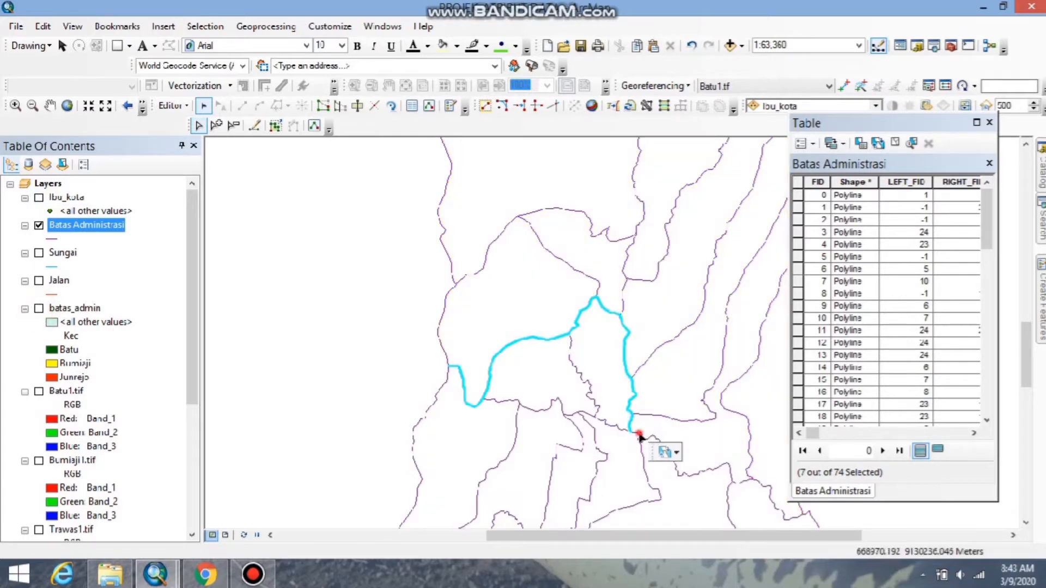
left_click(656, 437, "shift")
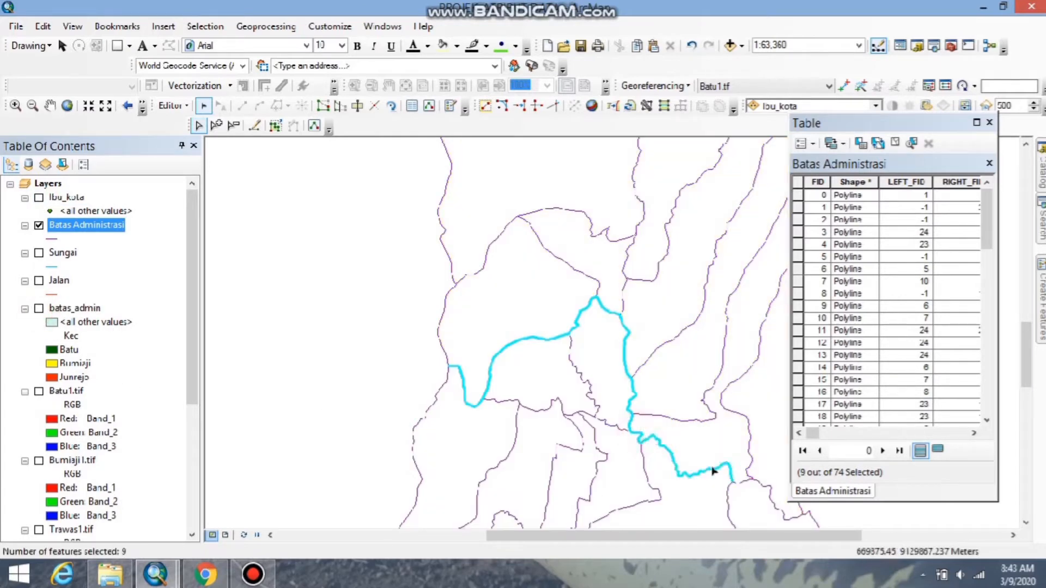
left_click(39, 309)
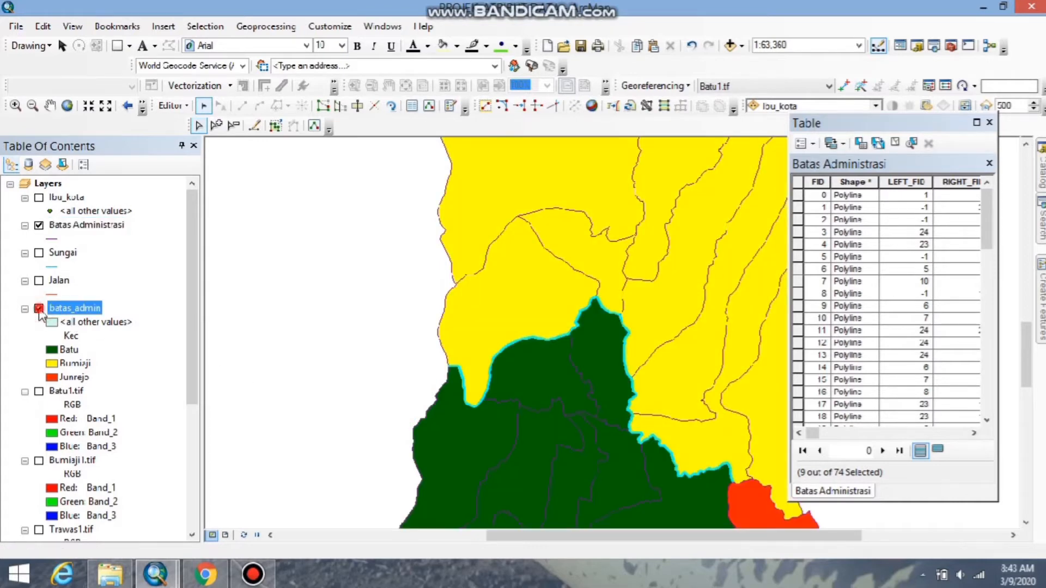
left_click(39, 308)
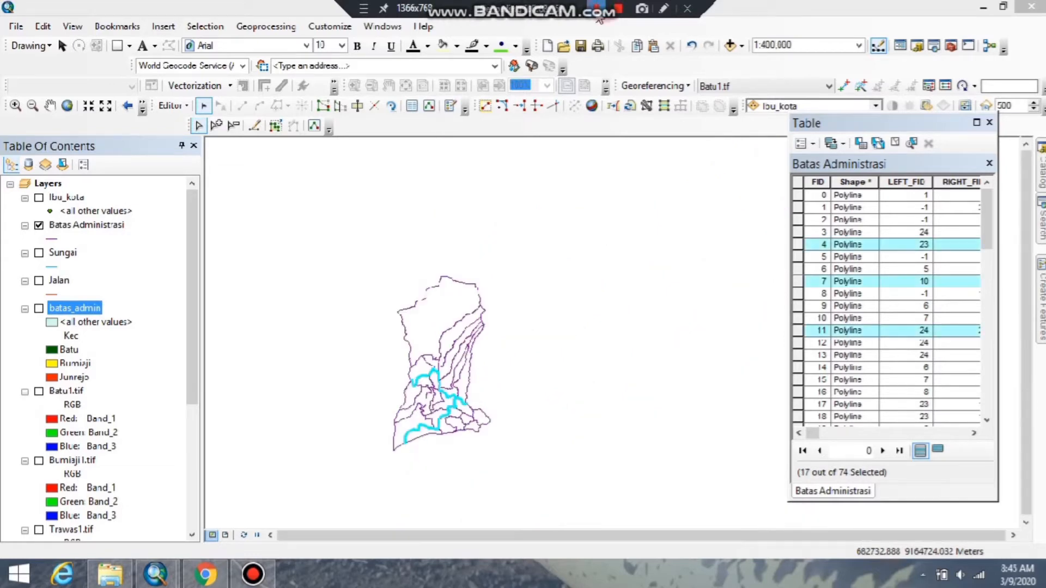
Fill the Batas Administrasi field of the selected district boundary lines with "Batas Kecamatan" using the Field Calculator.
scroll(418, 399, "down", 3)
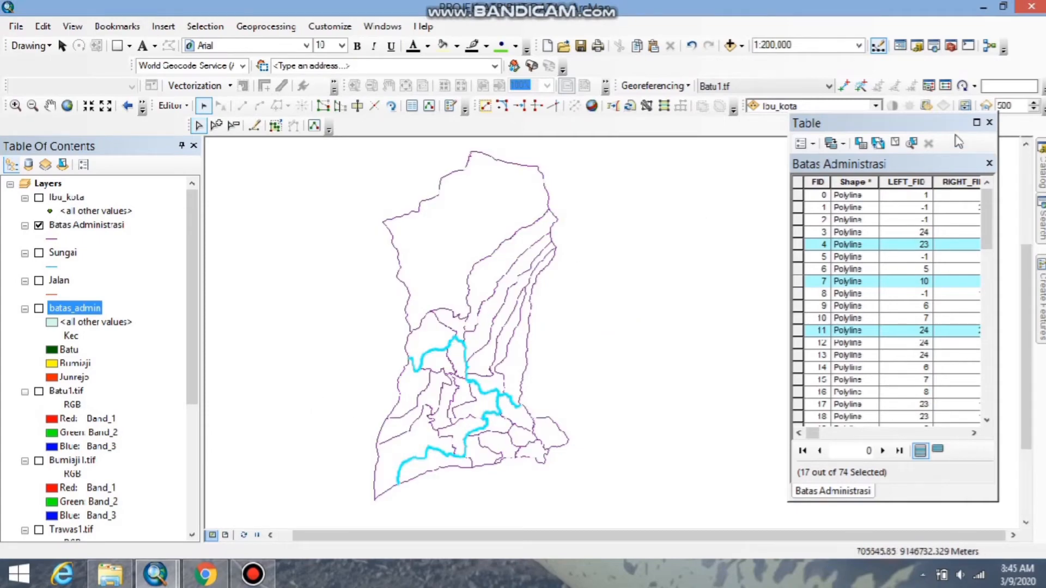
left_click(977, 122)
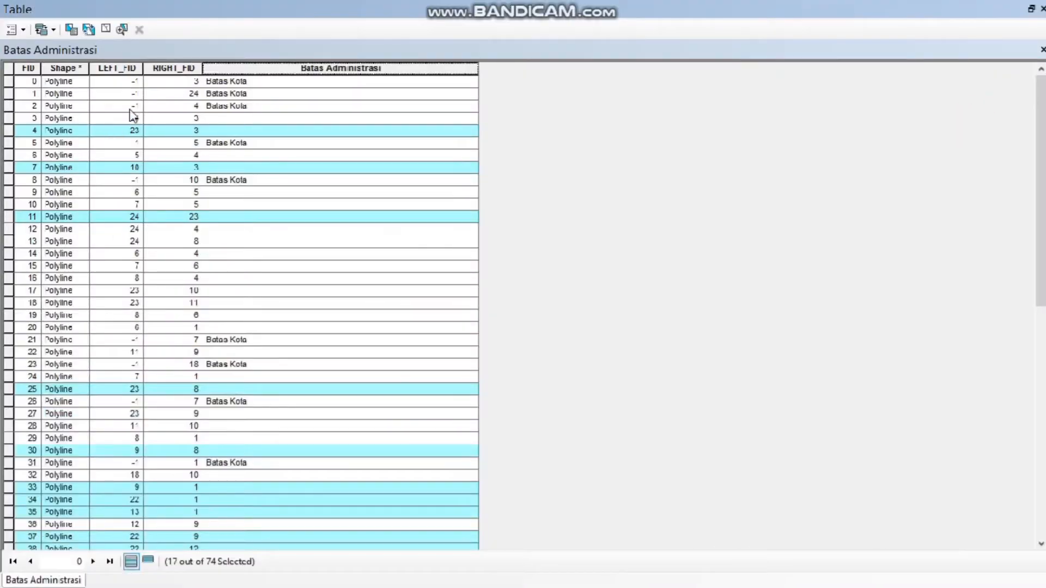
right_click(233, 67)
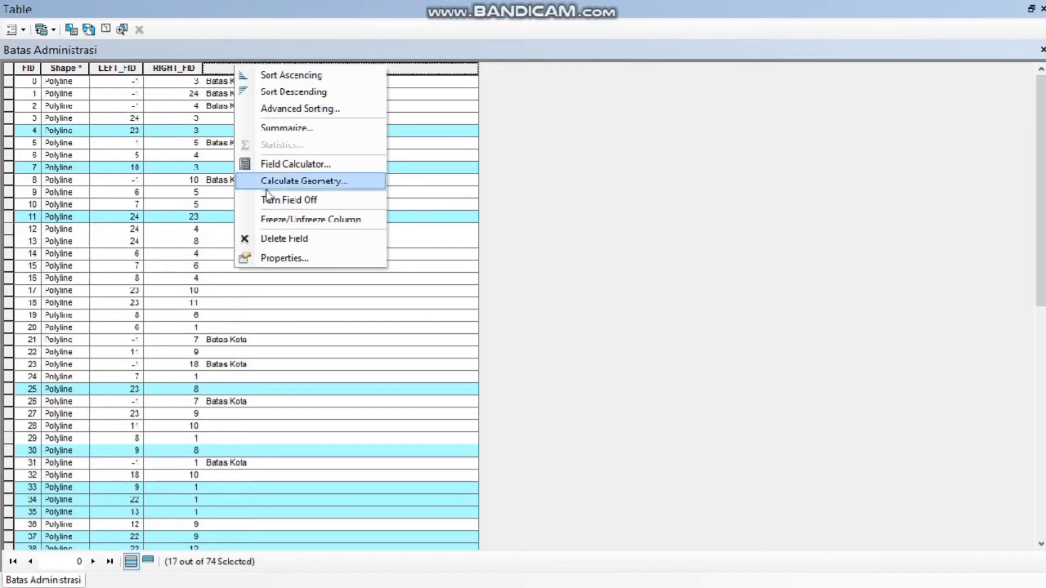
left_click(270, 164)
left_click(482, 316)
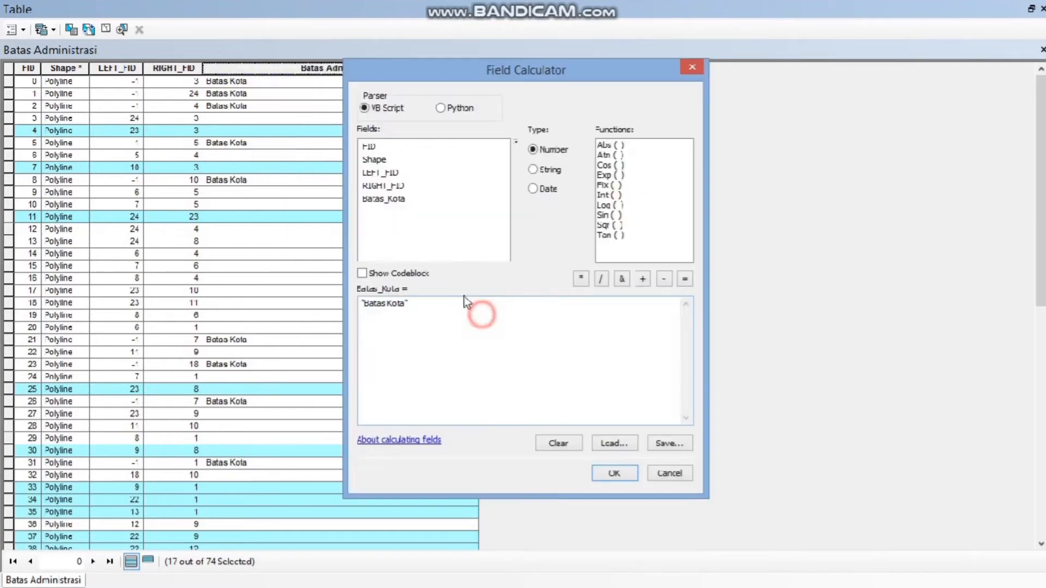
left_click_drag(404, 306, 392, 308)
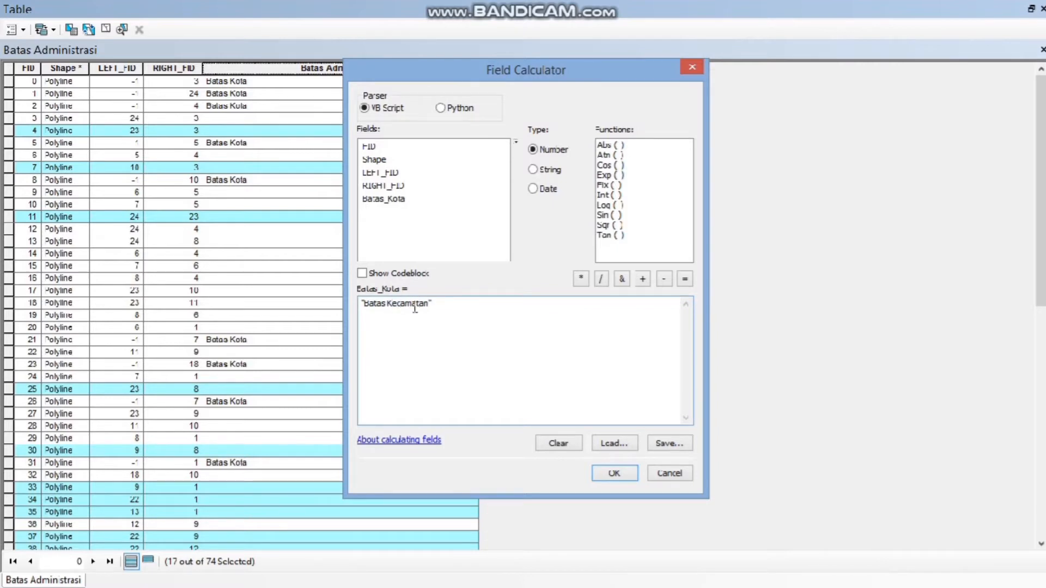
left_click(614, 473)
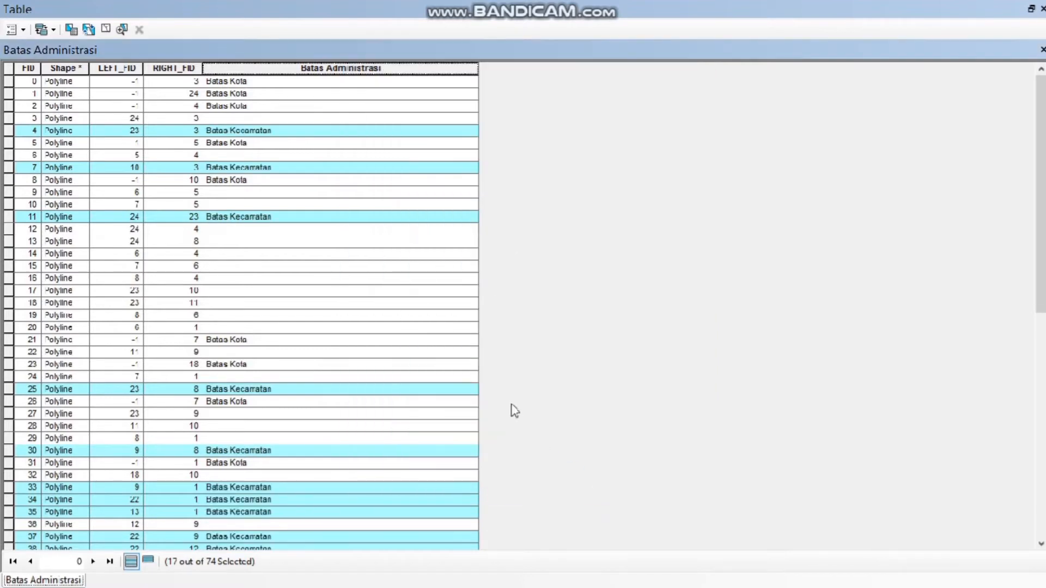
left_click(1031, 8)
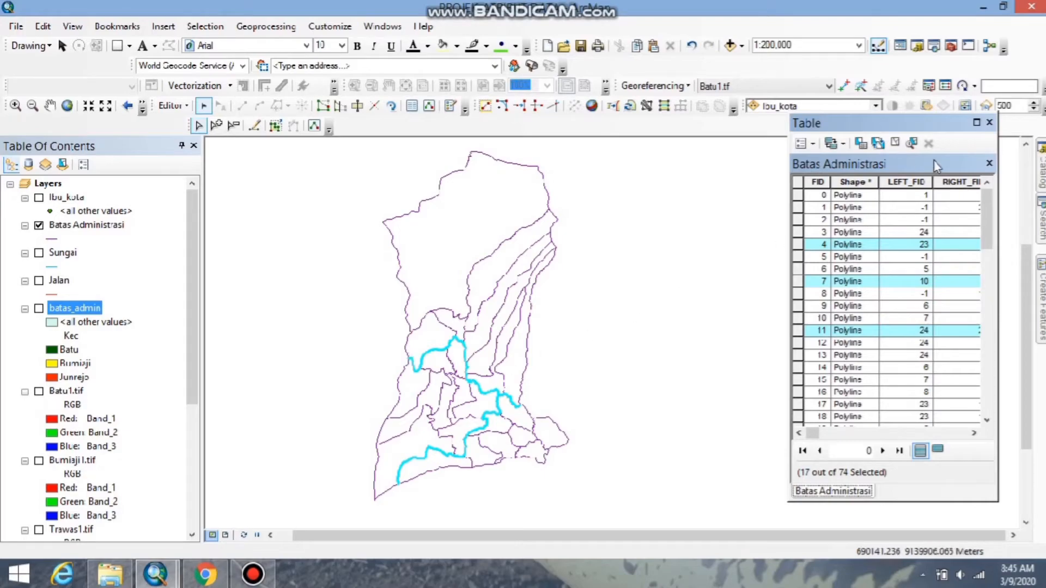
Maximize the attribute table and replace the district boundary selection with only the record of FID 0.
left_click(976, 123)
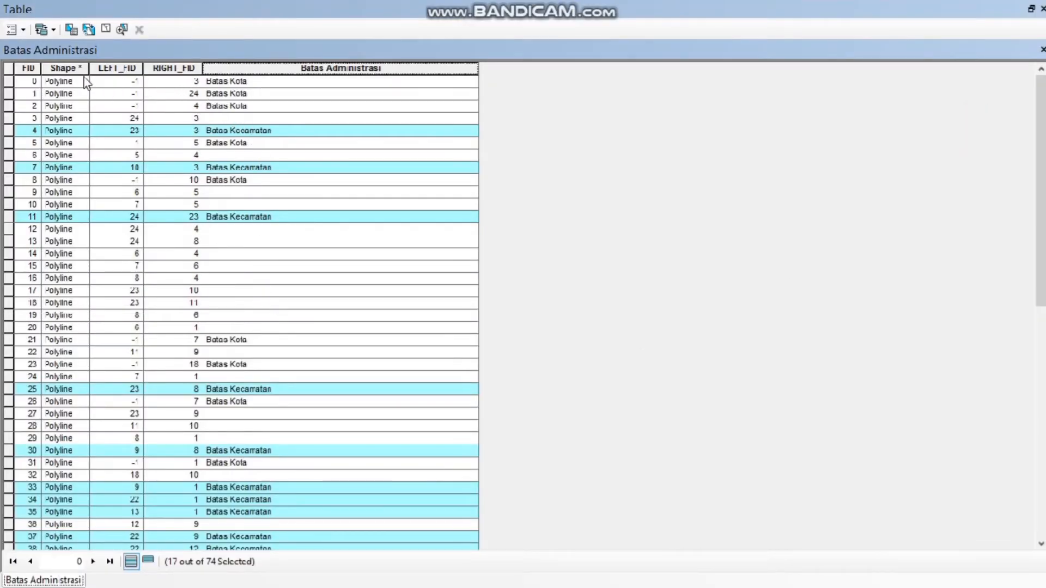
left_click(8, 68)
left_click_drag(7, 80, 8, 216)
left_click(7, 83)
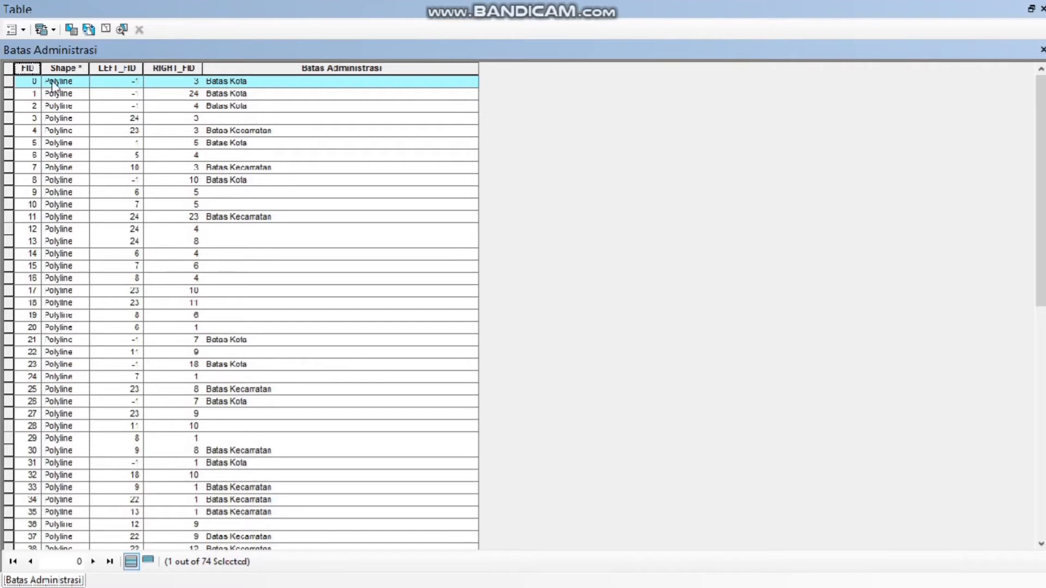
left_click(24, 69)
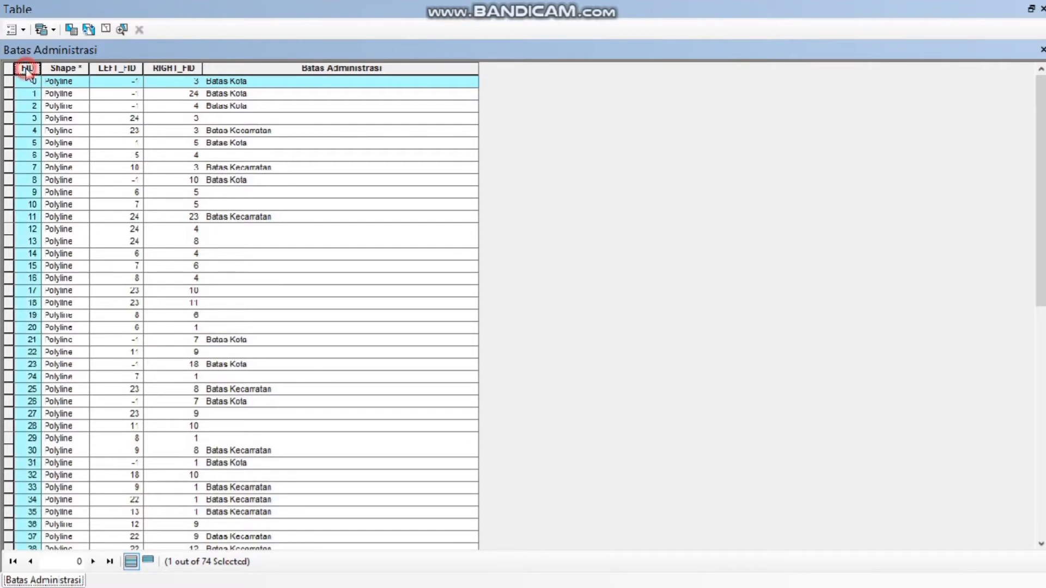
right_click(25, 70)
left_click(57, 82)
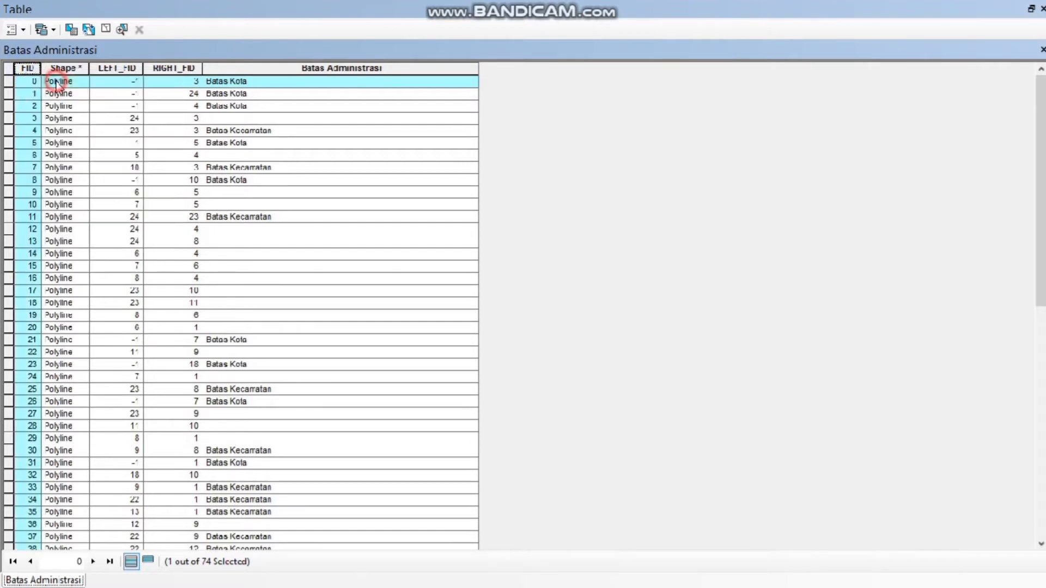
Sort the attribute table ascending by the Batas Administrasi field and go to the unfilled record with FID 20.
left_click(253, 69)
right_click(253, 69)
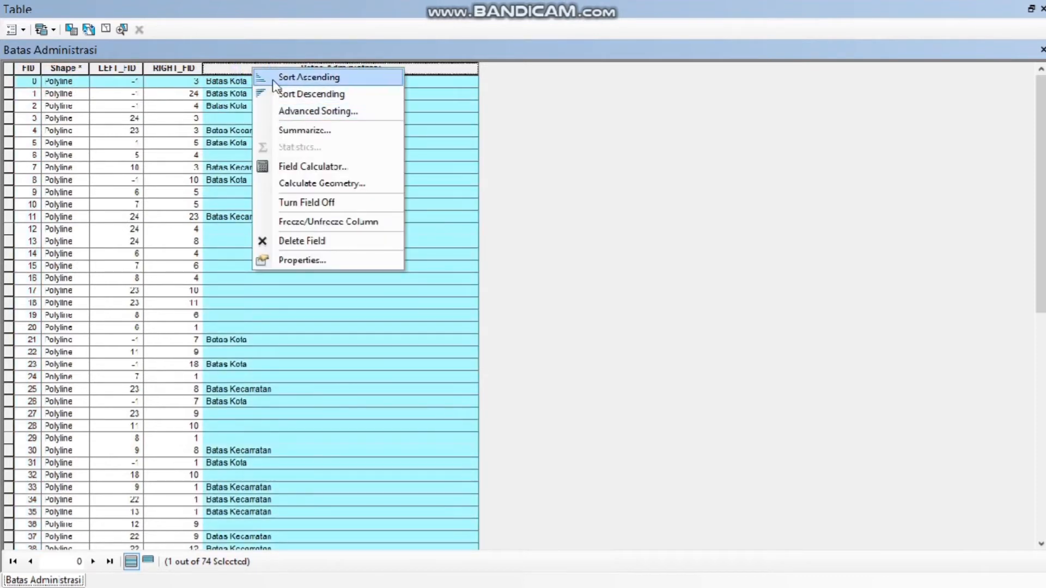
left_click(289, 78)
scroll(731, 351, "down", 12)
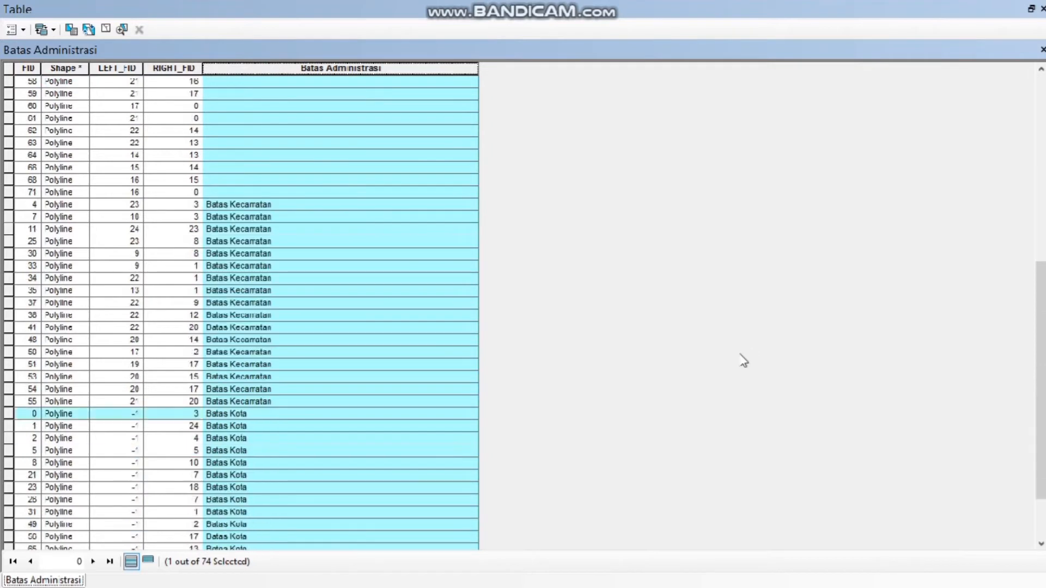
scroll(708, 362, "up", 12)
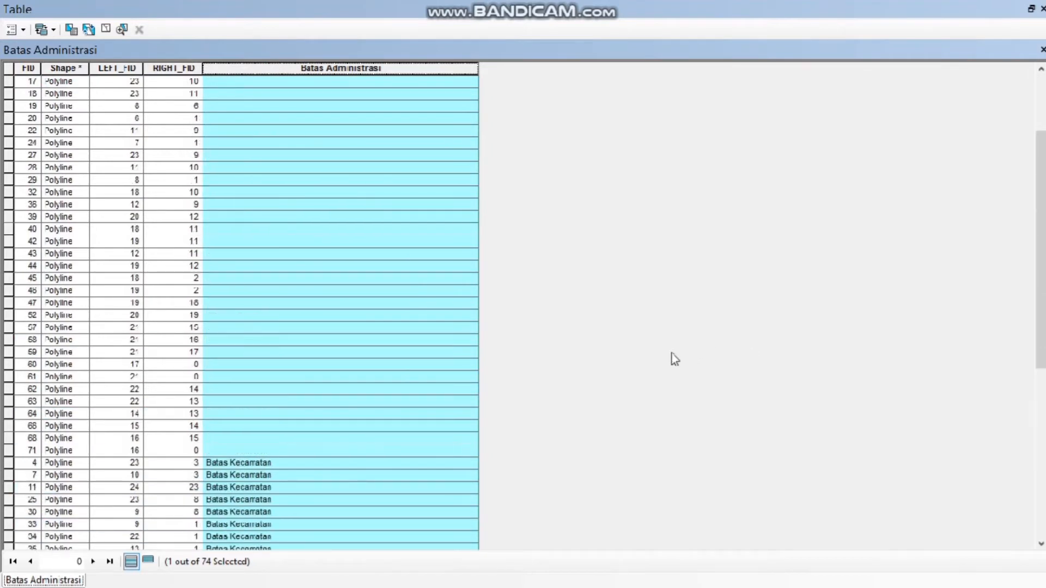
left_click(346, 231)
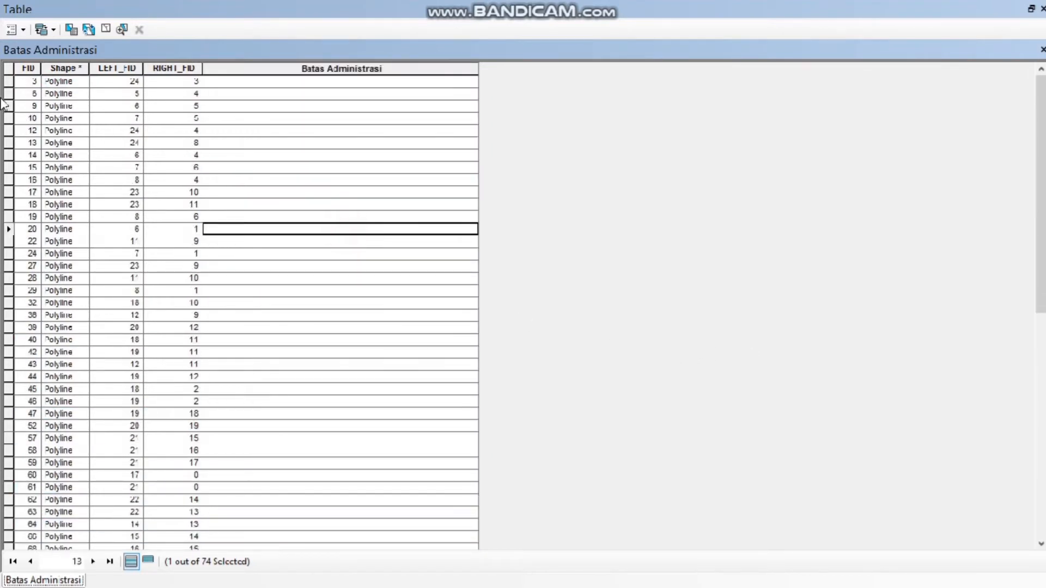
Select all records with an empty Batas Administrasi field and fill them with "Batas Desa/Kelurahan" using the Field Calculator.
left_click_drag(8, 83, 6, 475)
mouse_move(550, 4)
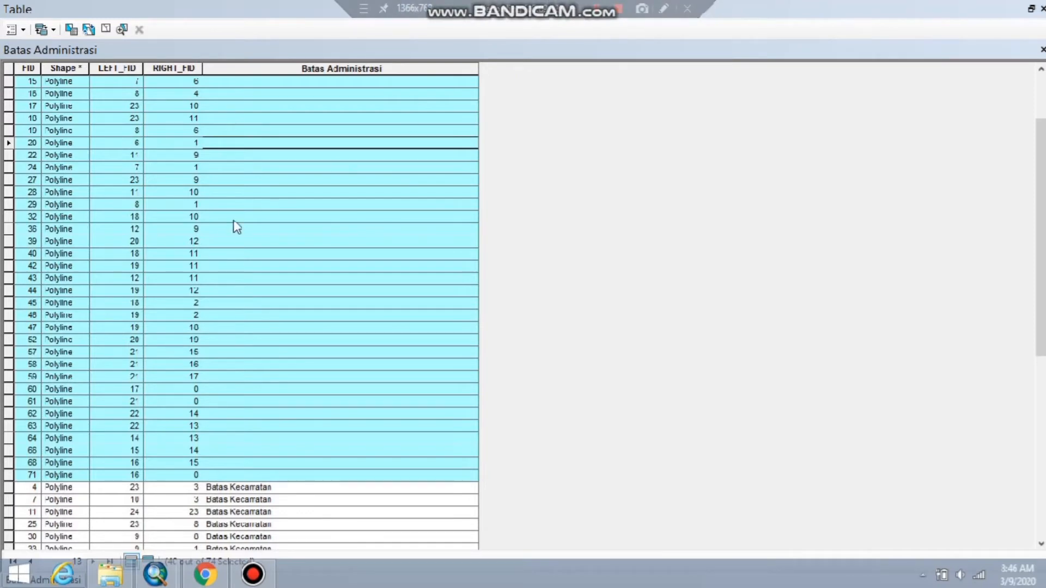
left_click(276, 68)
right_click(276, 68)
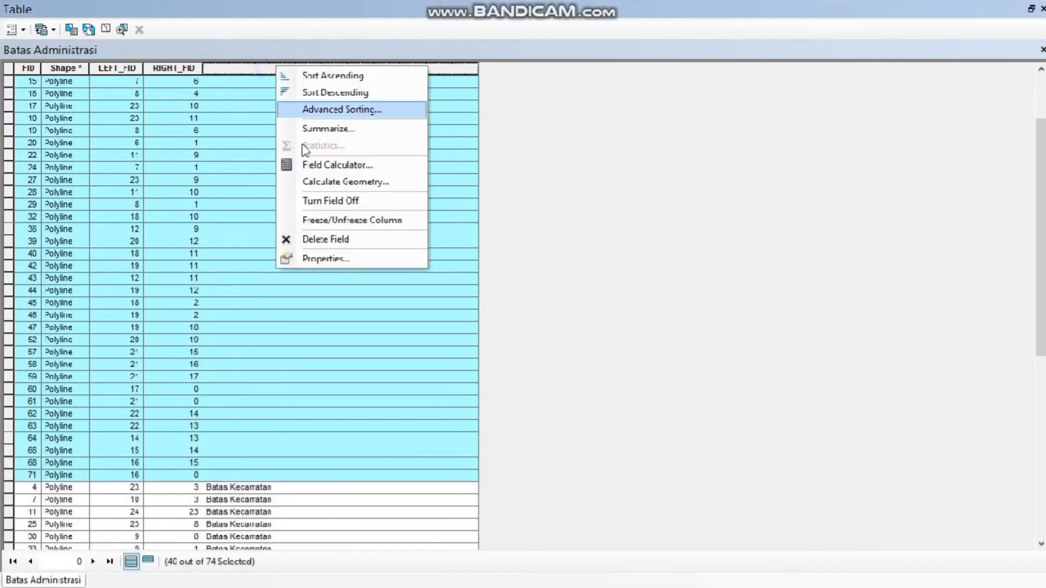
left_click(321, 168)
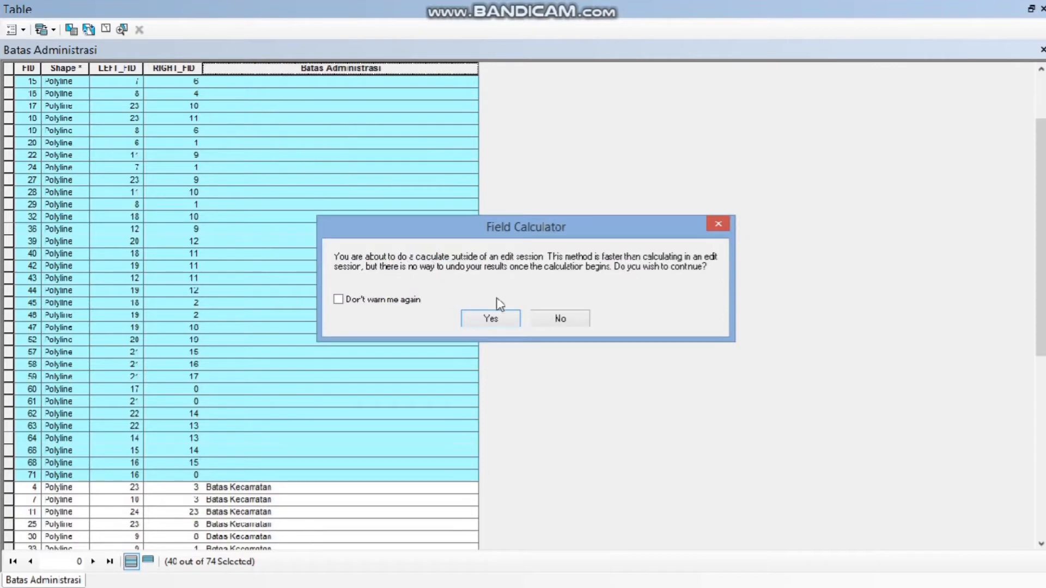
left_click(509, 319)
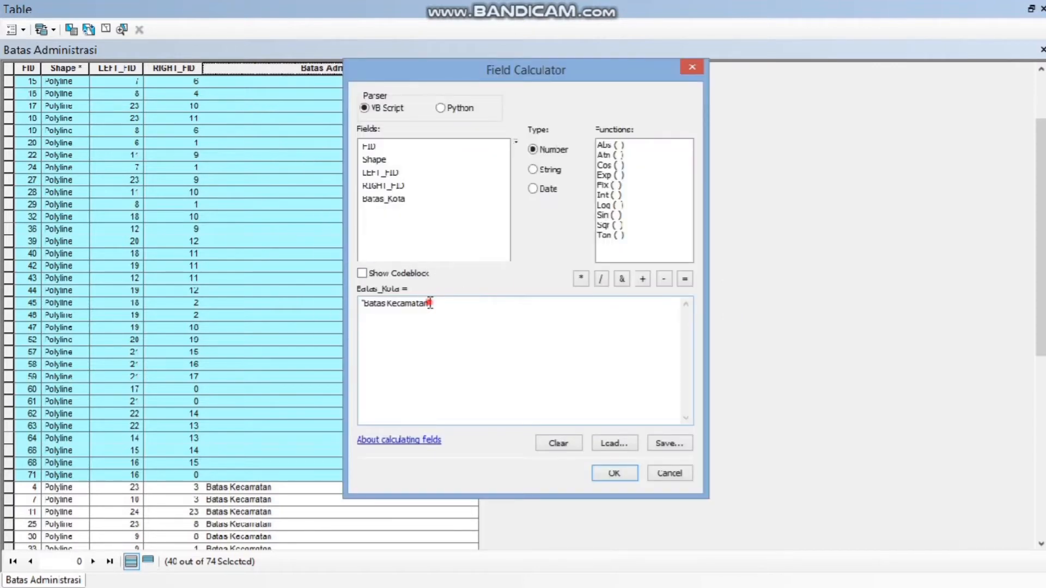
left_click_drag(430, 303, 399, 308)
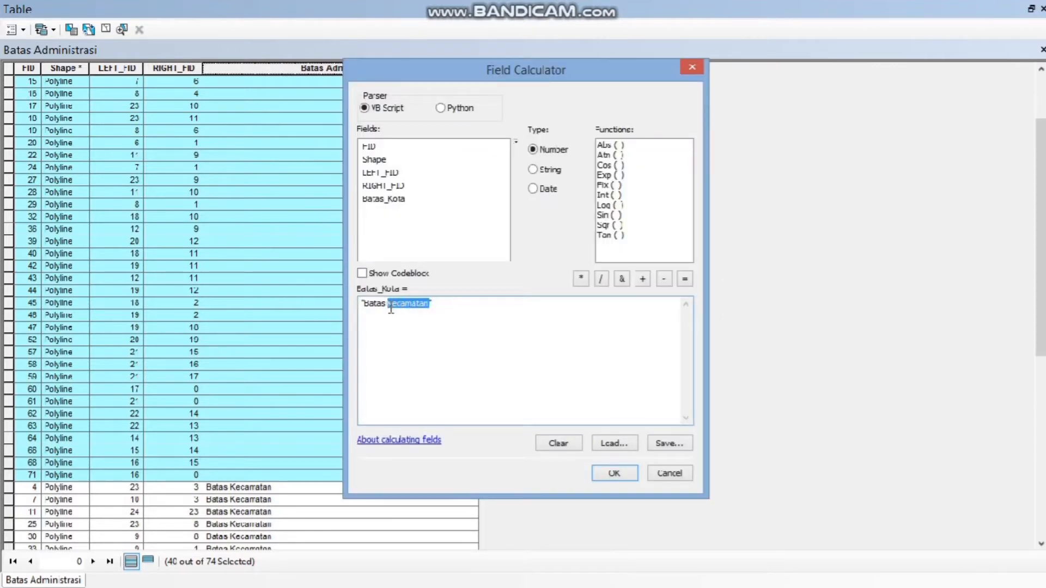
type("Desa/Kelurah")
left_click(631, 469)
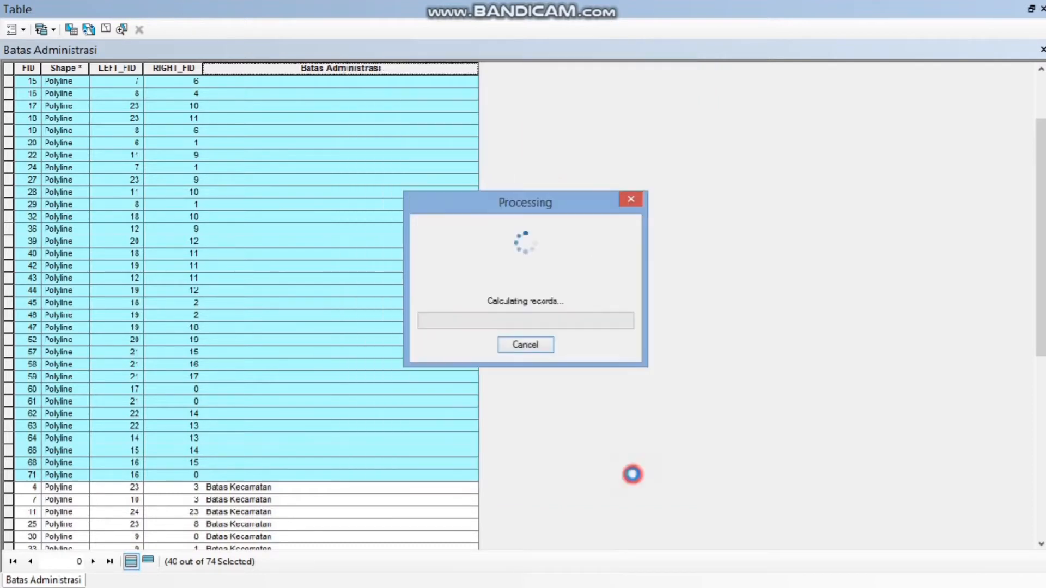
mouse_move(544, 1)
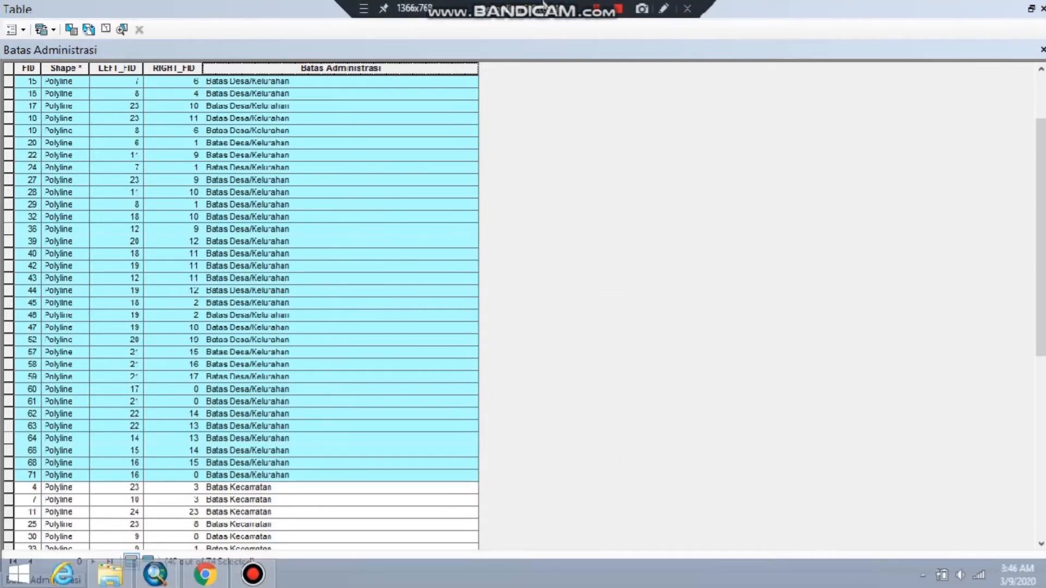
left_click(595, 10)
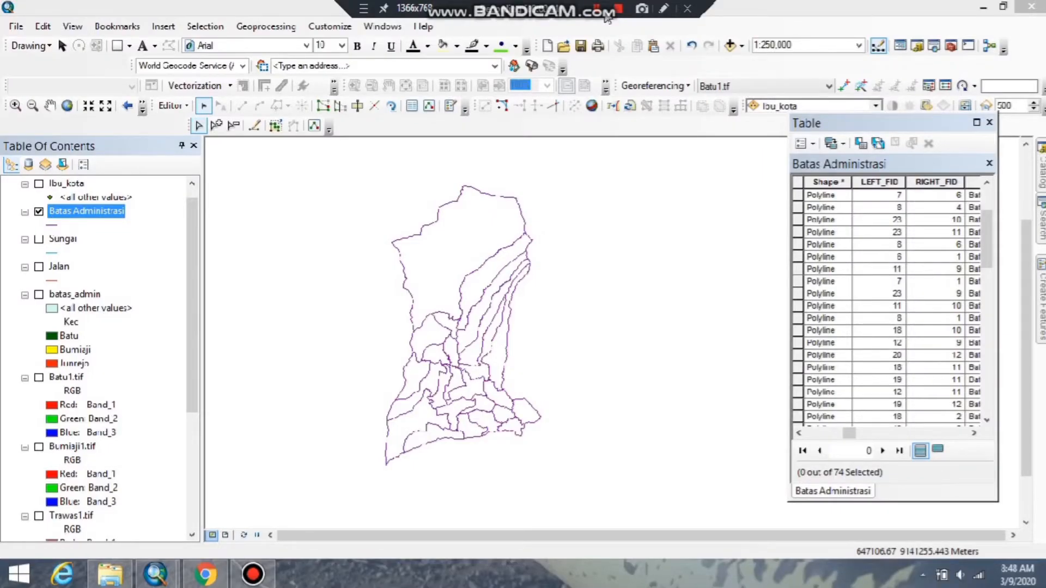
Categorize the Batas Administrasi layer by that field's unique values and give Batas Desa/Kelurahan the Boundary, Neighborhood symbol with width 0.4.
double_click(86, 208)
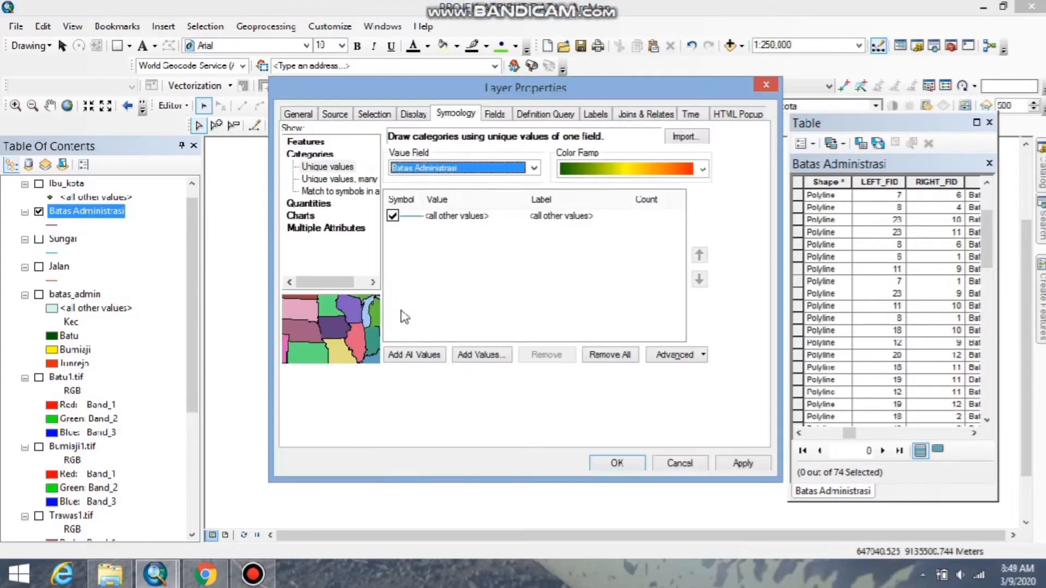
left_click(424, 354)
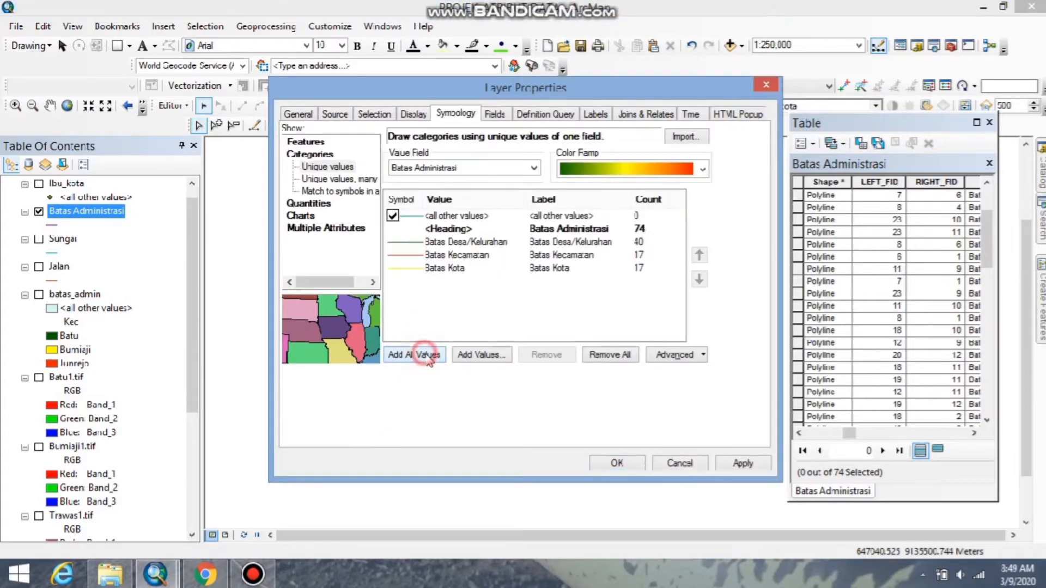
double_click(409, 242)
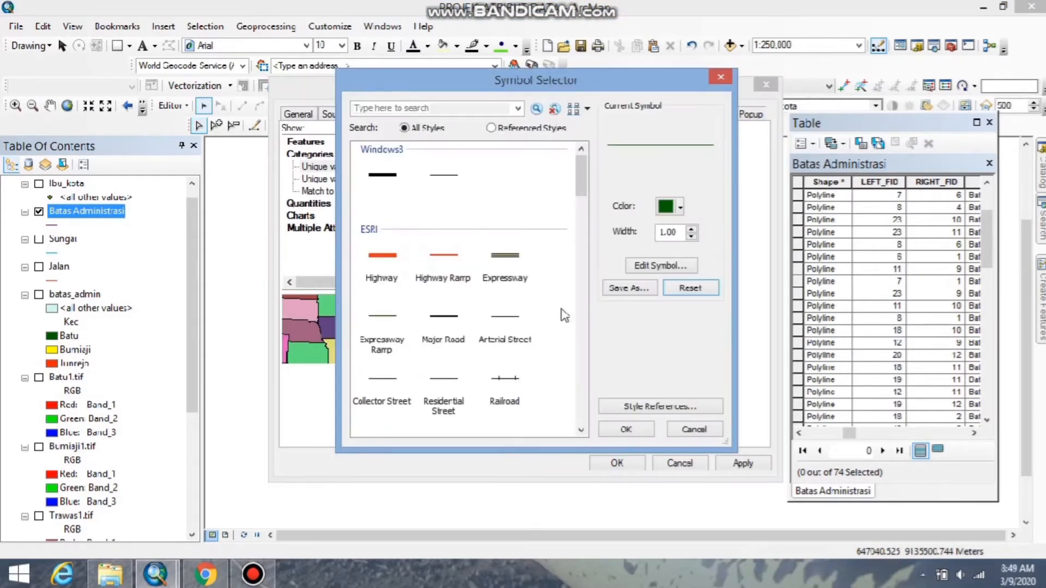
left_click_drag(581, 182, 583, 229)
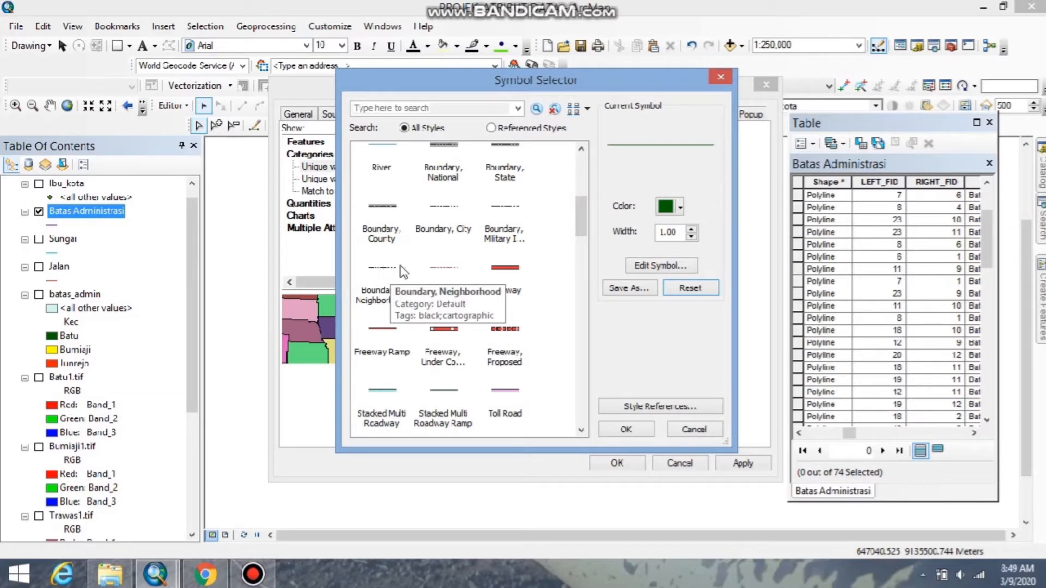
left_click_drag(583, 221, 595, 191)
mouse_move(590, 212)
left_mouse_down()
mouse_move(590, 243)
mouse_move(599, 215)
left_mouse_up()
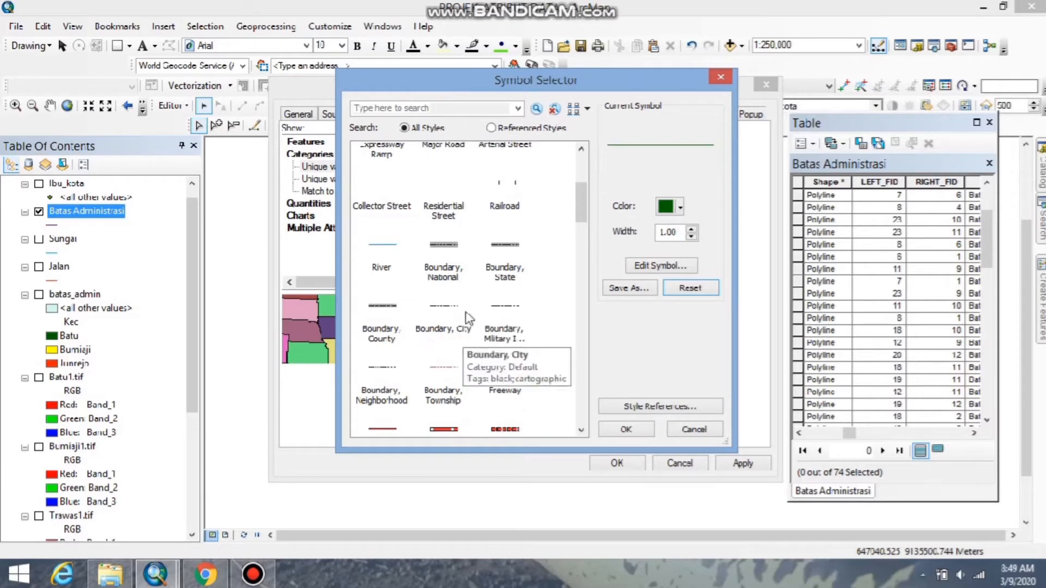
left_click(381, 376)
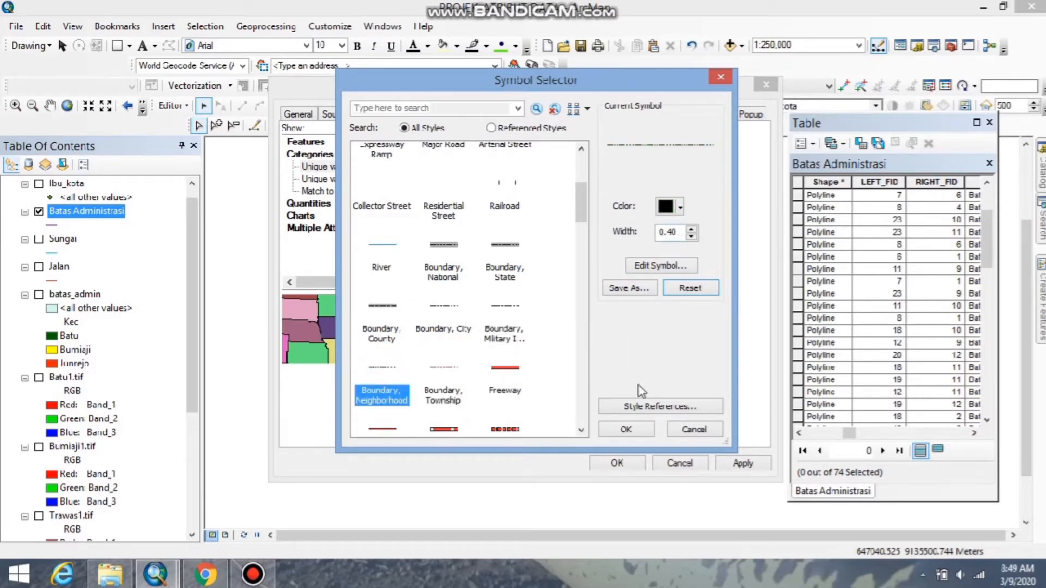
left_click_drag(681, 233, 675, 234)
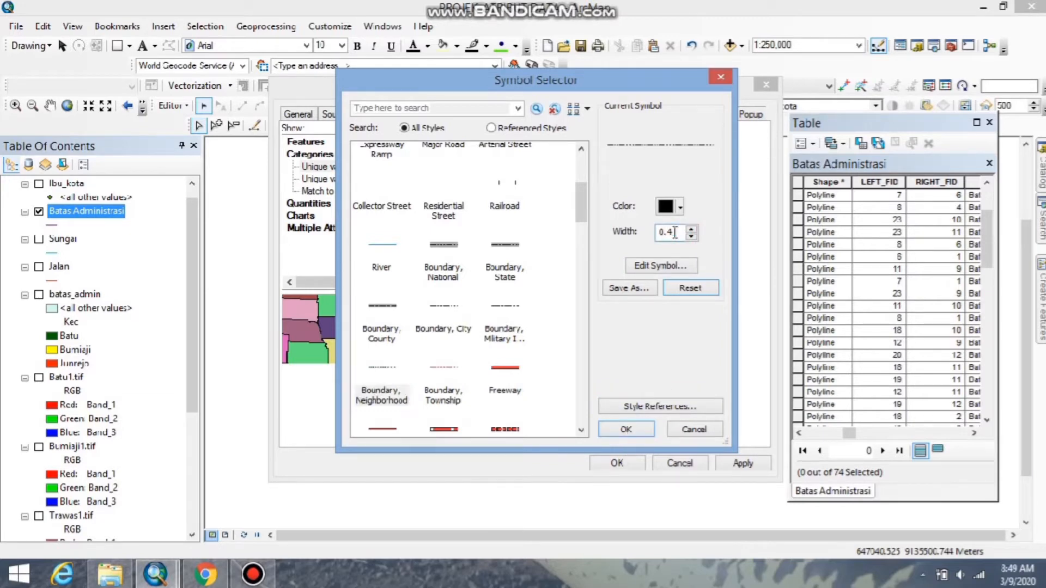
left_click(623, 430)
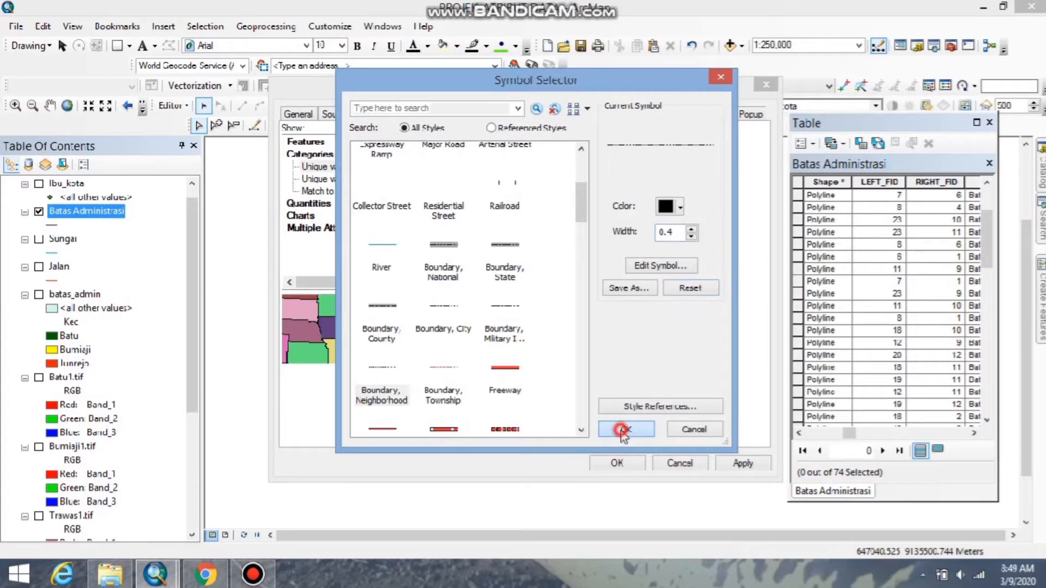
Give the Batas Kecamatan category the Boundary, City line symbol with width 0.4.
double_click(404, 255)
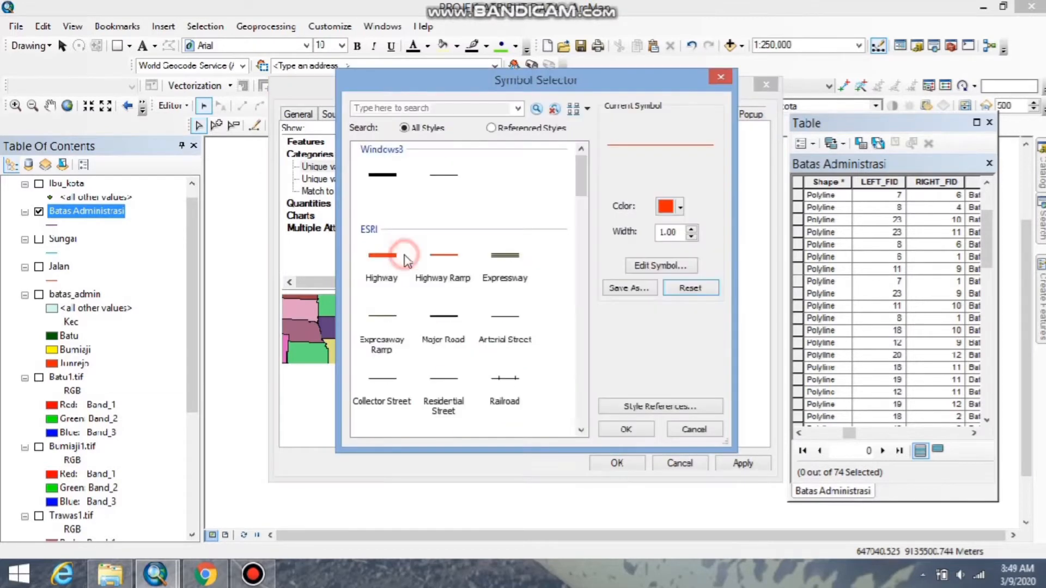
left_click_drag(585, 180, 581, 217)
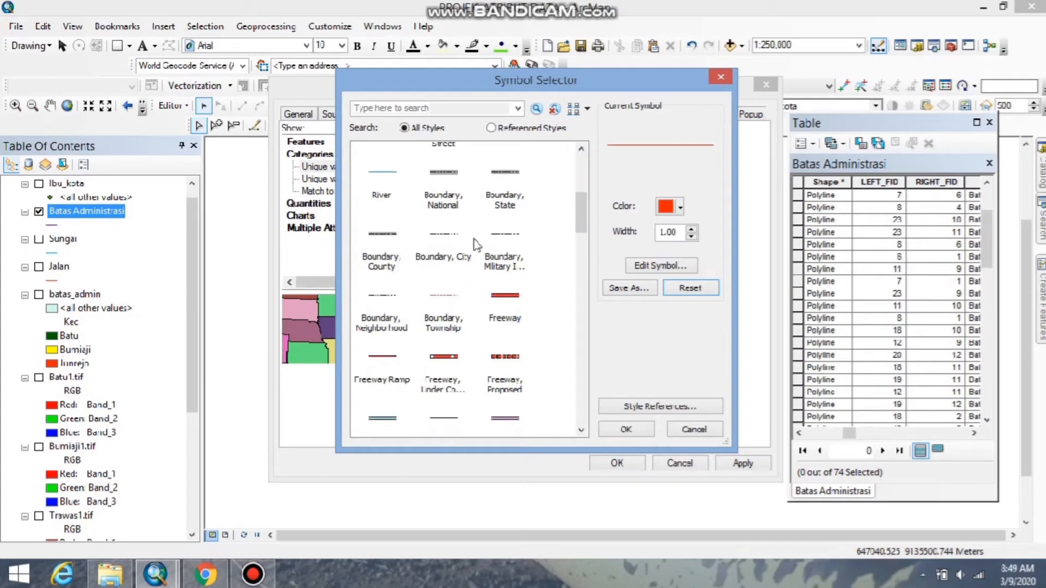
left_click(450, 240)
double_click(674, 232)
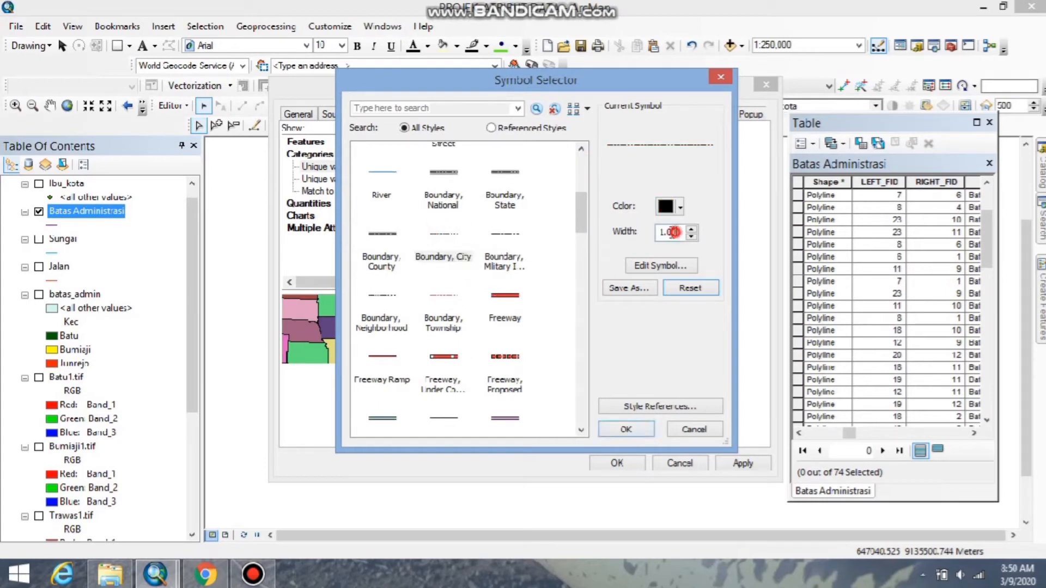
type("0.4")
left_click(626, 429)
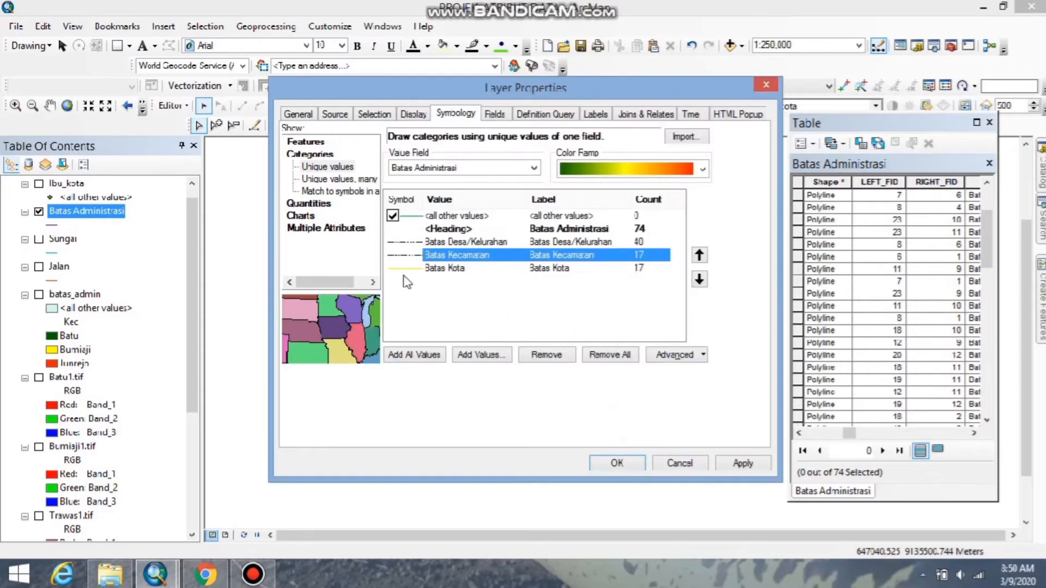
Give the Batas Kota category the Boundary, Military Installation line symbol with width 0.5 and apply the symbology to the map.
double_click(400, 271)
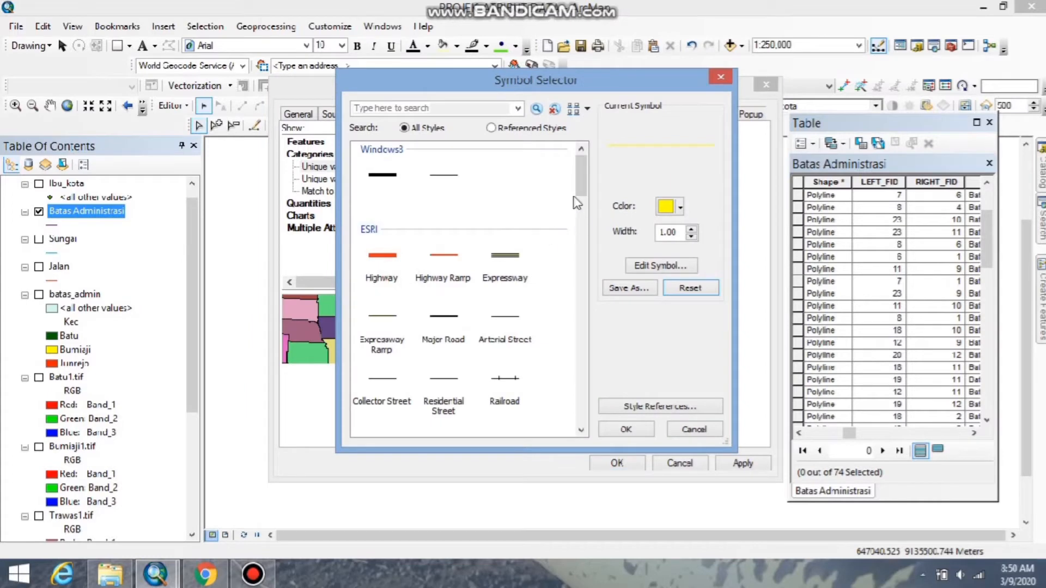
left_click(589, 180)
left_click_drag(589, 180, 582, 228)
left_click(502, 213)
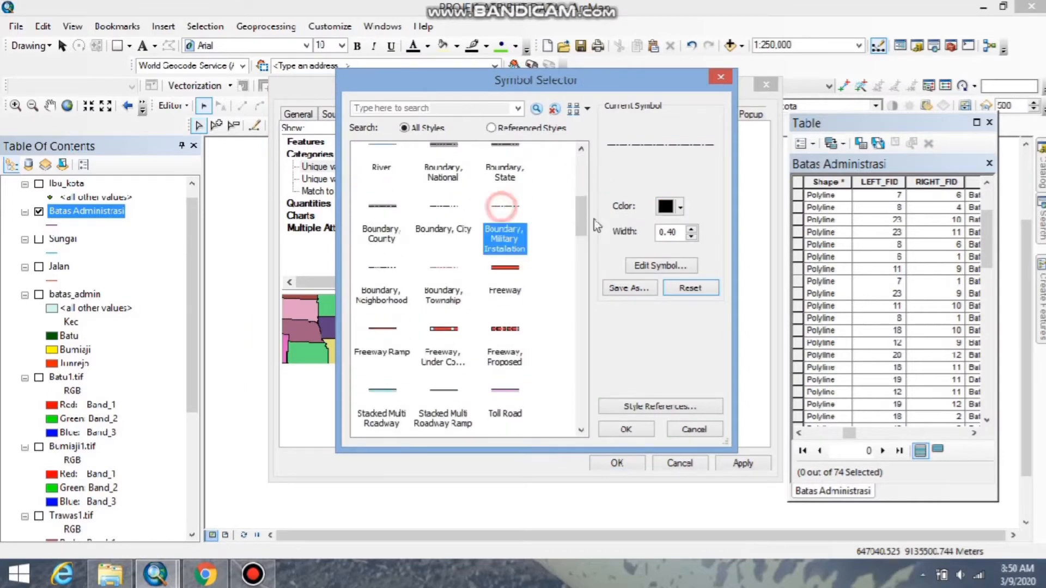
left_click_drag(679, 235, 670, 233)
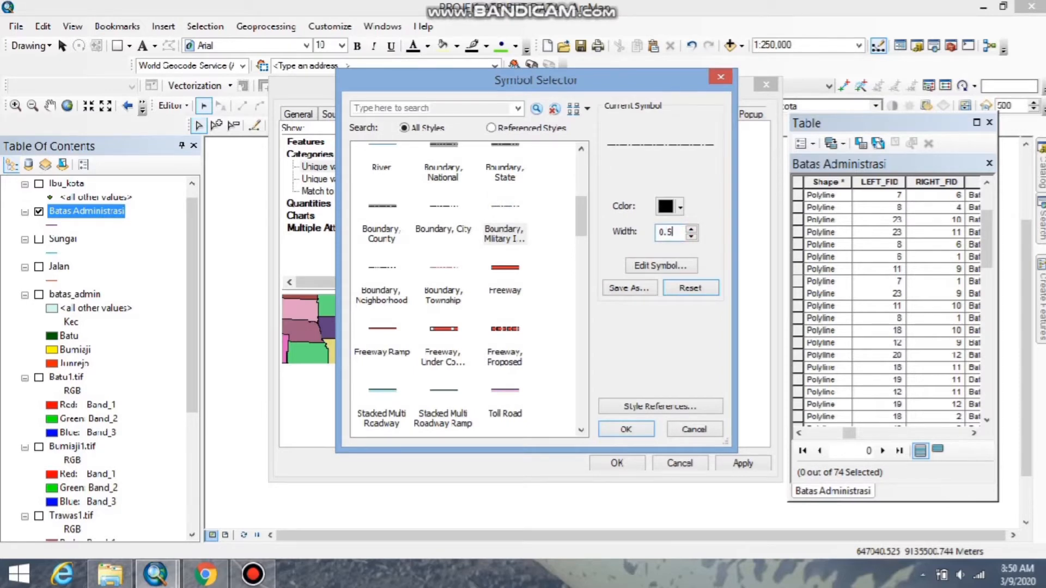
type("5")
left_click(626, 429)
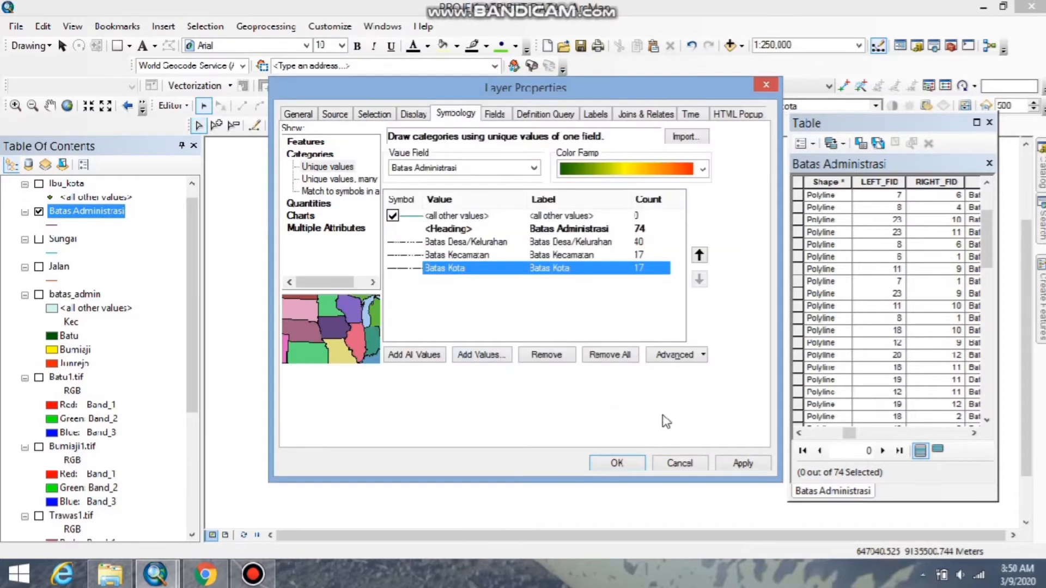
left_click(743, 465)
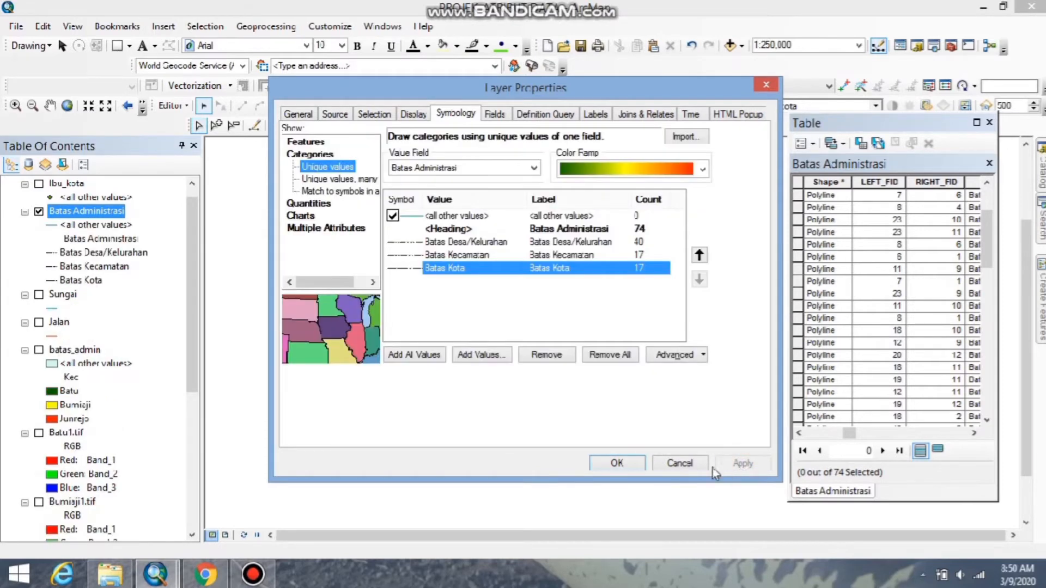
left_click(616, 462)
scroll(495, 400, "up", 2)
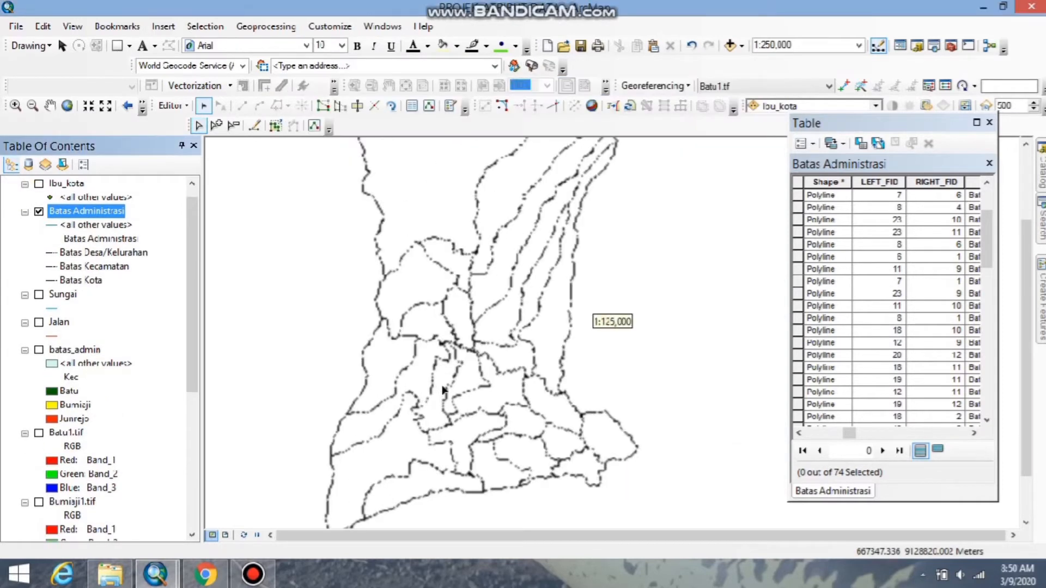
scroll(443, 389, "down", 2)
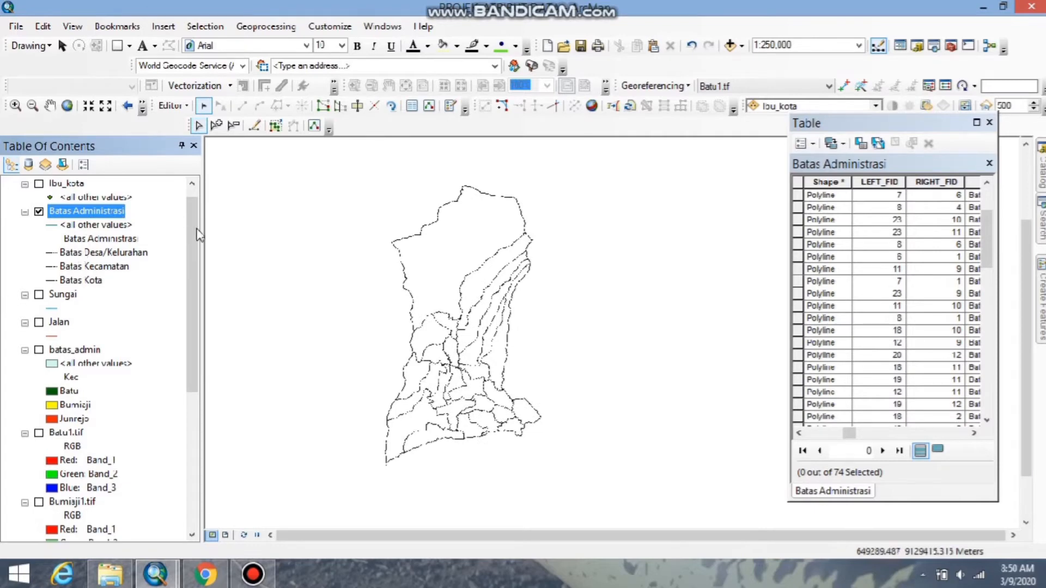
Show the batas_admin layer and symbolize its polygons by unique values of the Kepadatan field.
left_click_drag(188, 230, 185, 237)
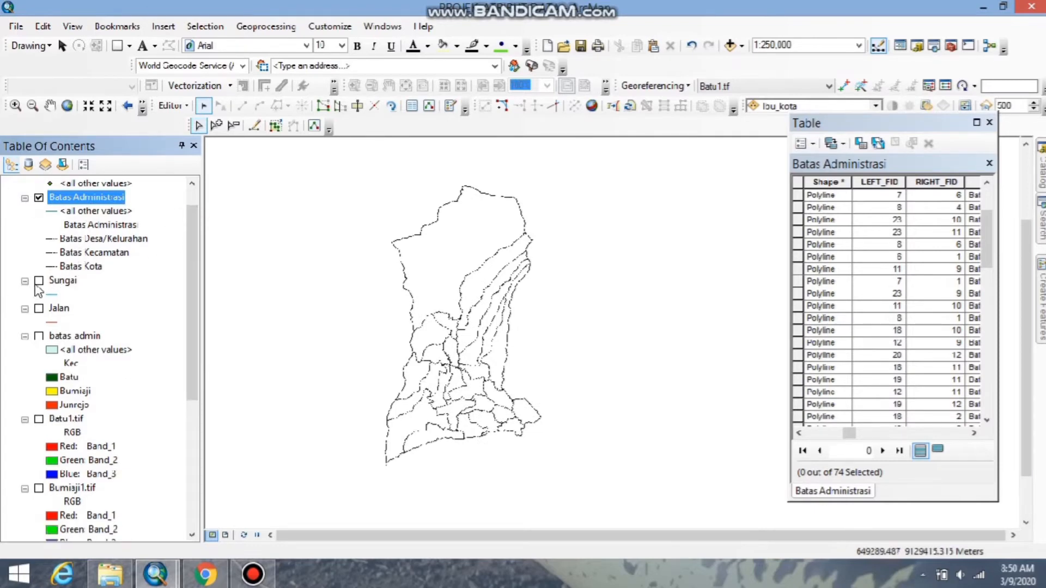
left_click(39, 337)
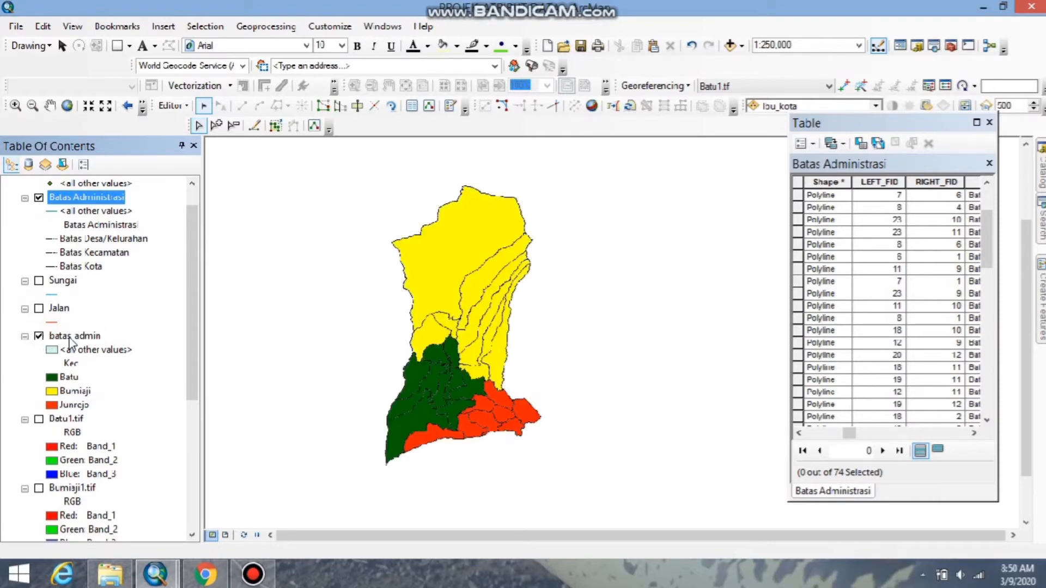
double_click(77, 336)
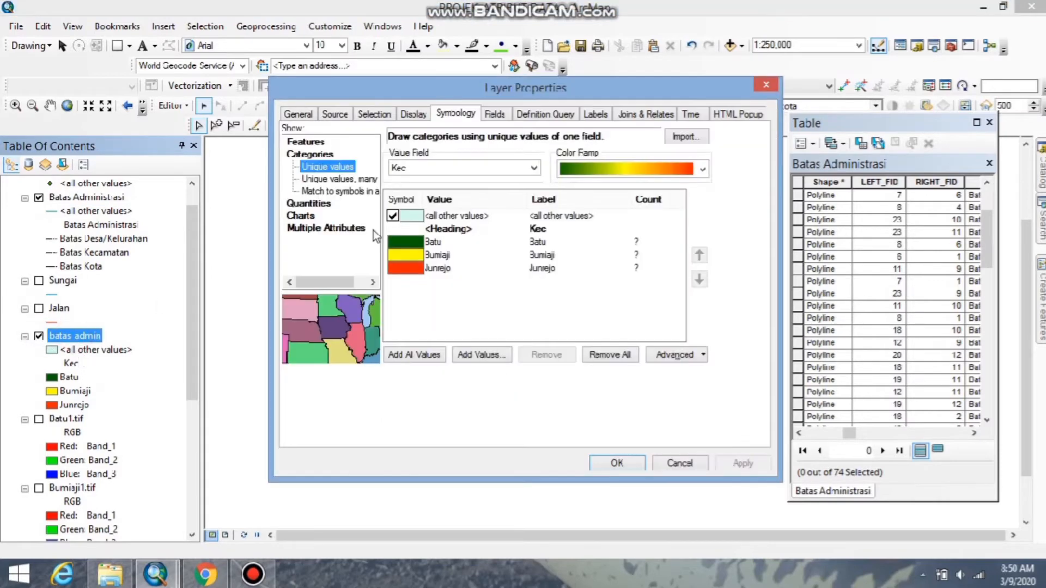
left_click(532, 168)
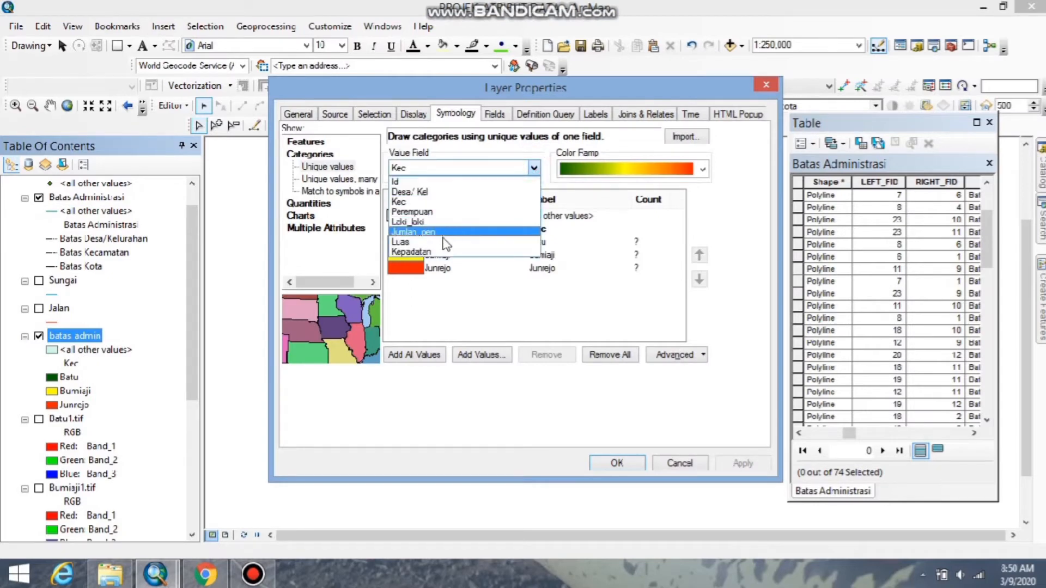
left_click(433, 254)
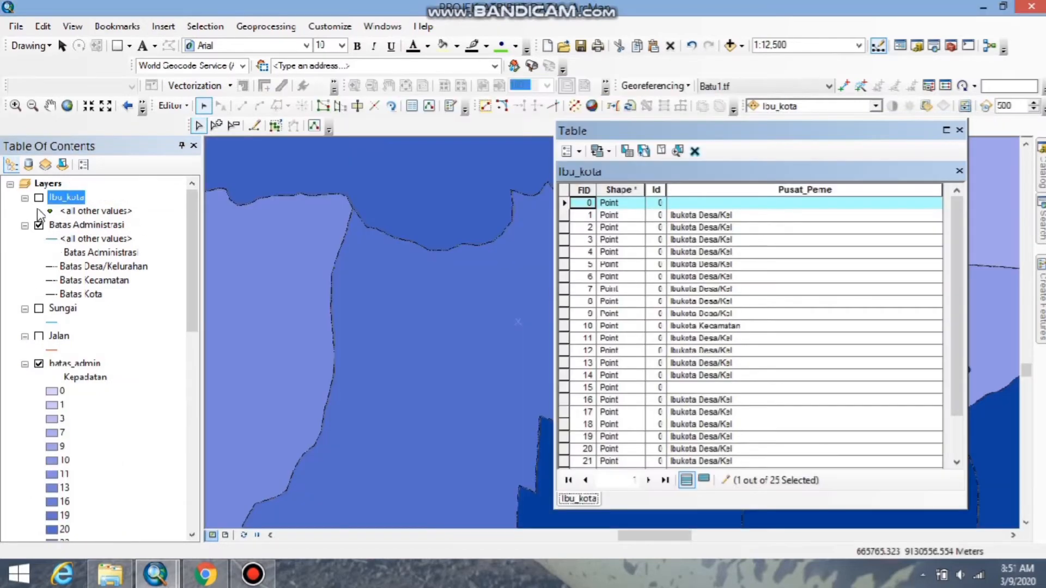
Display the Ibu_kota points with the Batu1.tif image turned on and the batas_admin polygons hidden.
left_click(39, 197)
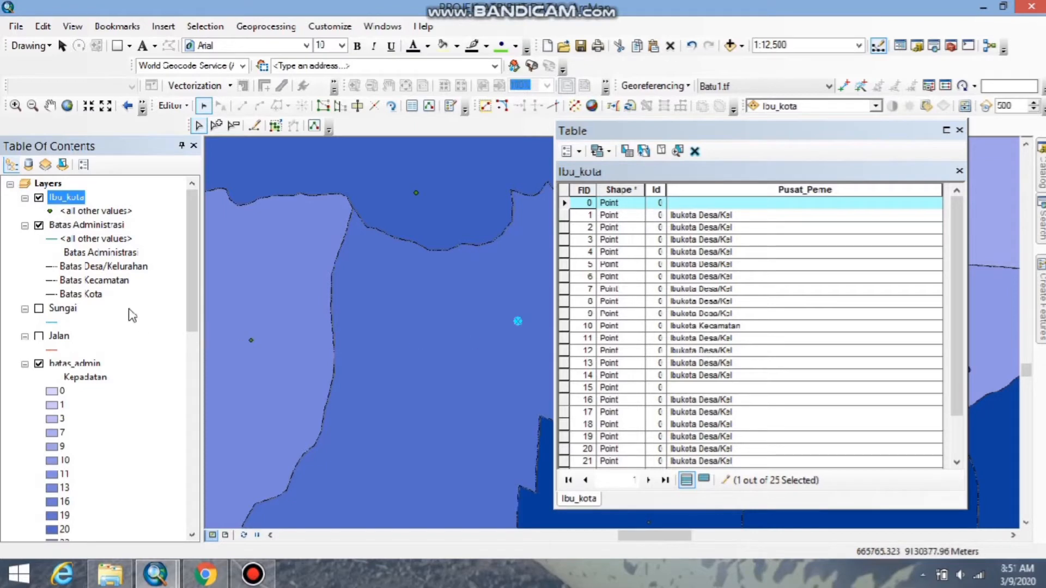
left_click(39, 364)
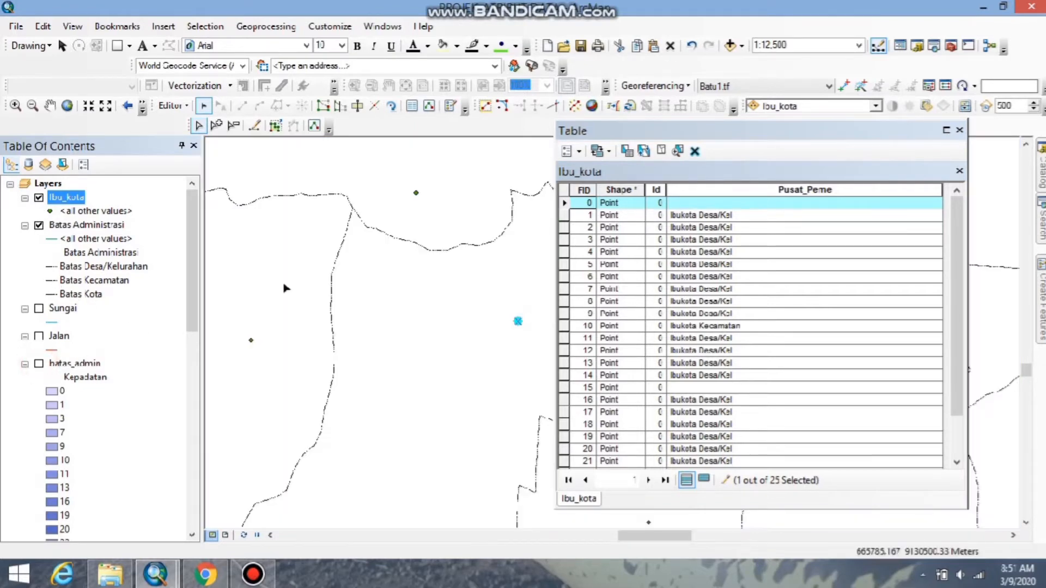
left_click_drag(190, 286, 167, 418)
left_click(39, 295)
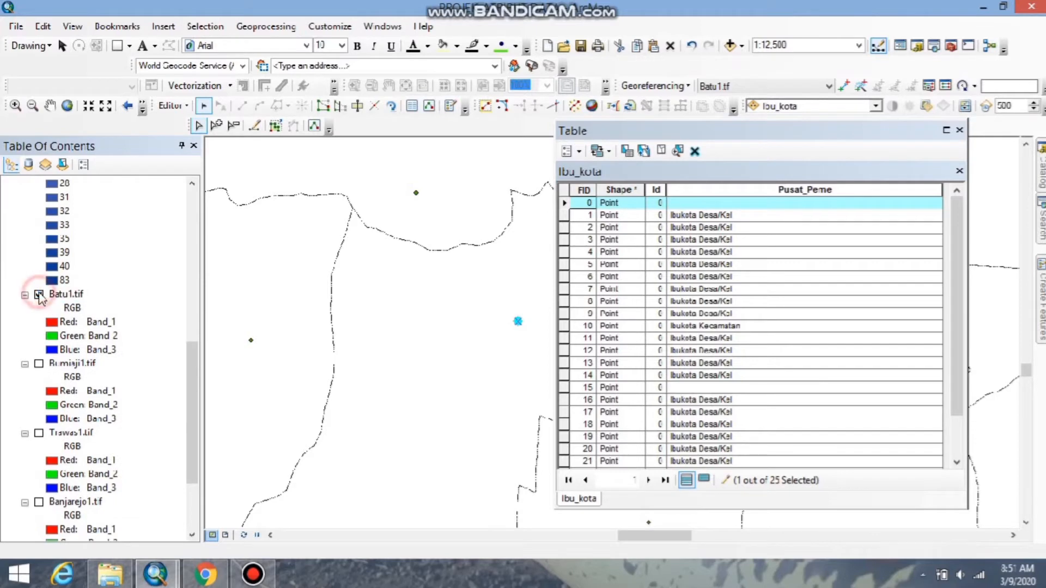
Turn on the Bumiaji1.tif and Trawas1.tif images and enter Ibukota as the Pusat_Peme value of Ibu_kota record 0.
left_click(39, 364)
left_click(39, 433)
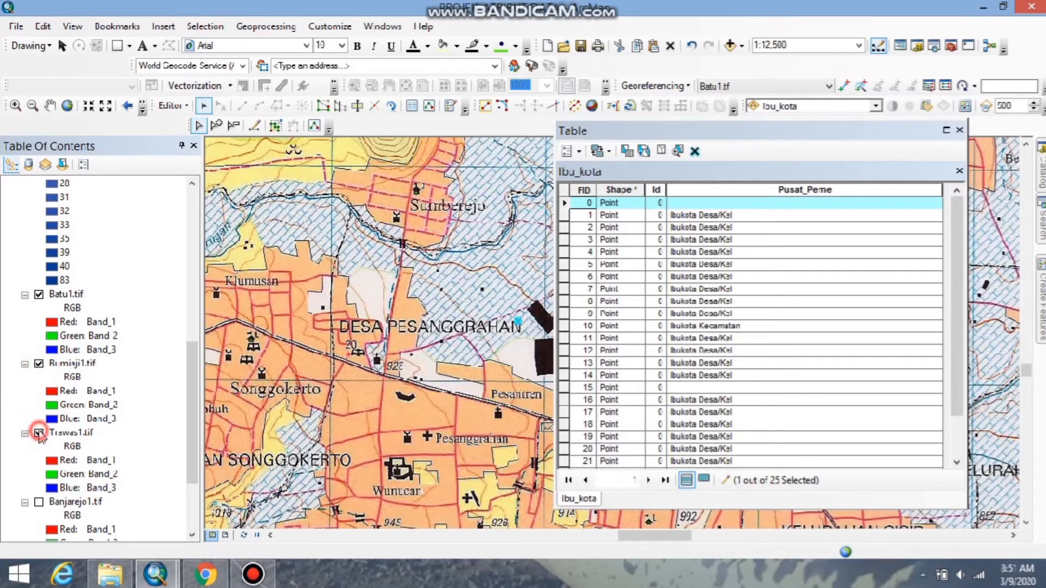
left_click(698, 202)
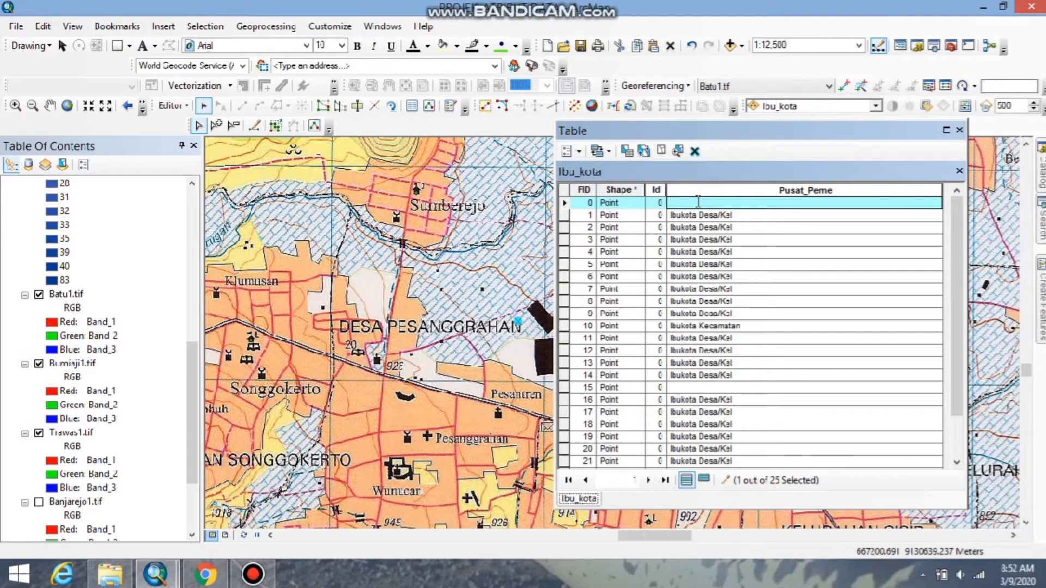
type("Ibukota")
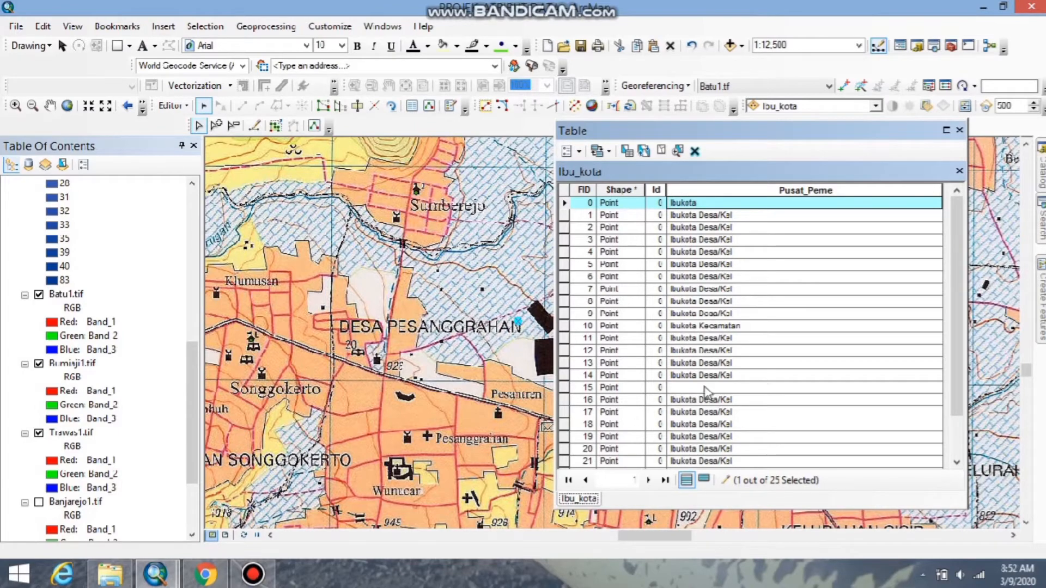
Zoom to Ibu_kota point 15 and fill its Pusat_Peme with Ibukota Desa/Kel copied from record 14.
right_click(566, 388)
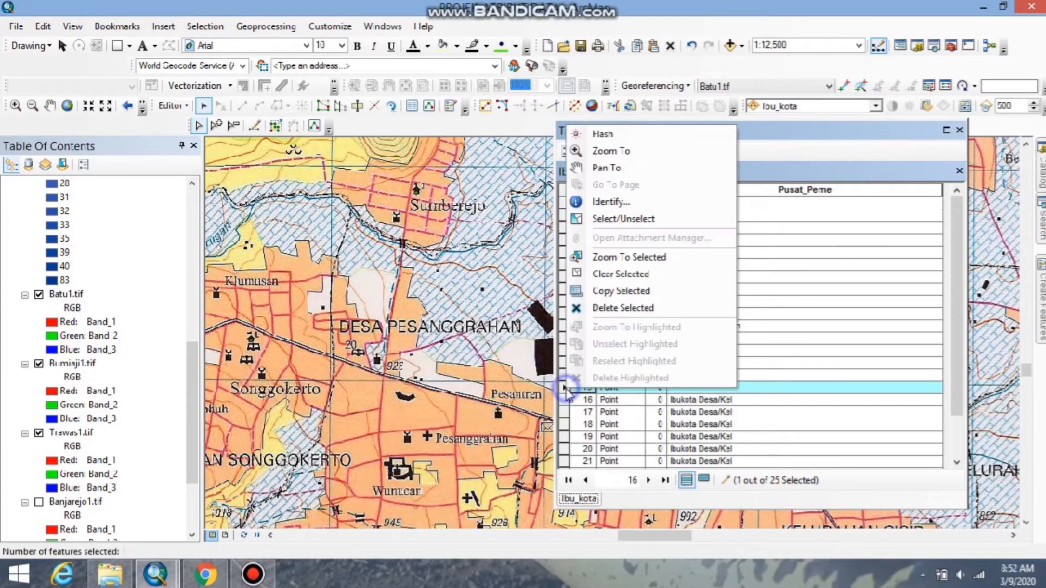
left_click(608, 151)
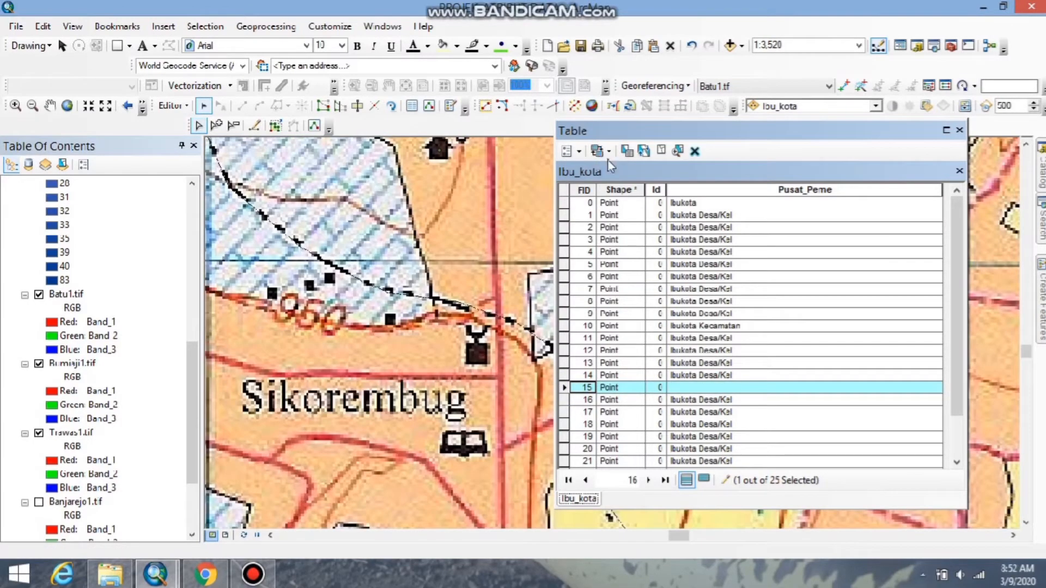
left_click_drag(678, 135, 905, 121)
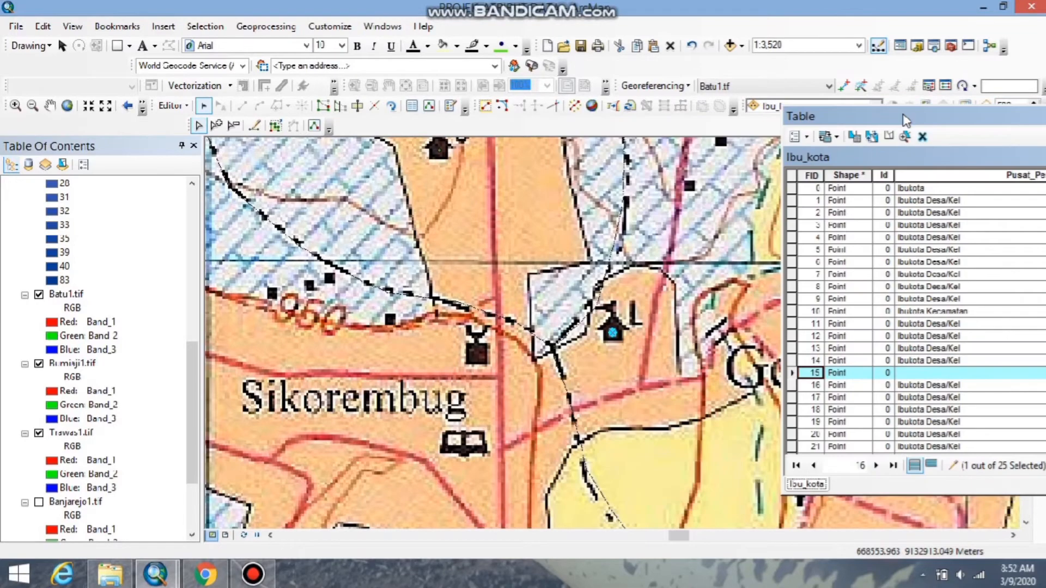
left_click(932, 375)
left_click(920, 363)
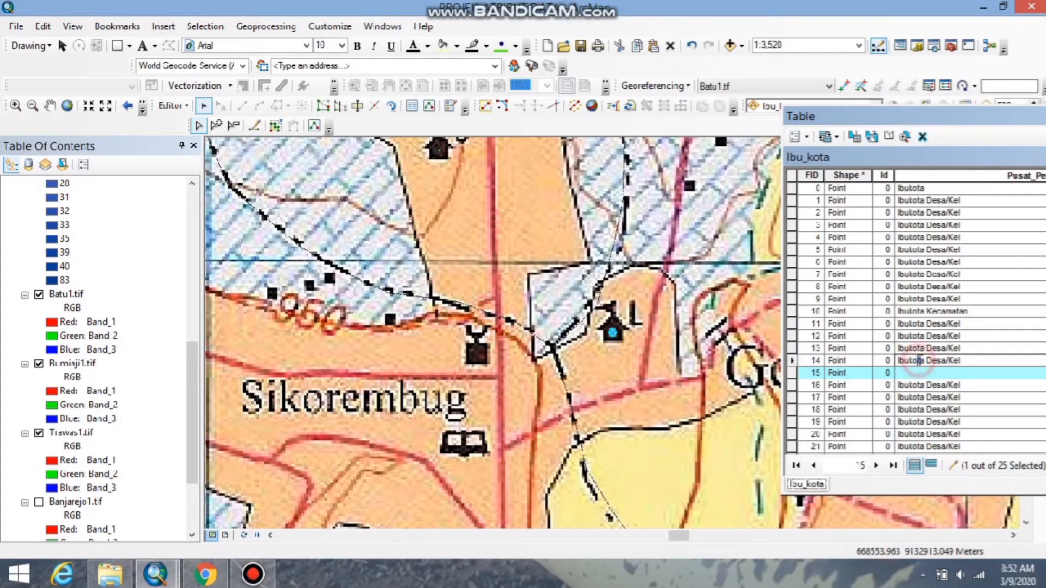
left_click_drag(961, 362, 879, 370)
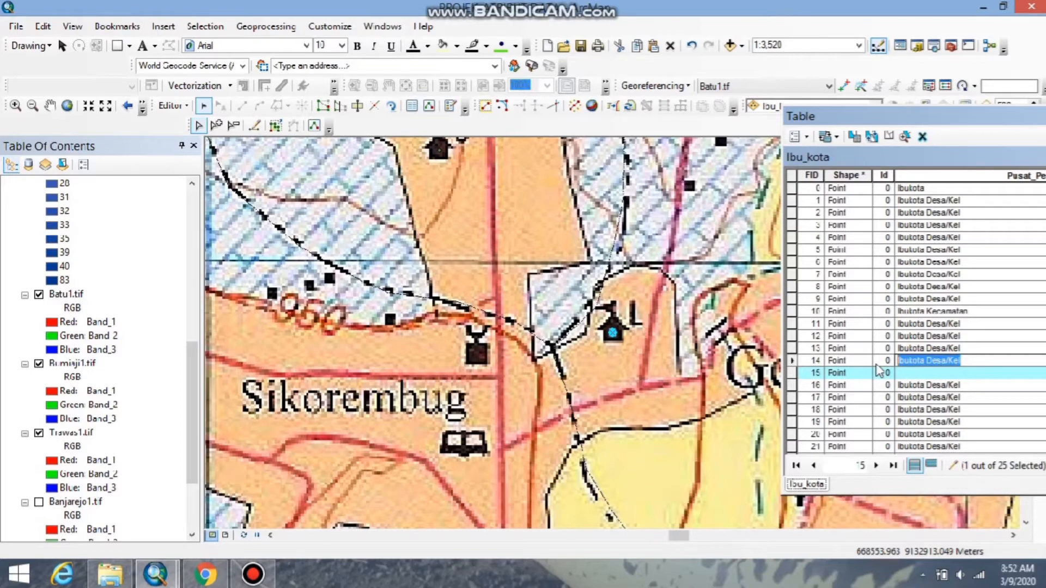
key("ctrl+c")
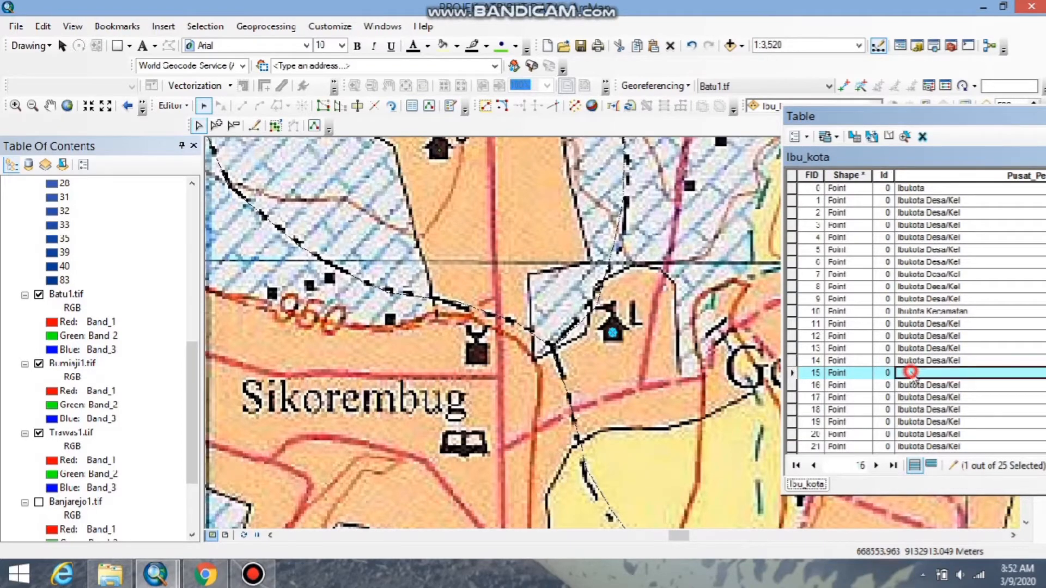
left_click(911, 375)
key("ctrl+v")
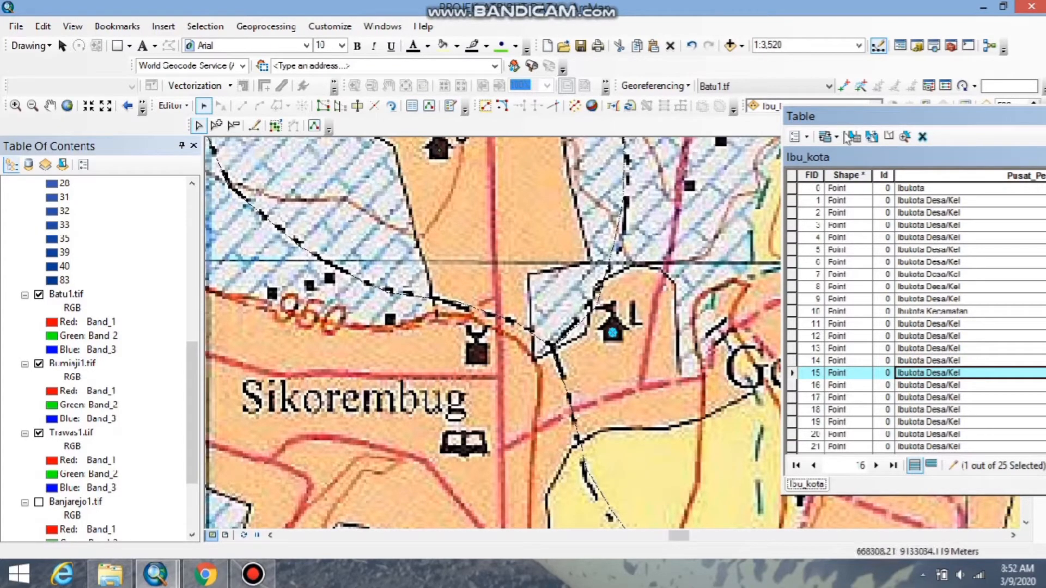
Zoom to Ibu_kota point 24 and set its Pusat_Peme value to Ibukota Kecamatan.
double_click(899, 115)
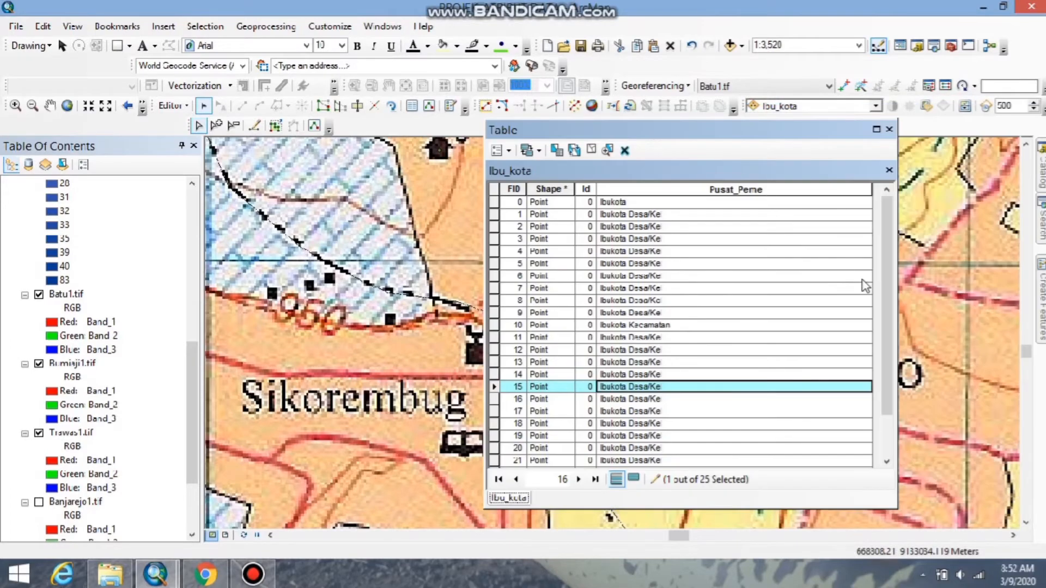
left_click_drag(883, 273, 879, 354)
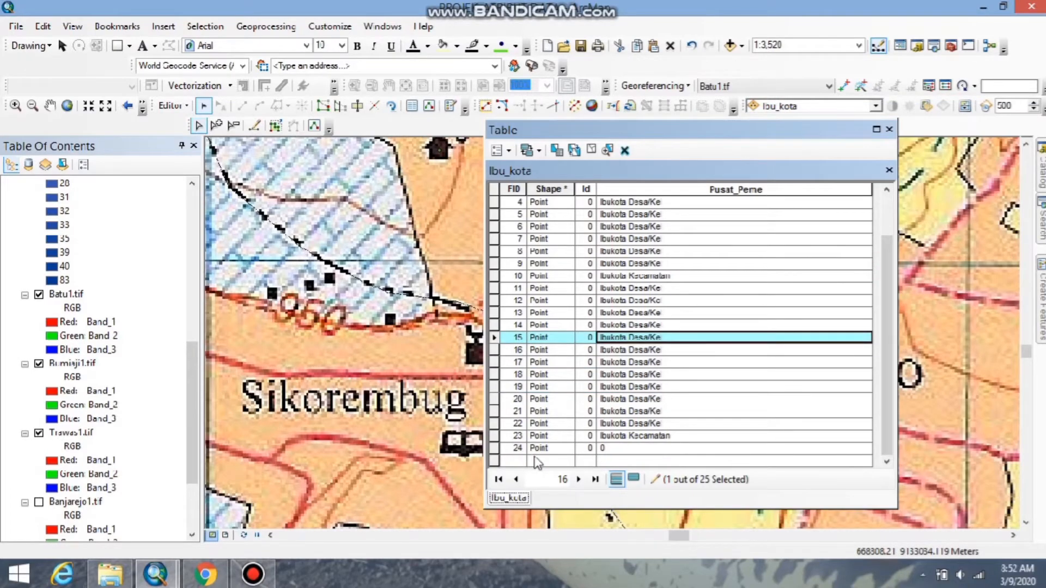
left_click(494, 450)
right_click(494, 450)
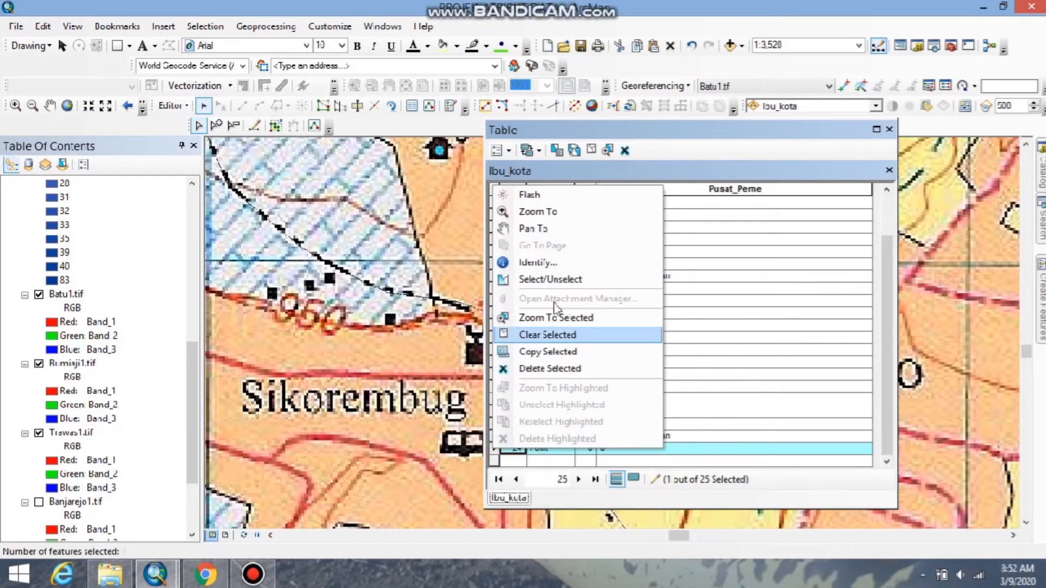
left_click(537, 211)
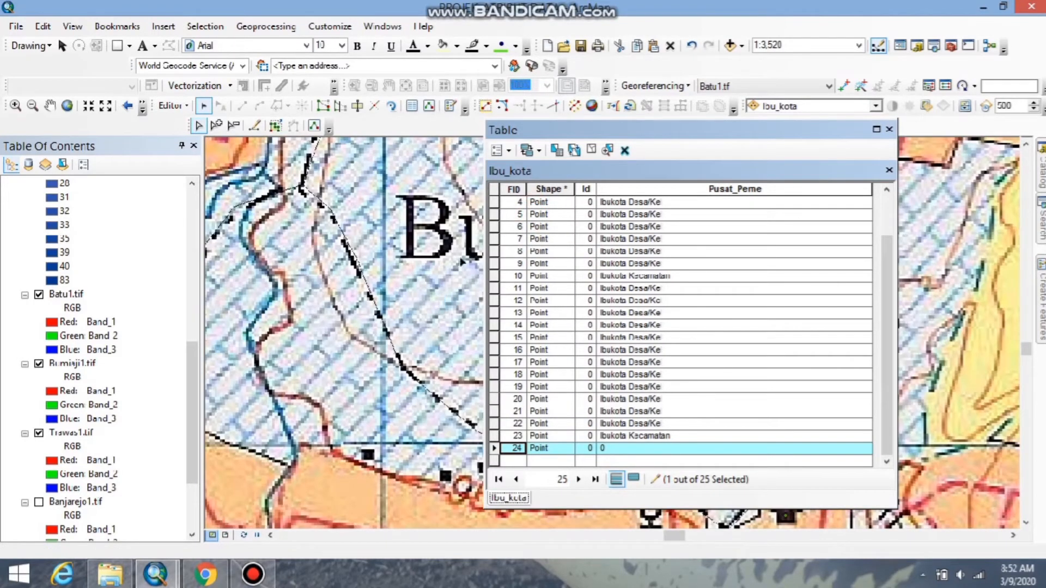
left_click_drag(614, 136, 857, 113)
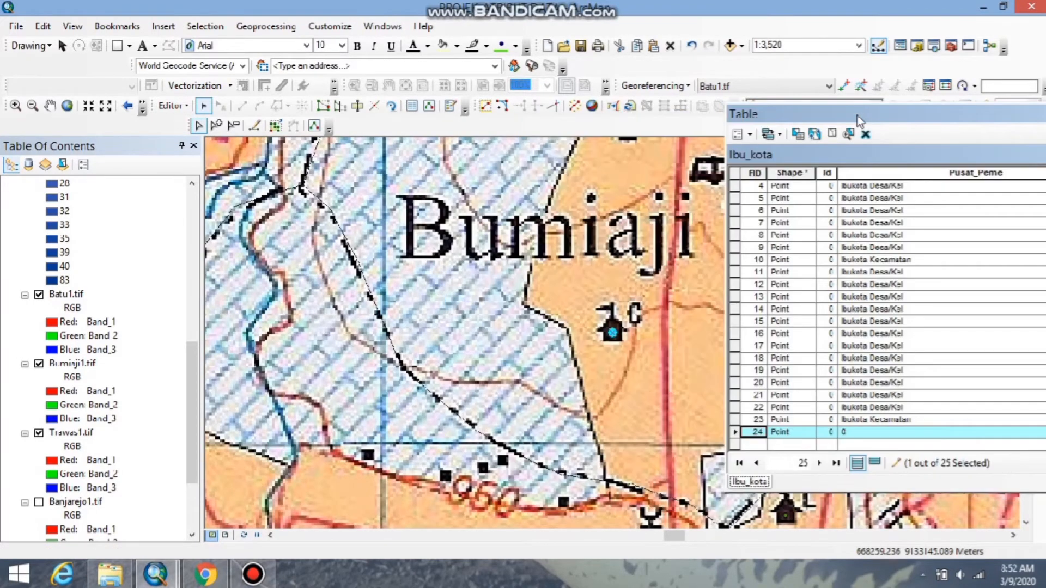
left_click(858, 431)
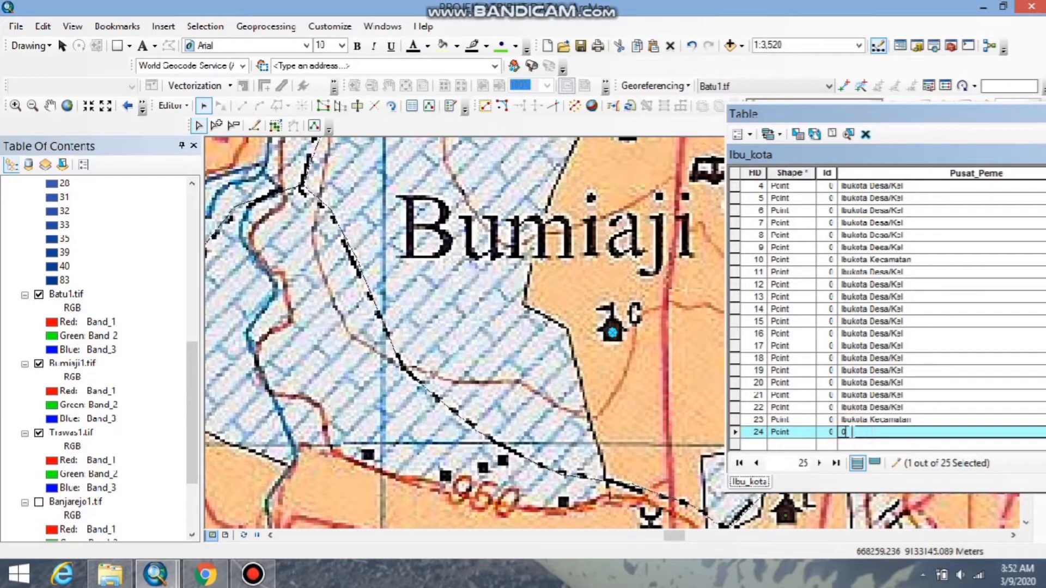
type("Ibukota Kecamatan")
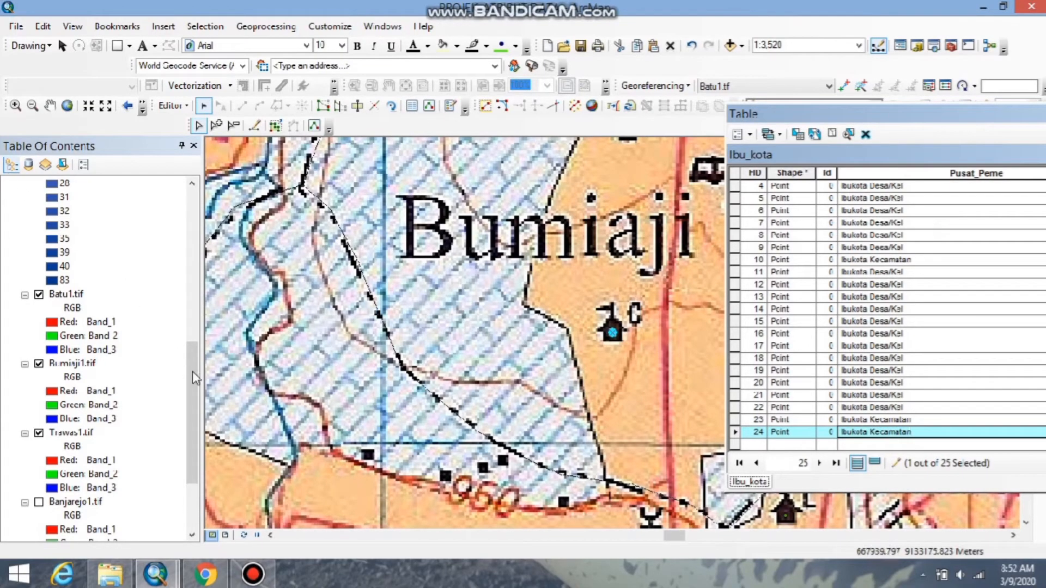
Symbolize the Ibu_kota layer by all unique values of Pusat_Peme, leaving out the all other values category.
left_click_drag(192, 373, 114, 216)
left_click_drag(189, 369, 133, 236)
double_click(69, 197)
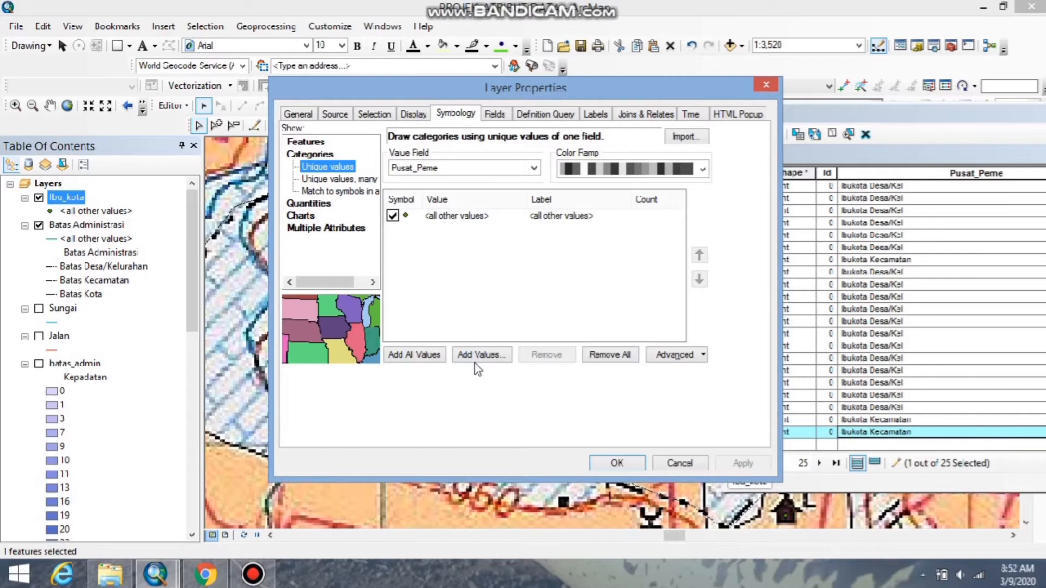
left_click(392, 216)
left_click(534, 169)
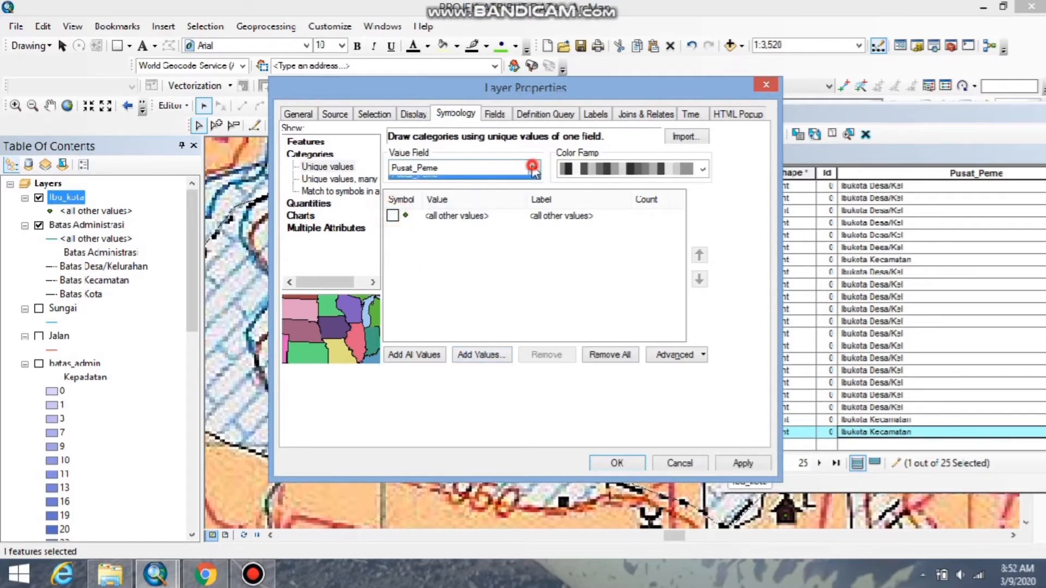
left_click(473, 193)
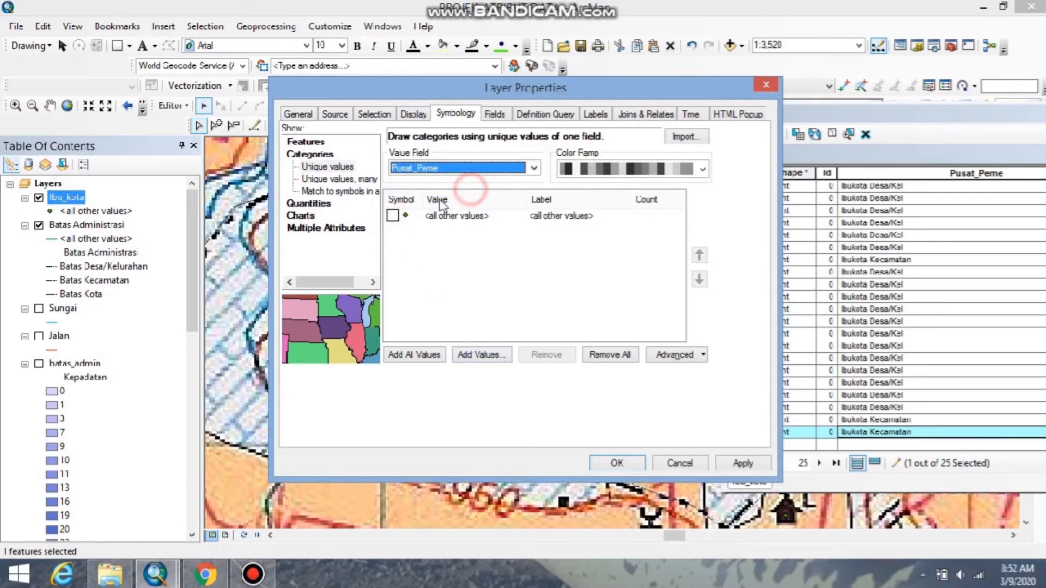
left_click(427, 358)
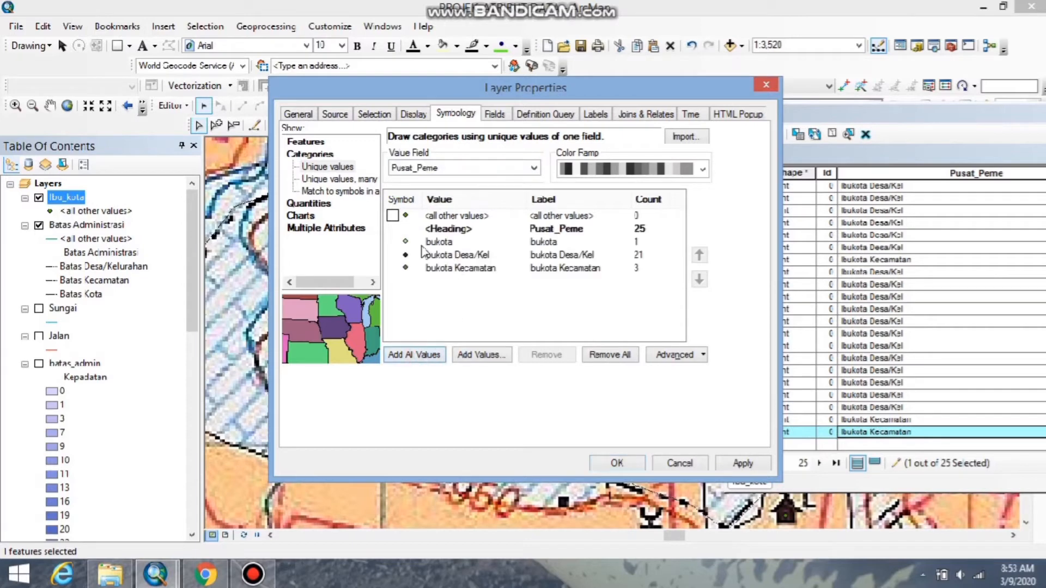
Give the Ibukota category the Circle 2 marker symbol with size 0.7.
double_click(405, 243)
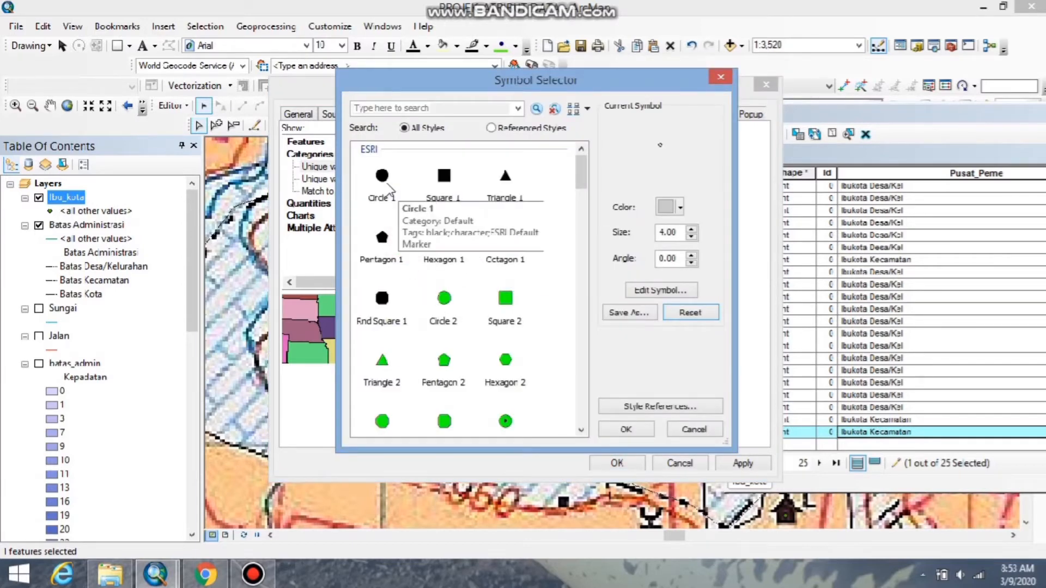
left_click(445, 298)
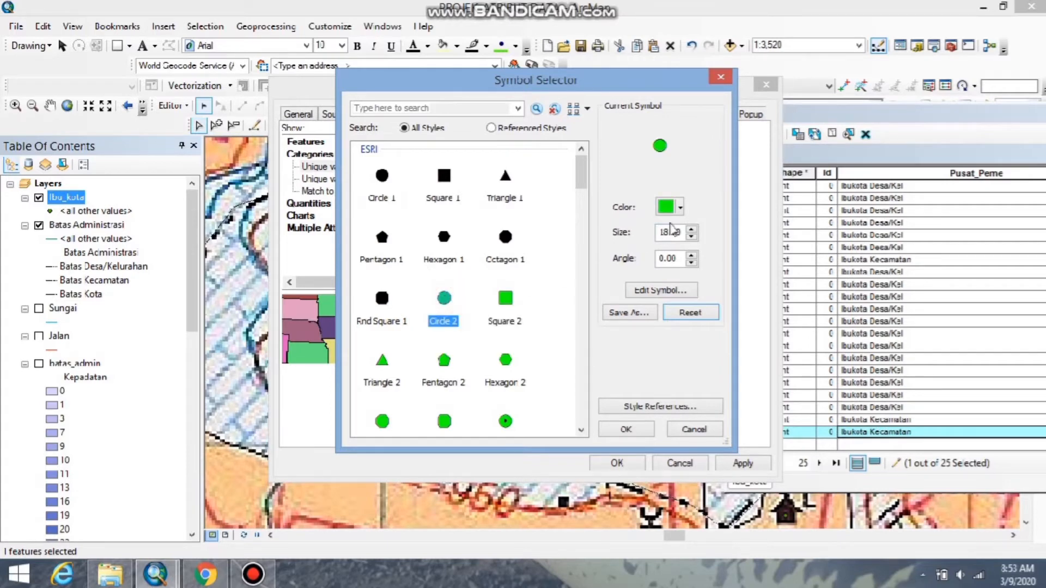
double_click(684, 235)
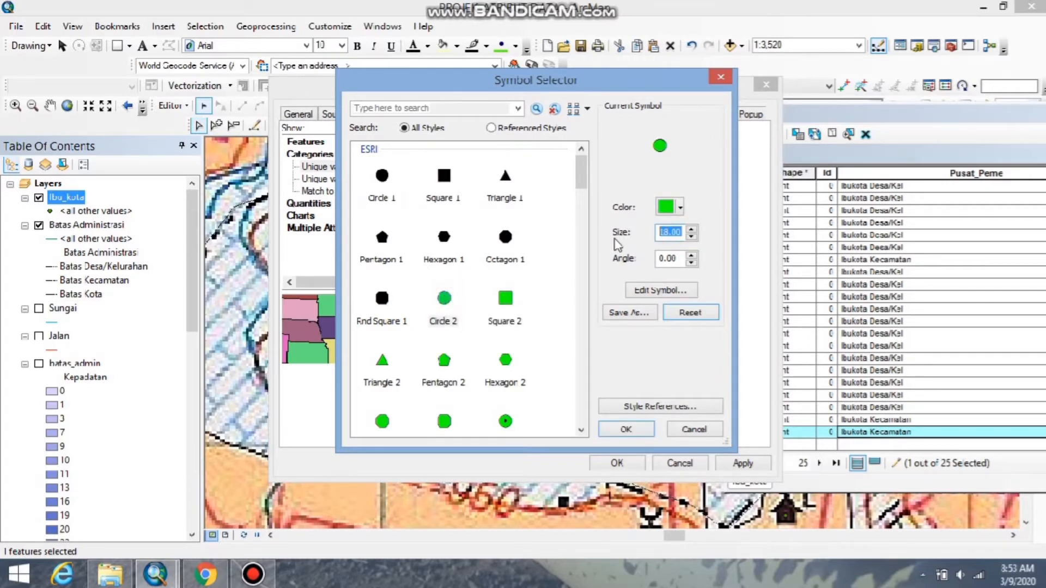
type("0.7")
left_click(627, 431)
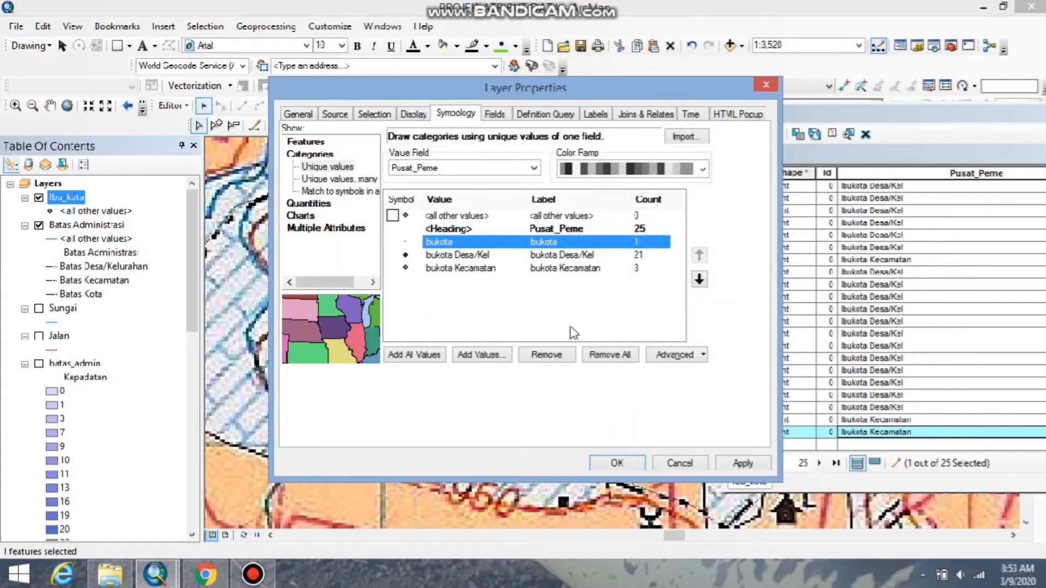
Set the size of the Ibukota category's green circle symbol to 4.
double_click(404, 242)
double_click(680, 232)
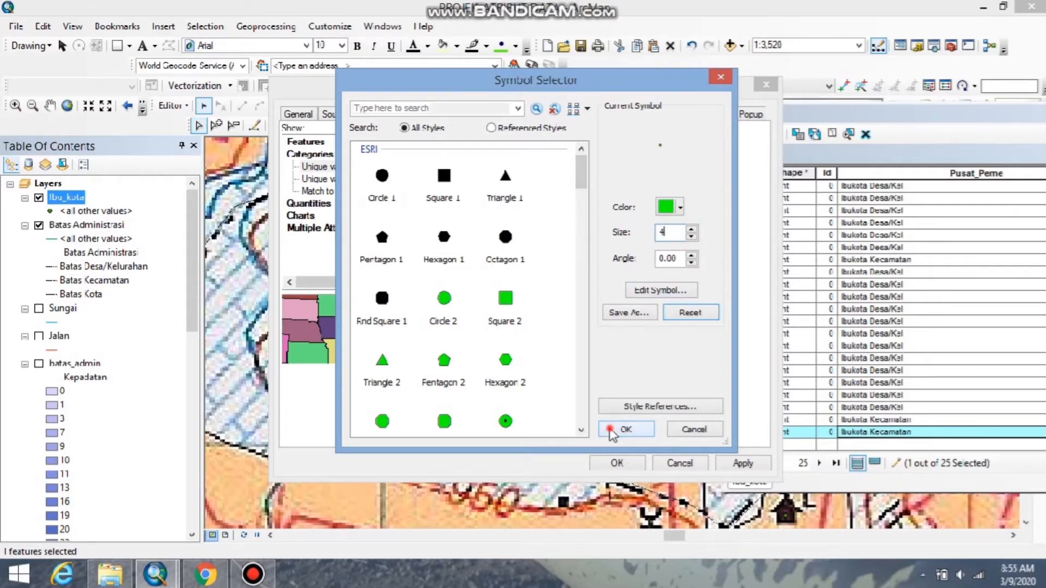
left_click(627, 429)
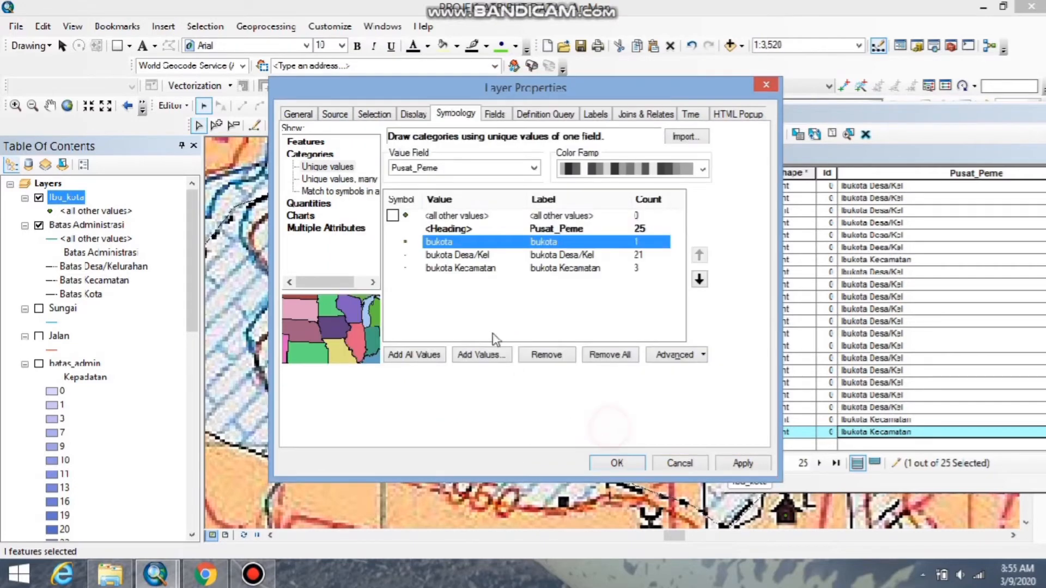
double_click(405, 256)
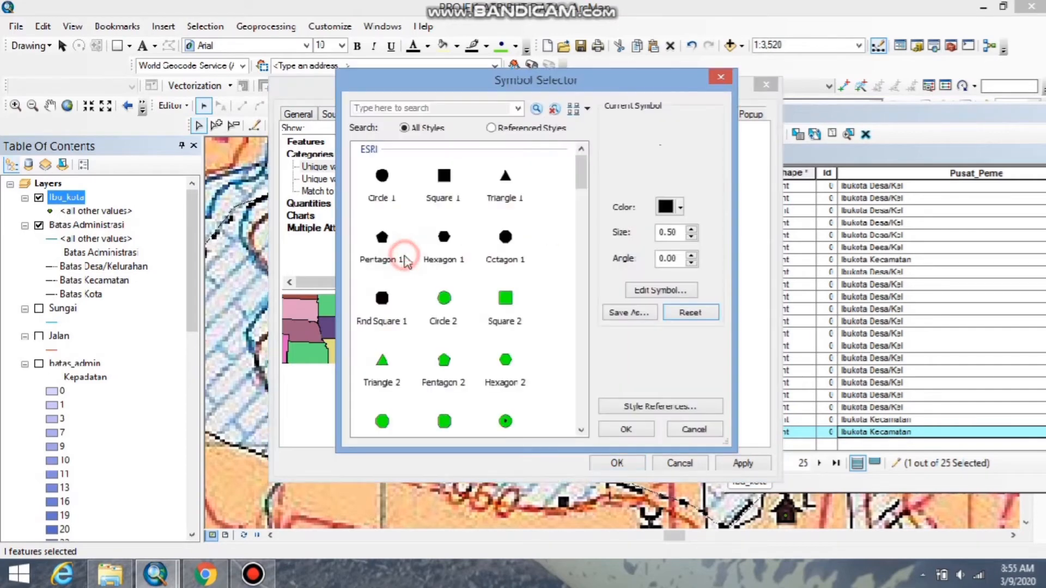
left_click(682, 430)
Increase the size of the Ibukota category's circle symbol further.
double_click(403, 244)
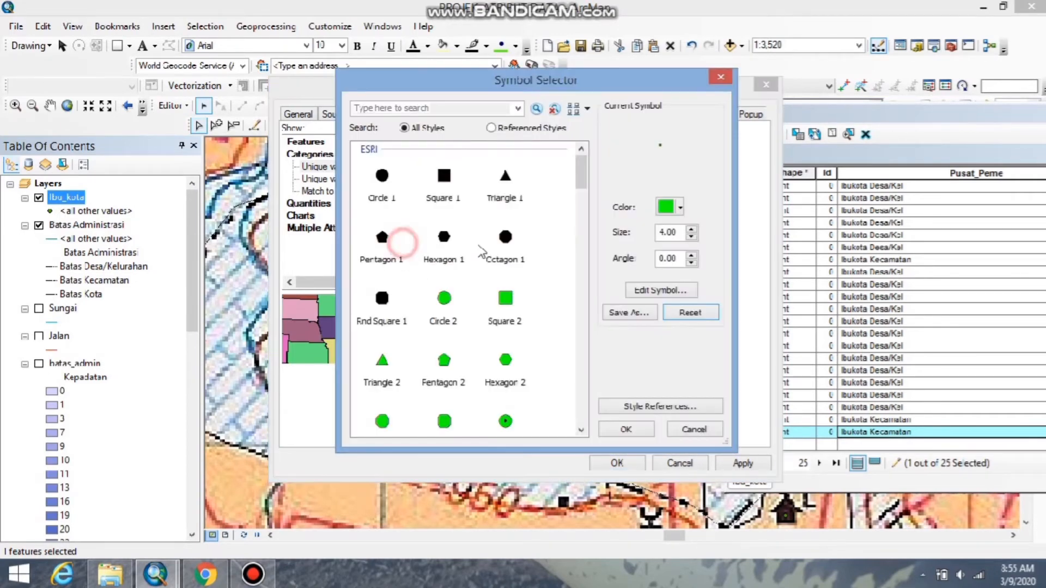
left_click(692, 230)
left_click(692, 230)
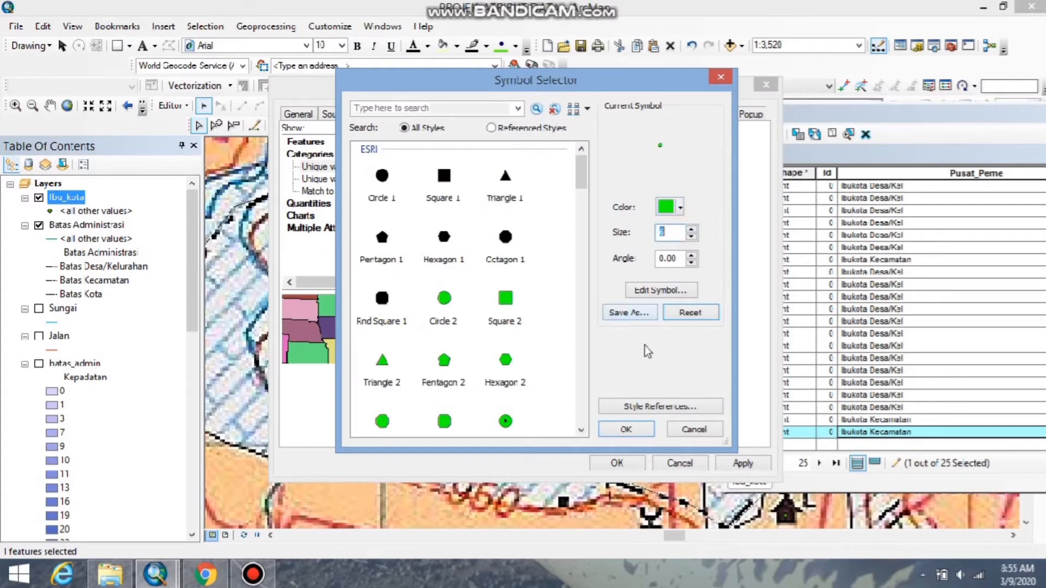
left_click(626, 430)
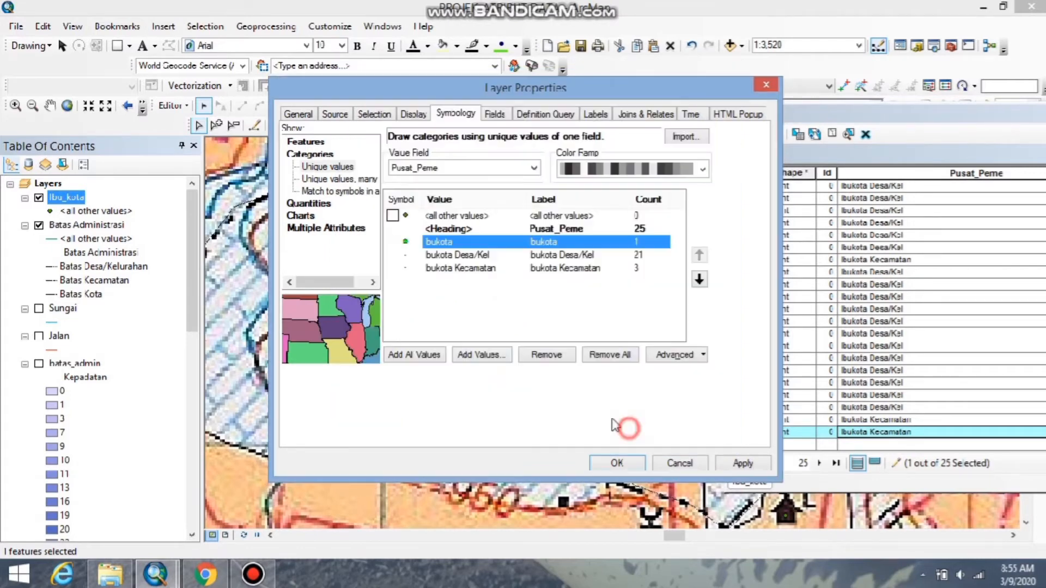
Enlarge the black marker symbol of the Ibukota Desa/Kel category.
double_click(403, 259)
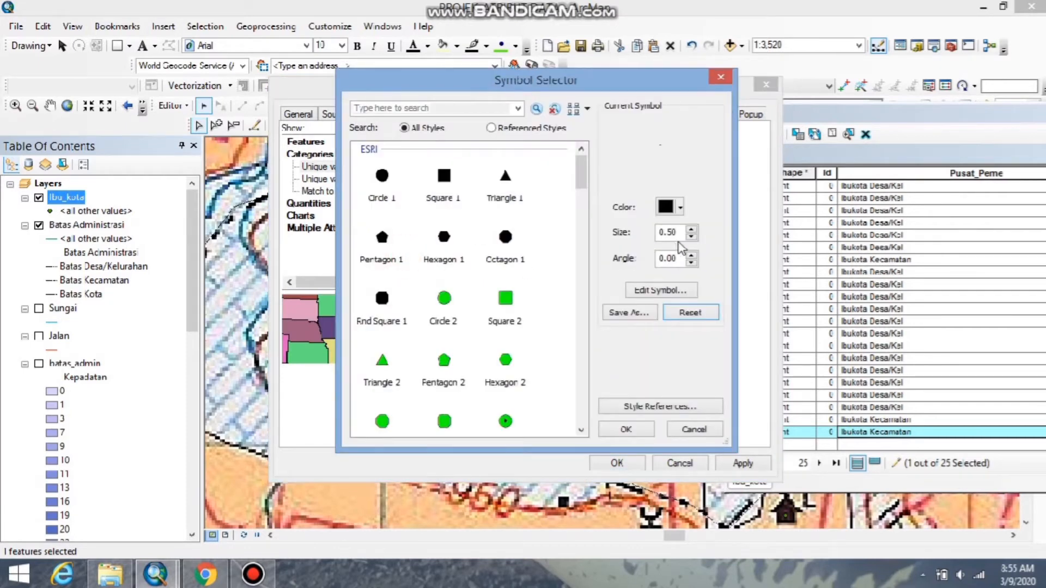
left_click_drag(683, 232, 645, 241)
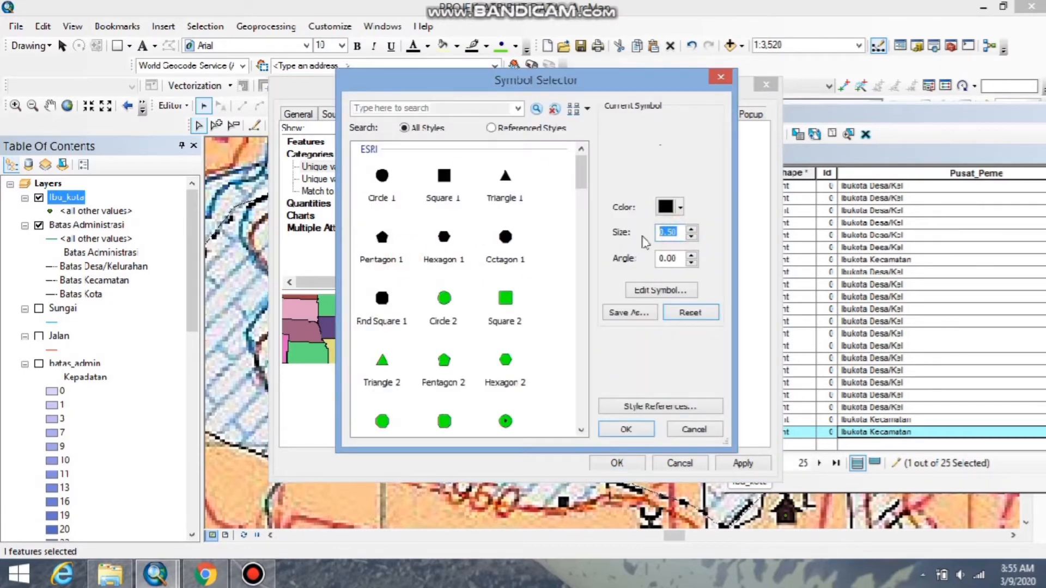
left_click(626, 429)
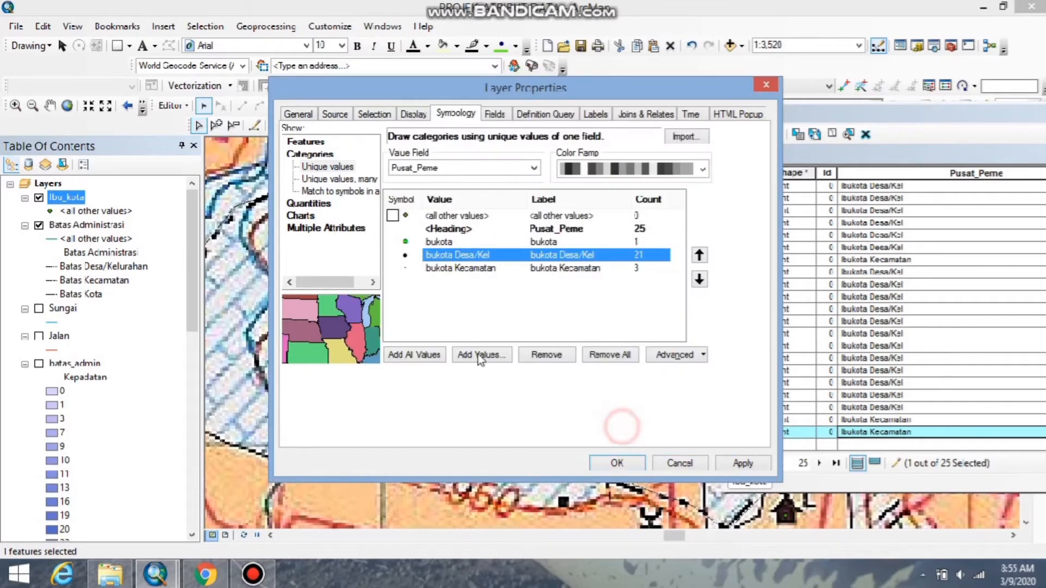
Set the size of the Ibukota Kecamatan category's red marker symbol to 5 and apply the Ibu_kota layer's symbology.
double_click(405, 268)
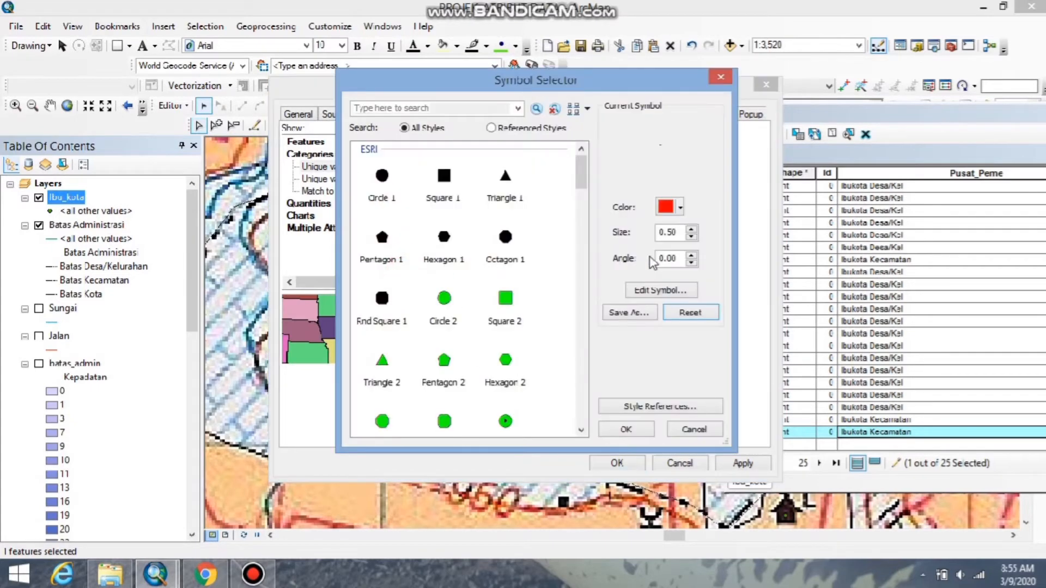
left_click_drag(681, 235, 625, 244)
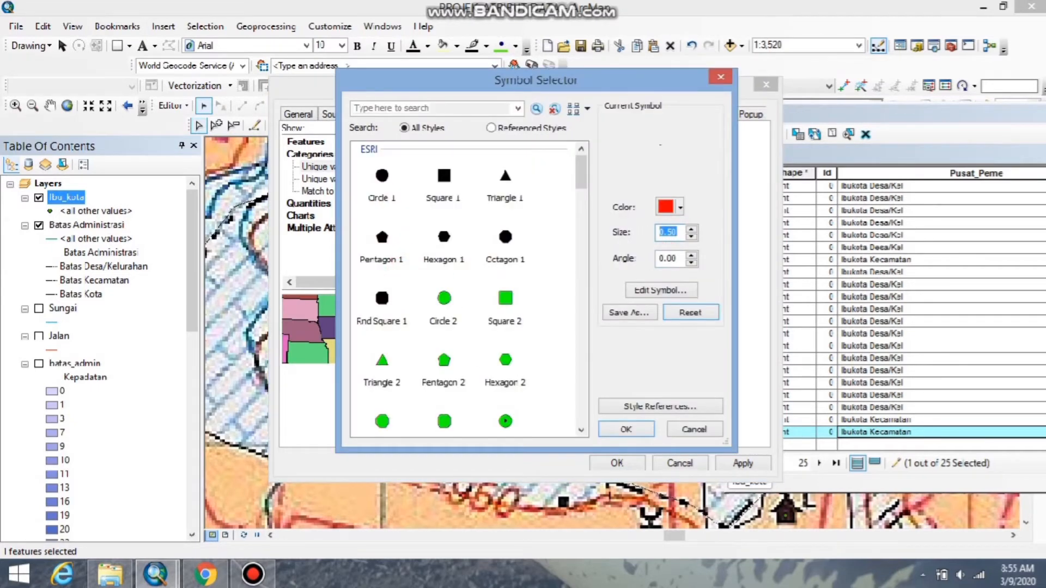
type("5")
left_click(627, 430)
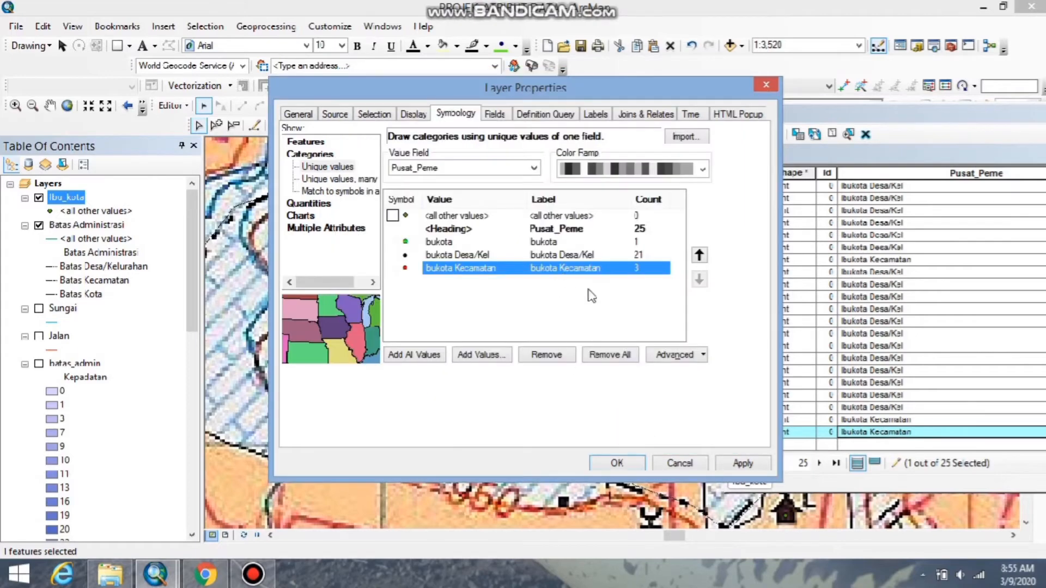
left_click(741, 464)
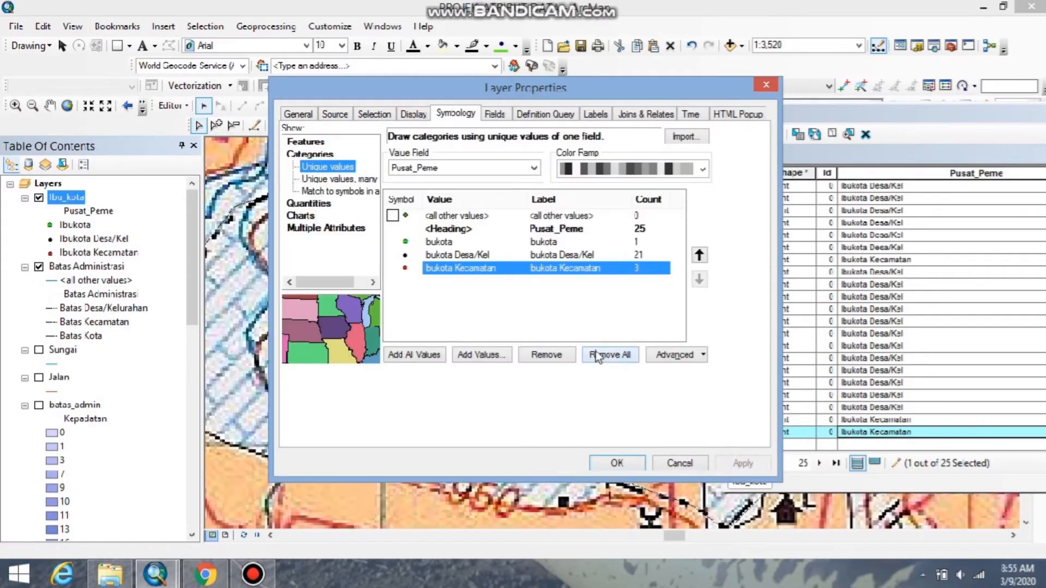
left_click(616, 463)
Hide the Batu1.tif, Bumiaji1.tif and Trawas1.tif raster layers.
scroll(536, 406, "down", 5)
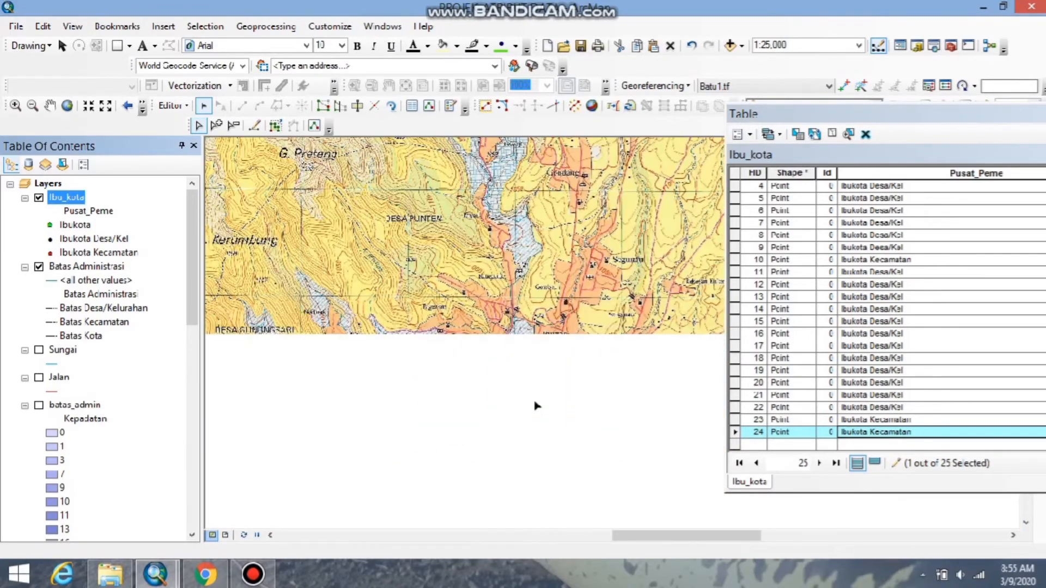
scroll(537, 405, "down", 2)
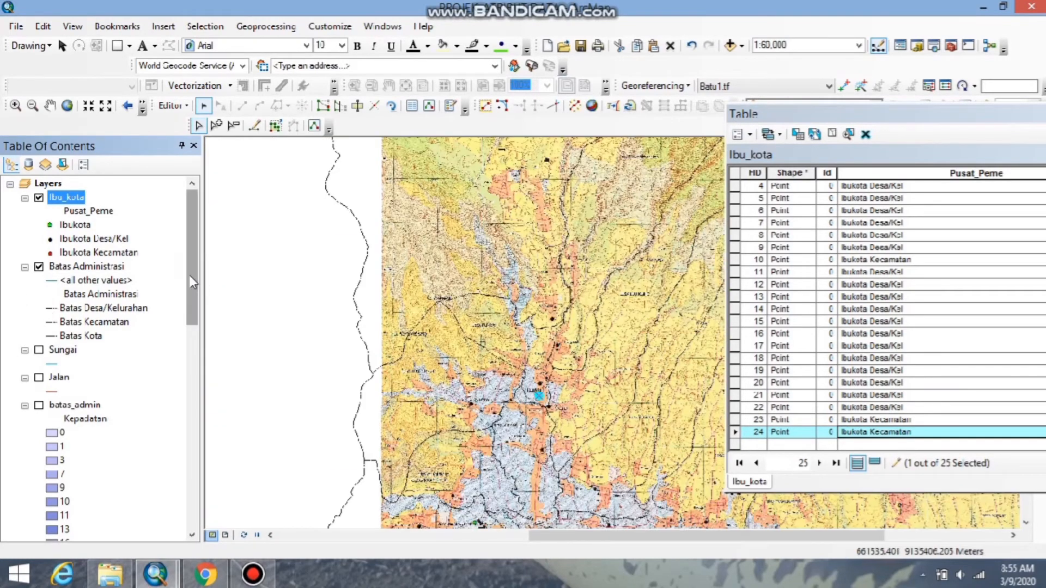
left_click_drag(188, 275, 197, 450)
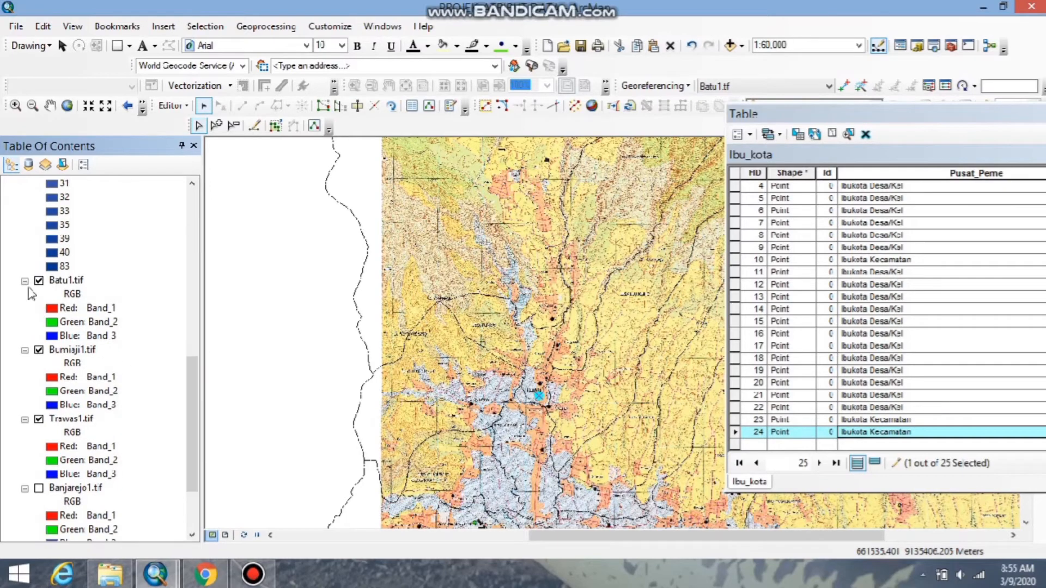
left_click(39, 280)
left_click(39, 349)
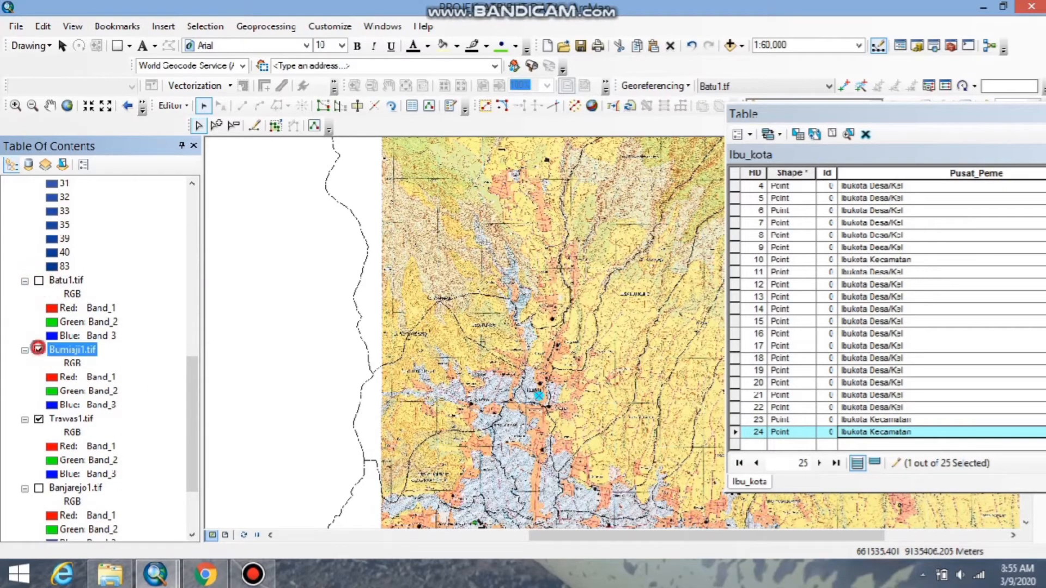
left_click(39, 420)
Make the batas_admin and Jalan layers visible on the map.
left_click_drag(190, 439, 220, 290)
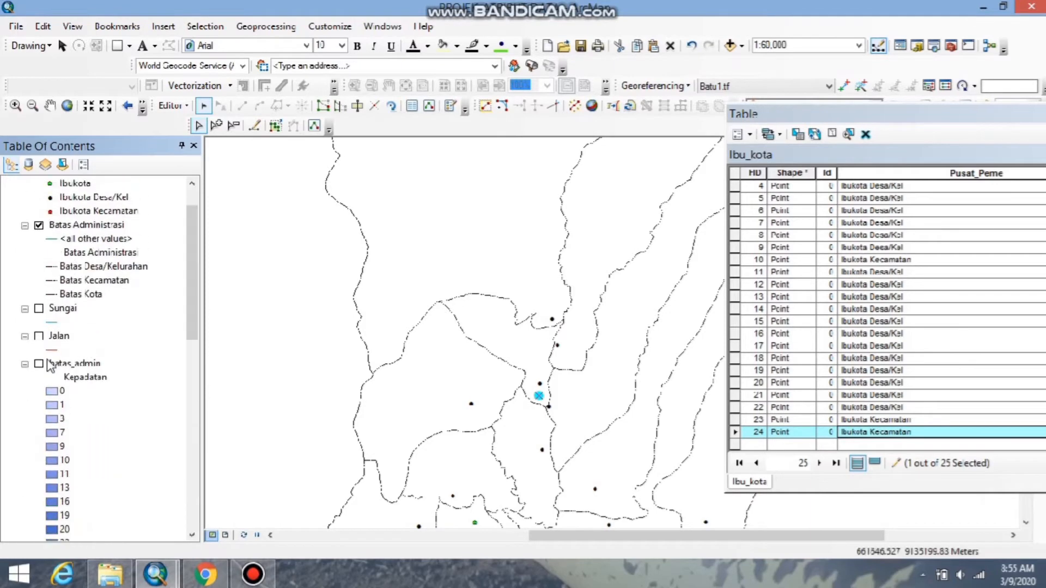
left_click(38, 365)
left_click(39, 338)
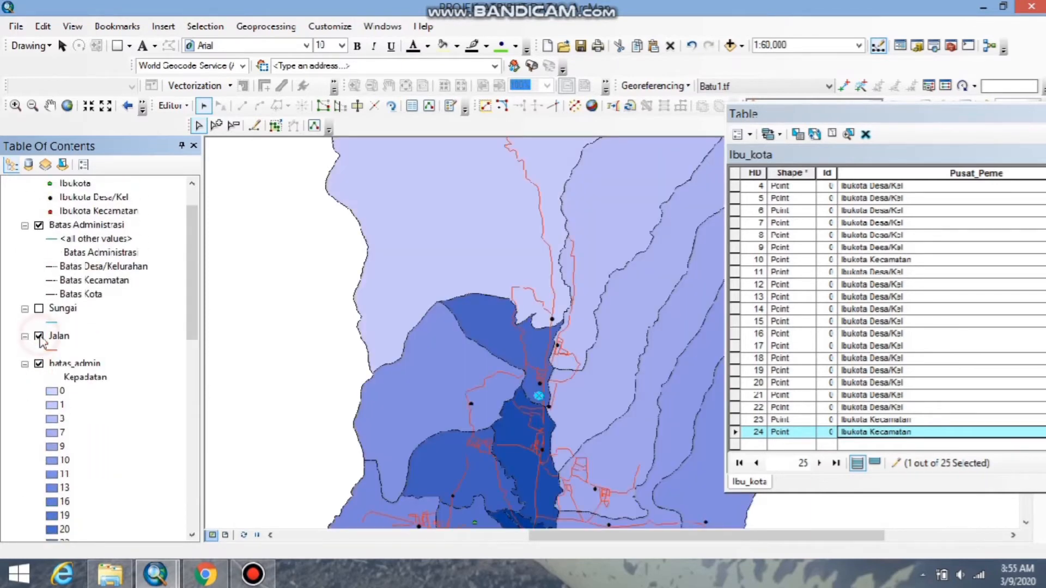
Check the symbology settings of the Jalan layer and the line symbols of the Jalan and Sungai layers.
double_click(59, 337)
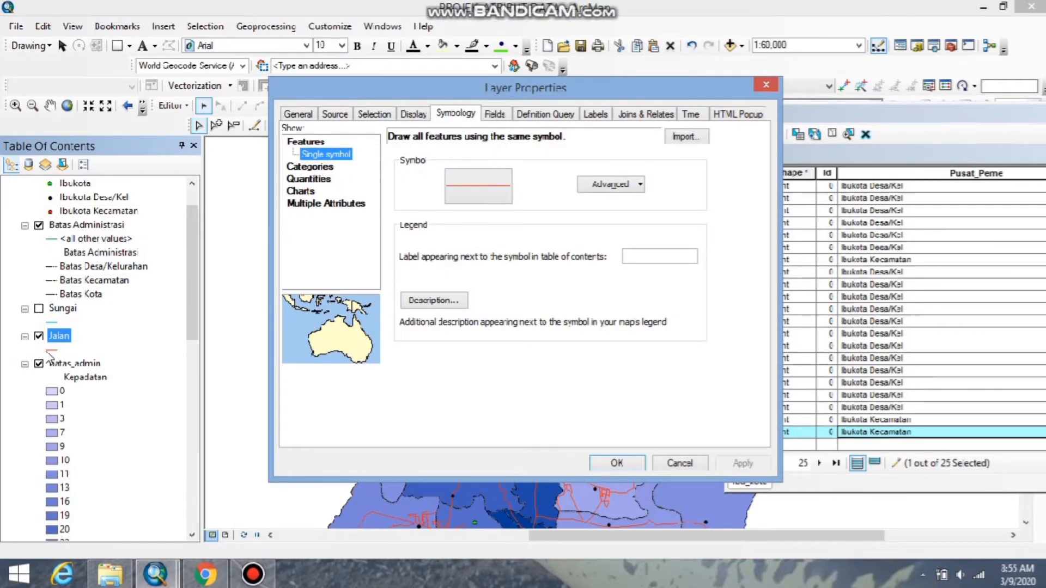
left_click(679, 462)
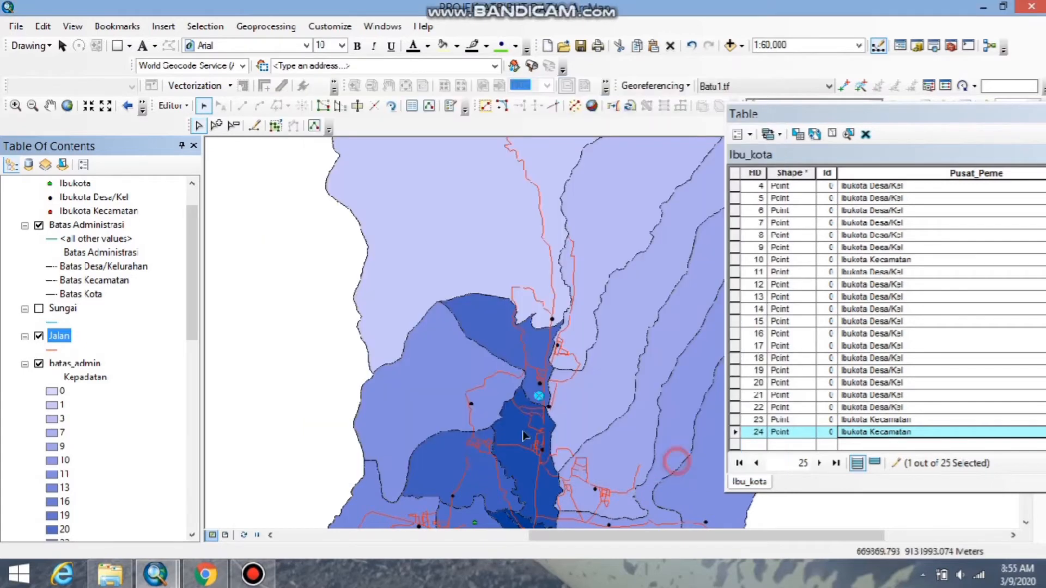
left_click(52, 350)
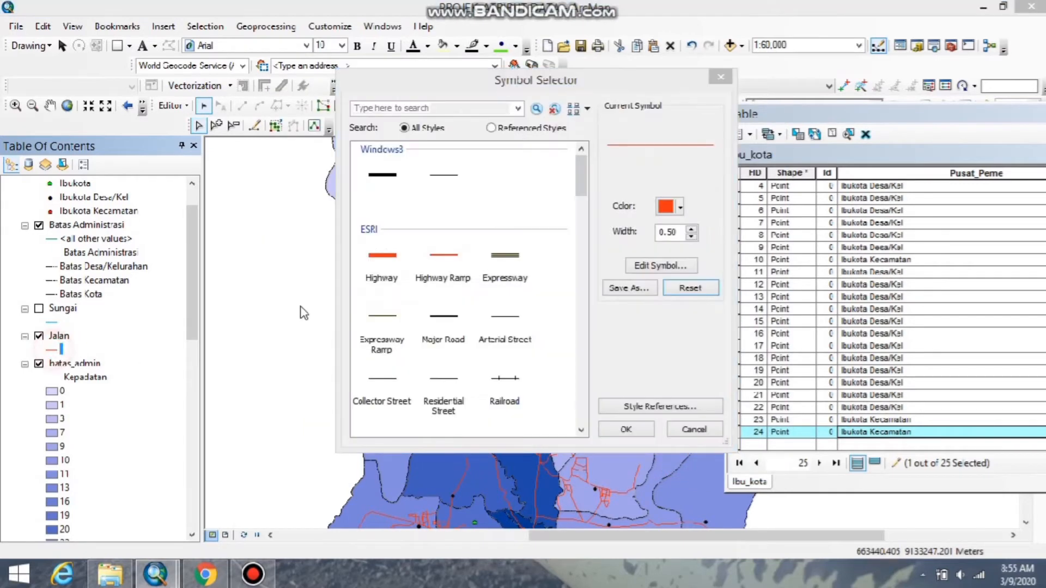
left_click(637, 431)
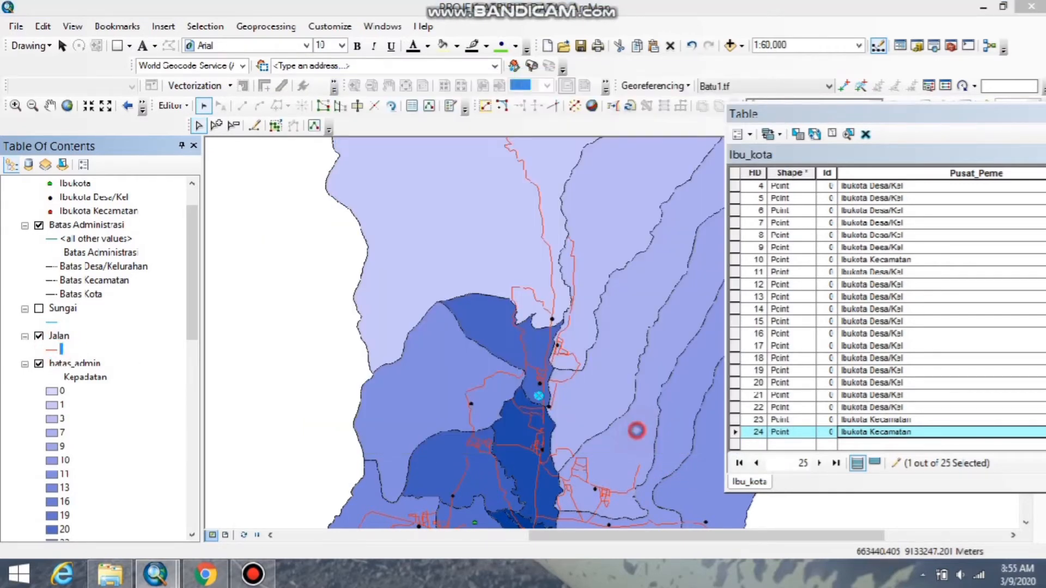
left_click(54, 324)
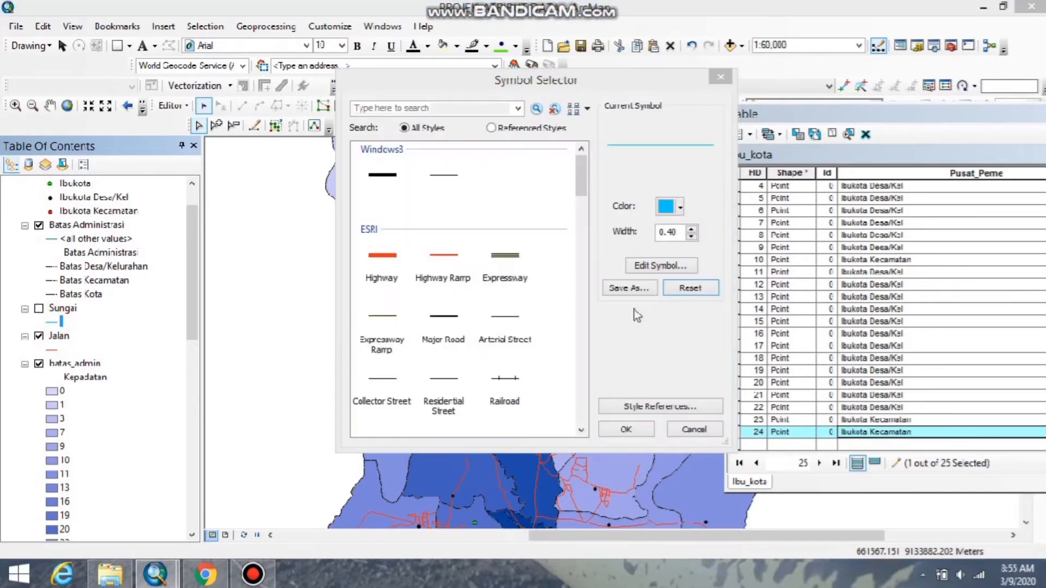
left_click(626, 430)
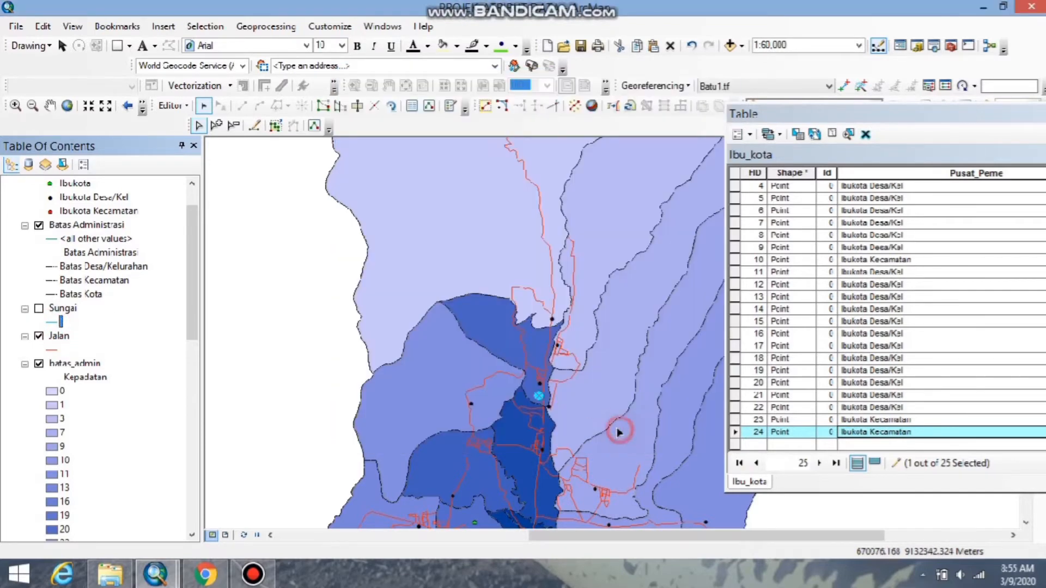
Make the Sungai layer visible and close the Ibu_kota attribute table.
left_click(39, 309)
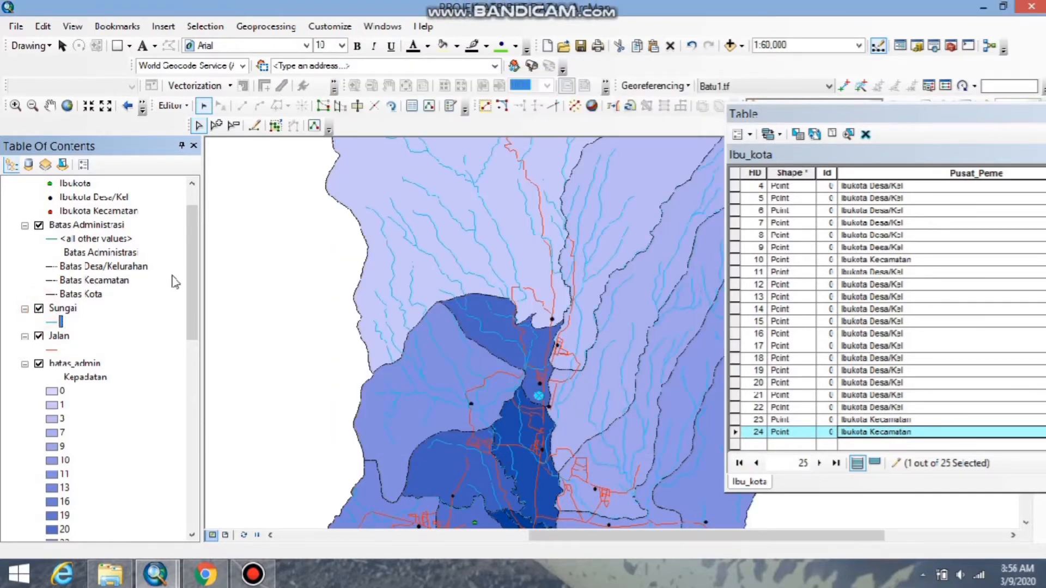
left_click_drag(187, 266, 187, 219)
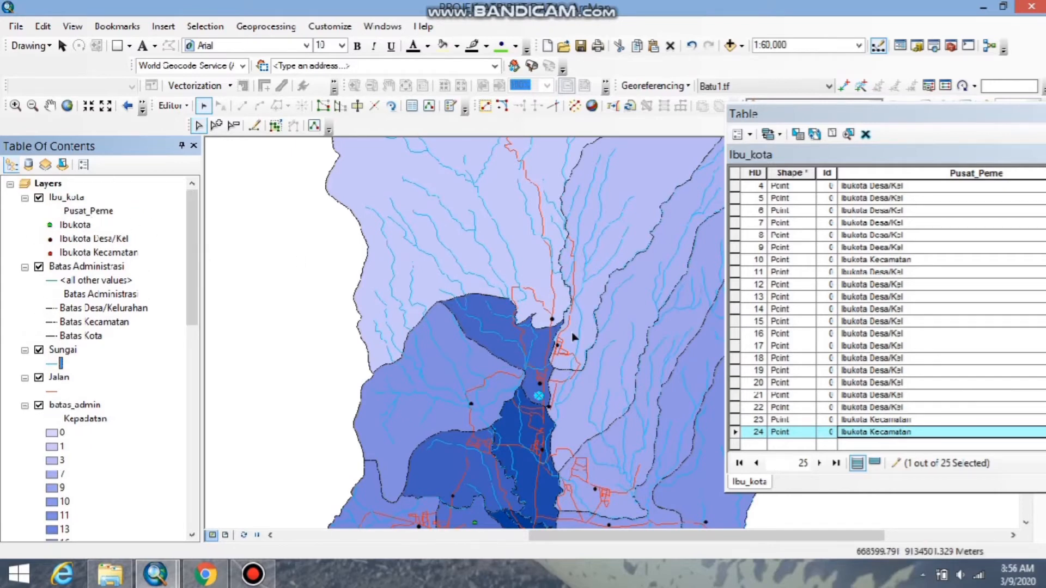
scroll(568, 398, "down", 1)
scroll(568, 398, "up", 1)
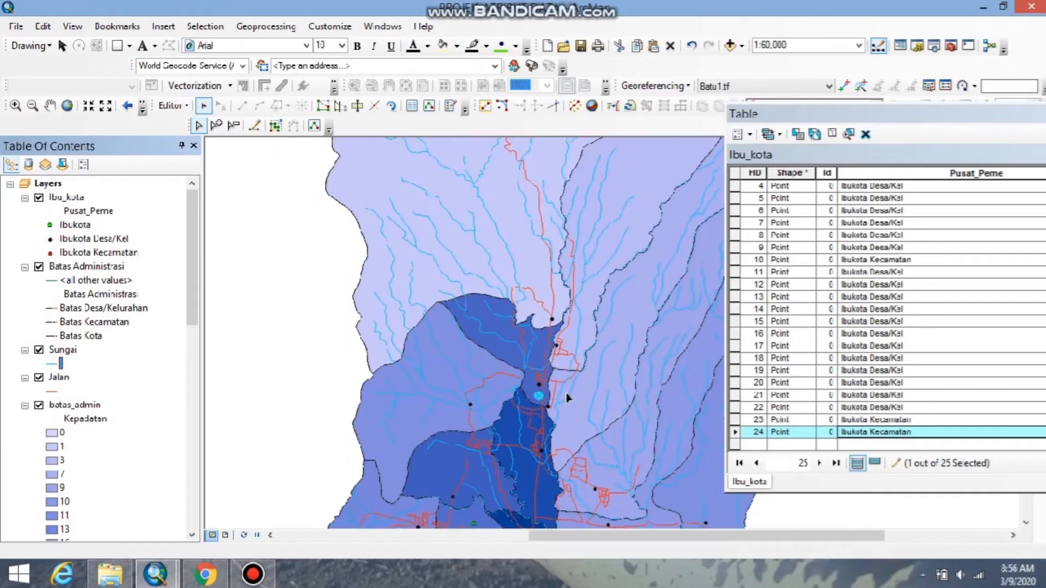
scroll(541, 425, "up", 1)
double_click(873, 112)
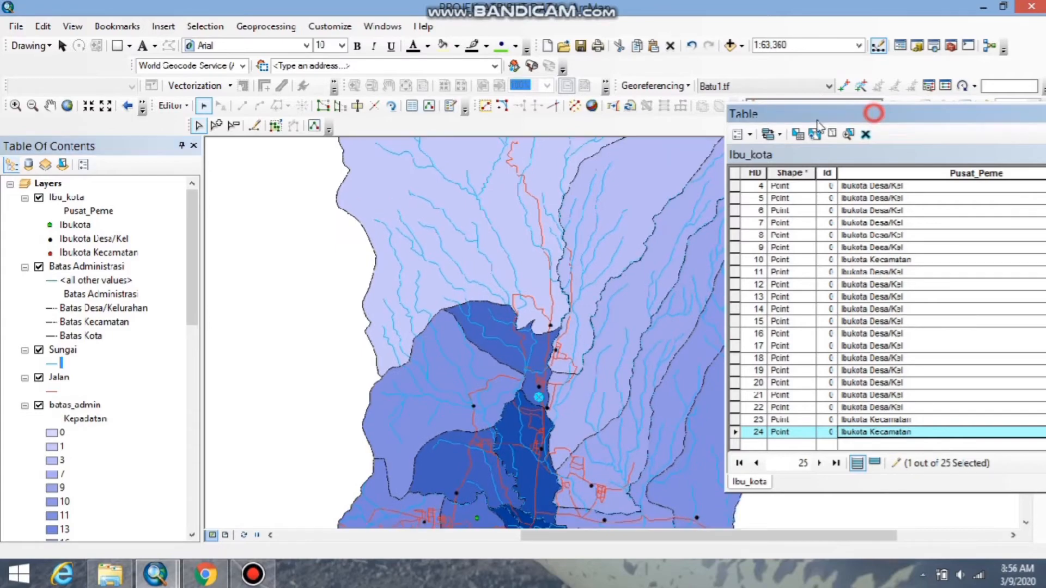
left_click(1015, 125)
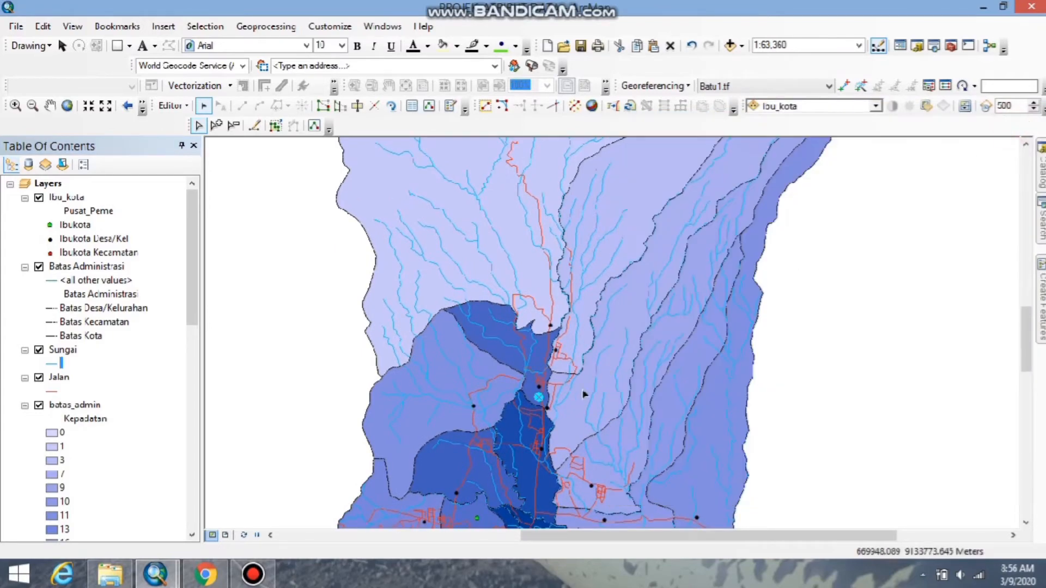
Switch the map to layout view and fit the data frame to the extent of the Batas Administrasi layer.
scroll(542, 425, "up", 2)
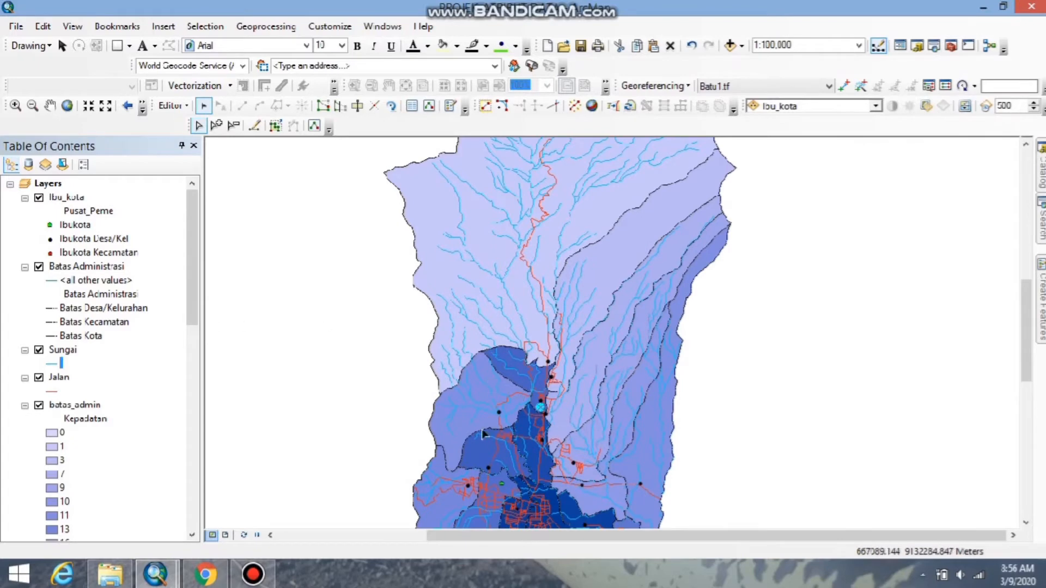
left_click_drag(1024, 341, 1031, 390)
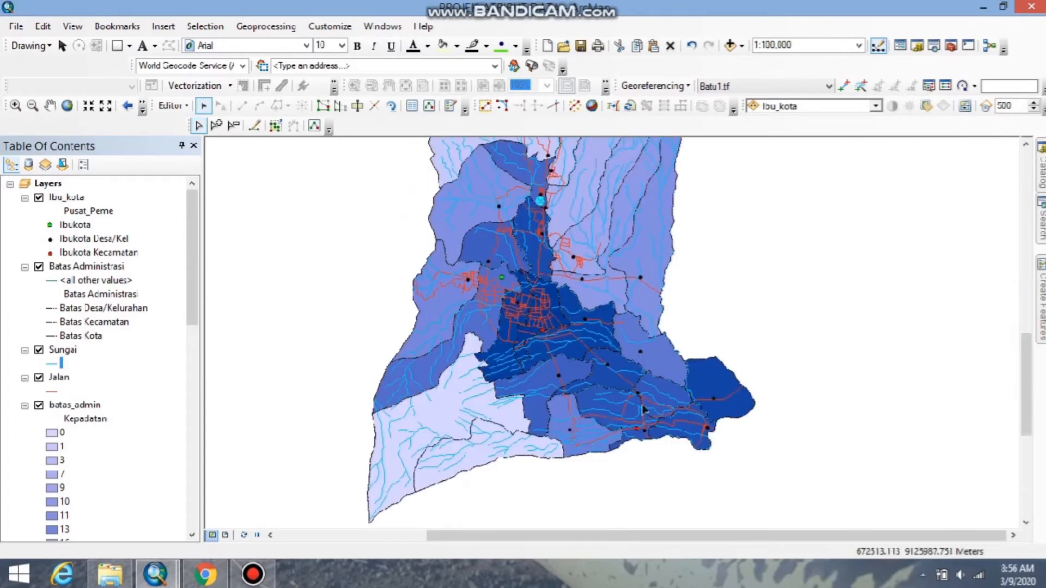
scroll(540, 284, "up", 3)
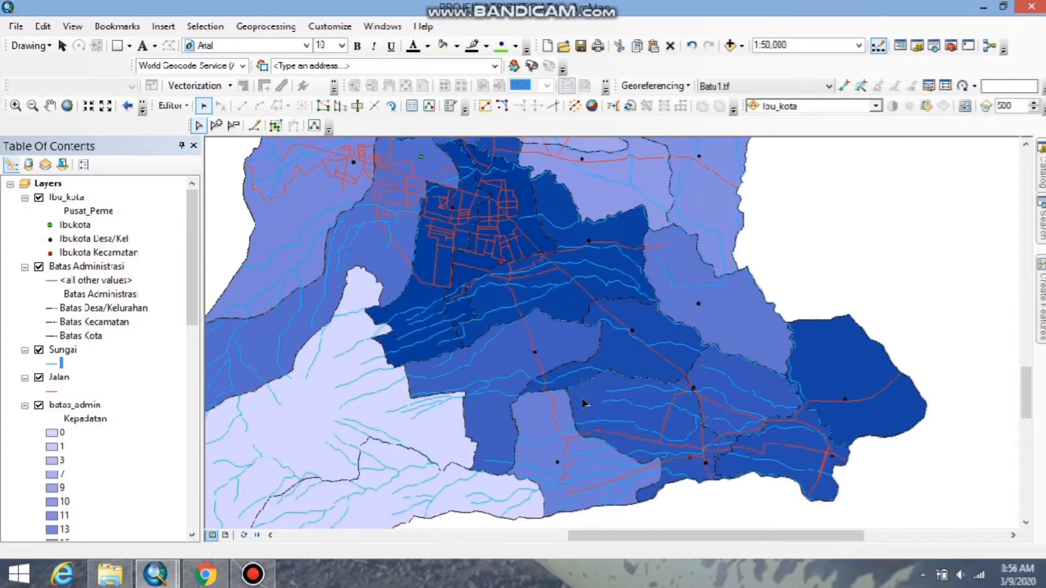
scroll(583, 403, "down", 4)
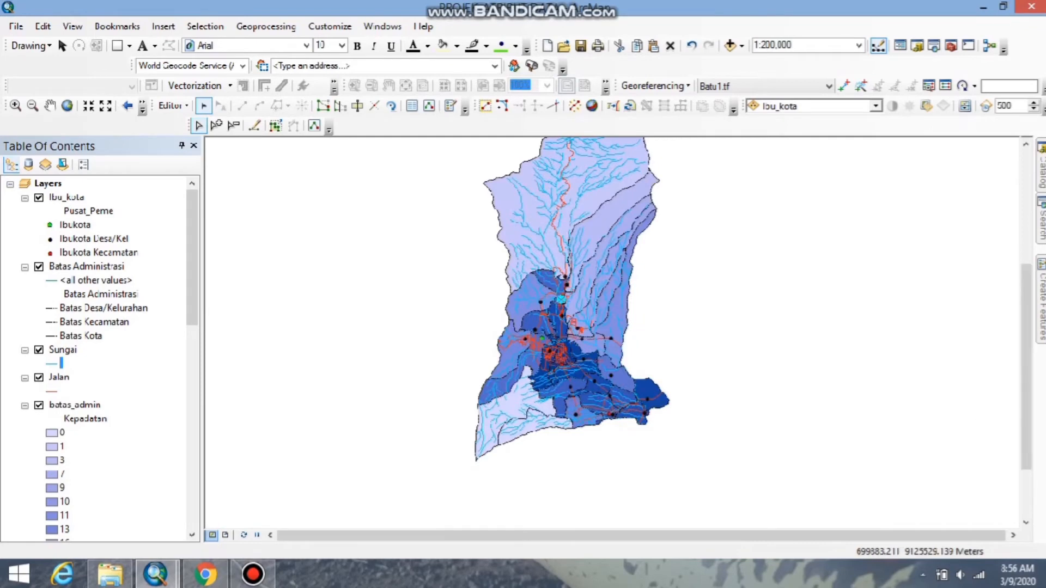
mouse_move(1027, 408)
left_mouse_down()
mouse_move(1034, 366)
mouse_move(1023, 390)
left_mouse_up()
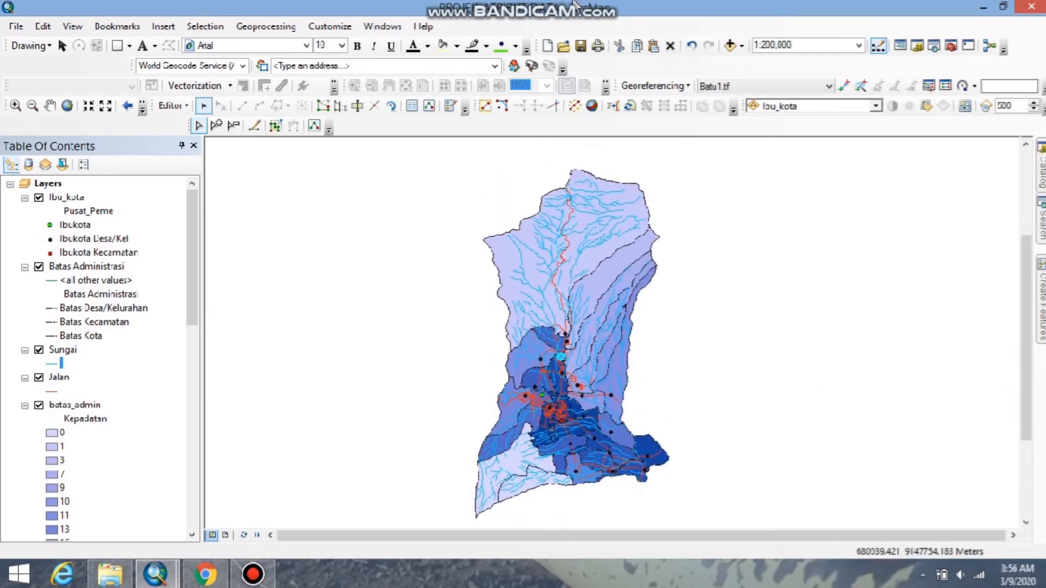
mouse_move(575, 6)
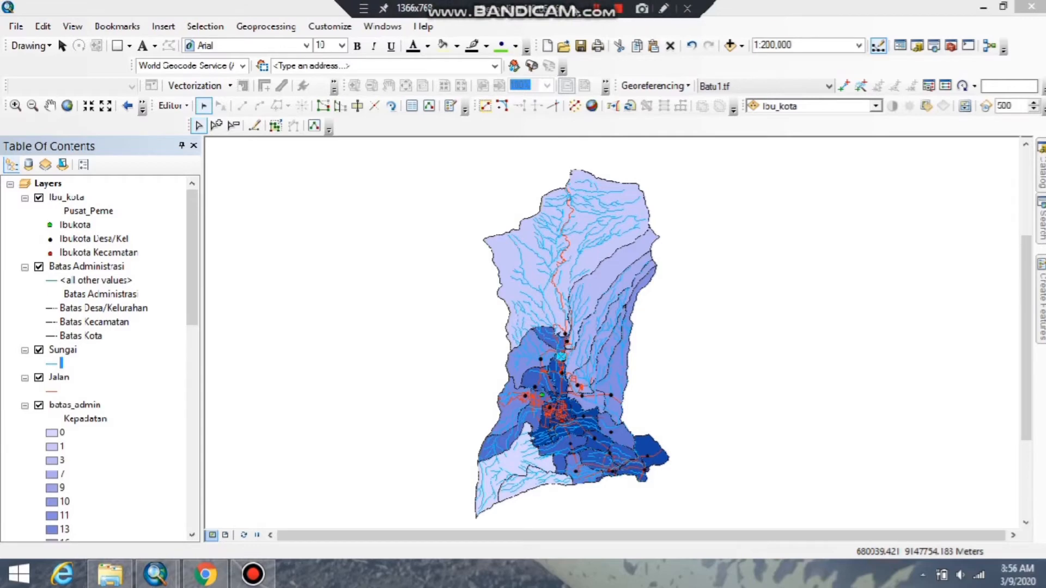
left_click(227, 536)
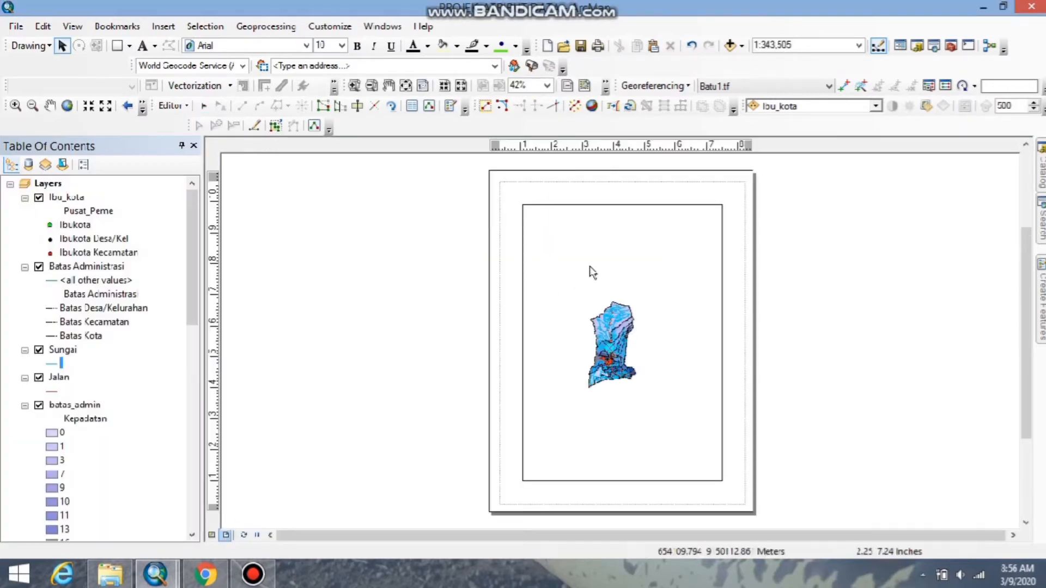
left_click(78, 267)
right_click(78, 267)
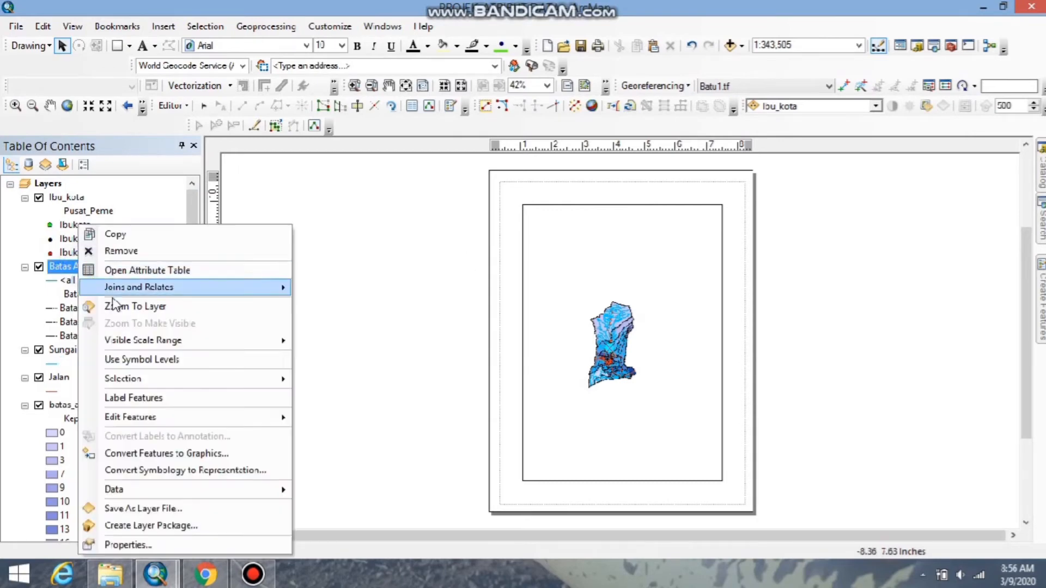
left_click(129, 309)
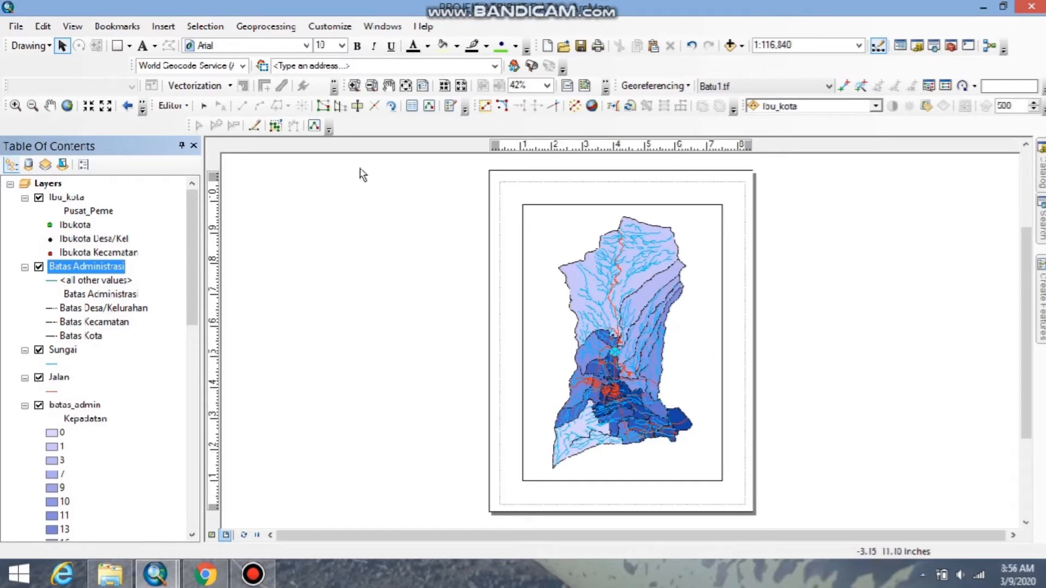
Set the paper size of the layout page to A4 in the page and print setup.
left_click(15, 26)
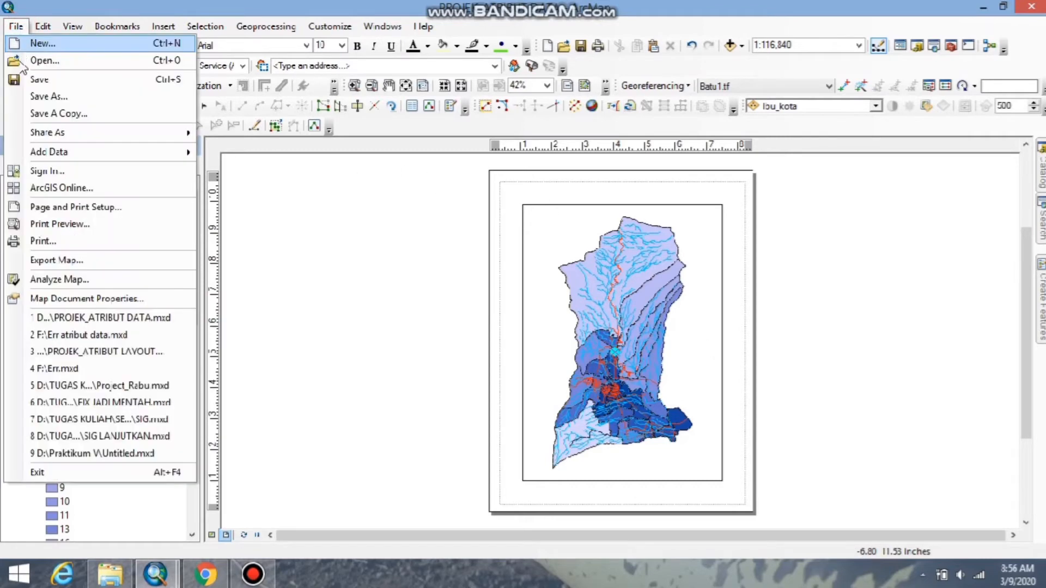
left_click(60, 207)
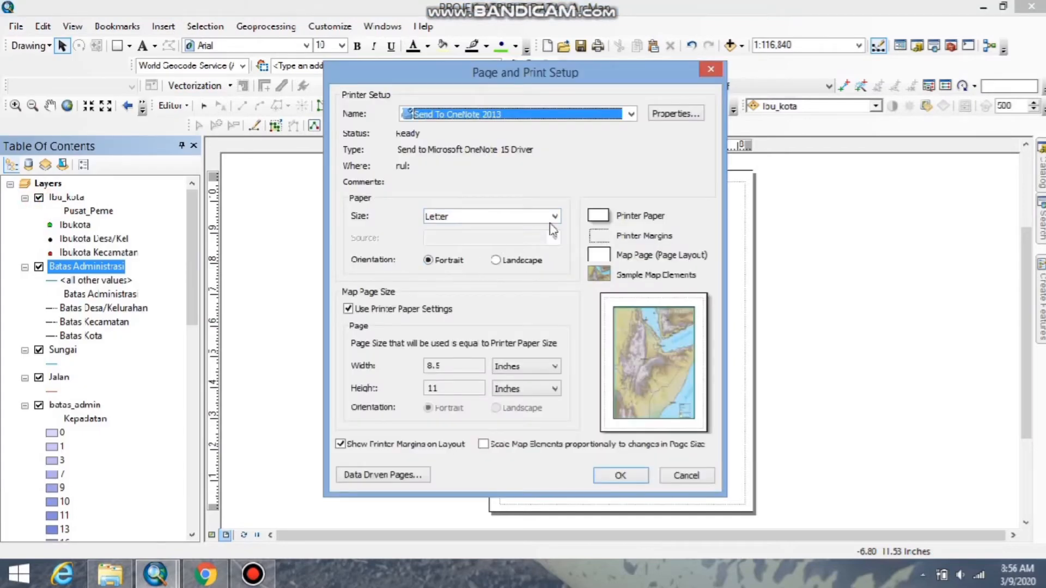
left_click(554, 217)
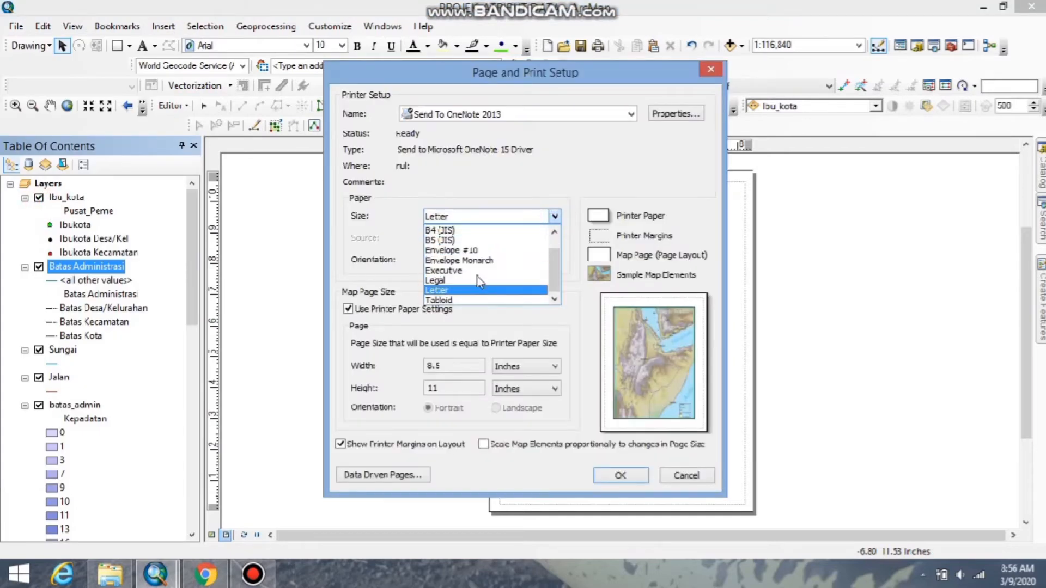
left_click_drag(553, 264, 553, 237)
left_click(450, 239)
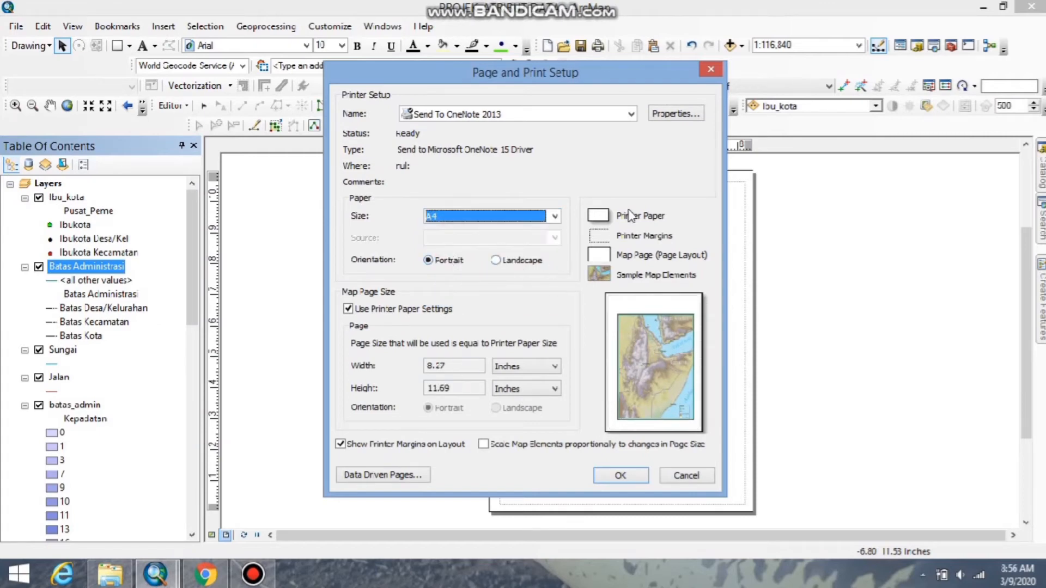
left_click(610, 479)
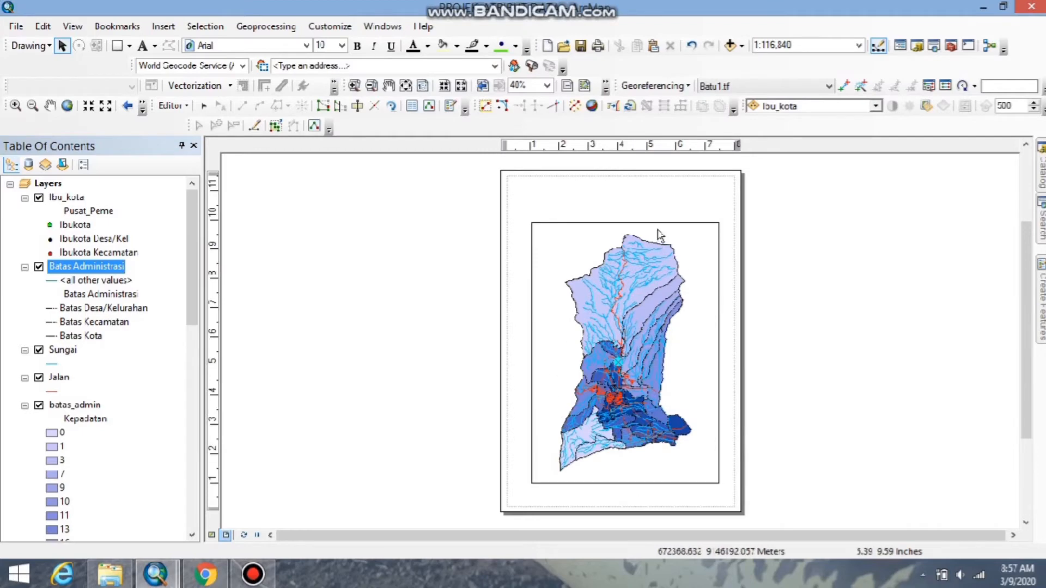
Resize the data frame to the page's upper and side margins, about 7.8 in wide, and raise its lower edge.
left_click(691, 362)
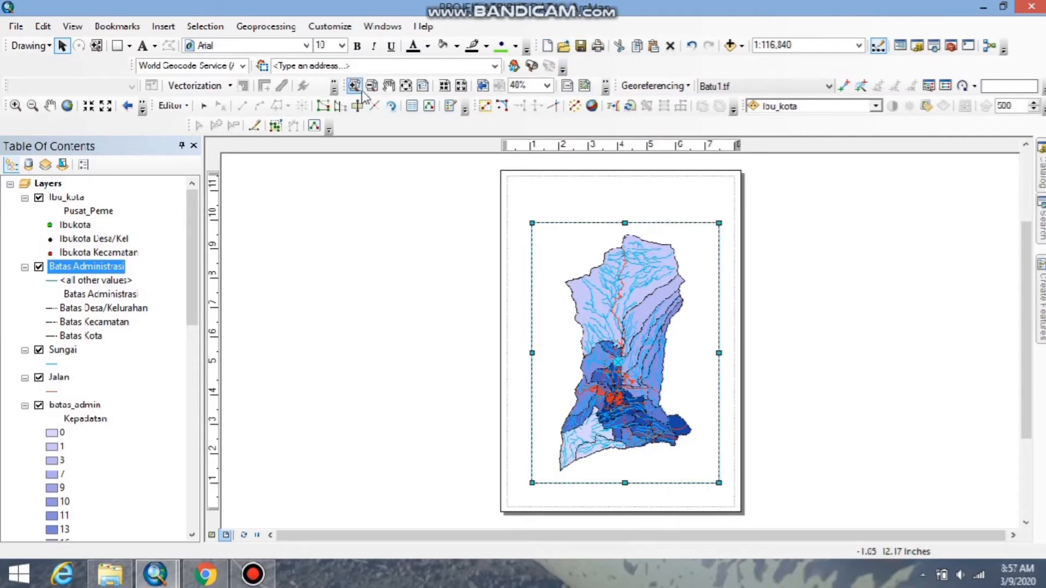
left_click(389, 86)
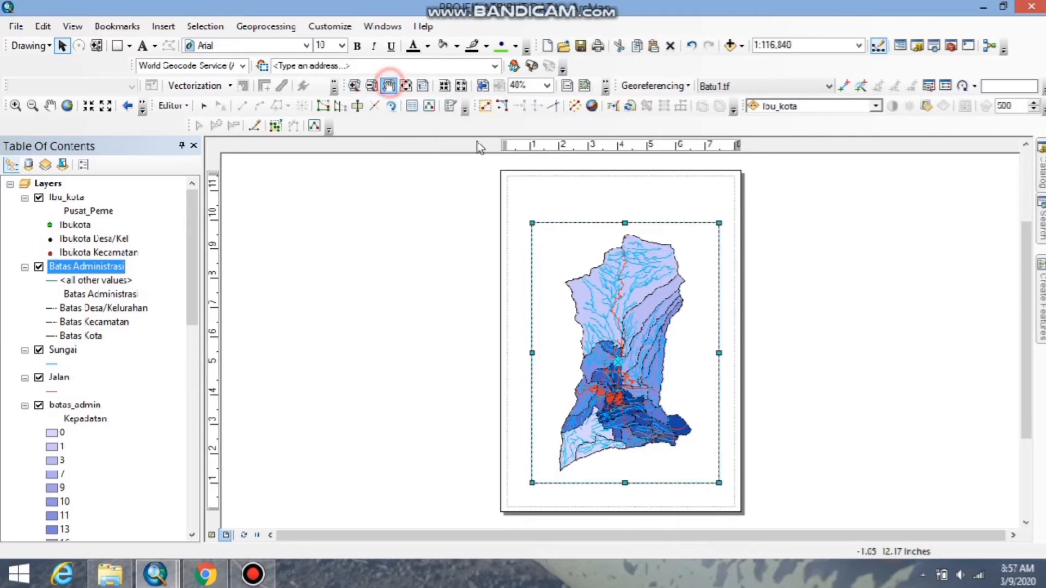
mouse_move(609, 317)
left_mouse_down()
mouse_move(593, 280)
mouse_move(601, 324)
left_mouse_up()
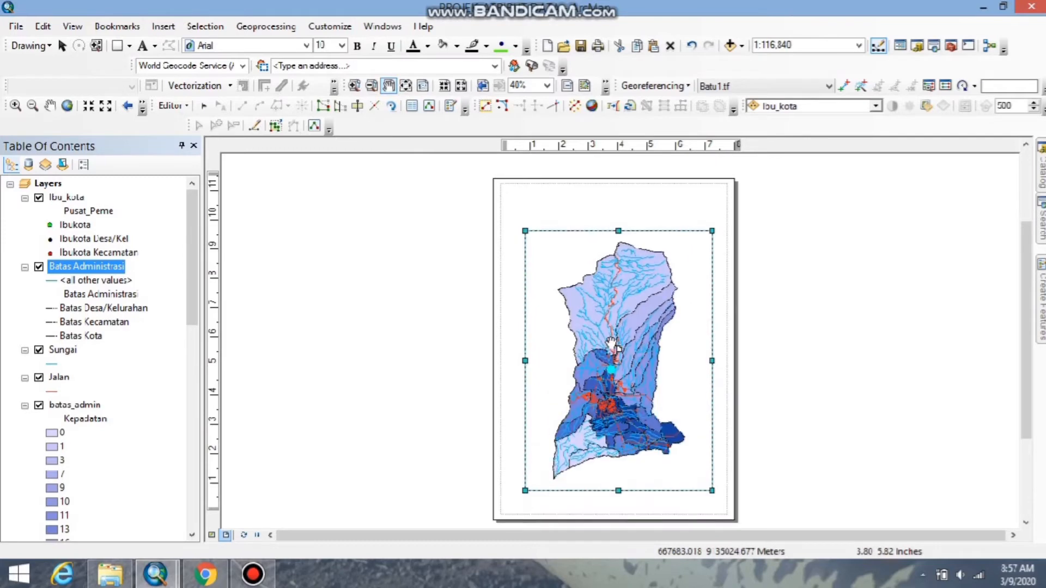
left_click_drag(626, 233, 622, 225)
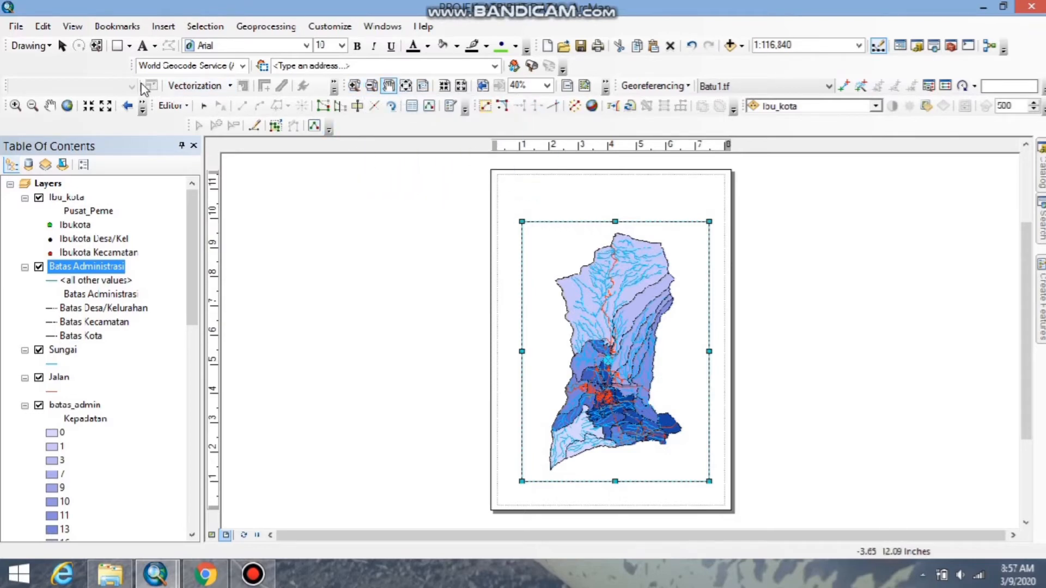
left_click(62, 46)
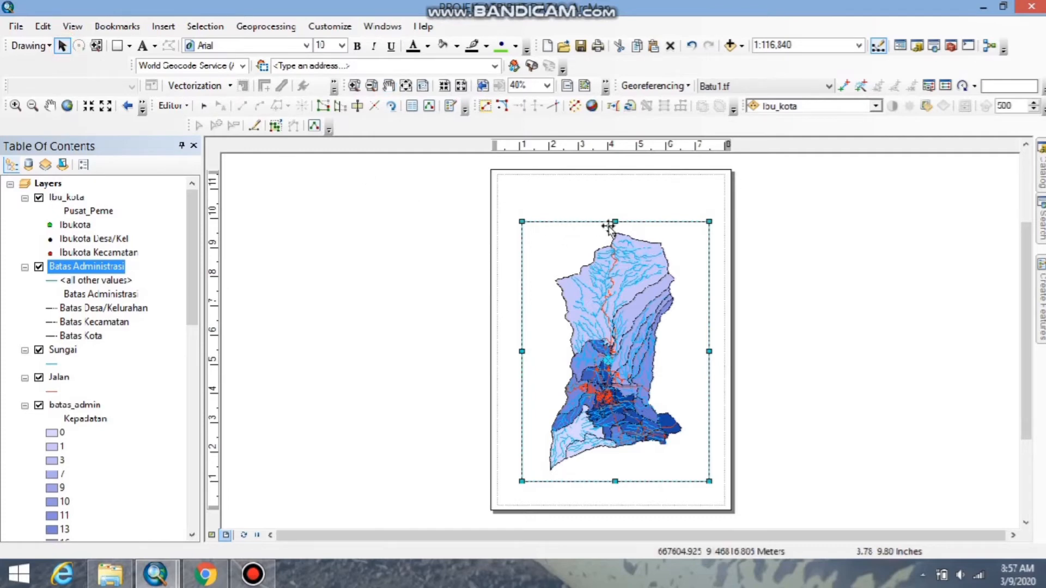
left_click_drag(615, 222, 615, 175)
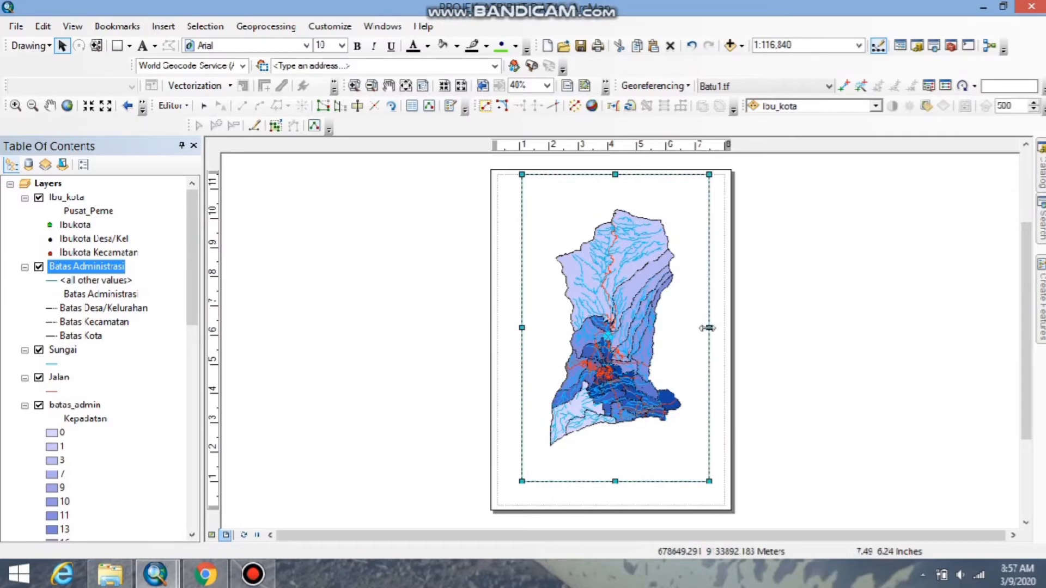
left_click_drag(709, 328, 724, 329)
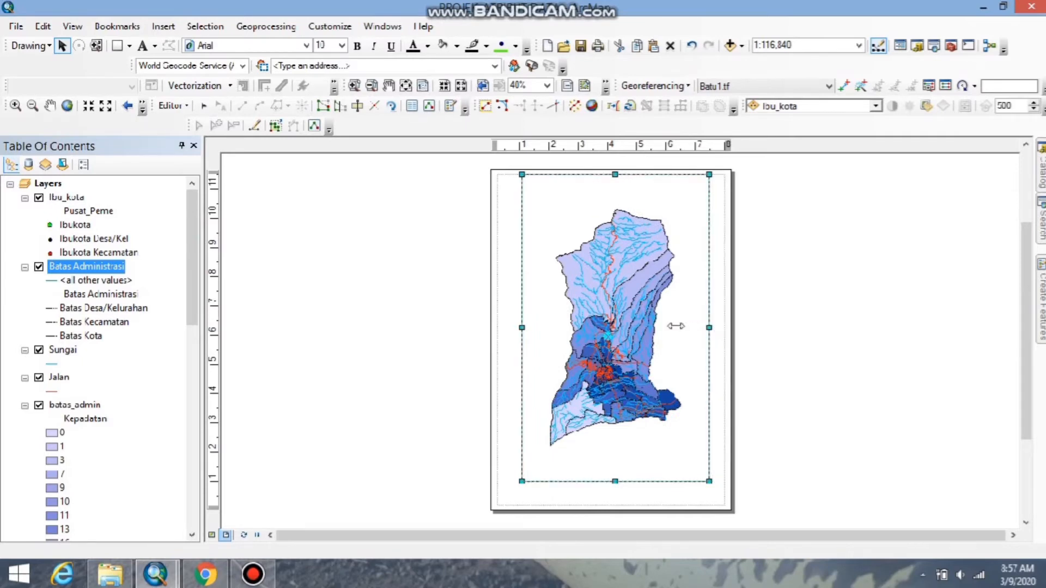
left_click_drag(523, 329, 498, 327)
left_click_drag(616, 483, 612, 443)
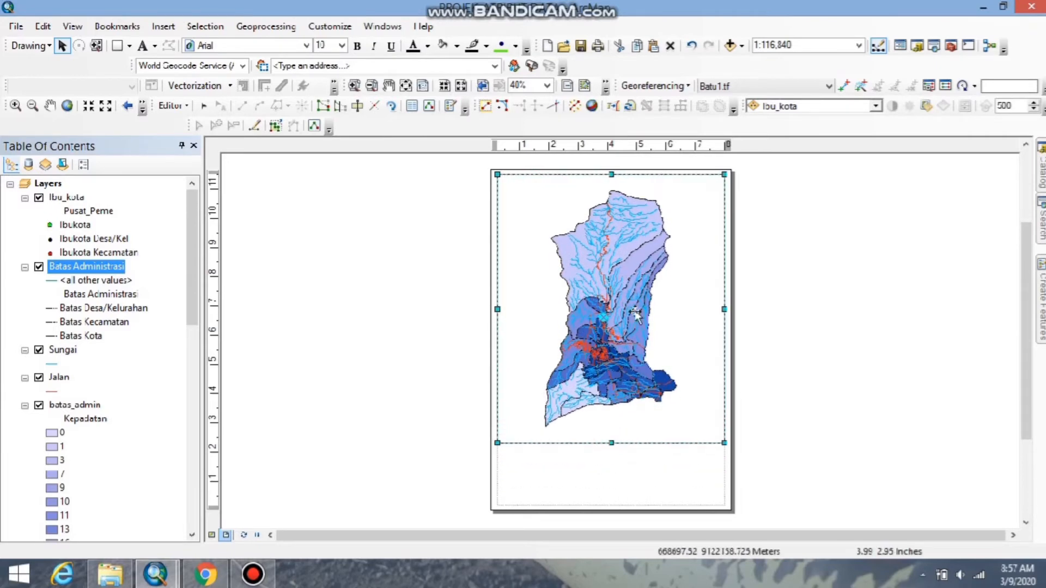
Set the map scale to 1:100,000 and extend the data frame's lower edge to a height of about 9.7 in.
left_click(859, 45)
left_click(792, 101)
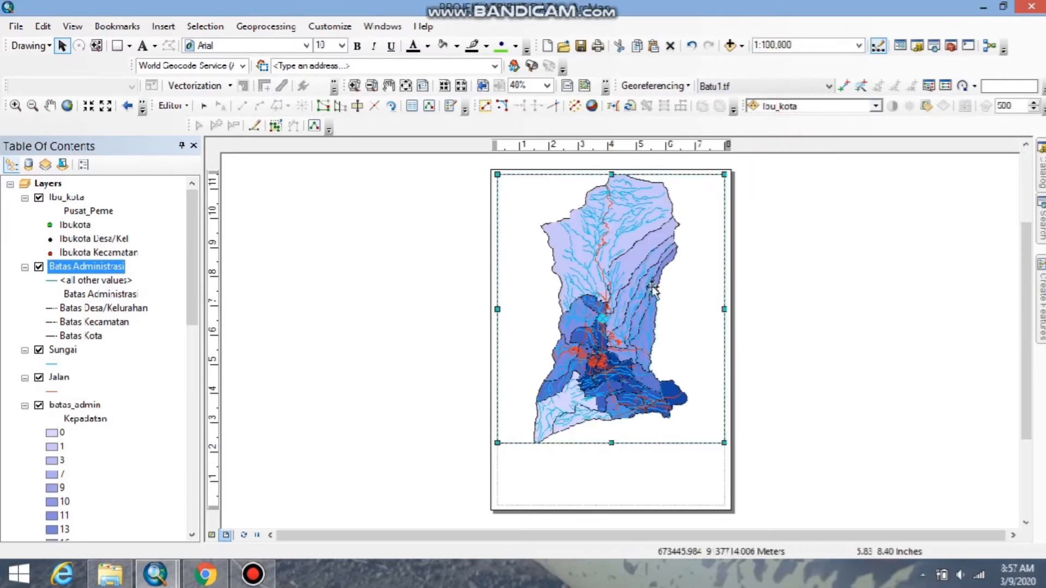
left_click_drag(611, 443, 614, 458)
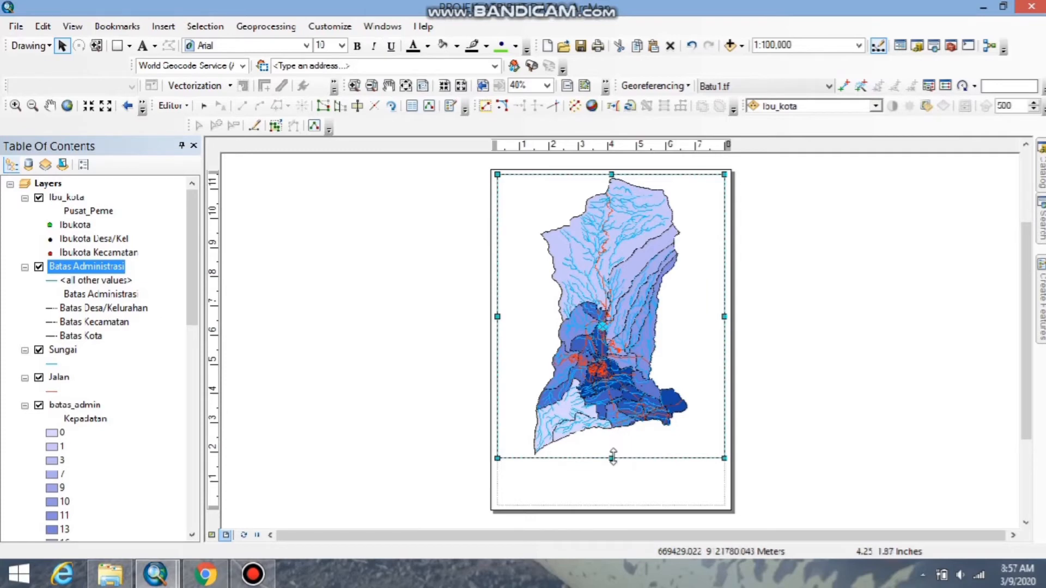
left_click(779, 387)
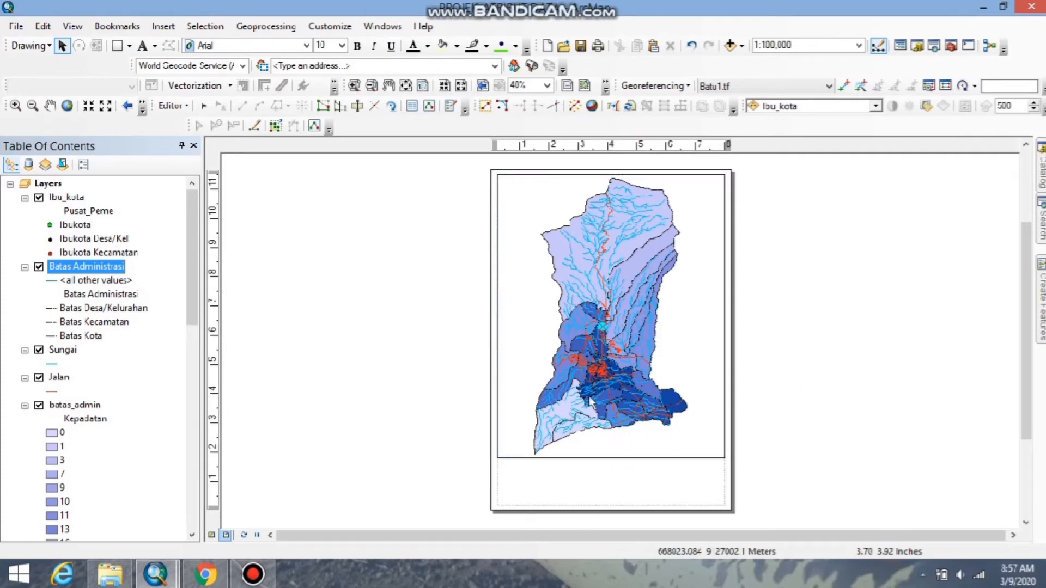
Add a graticule of meridians and parallels to the data frame with 30-second intervals on both axes.
left_click(712, 298)
right_click(704, 291)
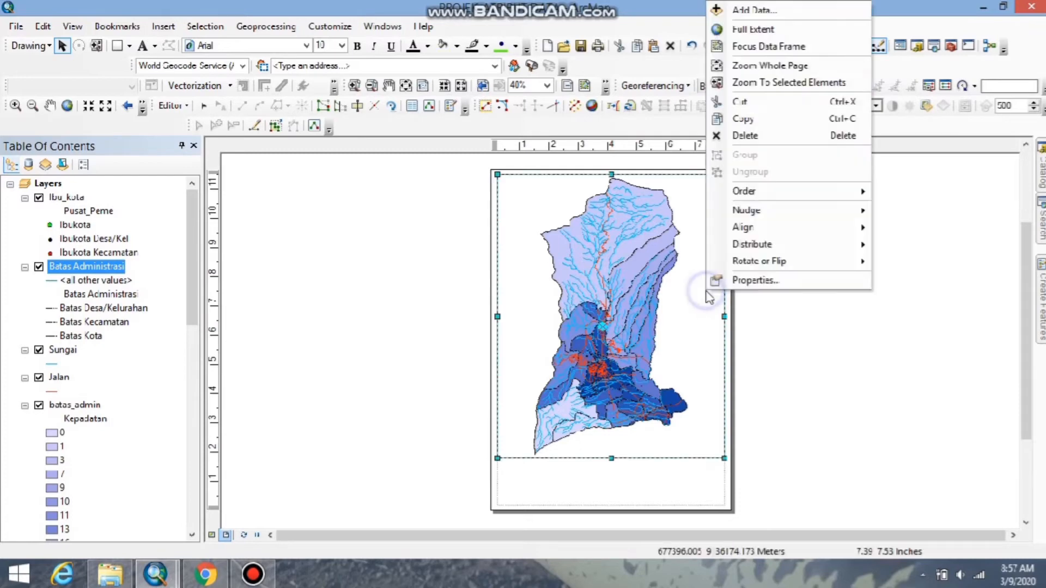
left_click(738, 280)
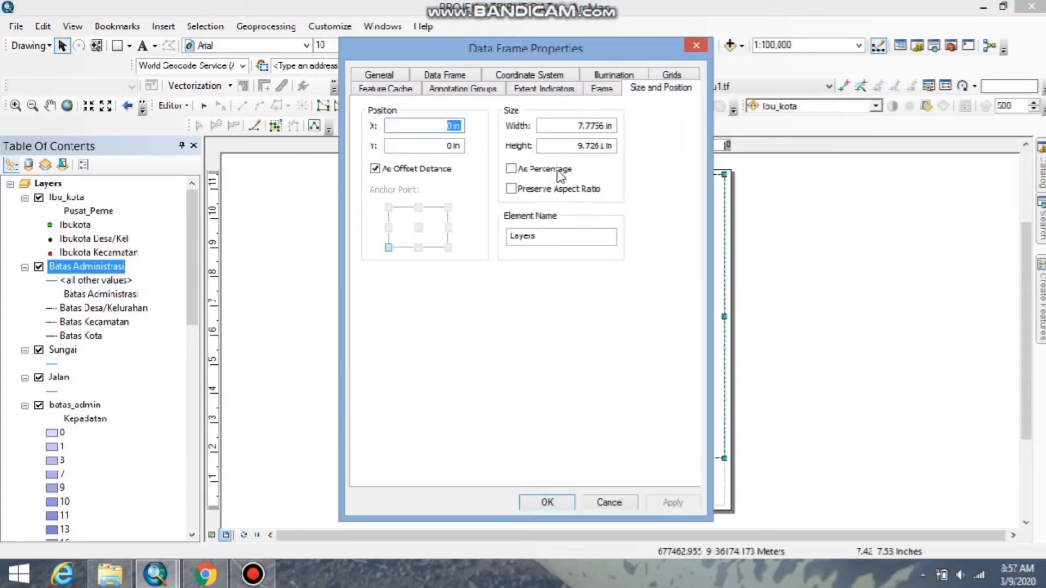
left_click(665, 77)
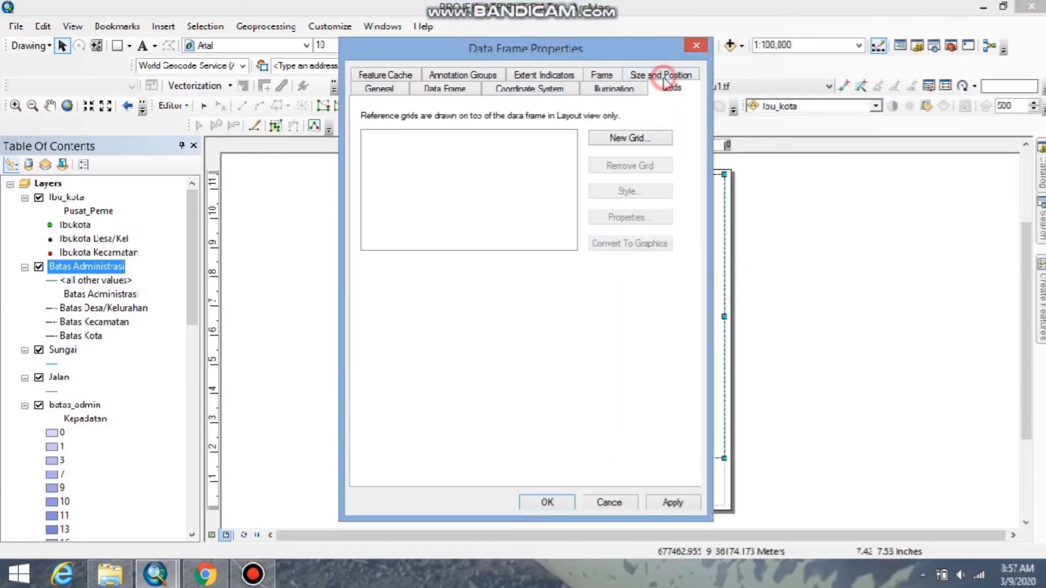
left_click(628, 137)
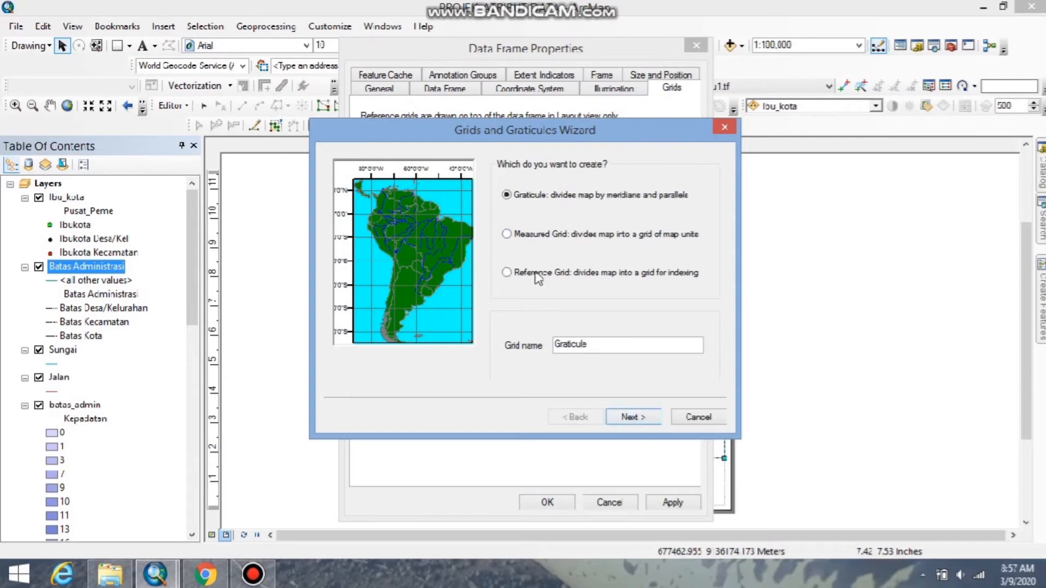
mouse_move(487, 5)
left_click(632, 417)
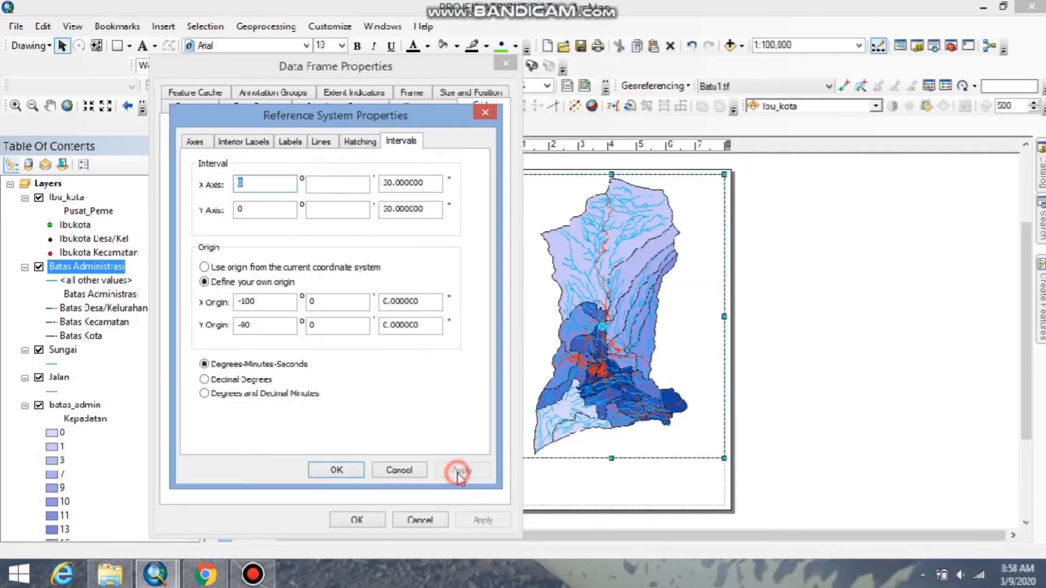
left_click(460, 470)
left_click(335, 470)
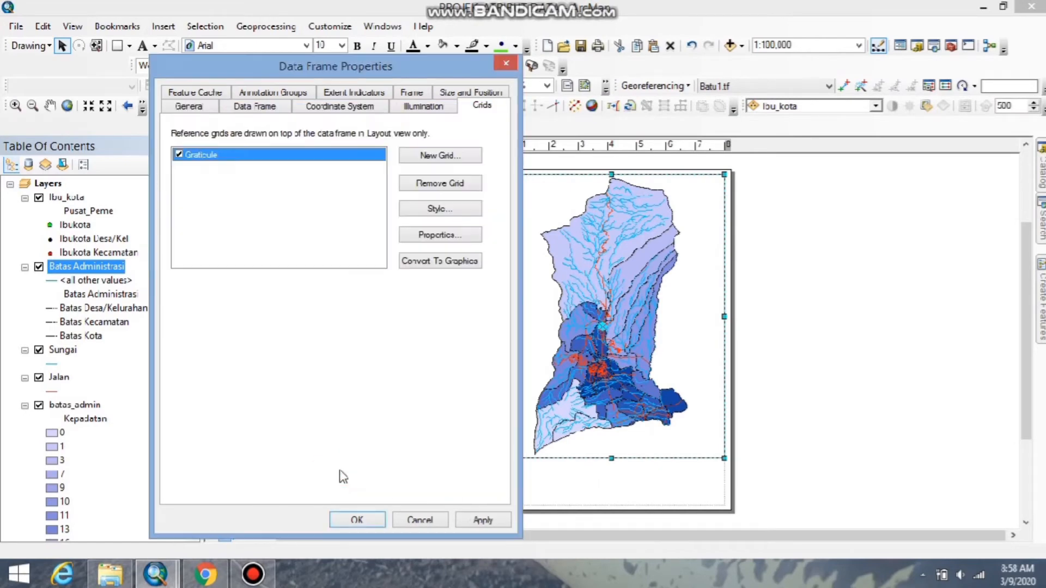
left_click(481, 521)
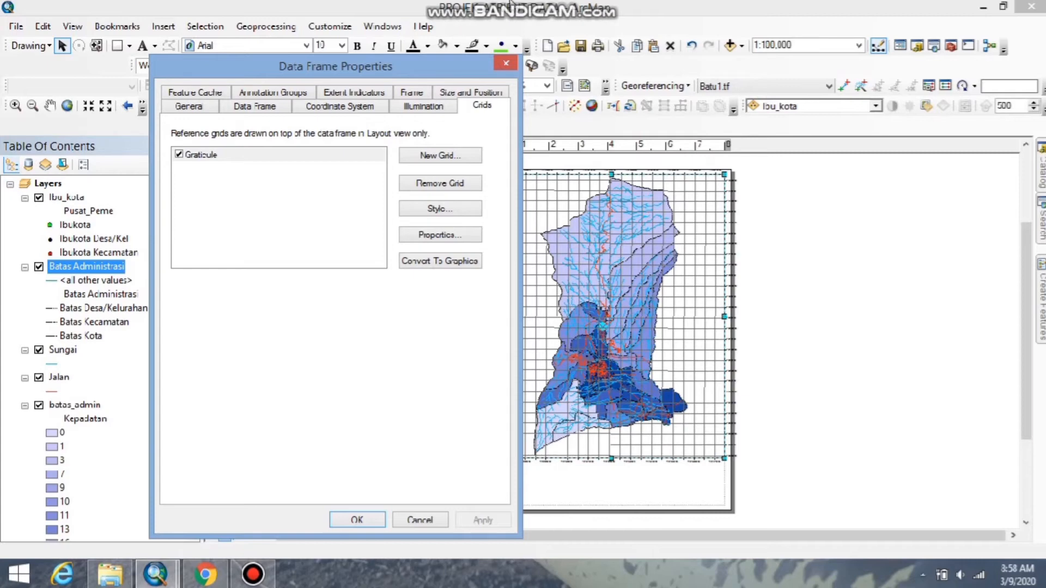
Set the minutes of the graticule's X and Y axis intervals to 3 and apply the new spacing.
mouse_move(514, 1)
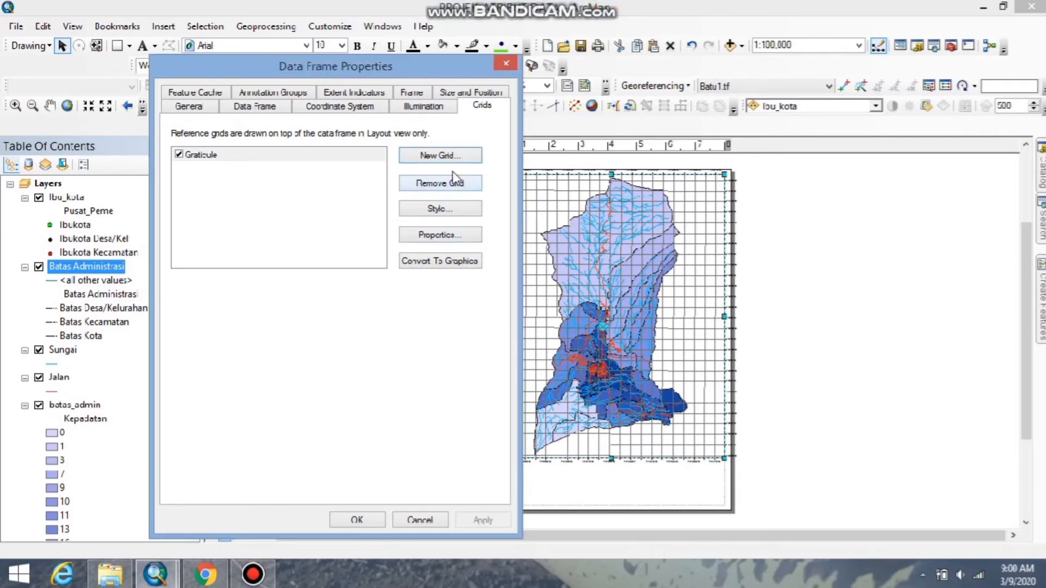
double_click(362, 155)
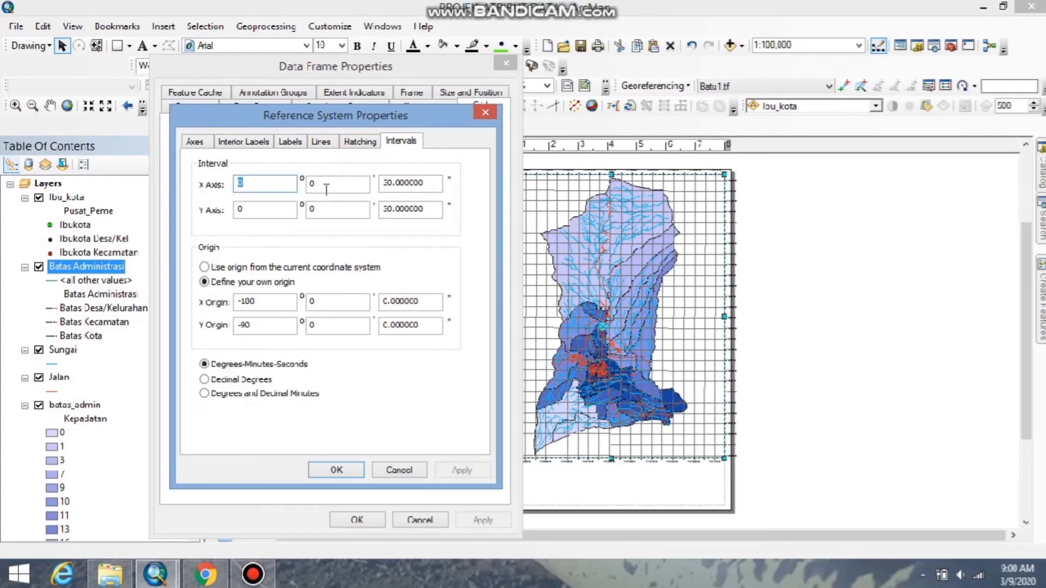
left_click(326, 189)
key("BackSpace")
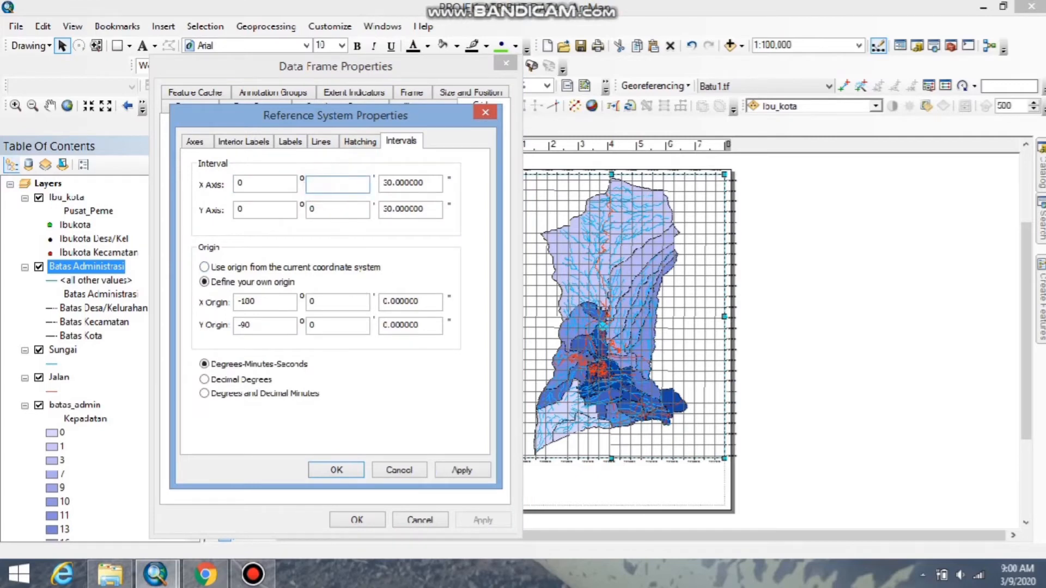
double_click(318, 209)
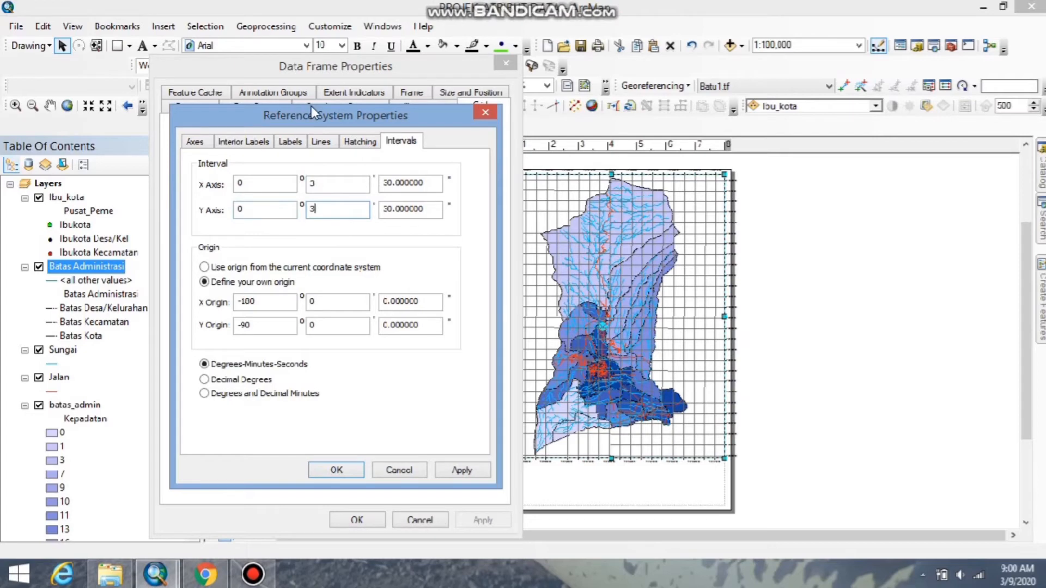
left_click(457, 474)
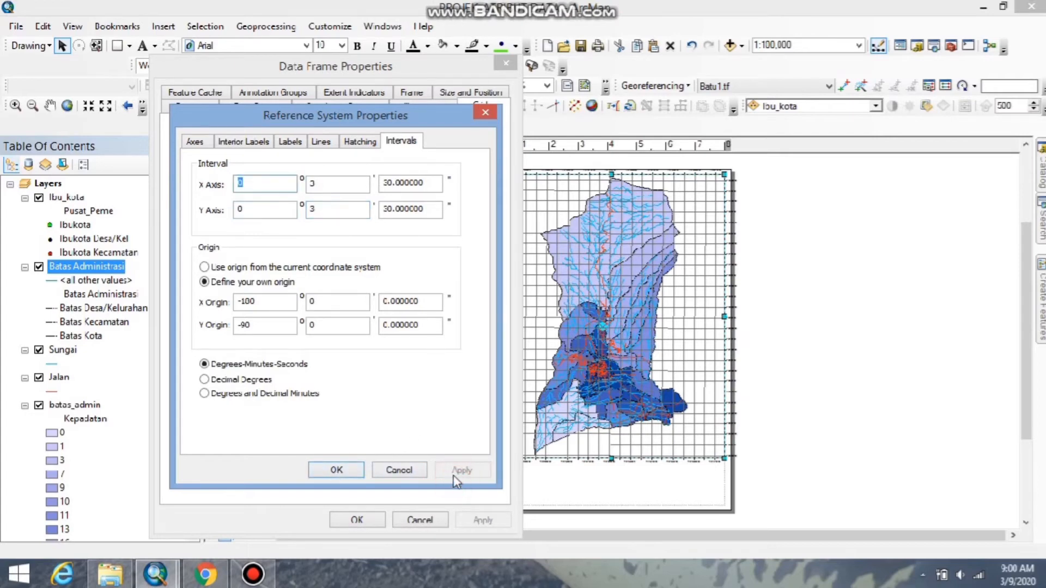
left_click(337, 470)
left_click(474, 520)
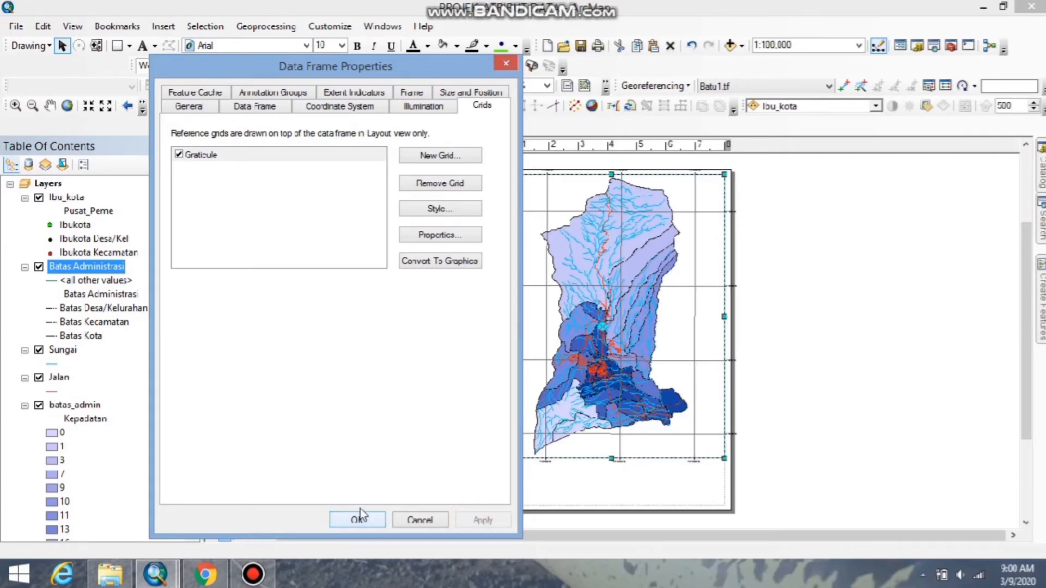
Orient the graticule's right-hand labels vertically and apply the data frame properties.
double_click(336, 158)
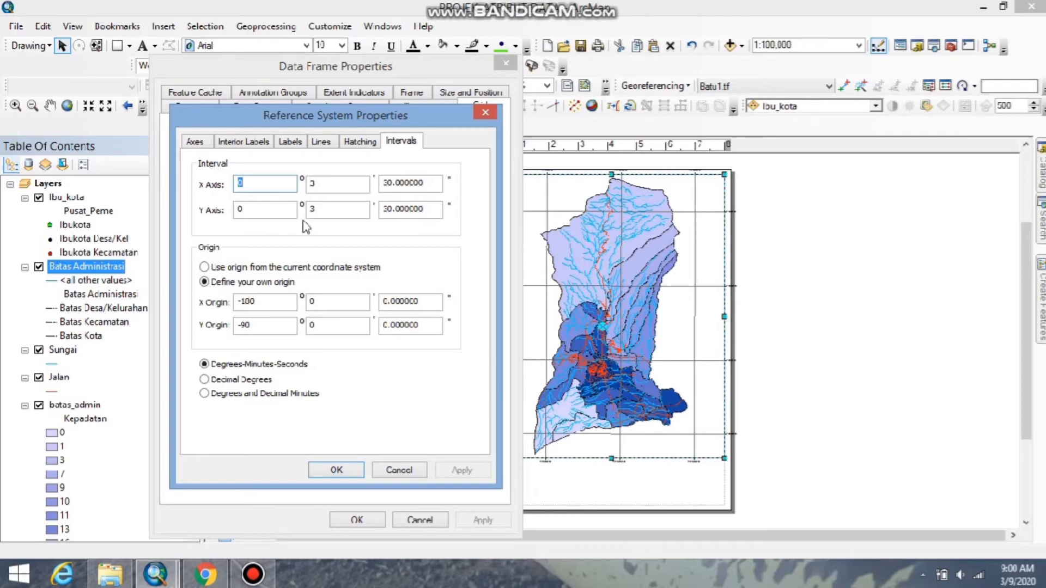
left_click(362, 143)
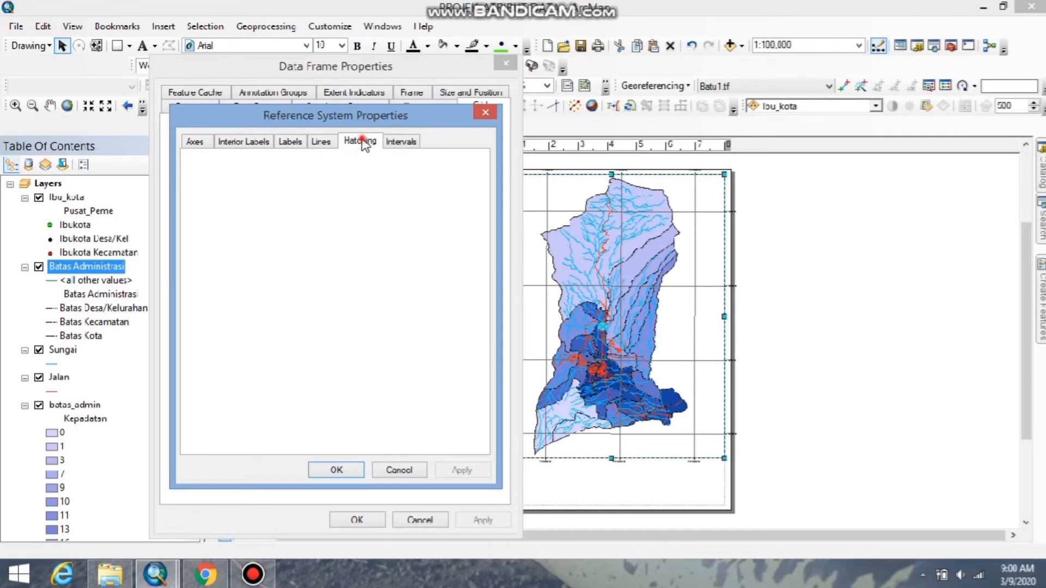
left_click(323, 143)
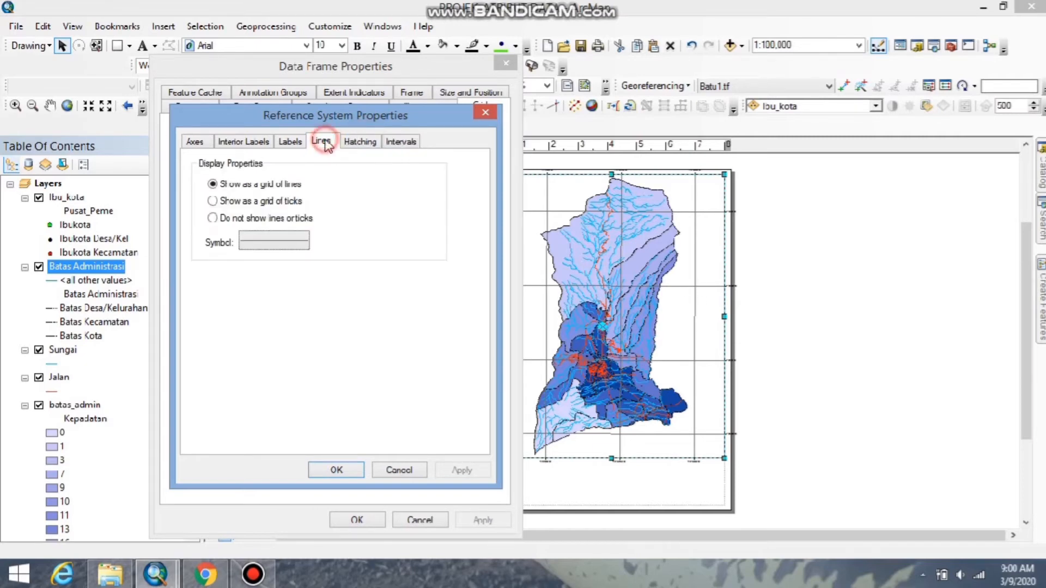
left_click(292, 142)
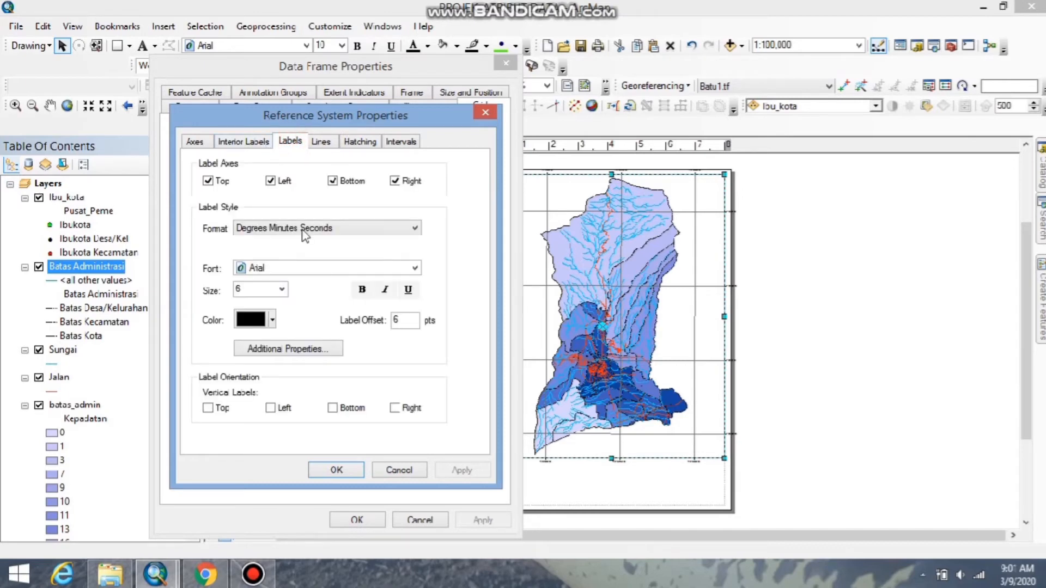
left_click(396, 409)
left_click(343, 468)
left_click(462, 521)
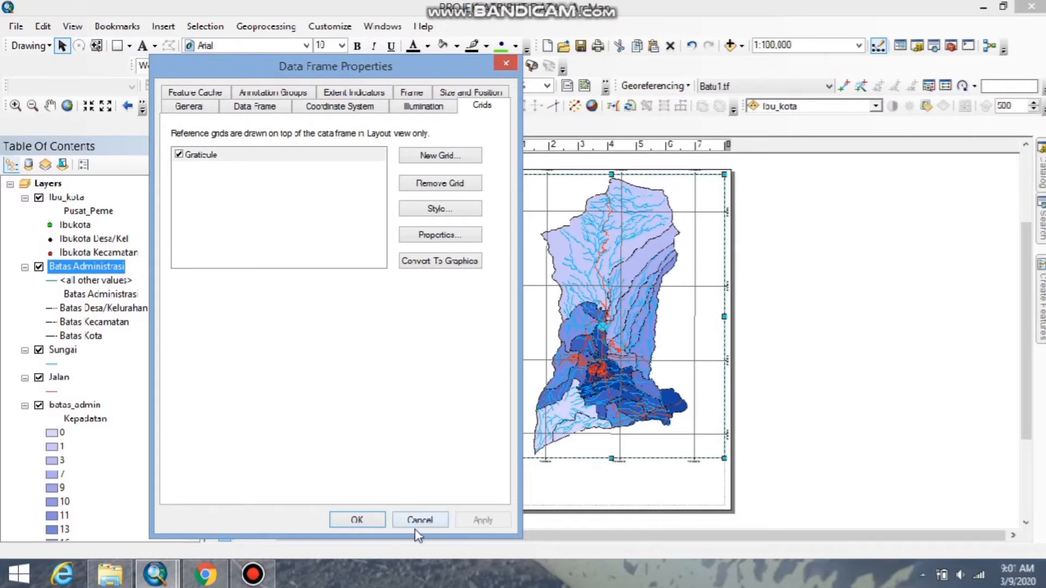
left_click(356, 522)
Examine the graticule labels along the frame edges and the map details on the layout page.
scroll(607, 432, "up", 3)
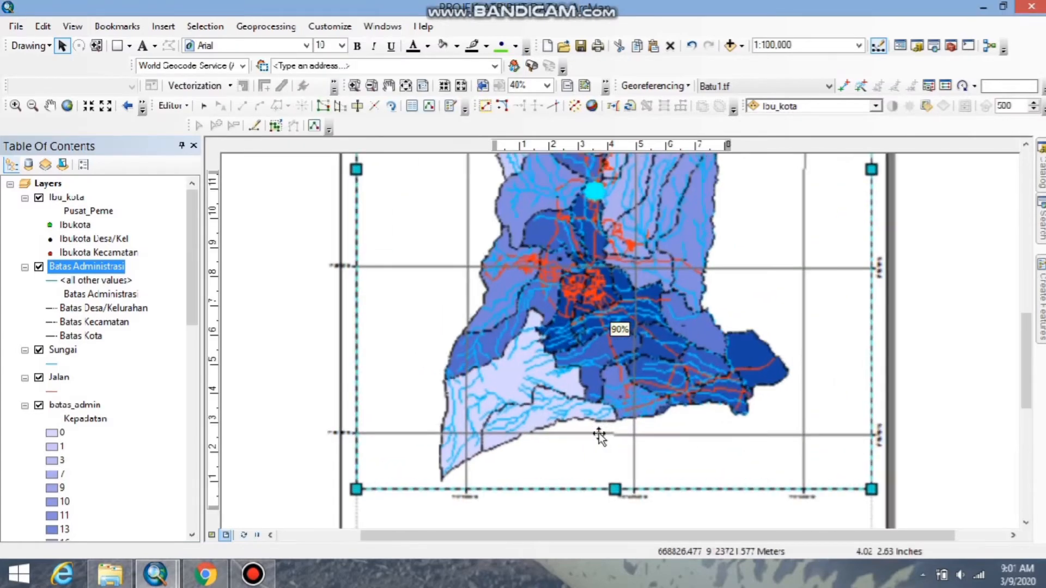
scroll(616, 490, "up", 3)
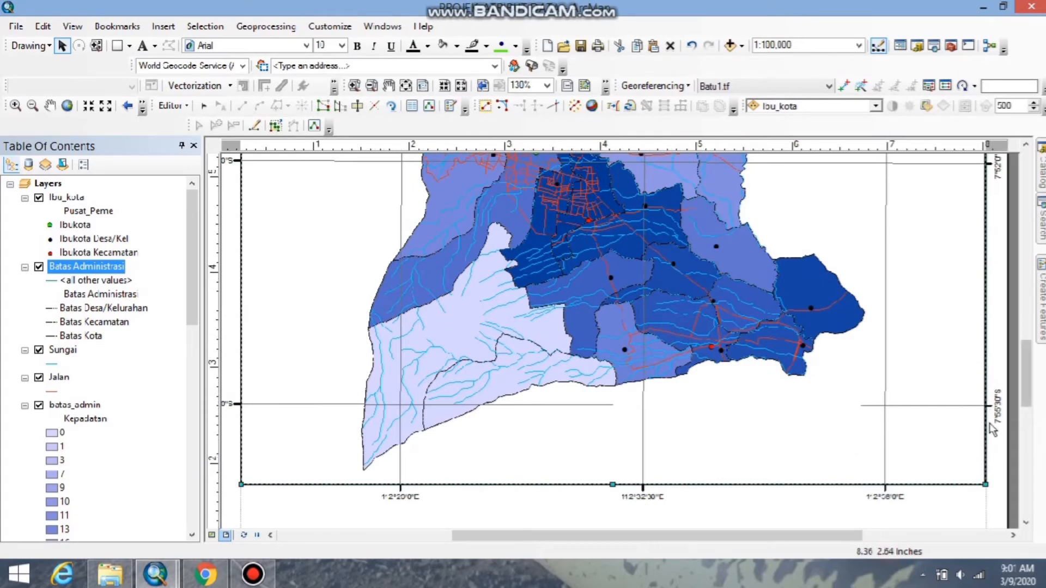
scroll(687, 445, "down", 3)
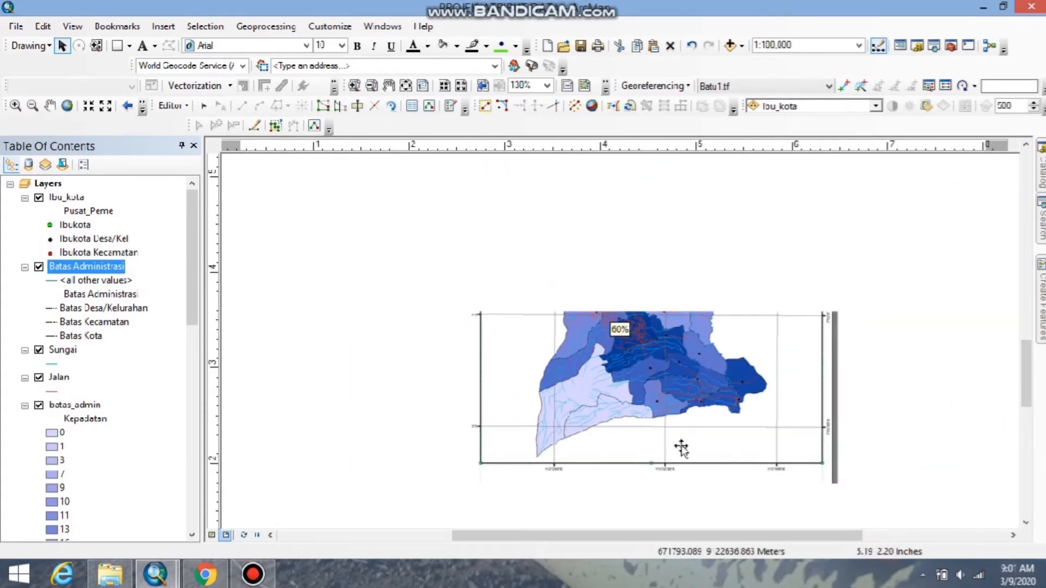
scroll(681, 448, "down", 3)
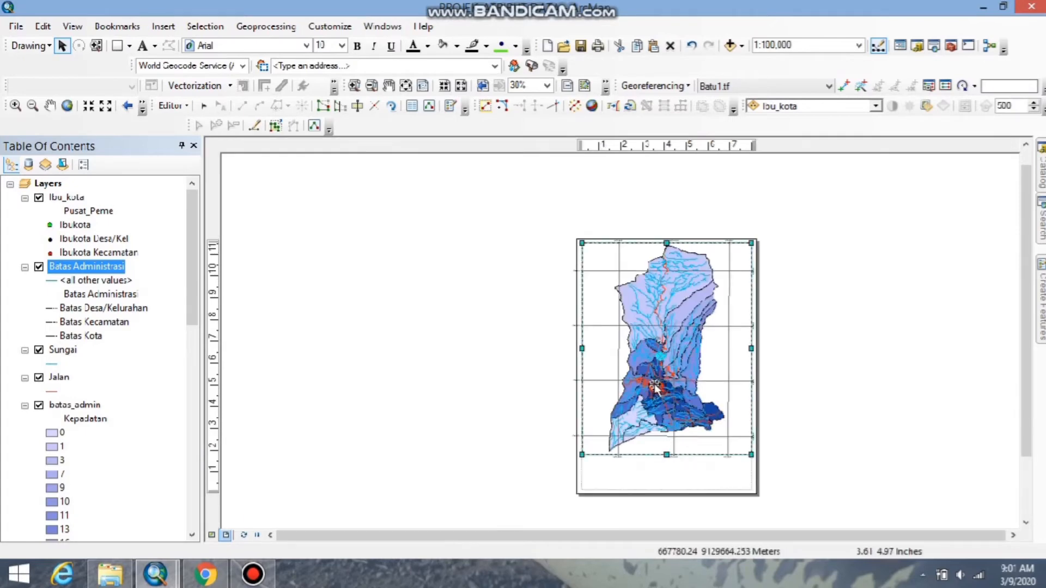
scroll(656, 390, "up", 3)
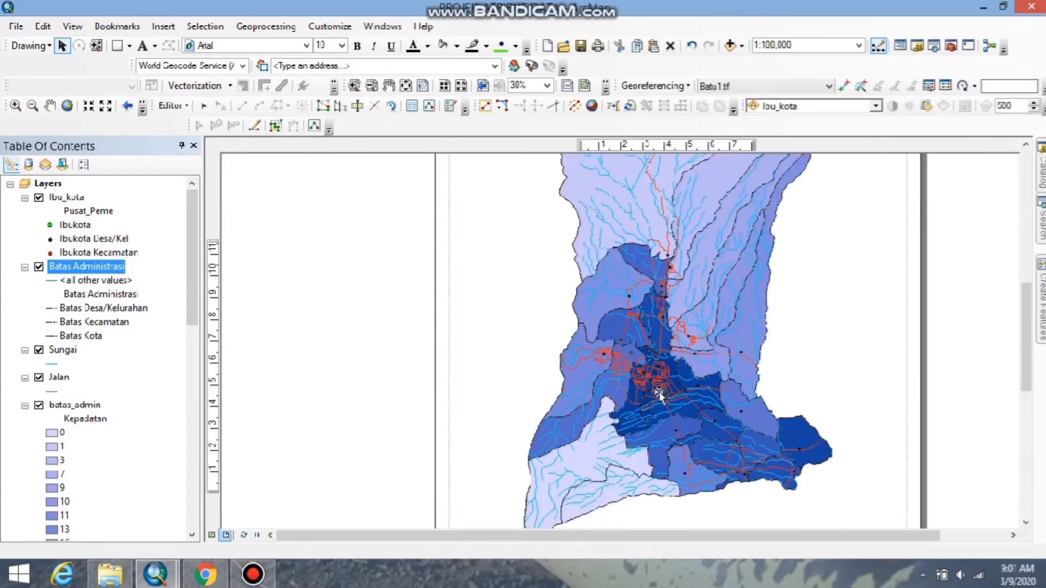
scroll(632, 455, "up", 2)
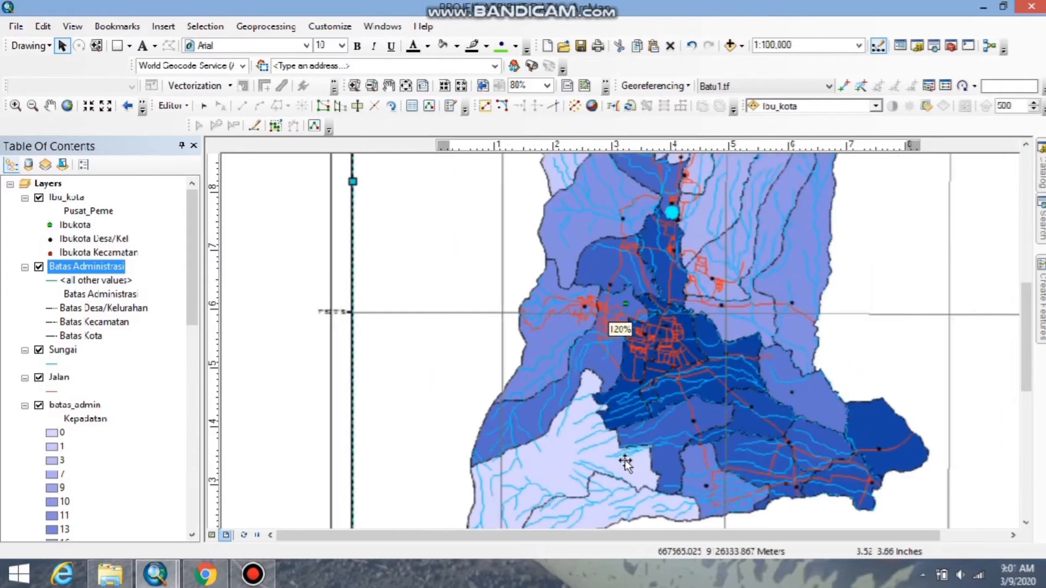
Draw a rectangle about 2.5 by 1.4 inches below the map frame, in the page's lower-left margin corner.
scroll(625, 462, "down", 3)
scroll(624, 463, "down", 3)
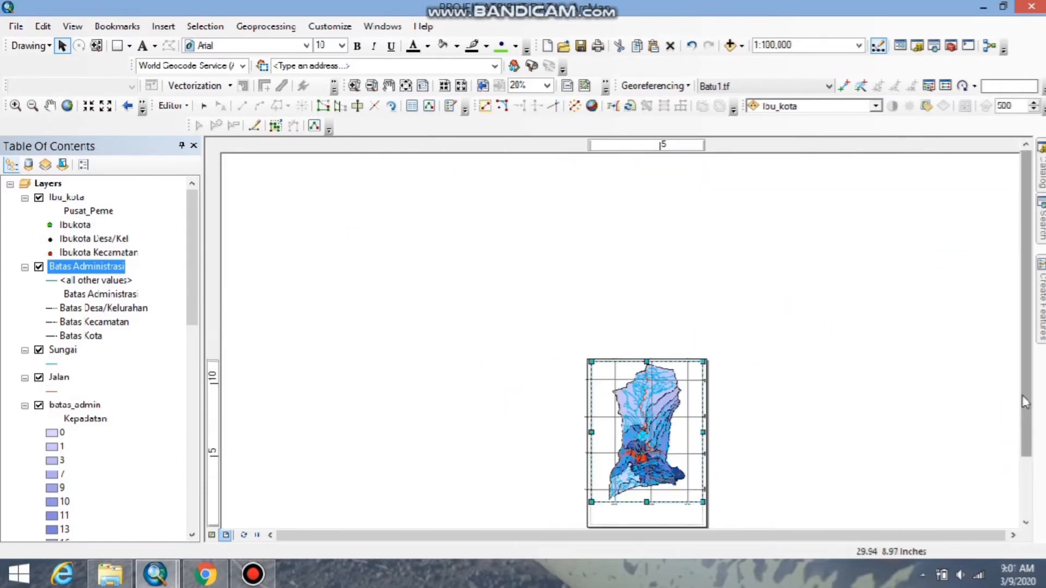
left_click_drag(1021, 382, 1029, 474)
scroll(610, 484, "up", 3)
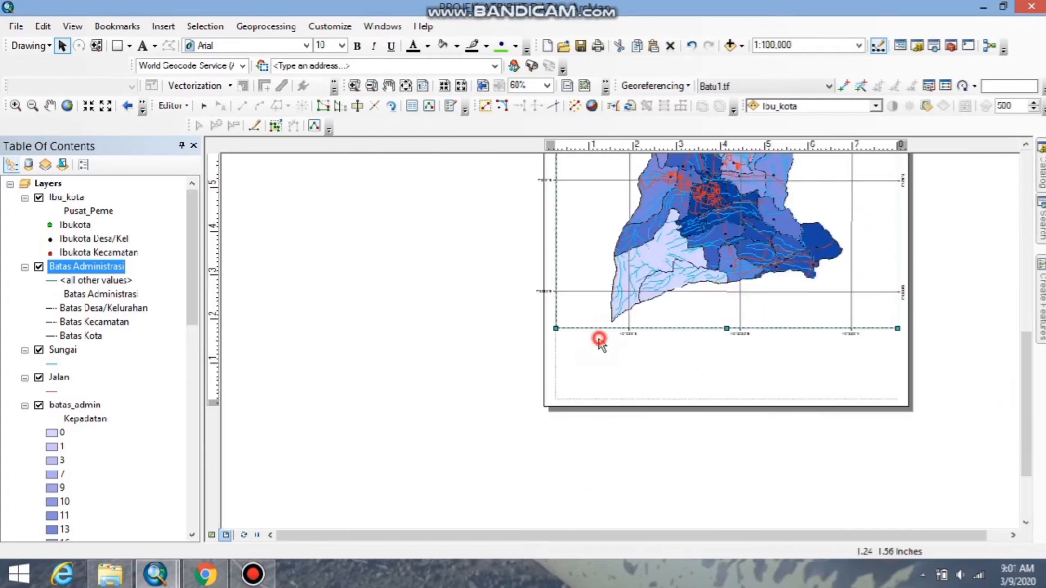
scroll(756, 354, "down", 2)
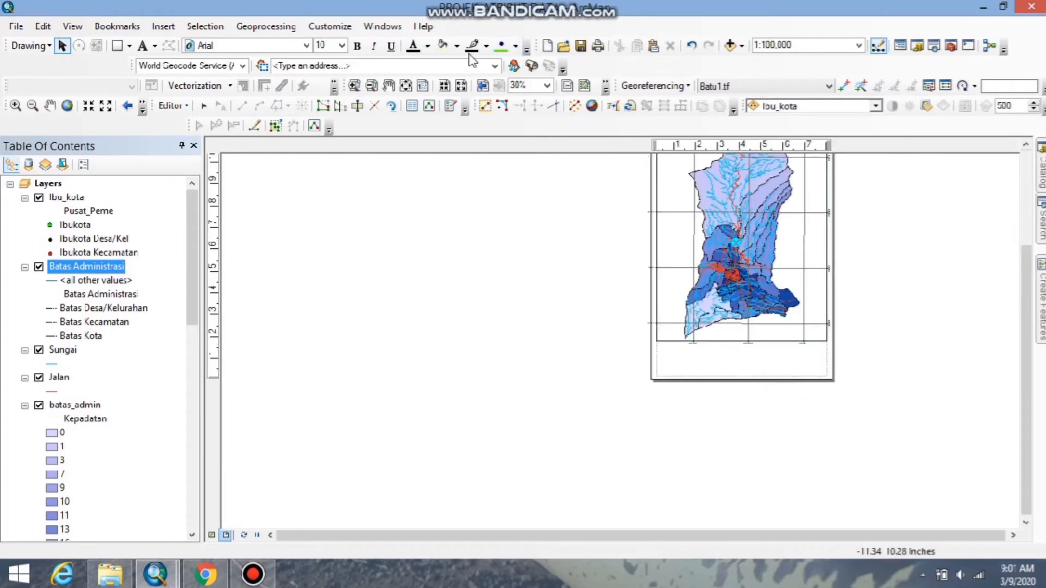
left_click(129, 46)
left_click(126, 61)
scroll(750, 369, "up", 3)
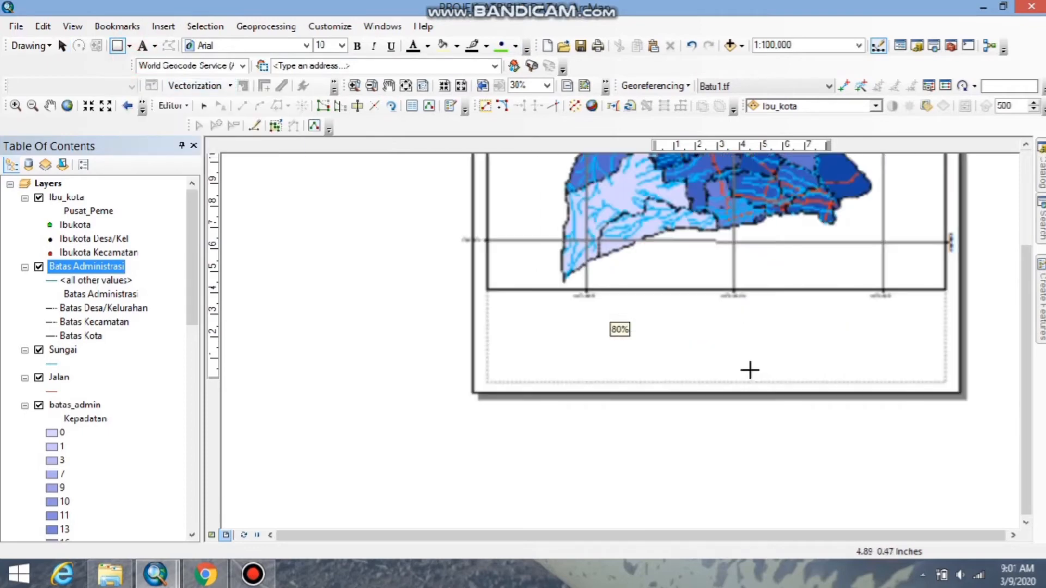
scroll(762, 355, "down", 2)
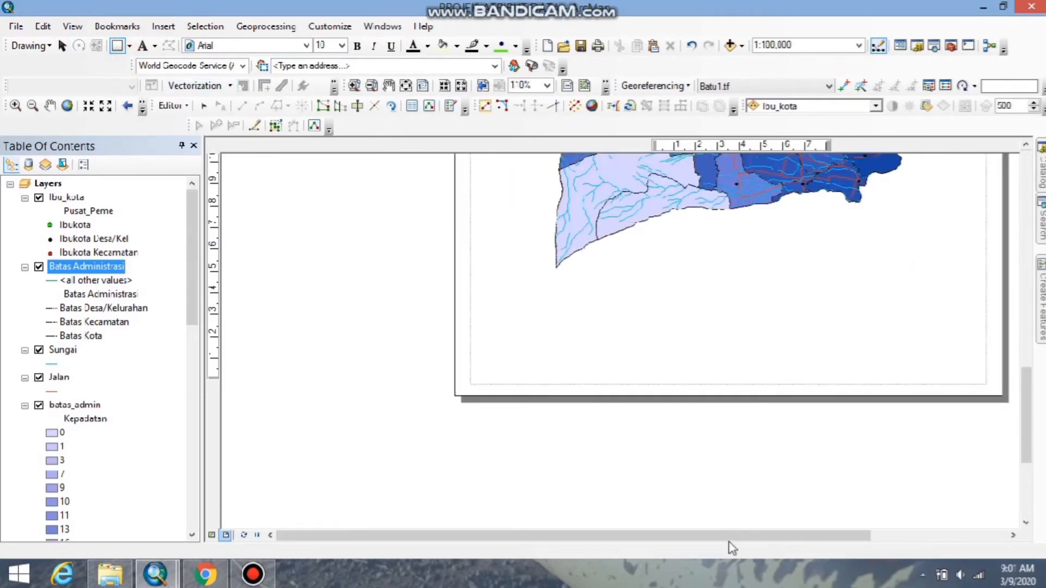
left_click_drag(724, 537, 785, 541)
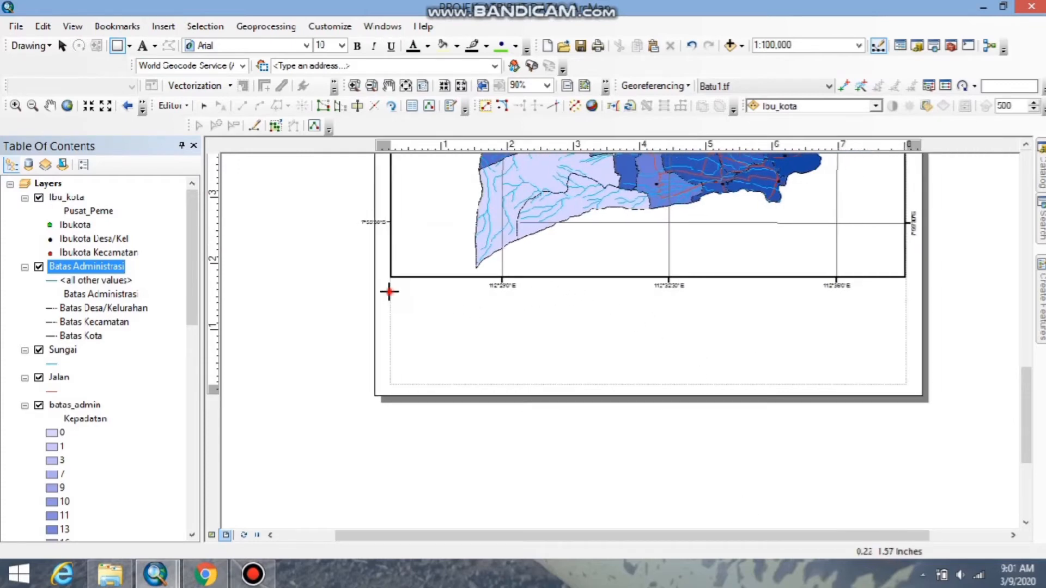
left_click_drag(389, 292, 556, 385)
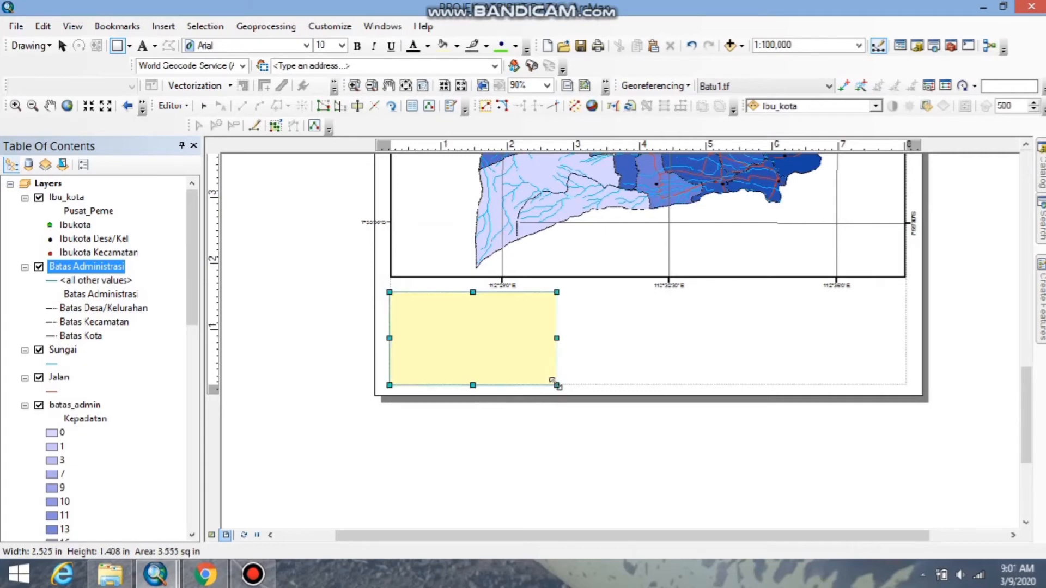
Duplicate the rectangle twice and align the copies beside it as a row of three boxes below the map frame.
right_click(496, 345)
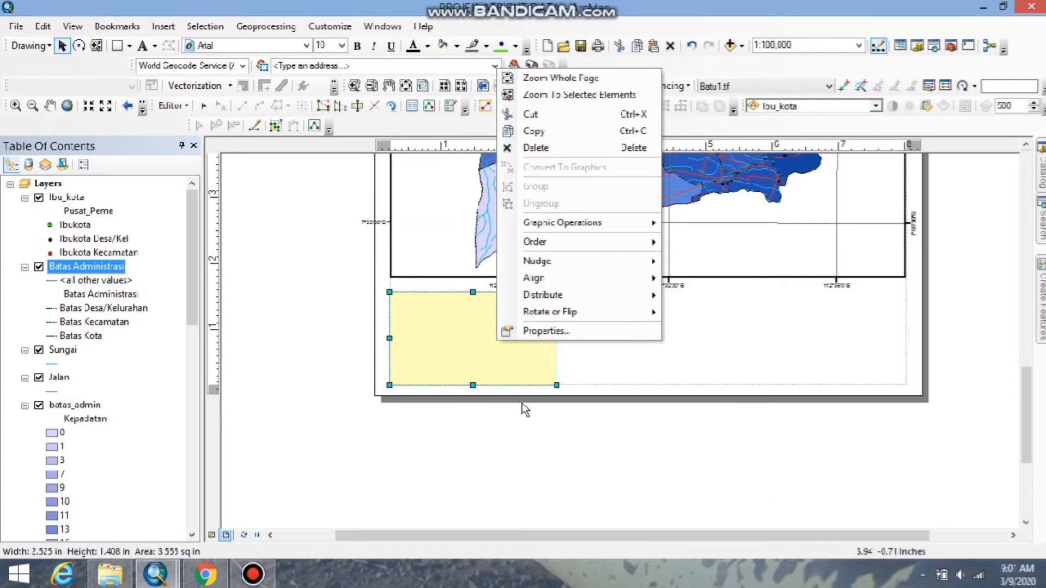
left_click(454, 361)
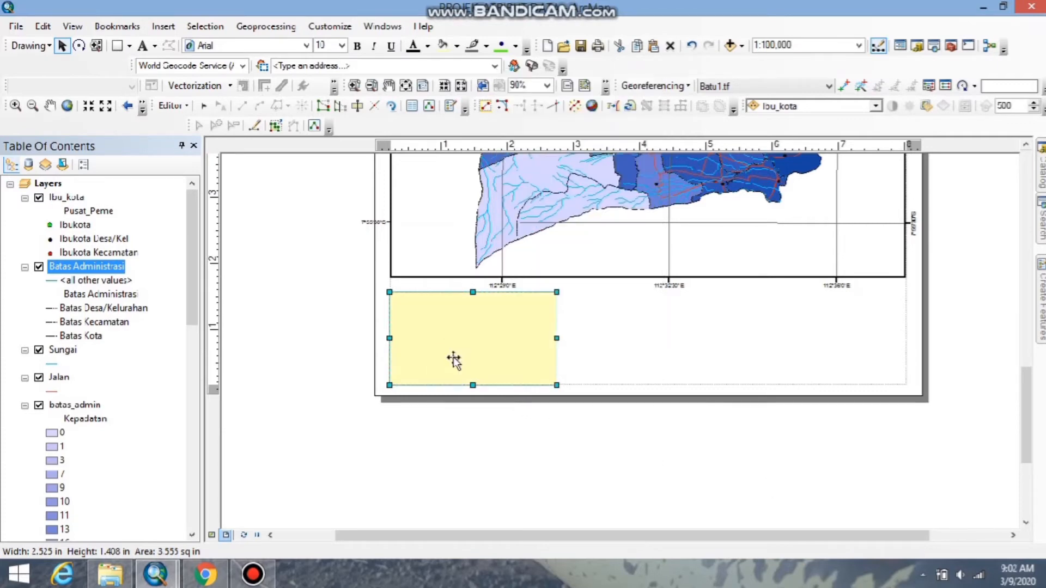
key("ctrl+v")
left_click_drag(544, 321, 878, 309)
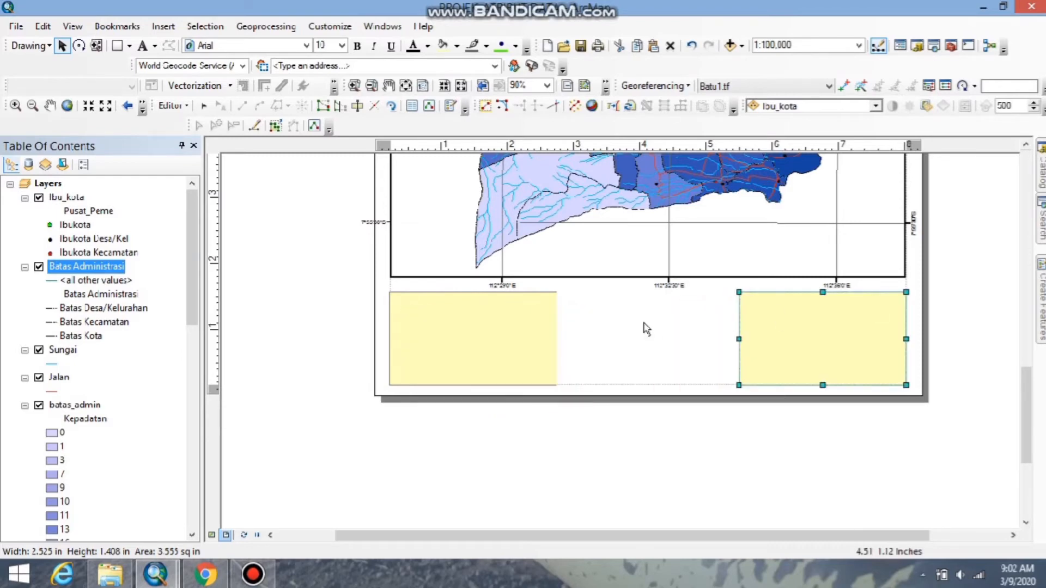
key("ctrl+v")
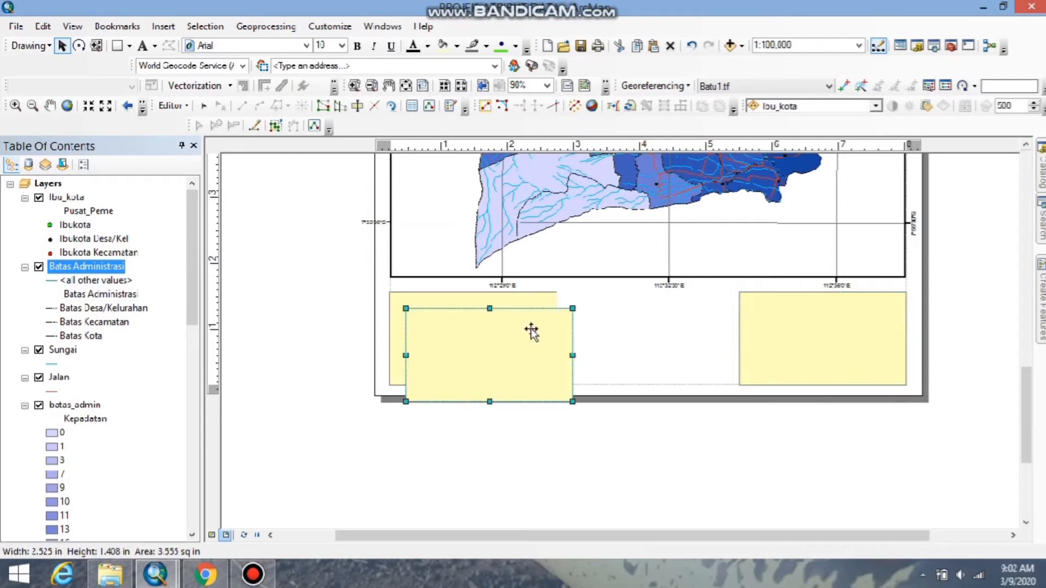
left_click_drag(542, 334, 703, 322)
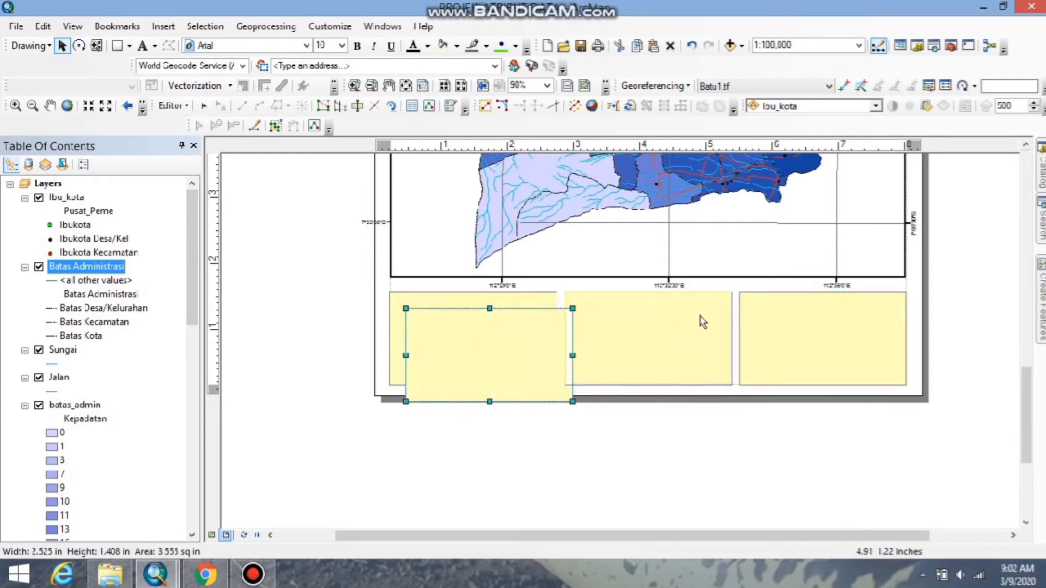
left_click(826, 454)
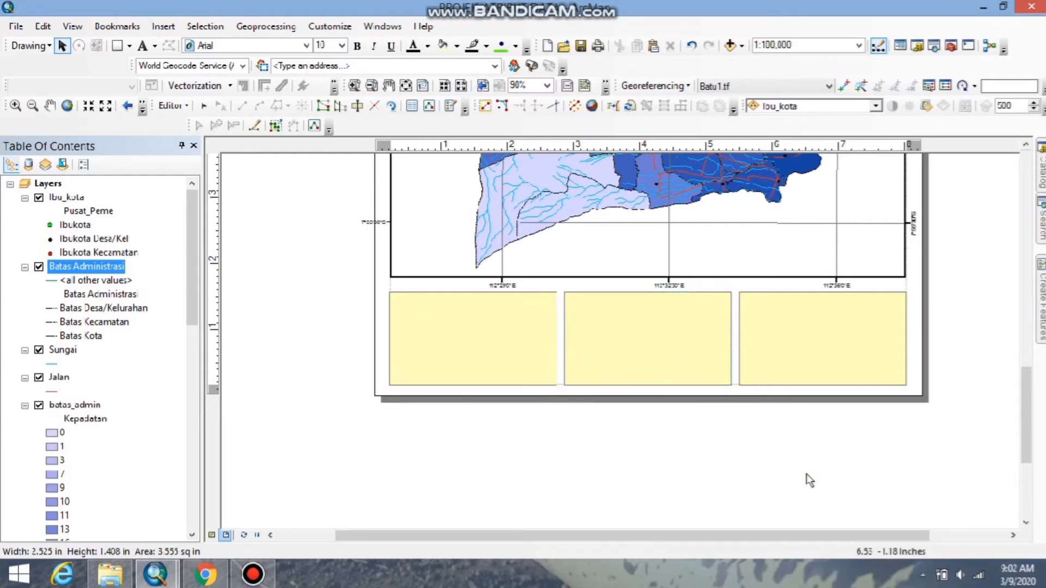
Set the leftmost box's fill to No Color and its outline to black.
left_click(467, 327)
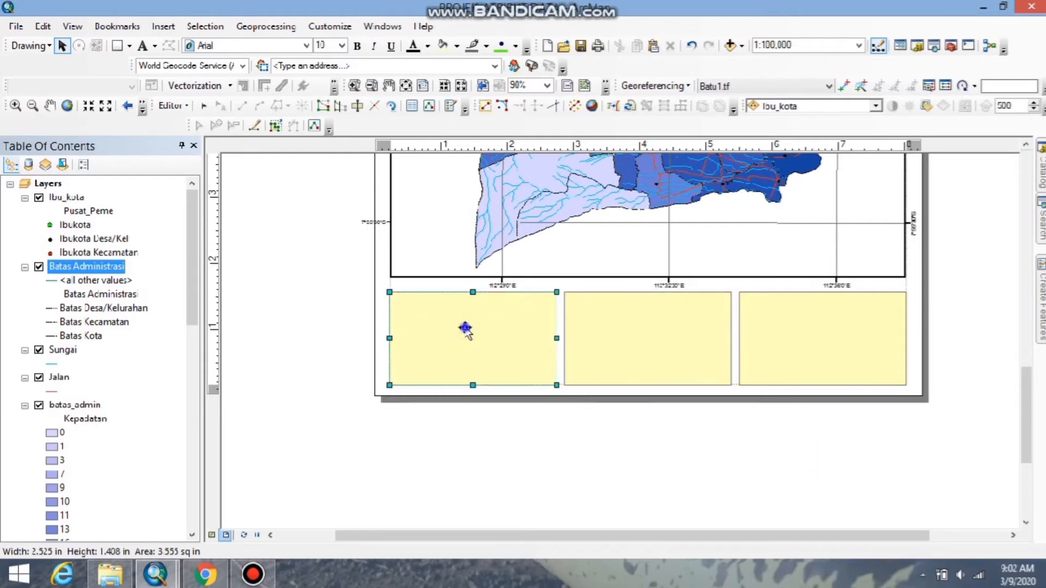
right_click(467, 327)
left_click(523, 317)
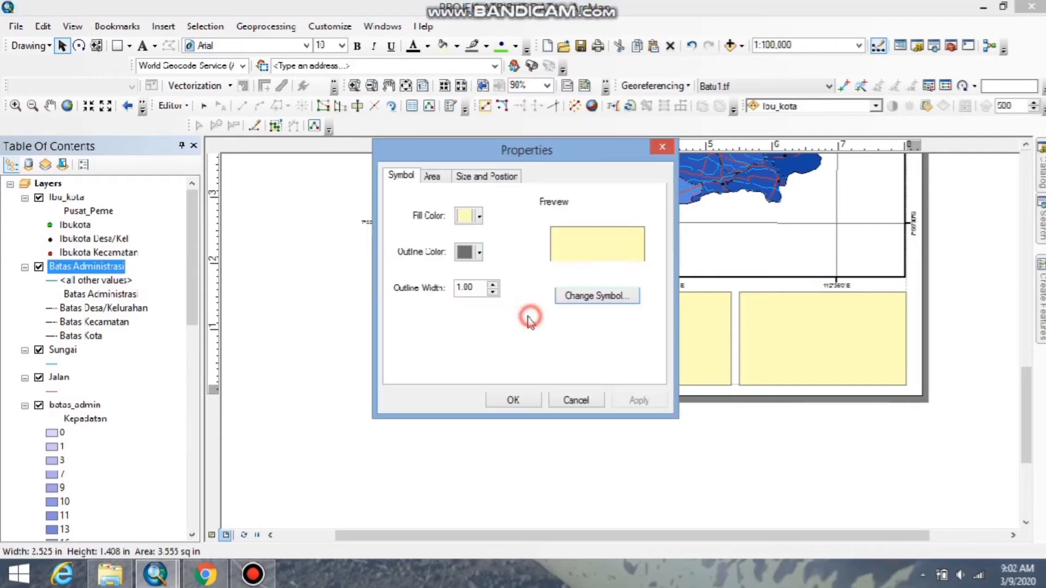
left_click(470, 216)
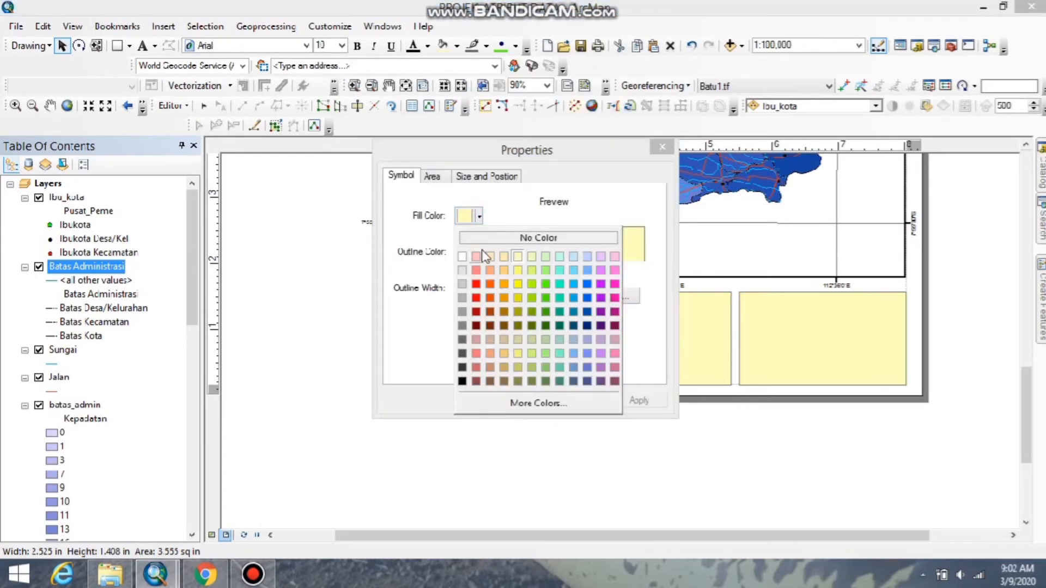
left_click(500, 238)
left_click(479, 252)
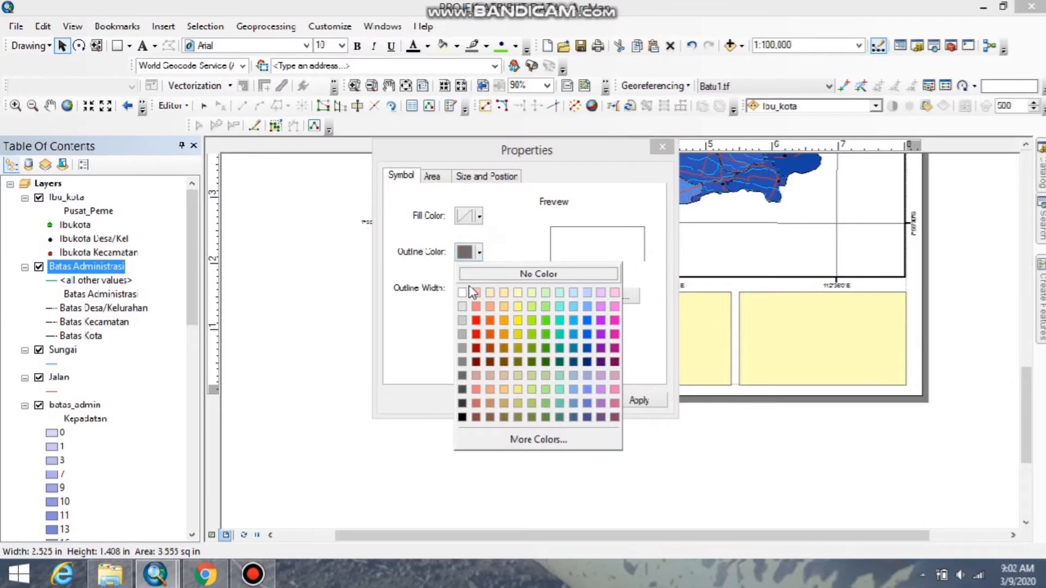
left_click(462, 417)
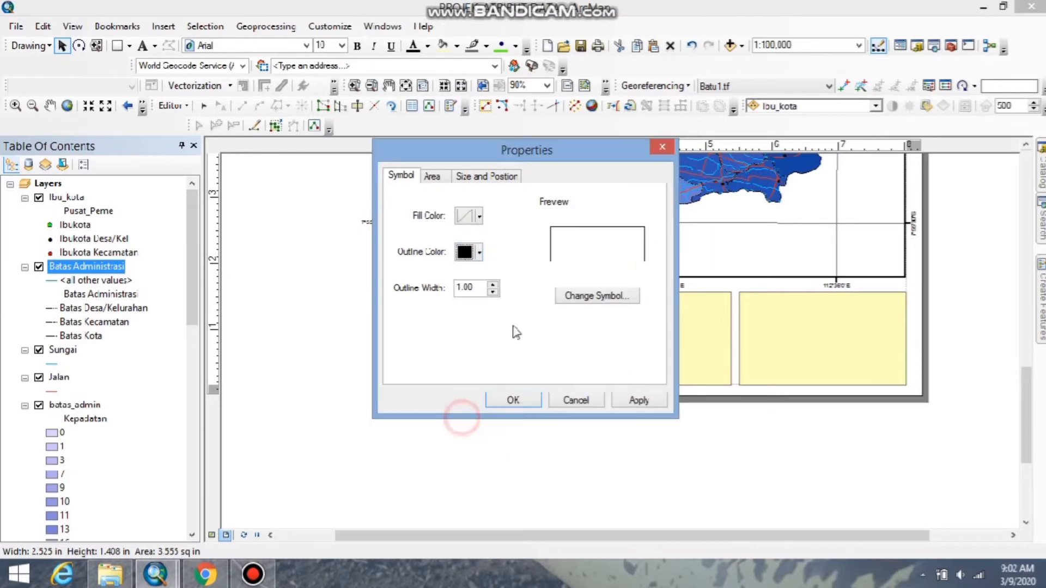
left_click(515, 398)
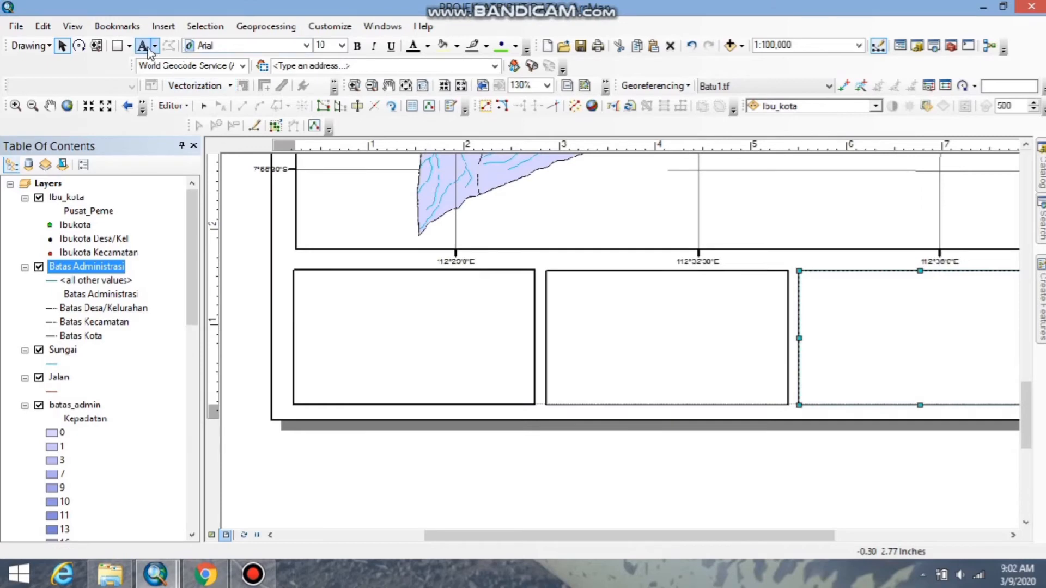
Draw a horizontal line about 2.5 inches long across the upper part of the middle box.
left_click(130, 46)
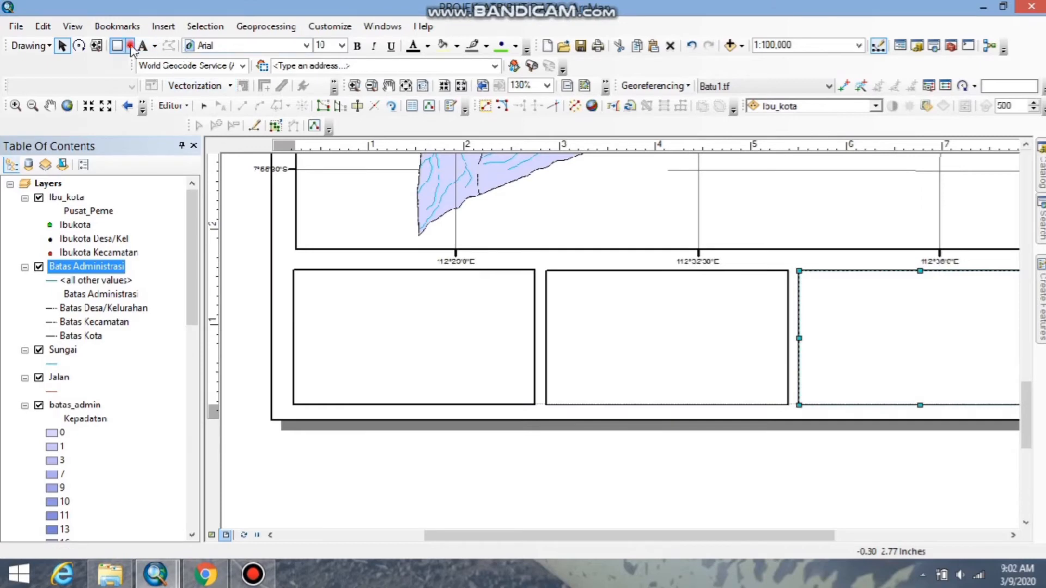
left_click(136, 131)
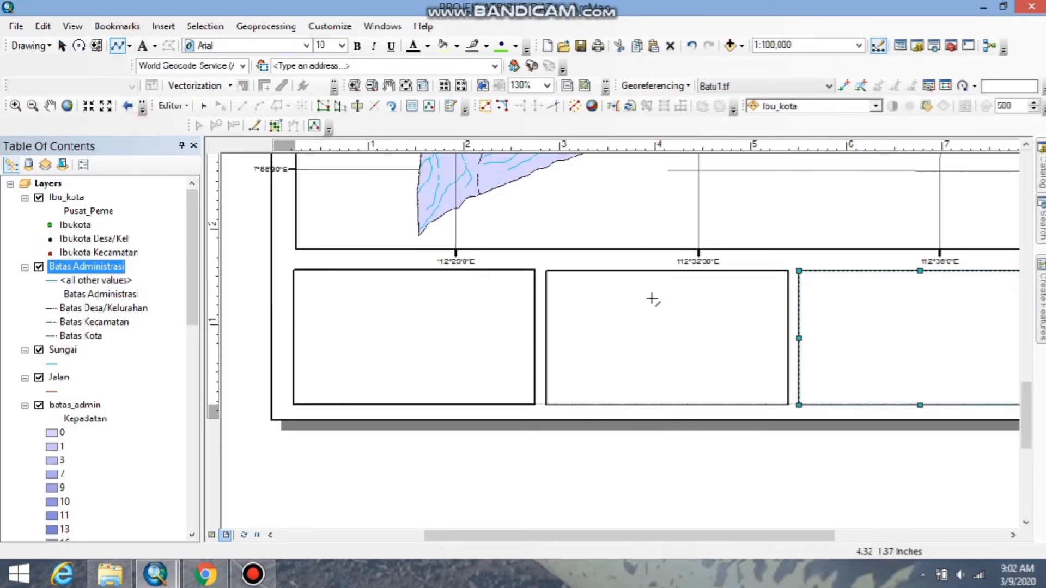
left_click(547, 302)
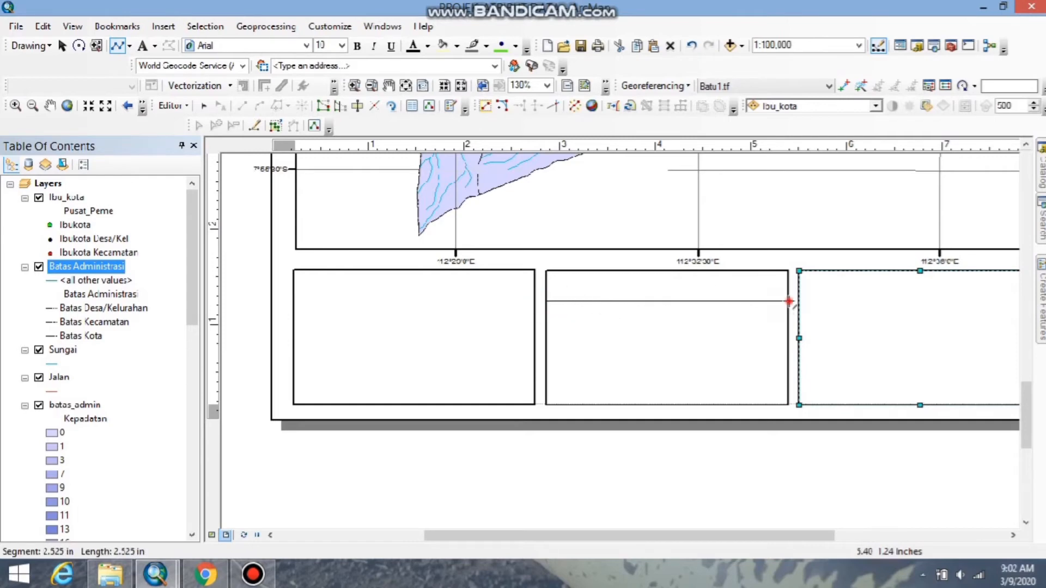
double_click(789, 302)
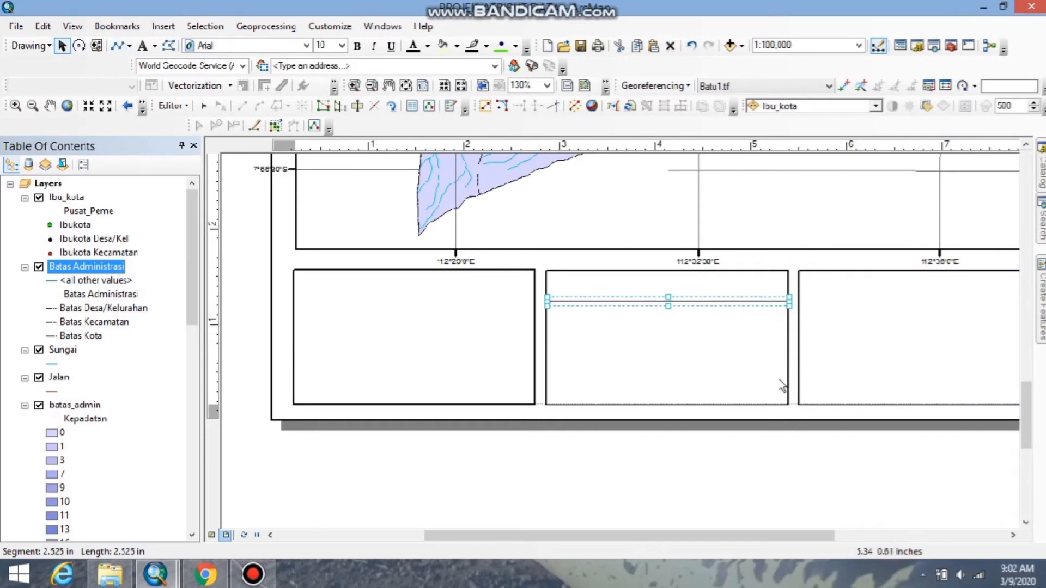
left_click(769, 474)
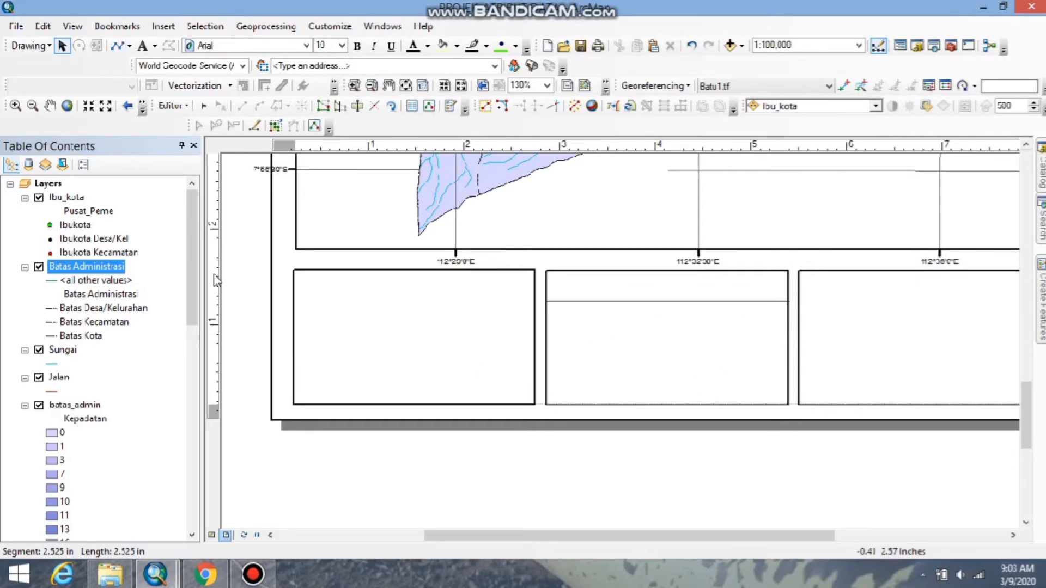
Start inserting a legend on the layout page.
scroll(518, 304, "up", 3)
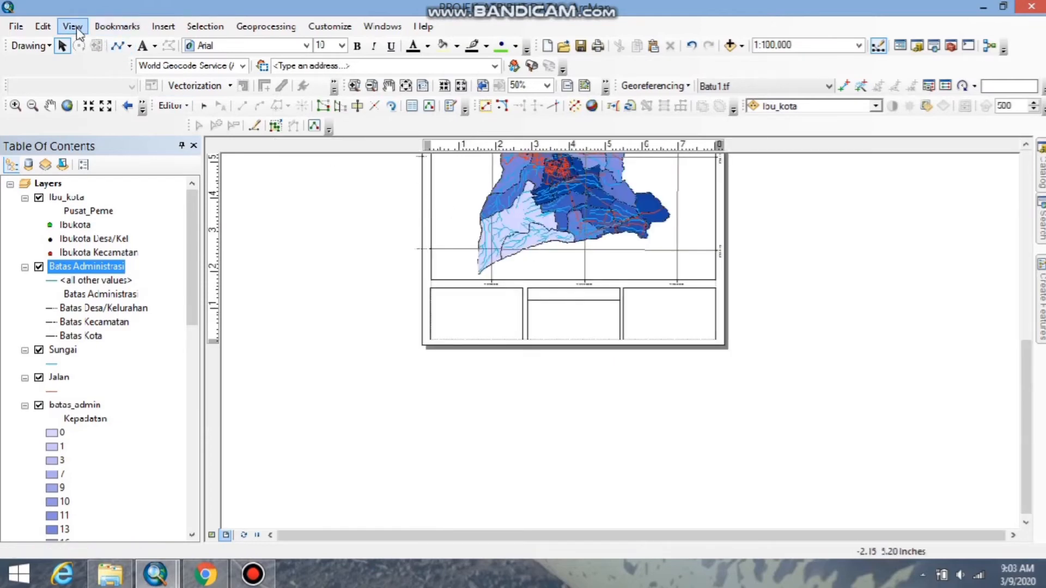
left_click(161, 26)
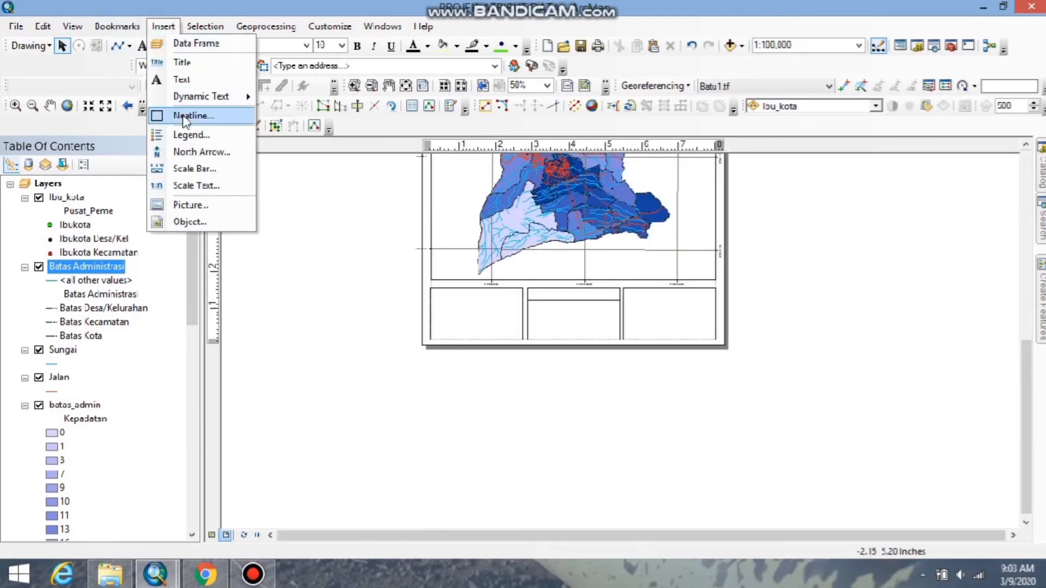
left_click(192, 135)
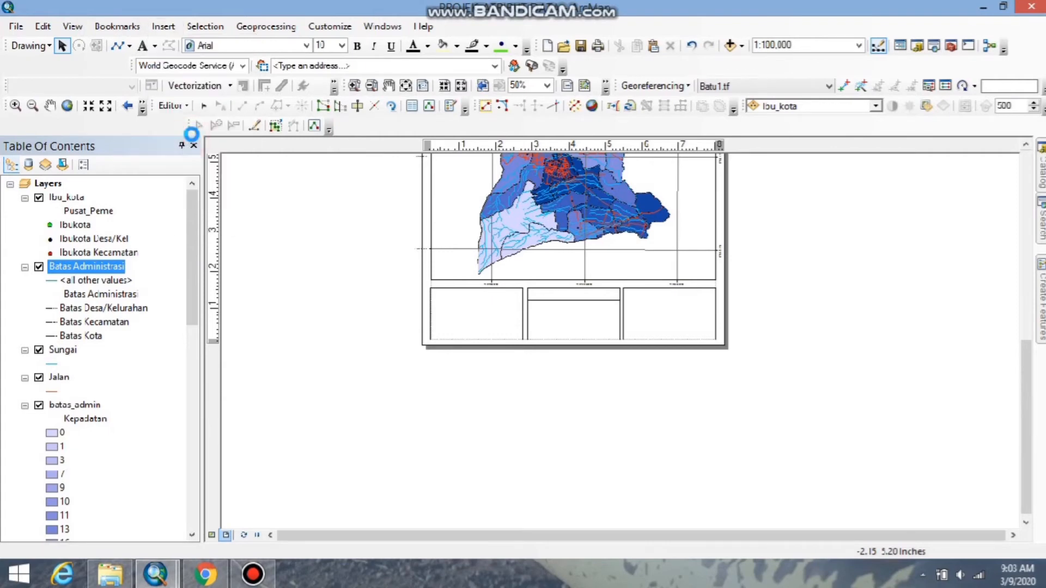
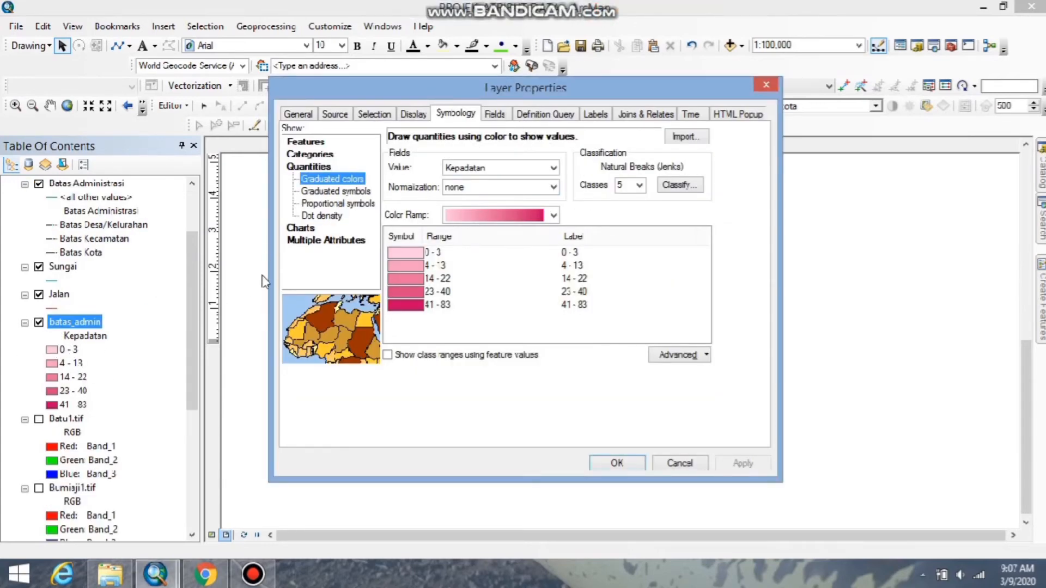
Review the class count, color ramp and value field options of the batas_admin layer's graduated colors symbology.
left_click(640, 186)
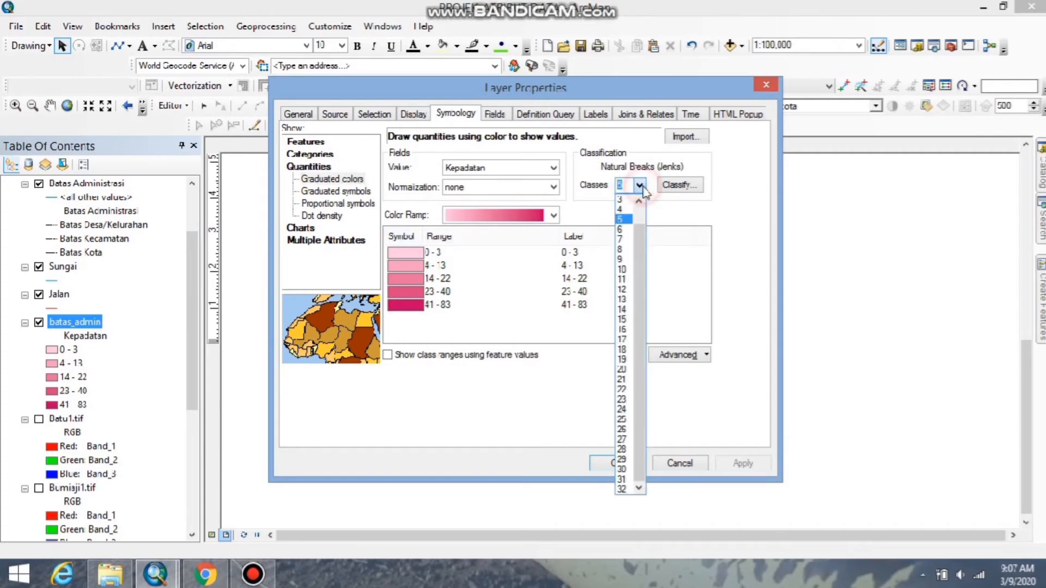
key("Up")
key("Up")
left_click(640, 186)
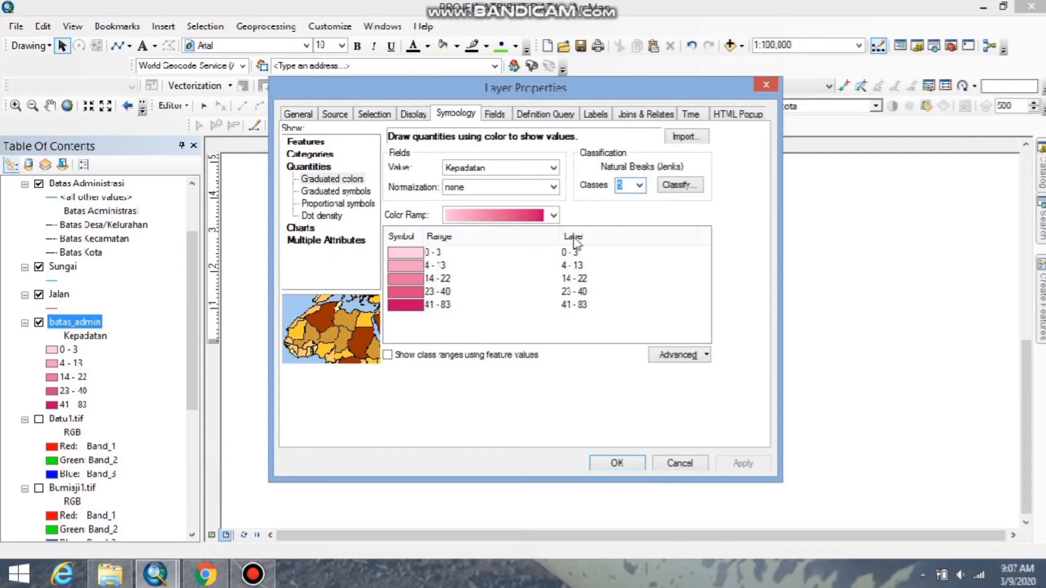
left_click(554, 216)
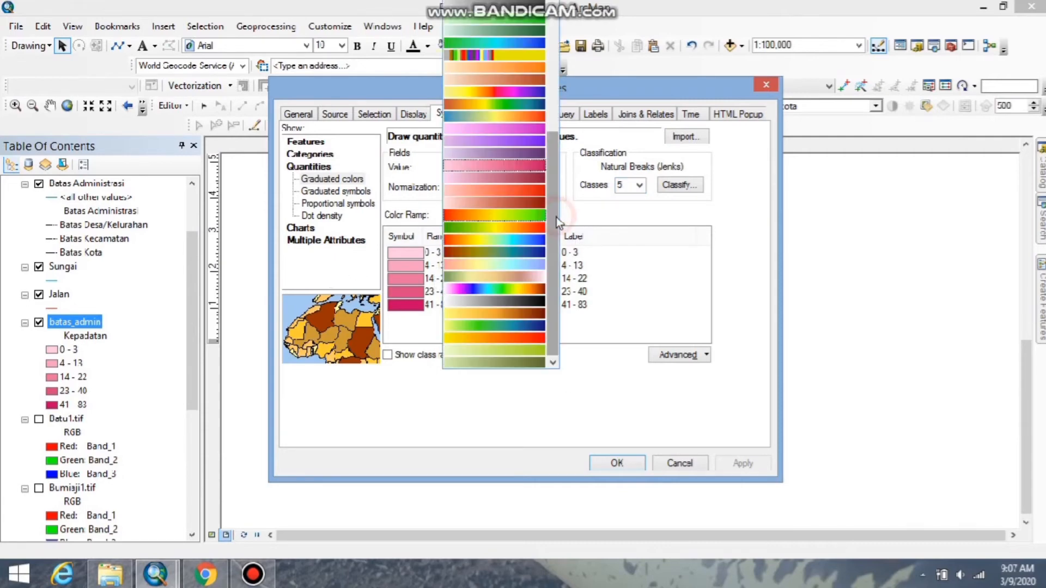
left_click(682, 218)
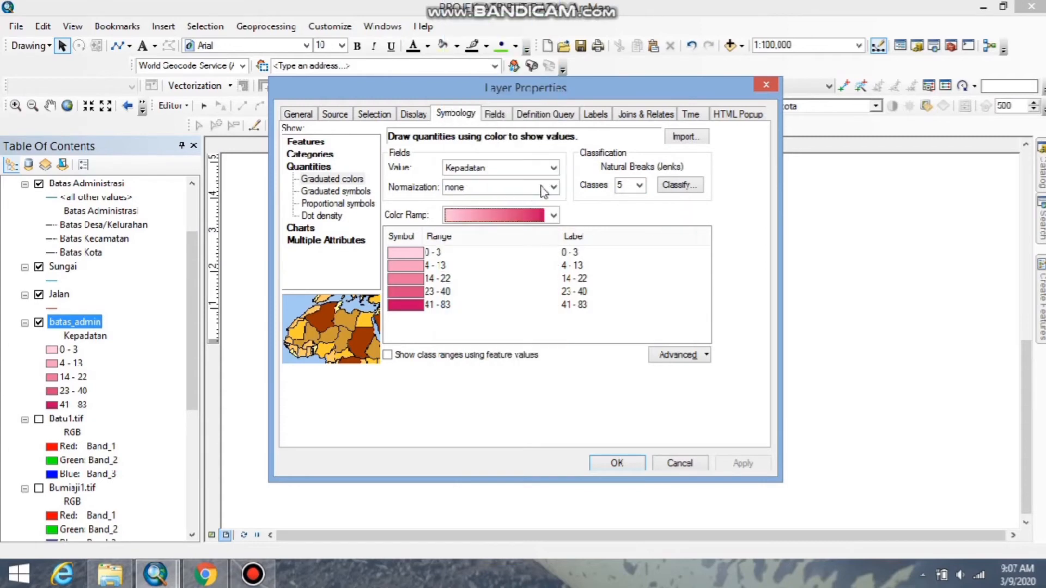
left_click(554, 168)
left_click(491, 242)
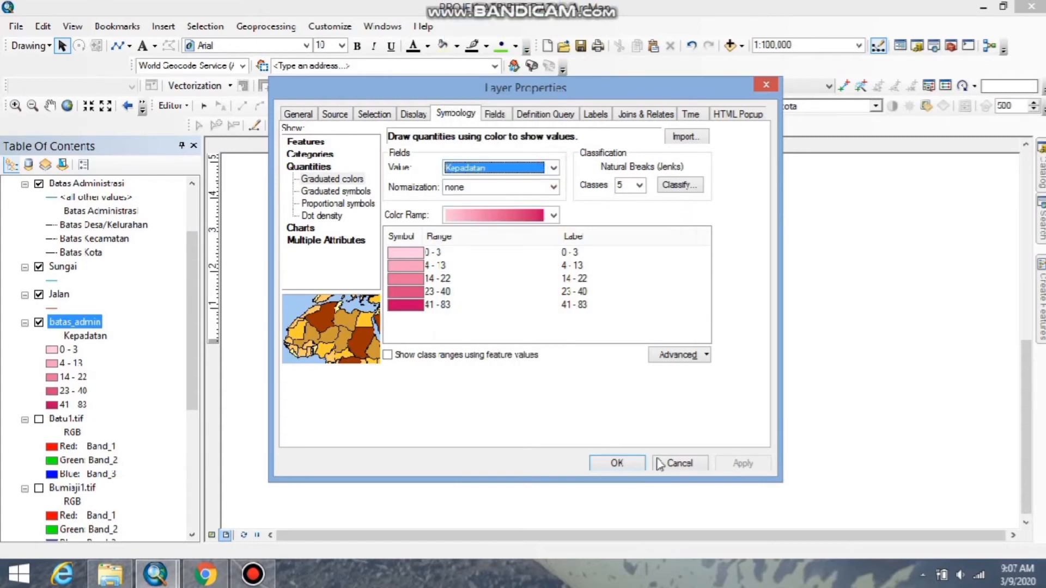
left_click(617, 462)
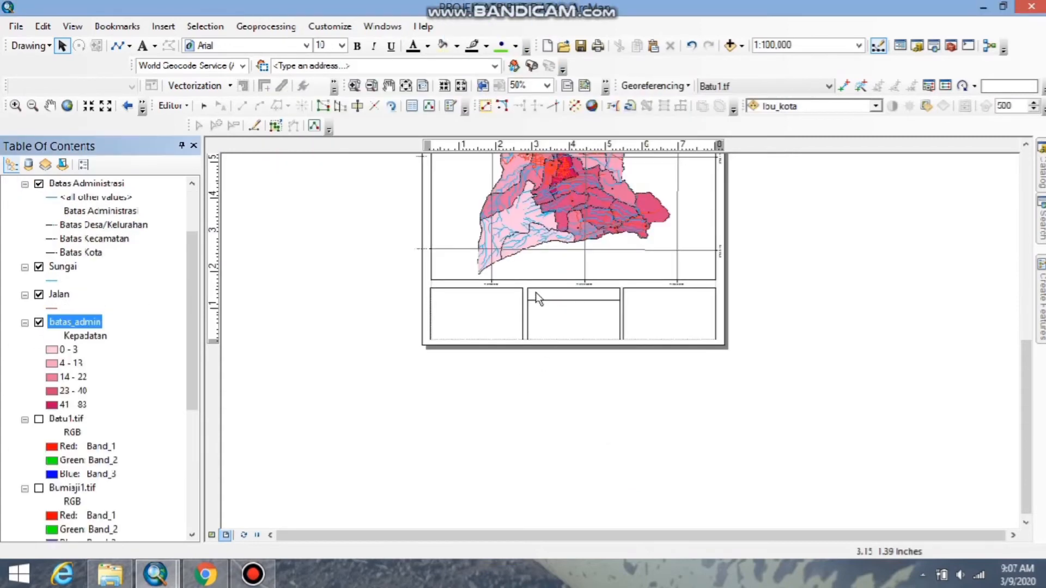
Start a one-column legend containing Ibu_kota, Batas Administrasi, Sungai, Jalan and batas_admin.
left_click_drag(1019, 411, 1024, 353)
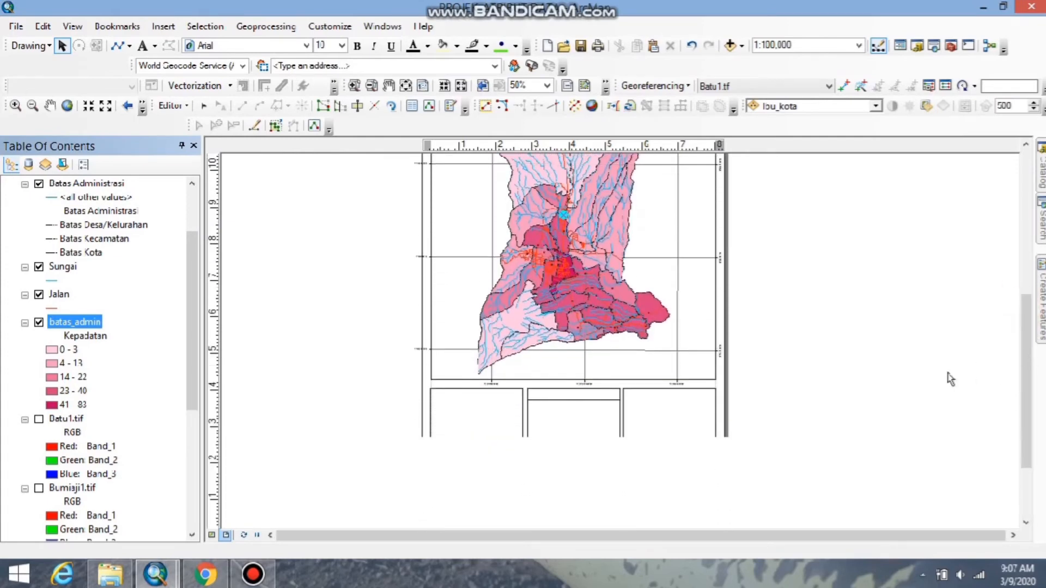
scroll(457, 442, "down", 3)
scroll(462, 446, "down", 2)
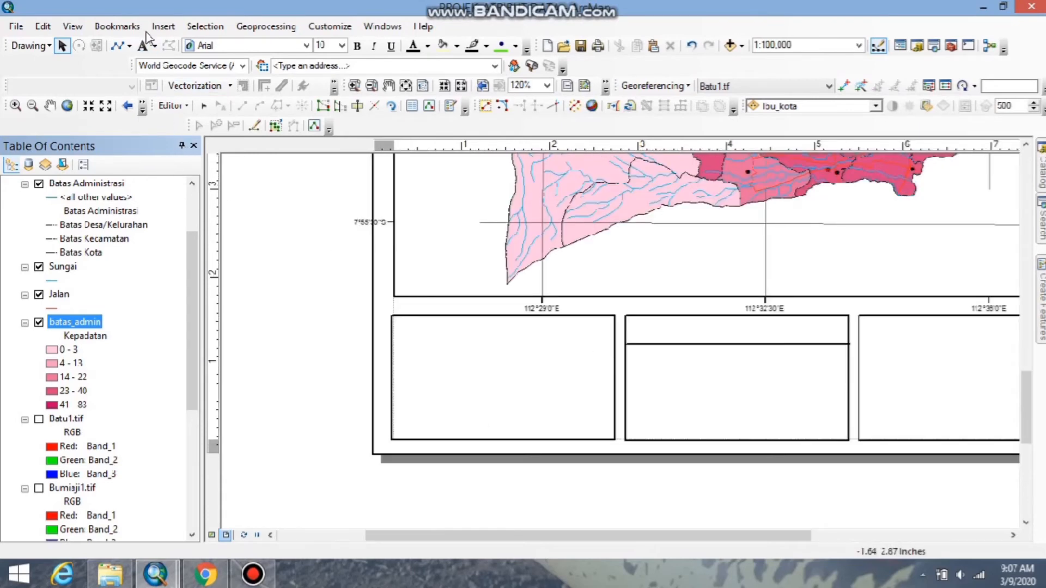
left_click(163, 26)
left_click(180, 134)
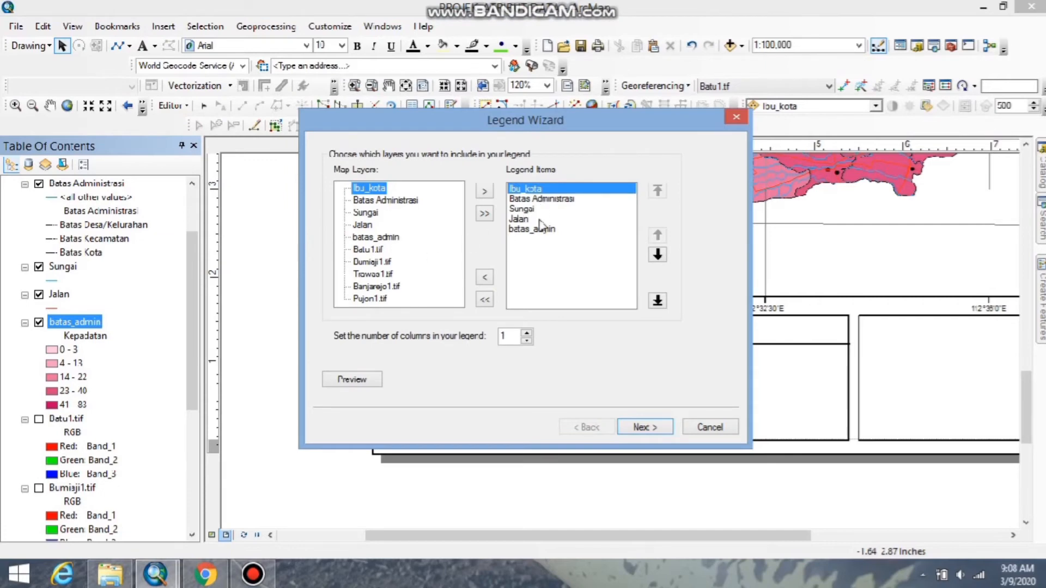
left_click(646, 426)
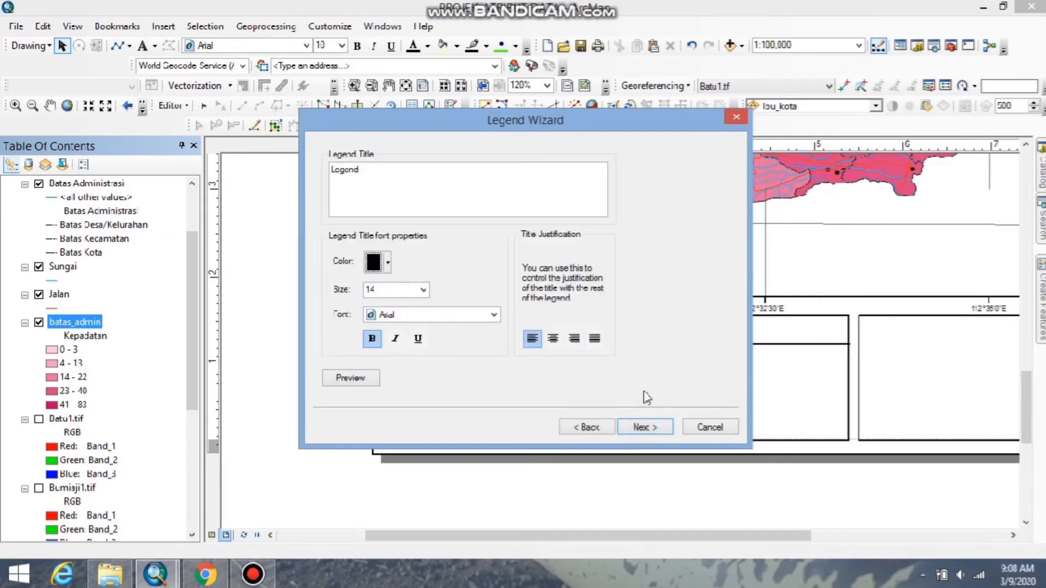
Title the legend LEGENDA and finish it with the default frame, patch and spacing settings.
double_click(374, 174)
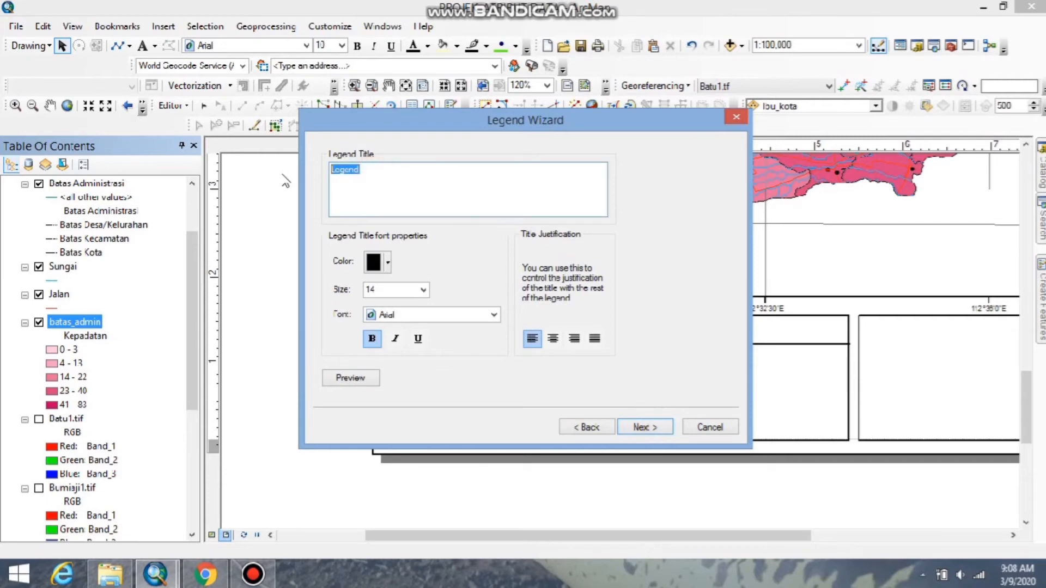
type("LEGENDA")
left_click(646, 427)
left_click(650, 430)
left_click(651, 428)
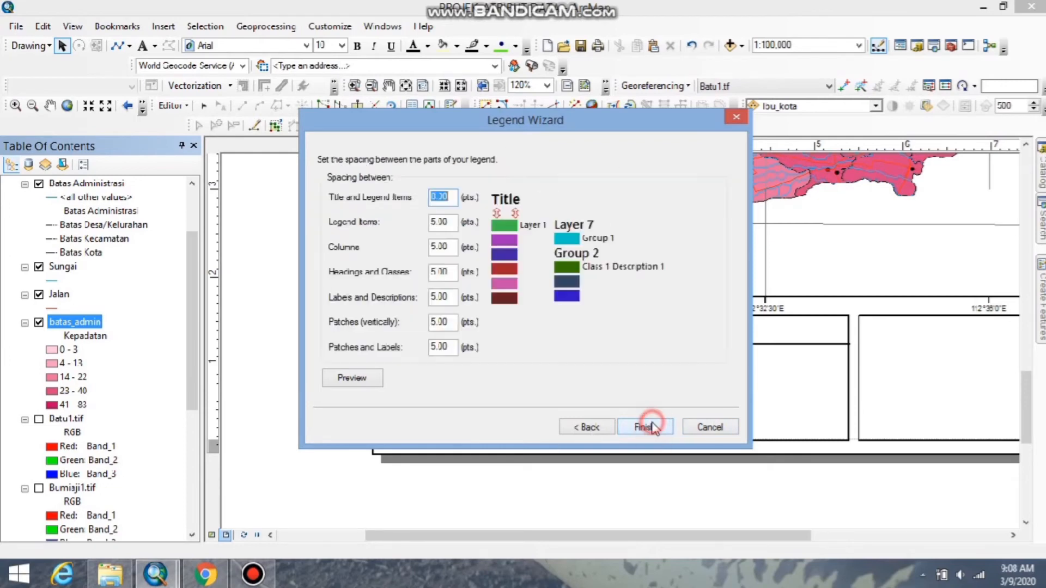
left_click(651, 429)
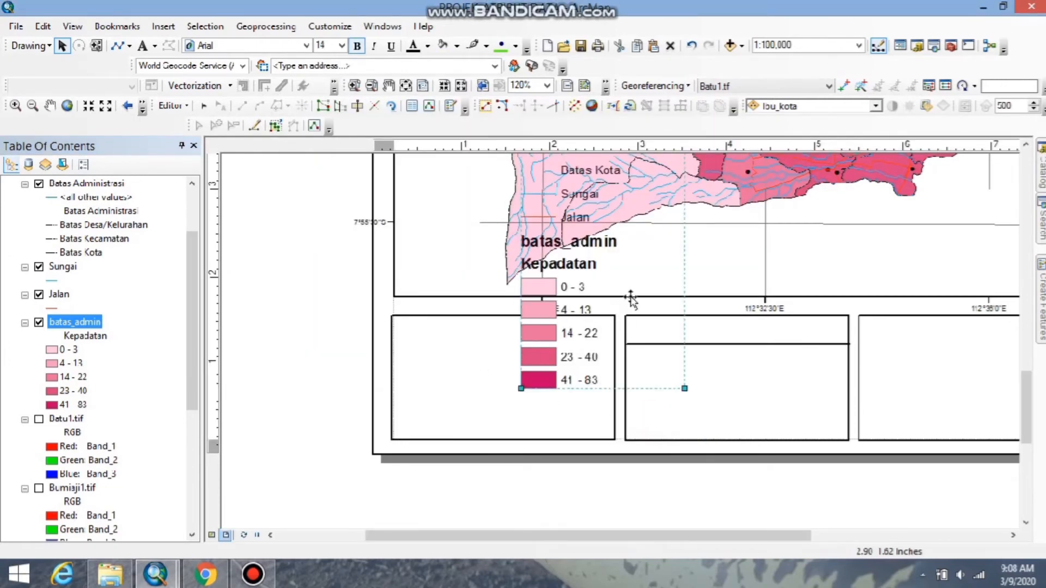
Move the legend off the map sheet into the empty area to the left of the page.
left_click_drag(630, 299, 503, 446)
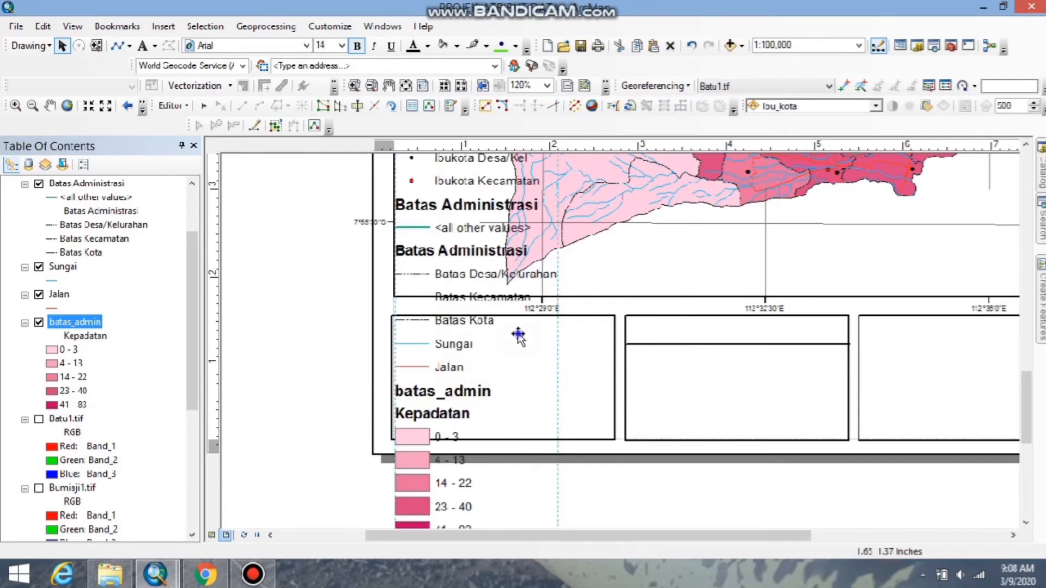
right_click(519, 335)
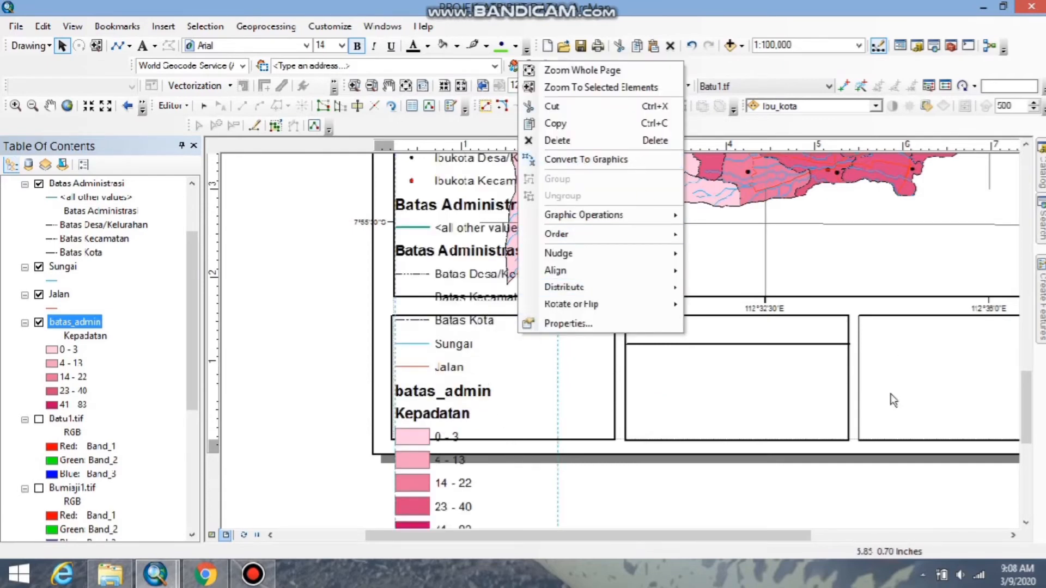
left_click(864, 497)
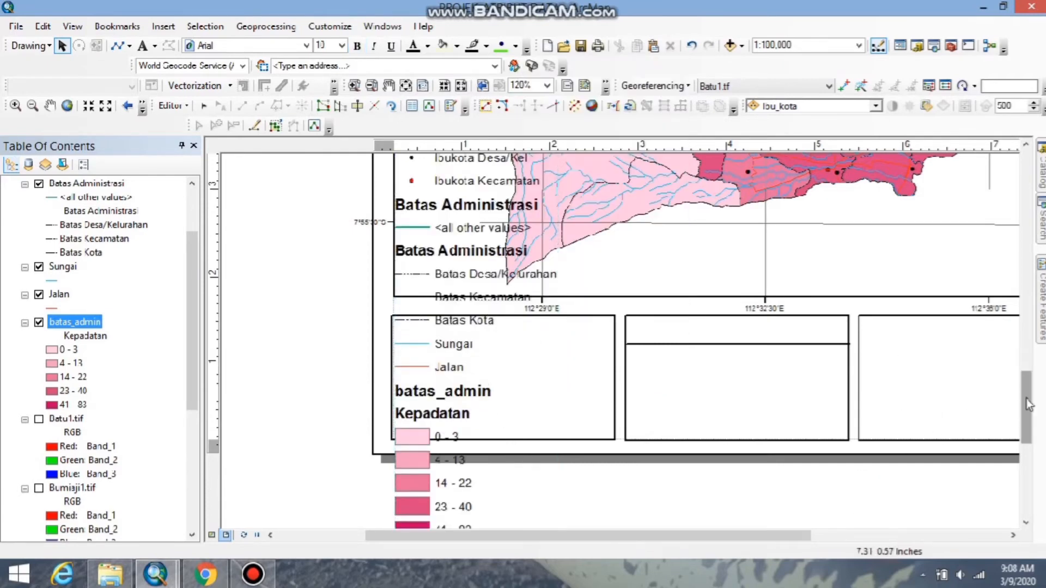
scroll(568, 438, "down", 5)
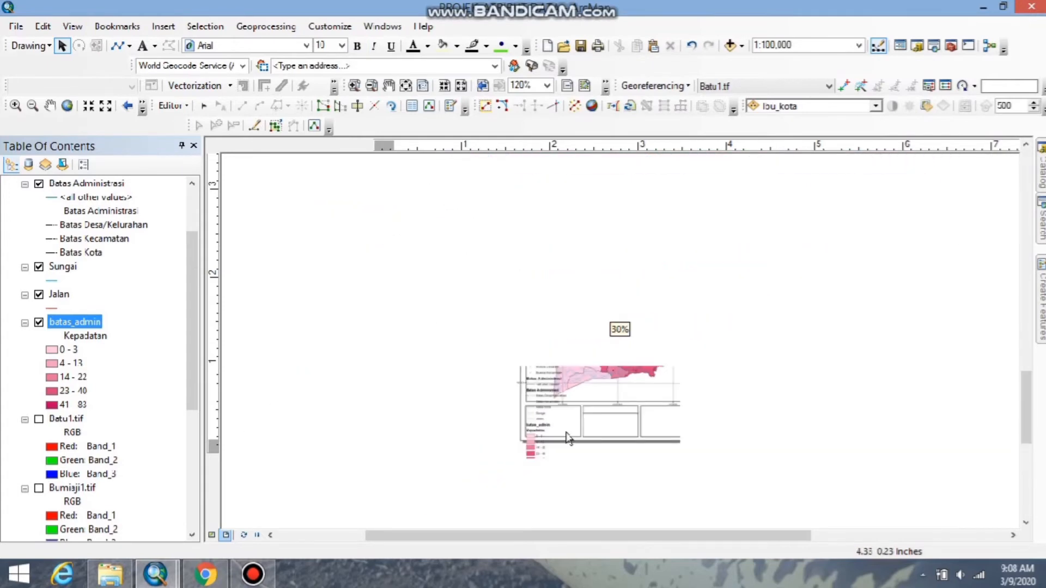
left_click(542, 365)
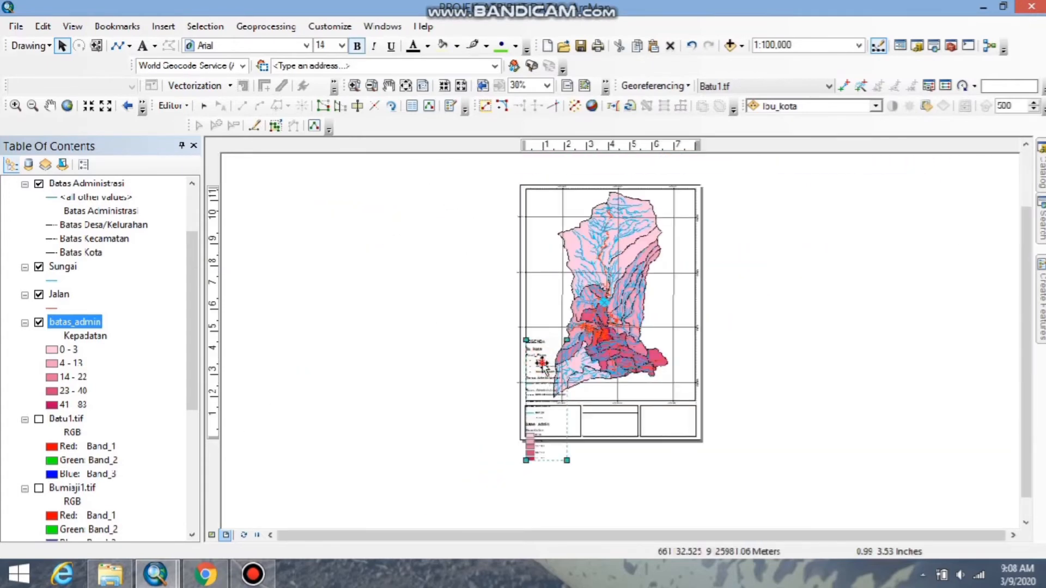
left_click_drag(542, 365, 361, 320)
Convert the legend to graphics and ungroup it fully into individual elements.
right_click(355, 317)
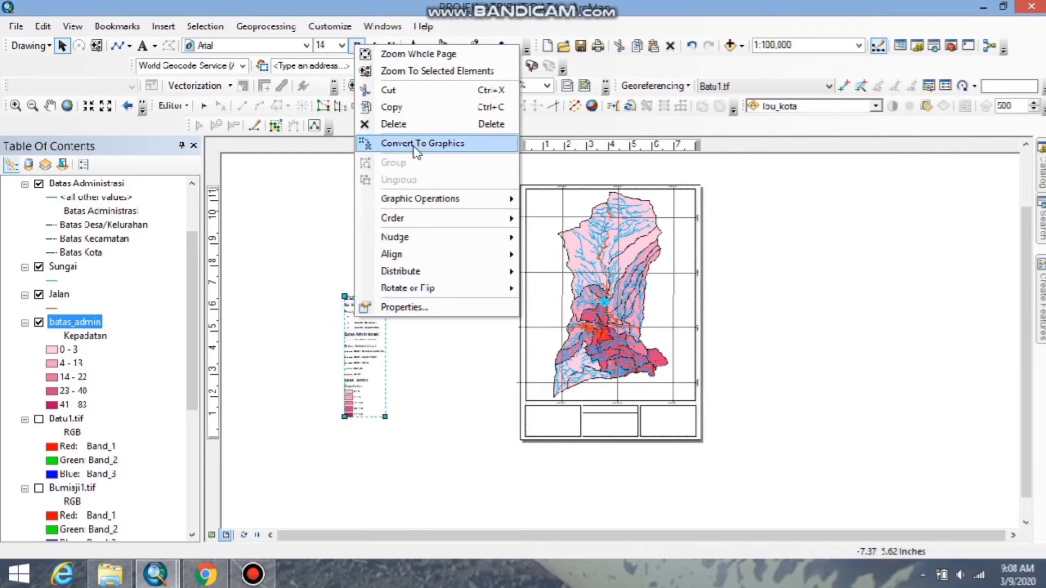
left_click(417, 143)
right_click(363, 319)
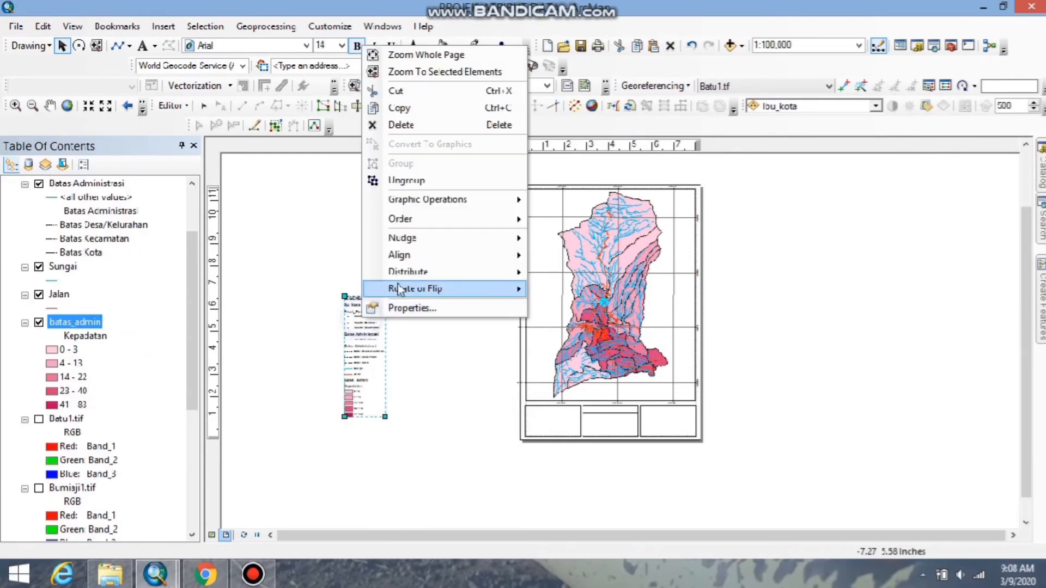
left_click(417, 182)
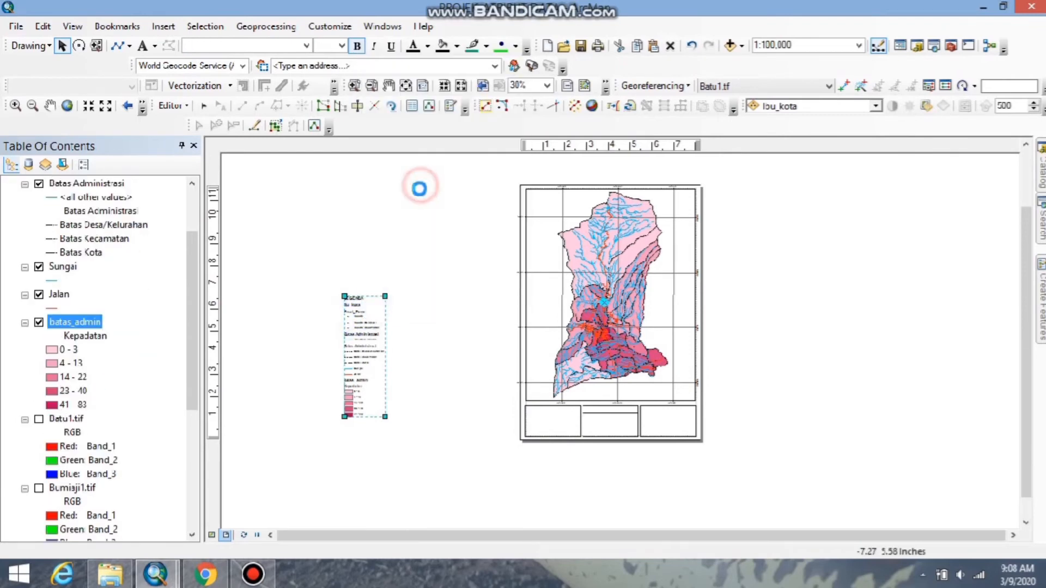
right_click(369, 333)
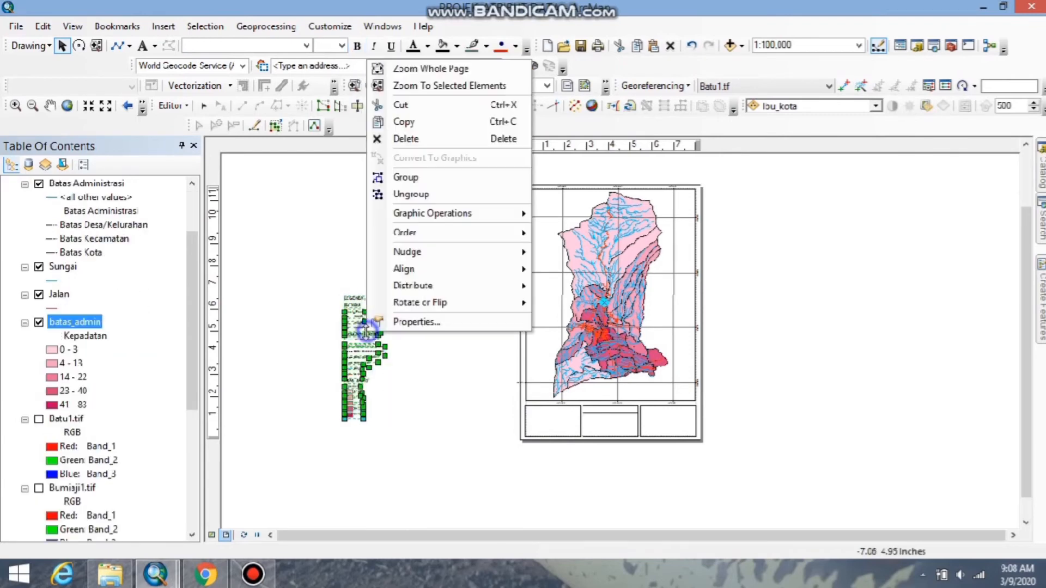
left_click(413, 195)
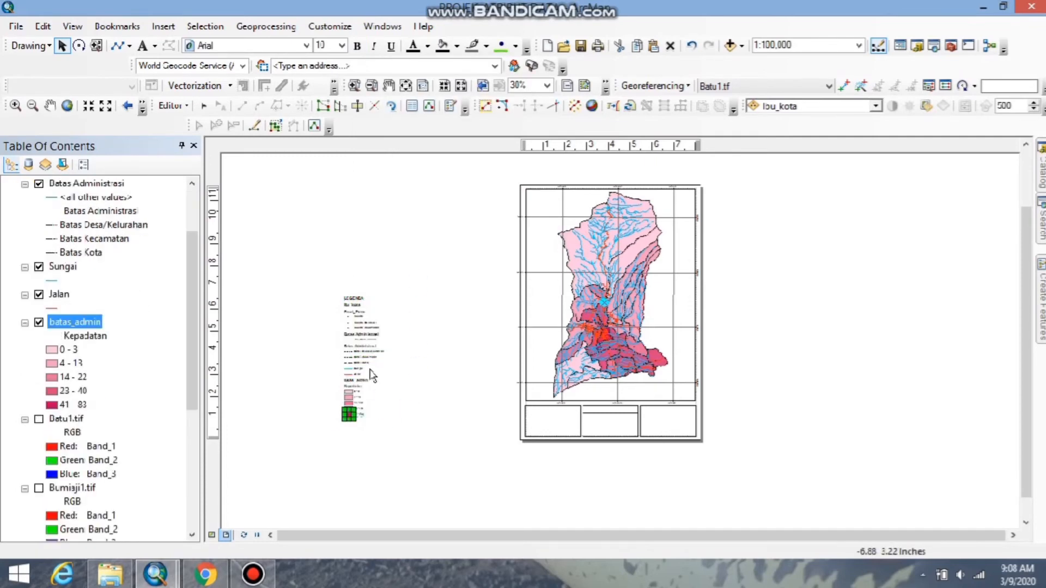
Place the LEGENDA title centered near the upper edge of the leftmost box and set its font size to 9.
scroll(364, 376, "up", 2)
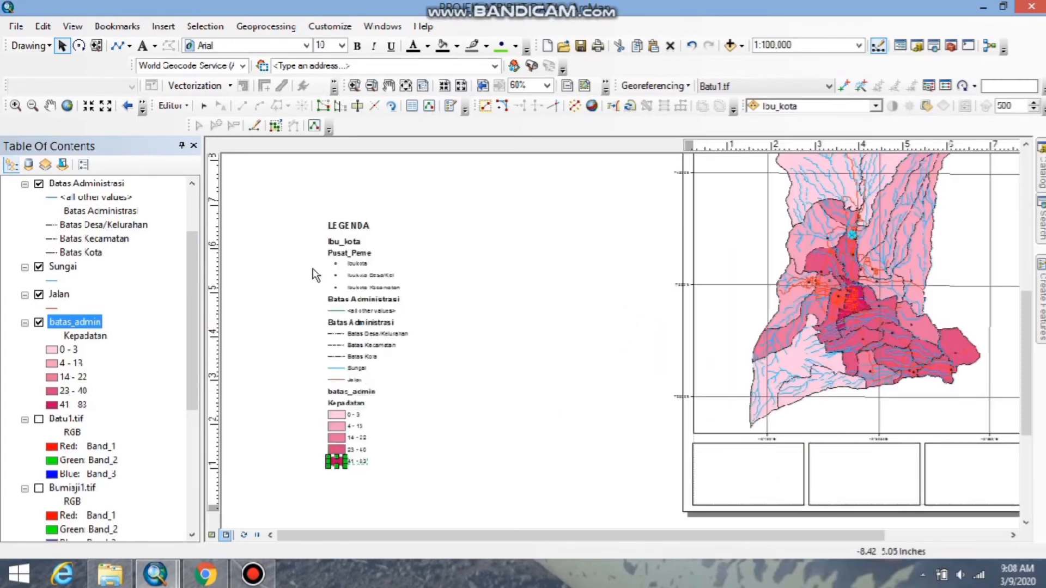
left_click(351, 228)
left_click_drag(351, 229, 752, 452)
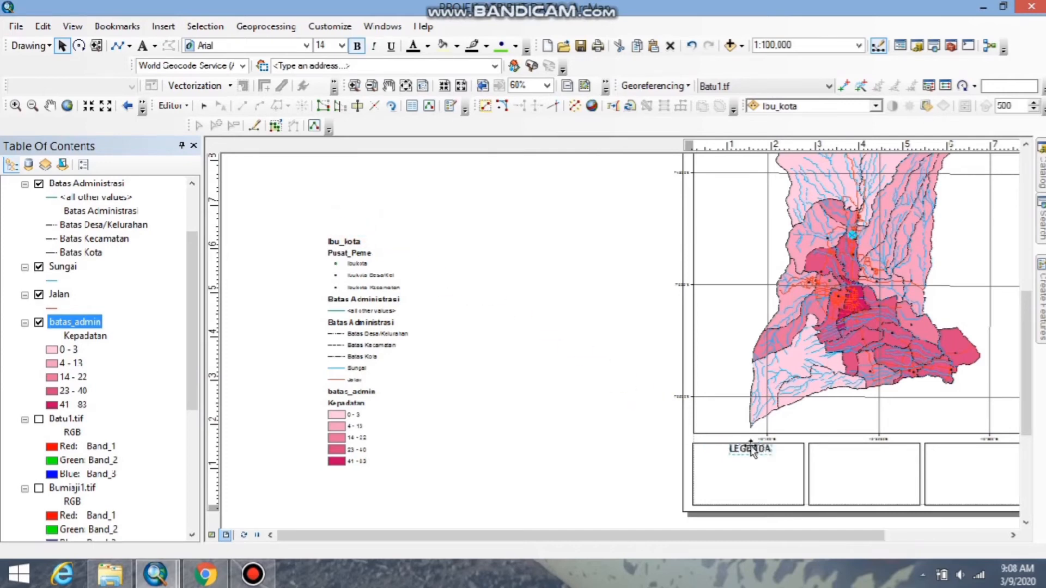
left_click(343, 45)
left_click(327, 85)
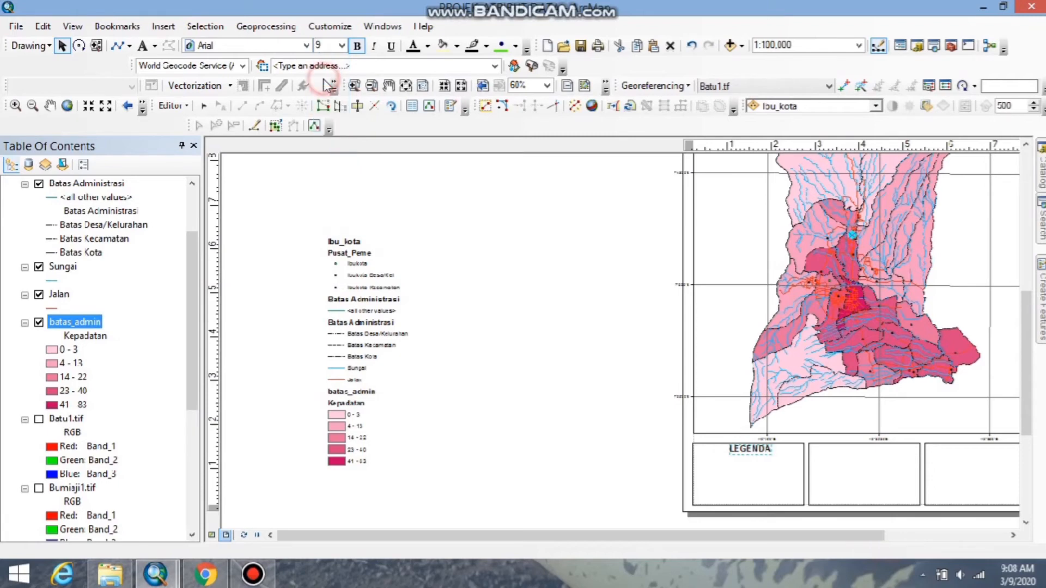
scroll(752, 452, "down", 2)
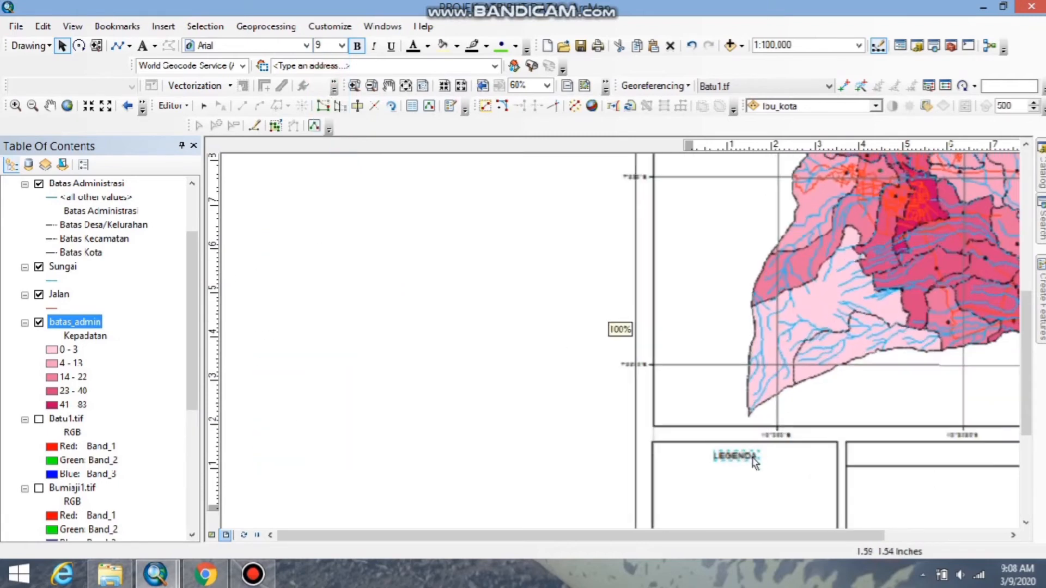
left_click(741, 455)
left_click_drag(741, 457, 744, 451)
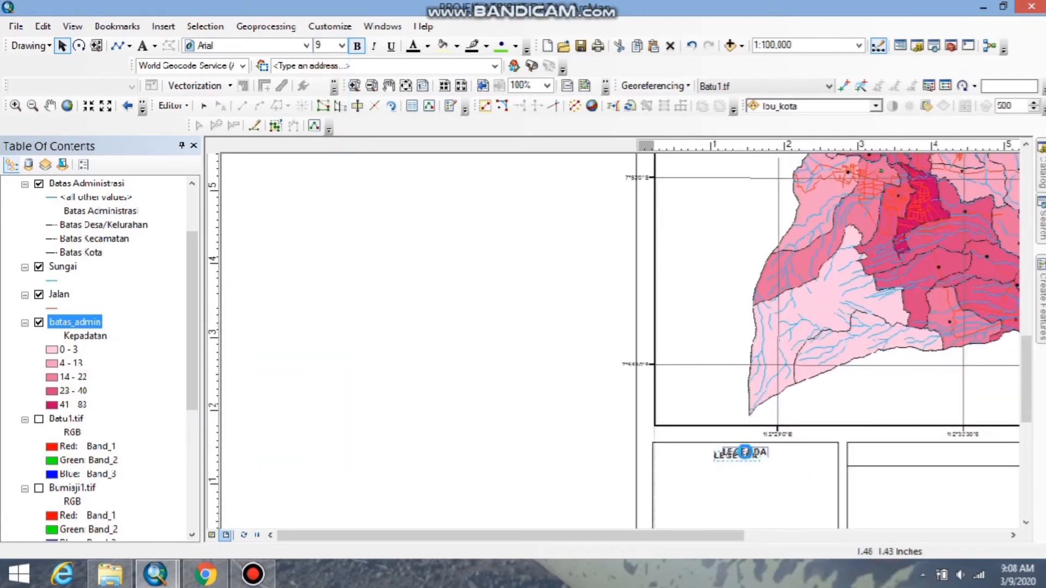
Select all remaining legend elements and move them together next to the page's left edge, beside the legend box.
left_click_drag(637, 536, 446, 546)
scroll(406, 376, "up", 5)
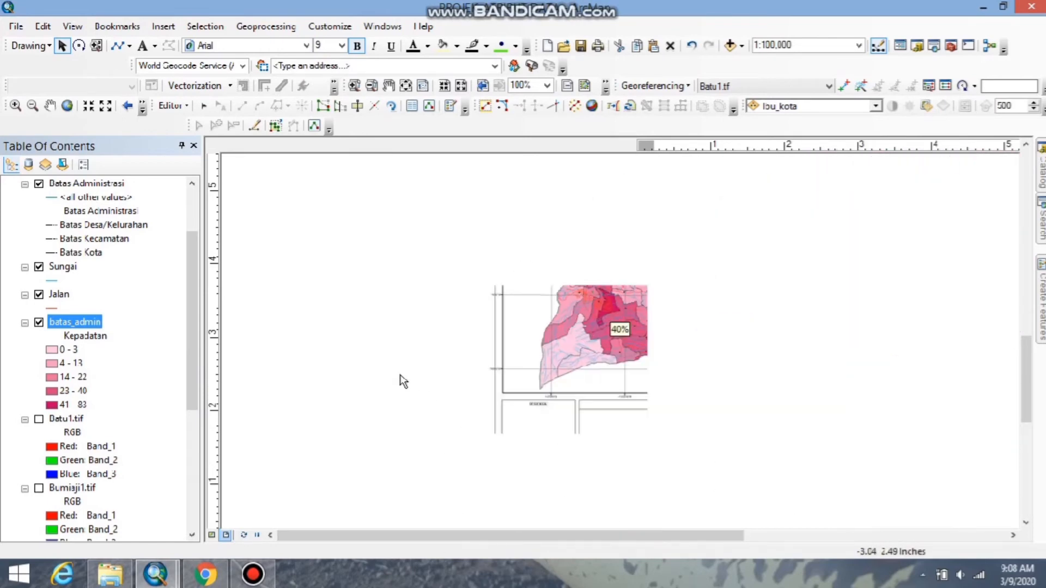
scroll(376, 388, "down", 5)
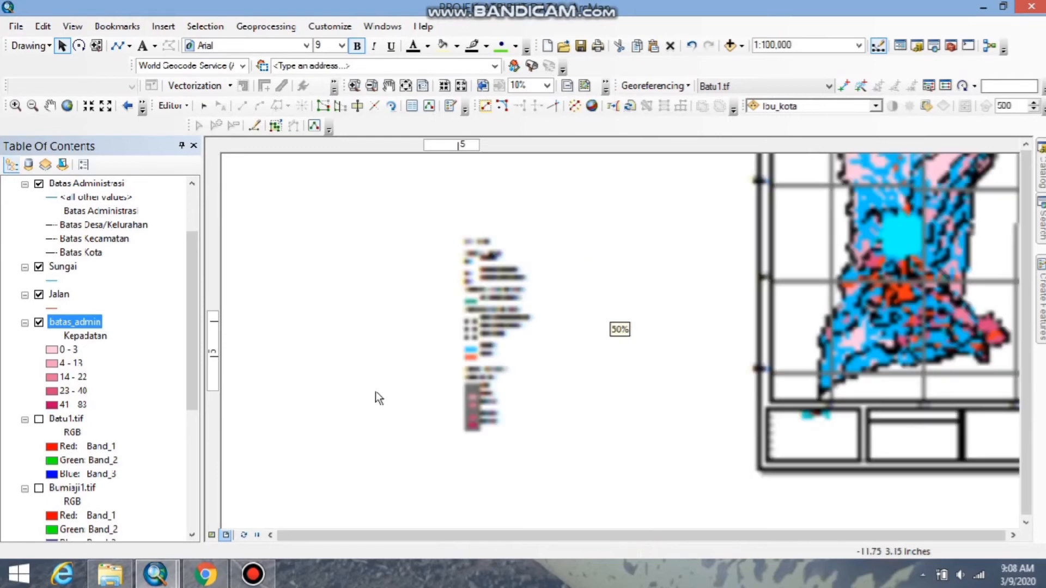
left_click_drag(461, 456, 517, 206)
left_click_drag(505, 305, 781, 398)
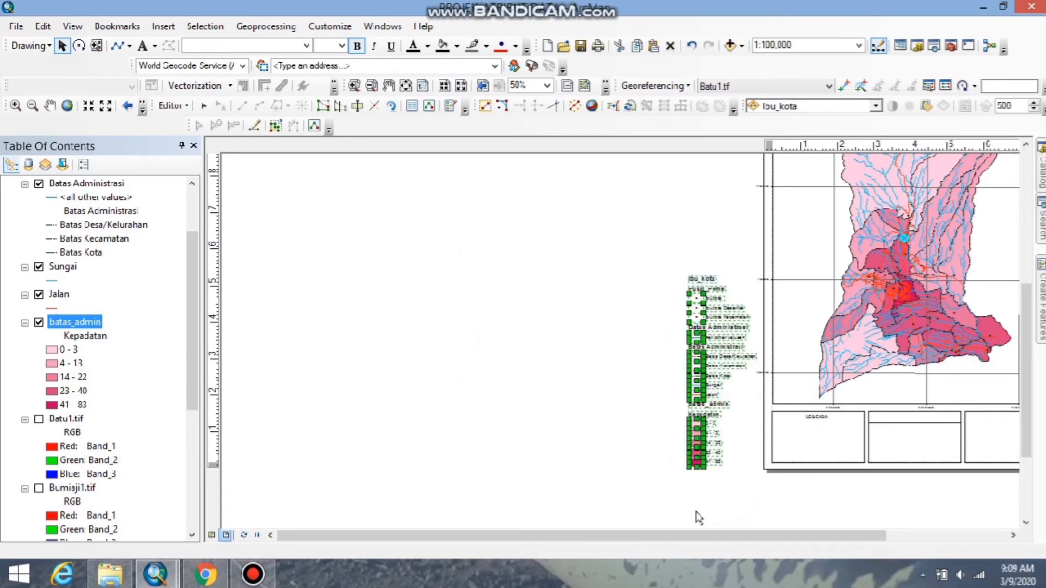
Place a text element in the header of the middle information box and try to edit its content.
mouse_move(524, 4)
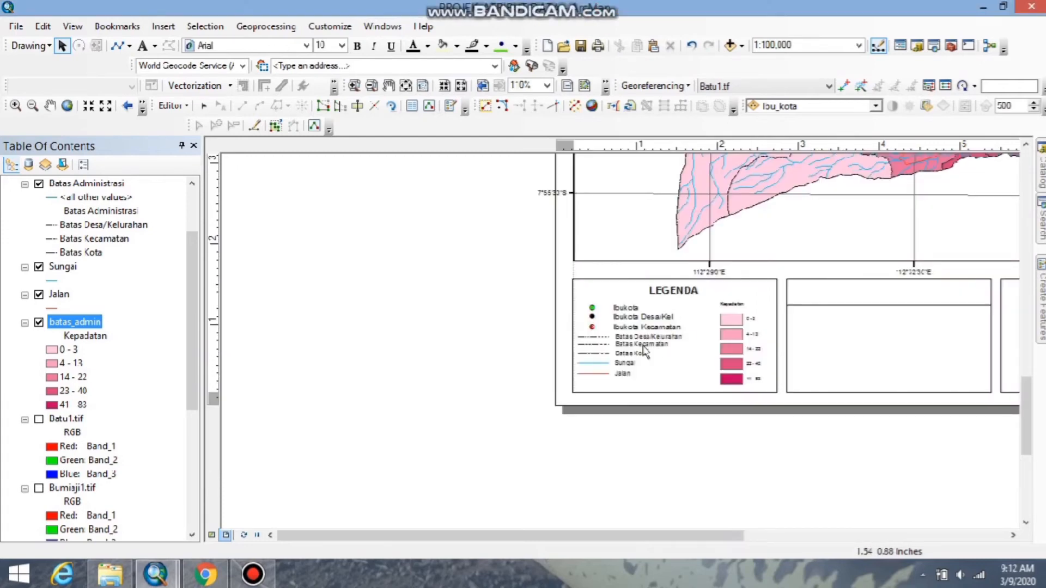
left_click_drag(555, 539, 684, 529)
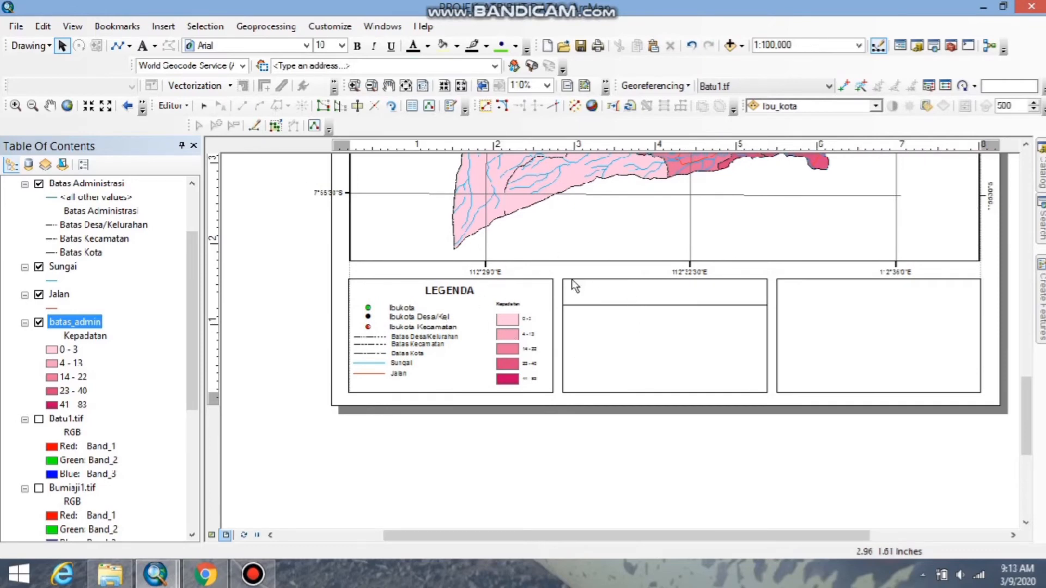
left_click(143, 46)
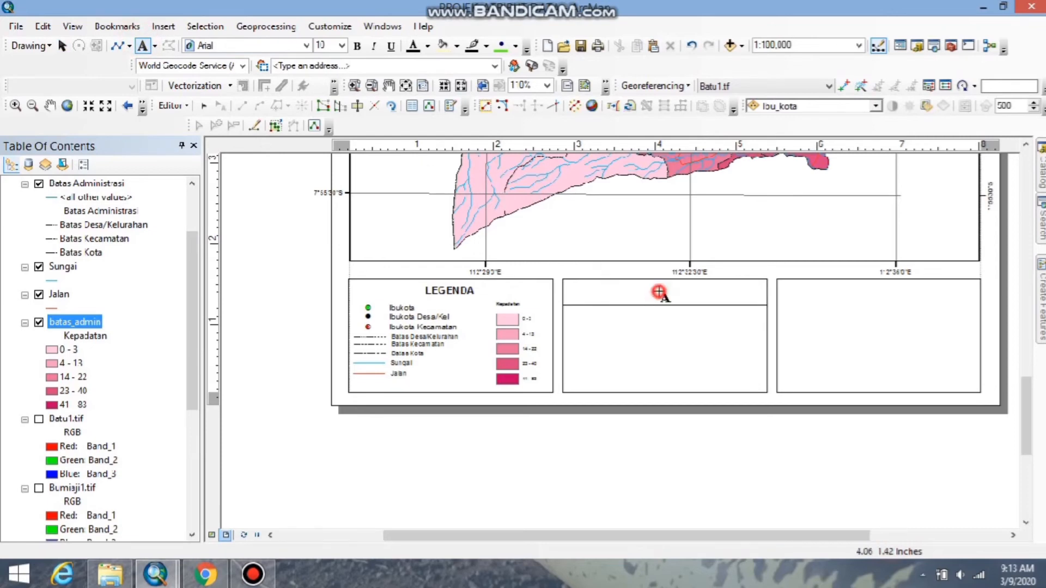
left_click(659, 293)
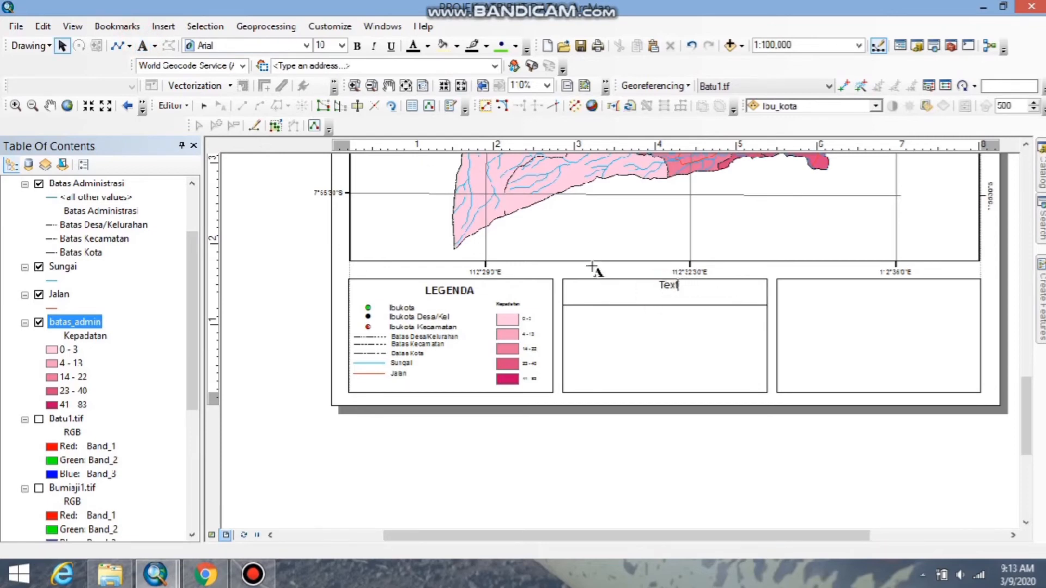
left_click(667, 283)
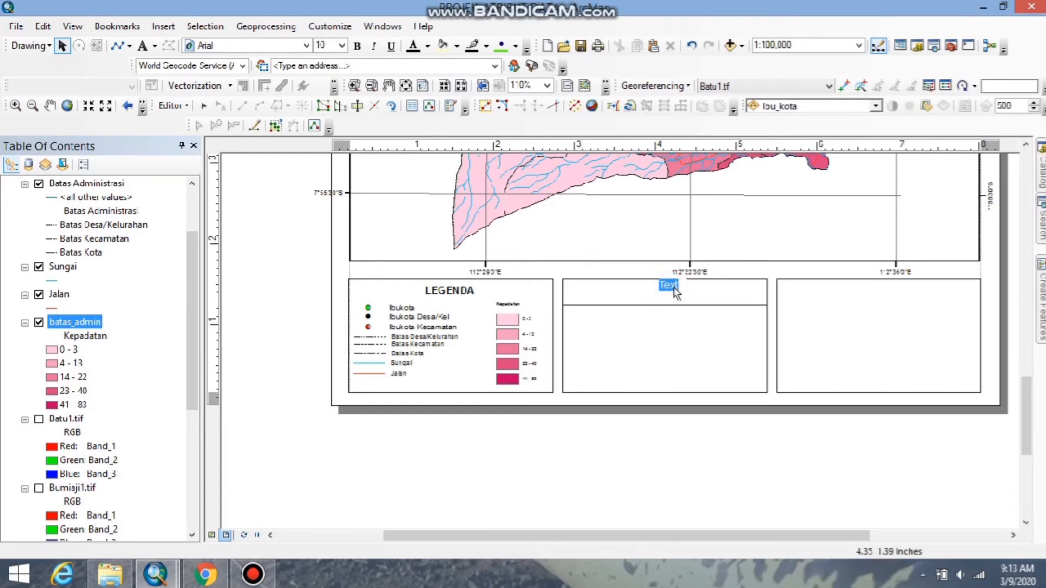
right_click(672, 288)
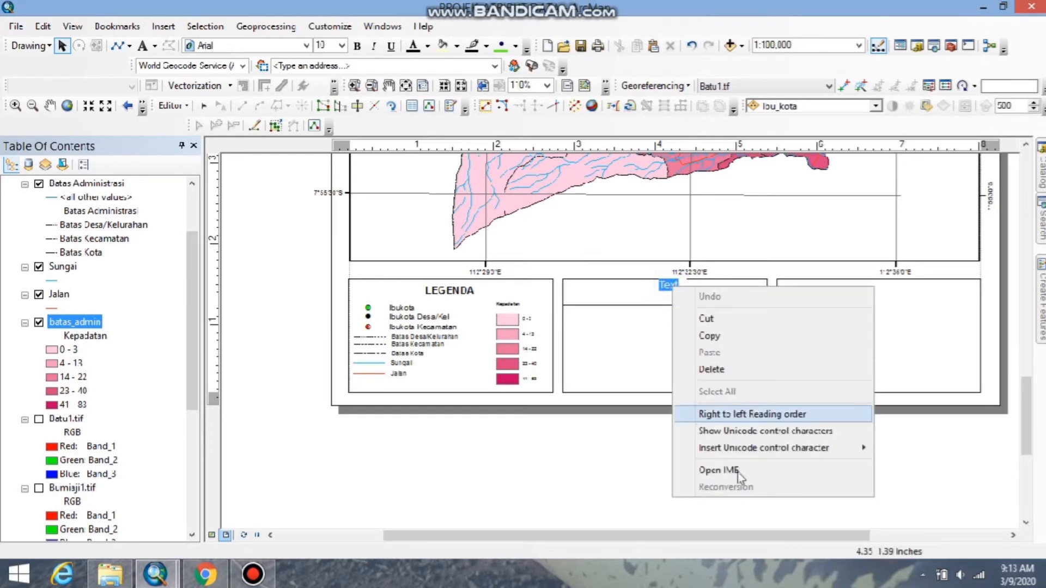
left_click(612, 469)
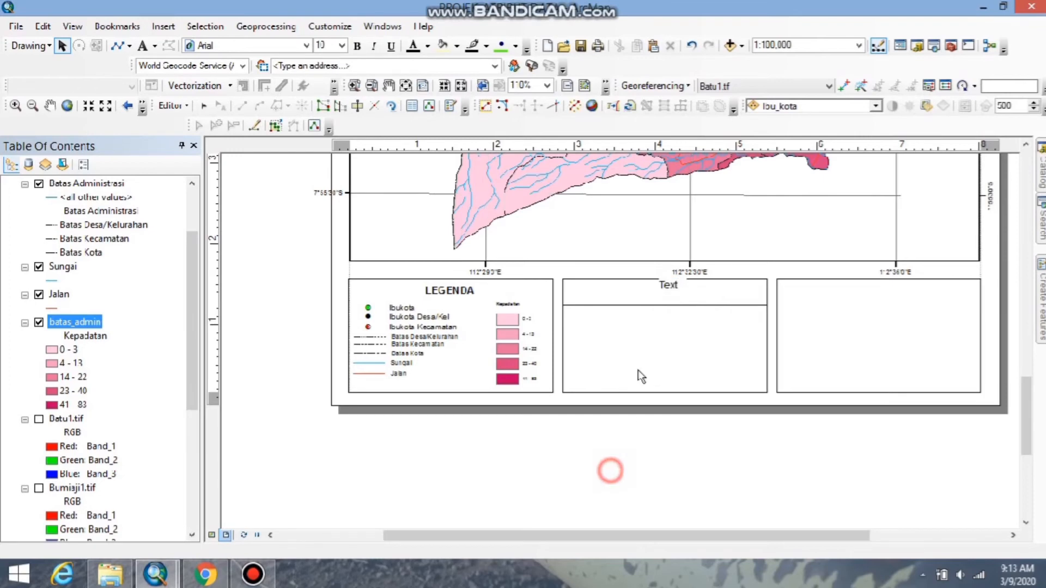
left_click(678, 286)
left_click(679, 287)
left_click(674, 288)
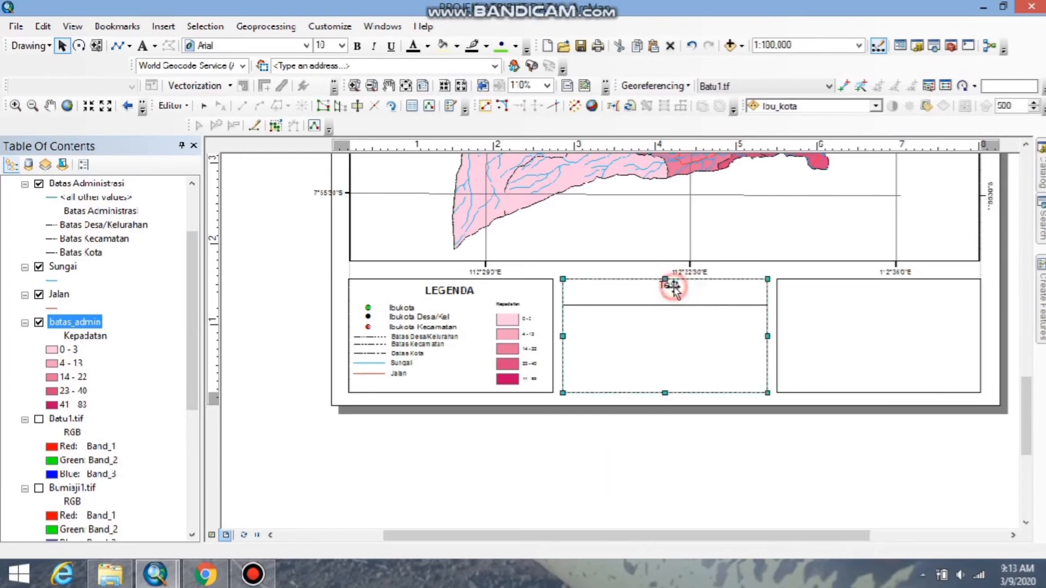
Add the text PETA KEPADATAN PENDUDUK in the empty area below the page.
left_click(143, 46)
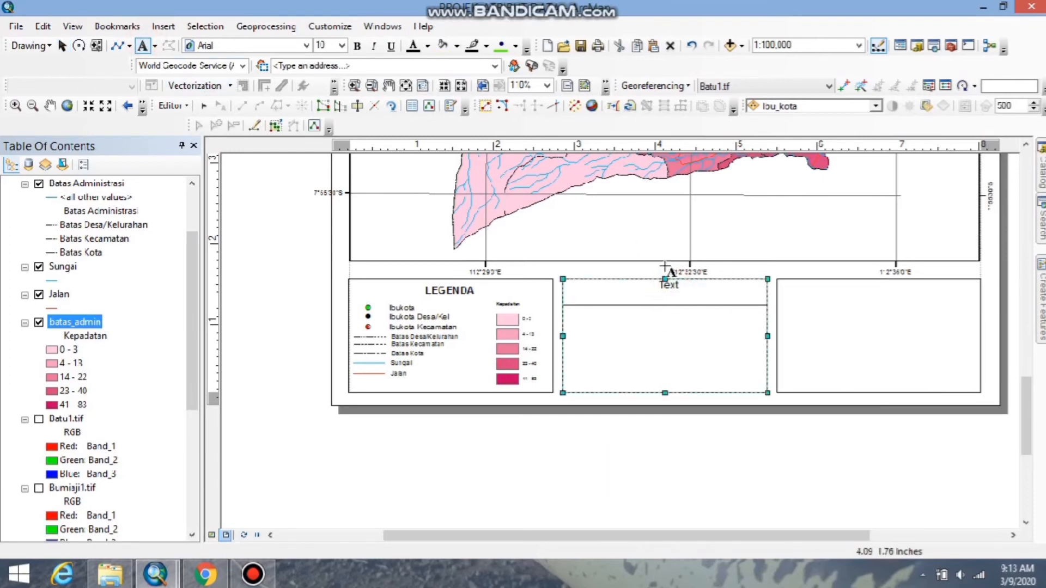
left_click(737, 469)
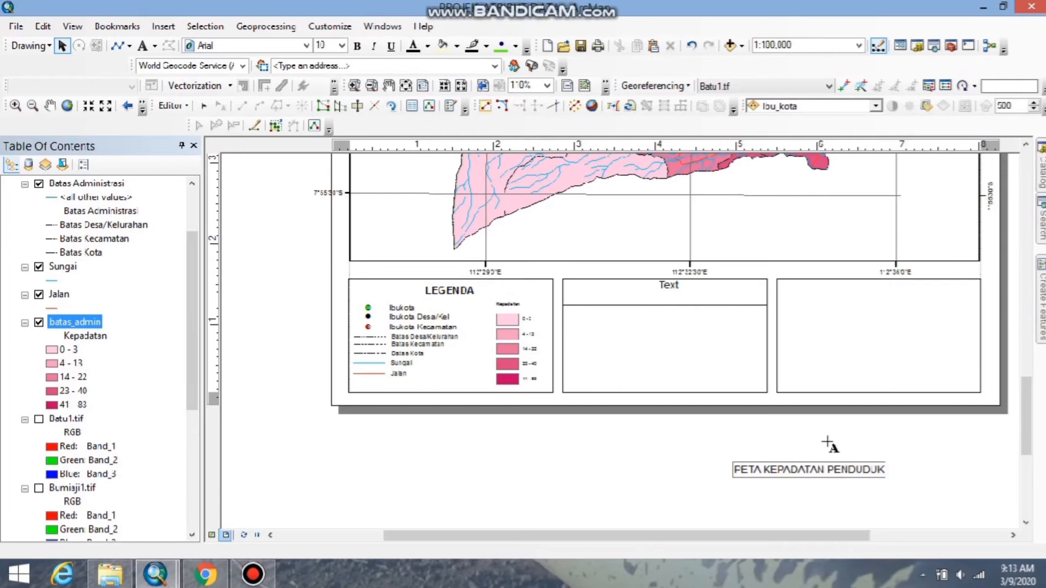
left_click(829, 448)
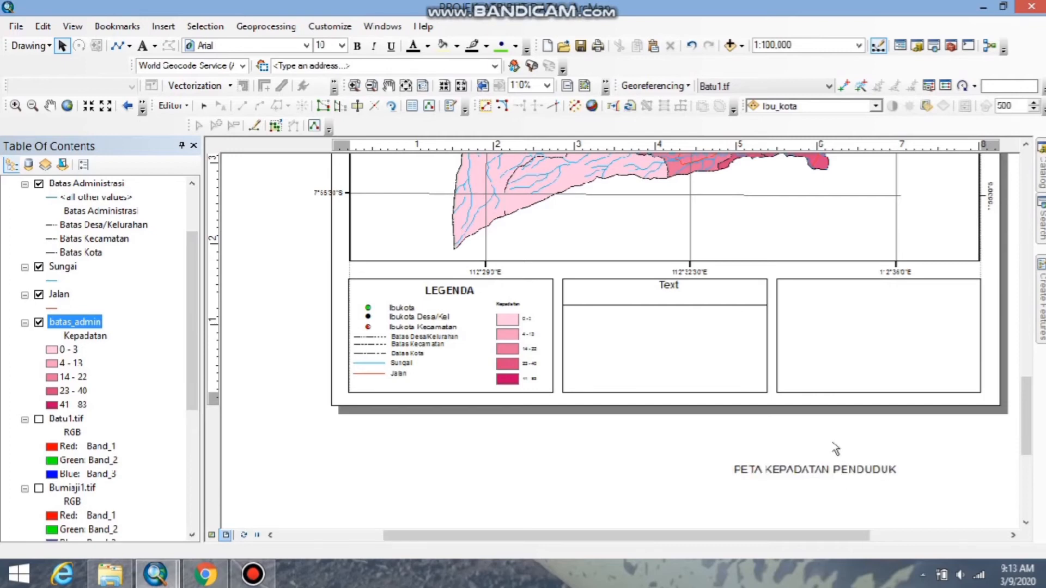
Delete the placeholder text element from the header of the middle box.
left_click(676, 286)
right_click(674, 285)
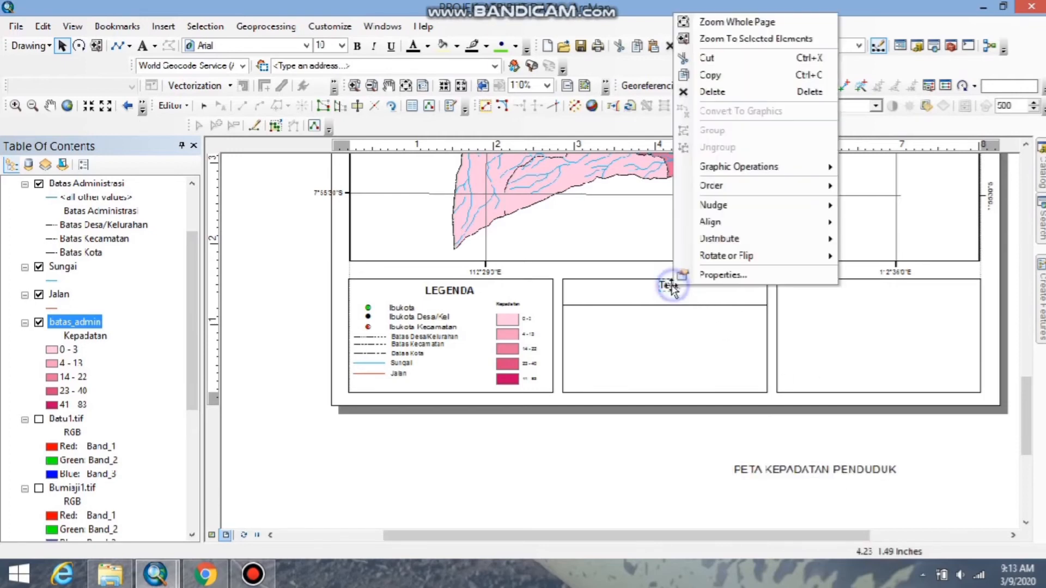
left_click(708, 91)
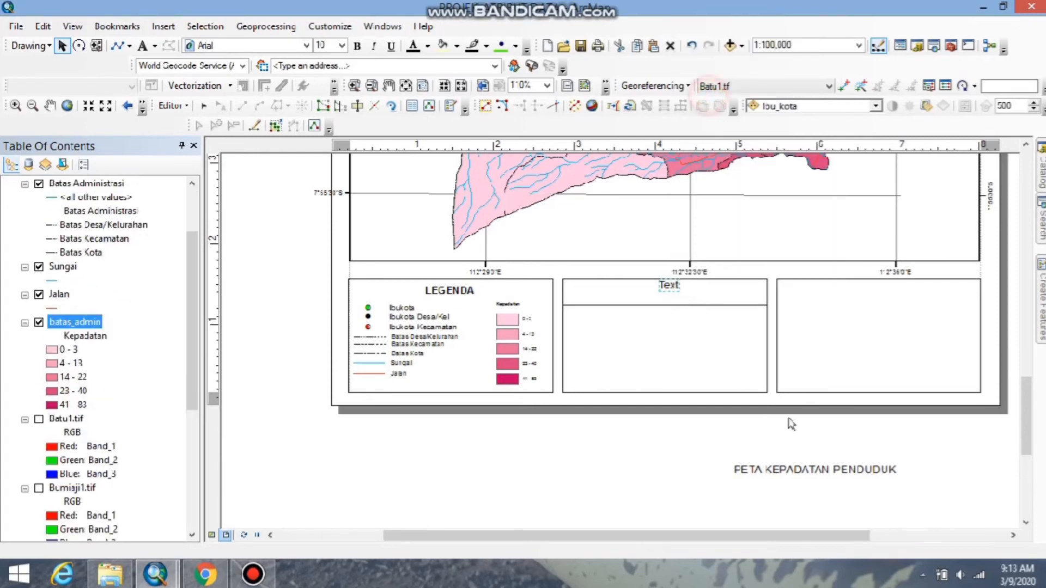
Add a second line reading KOA BATU to the PETA KEPADATAN PENDUDUK text.
left_click(796, 474)
right_click(795, 473)
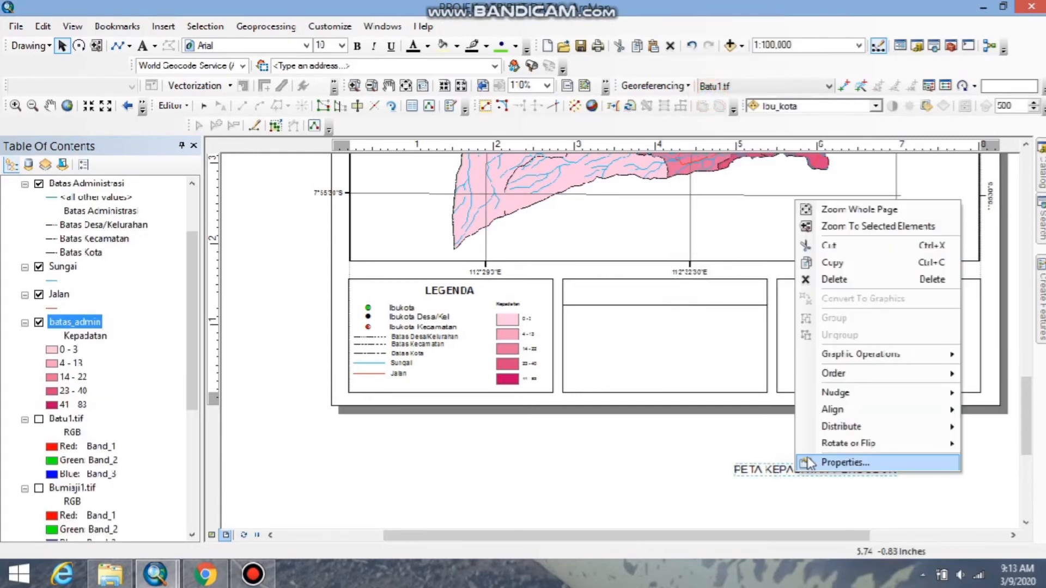
left_click(861, 527)
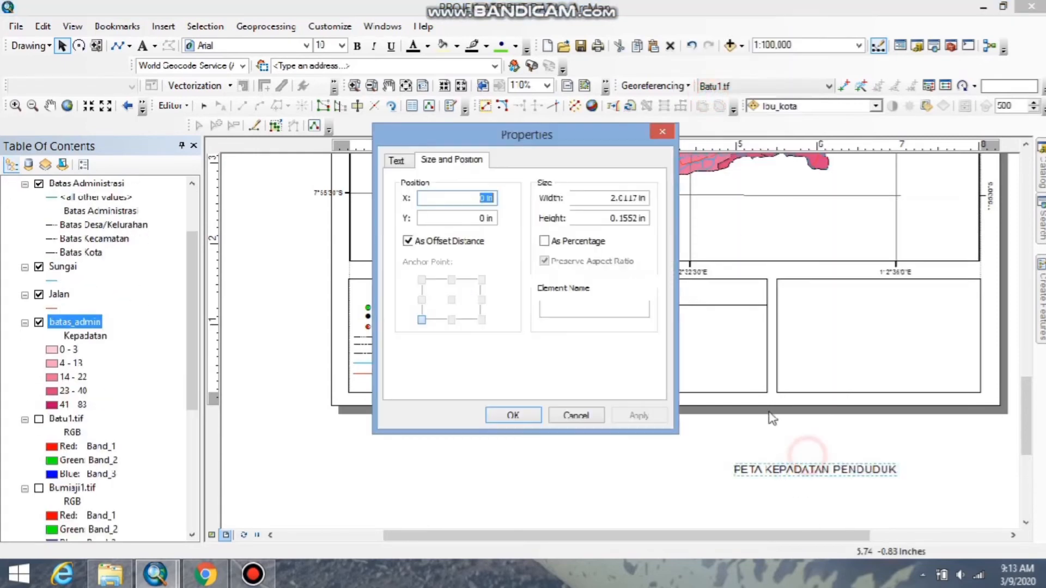
left_click(403, 161)
left_click(539, 202)
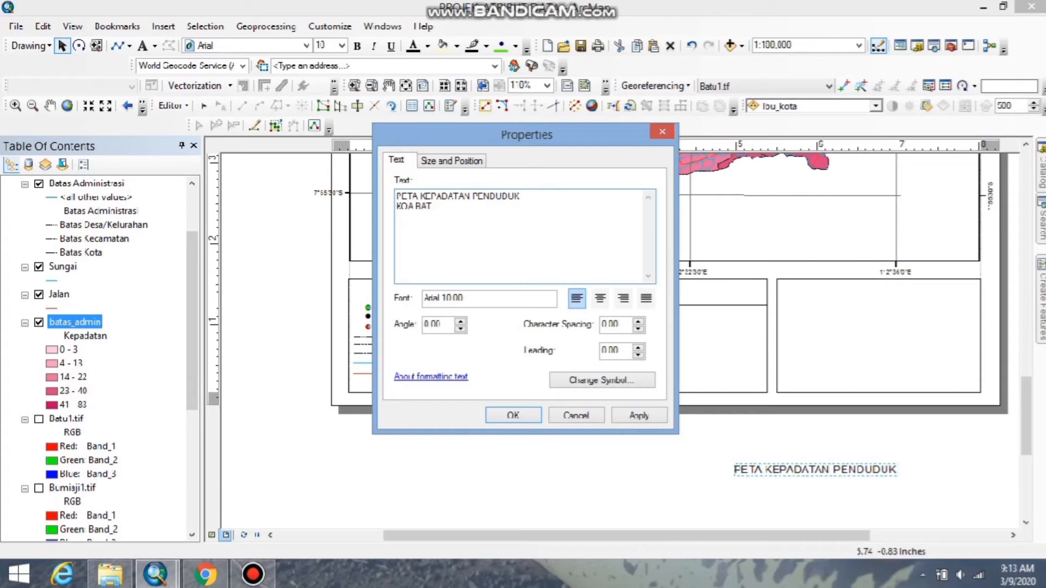
key("Return")
type("KOA BATU")
left_click(515, 416)
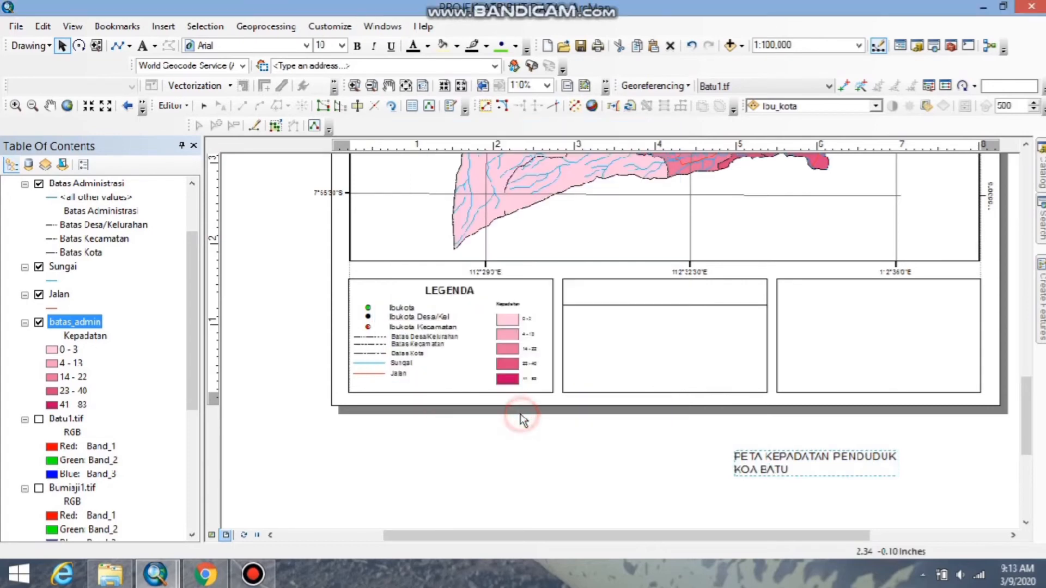
Set the two-line title text to center alignment.
right_click(794, 459)
left_click(796, 463)
left_click(600, 298)
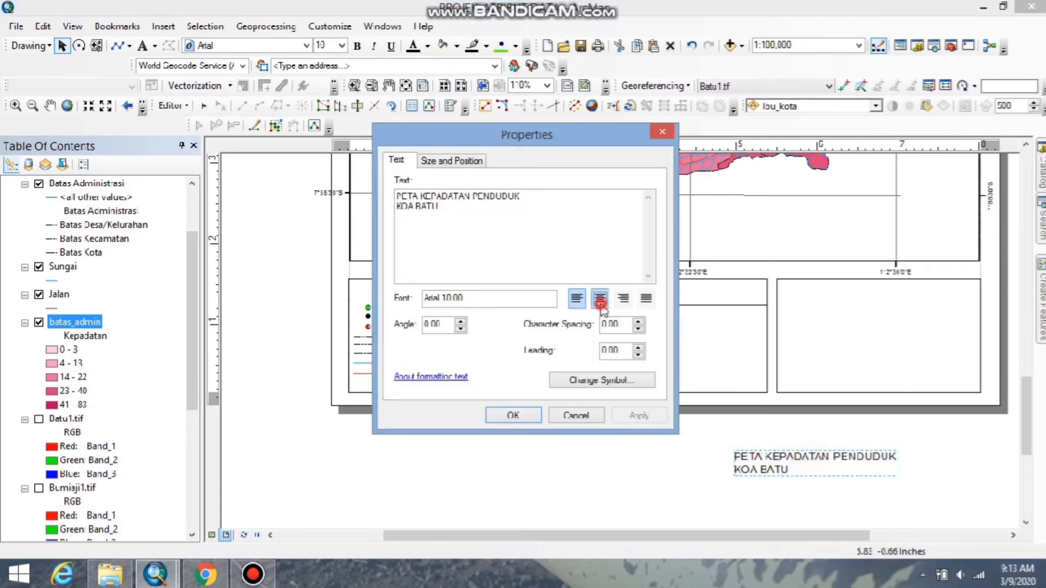
left_click(638, 415)
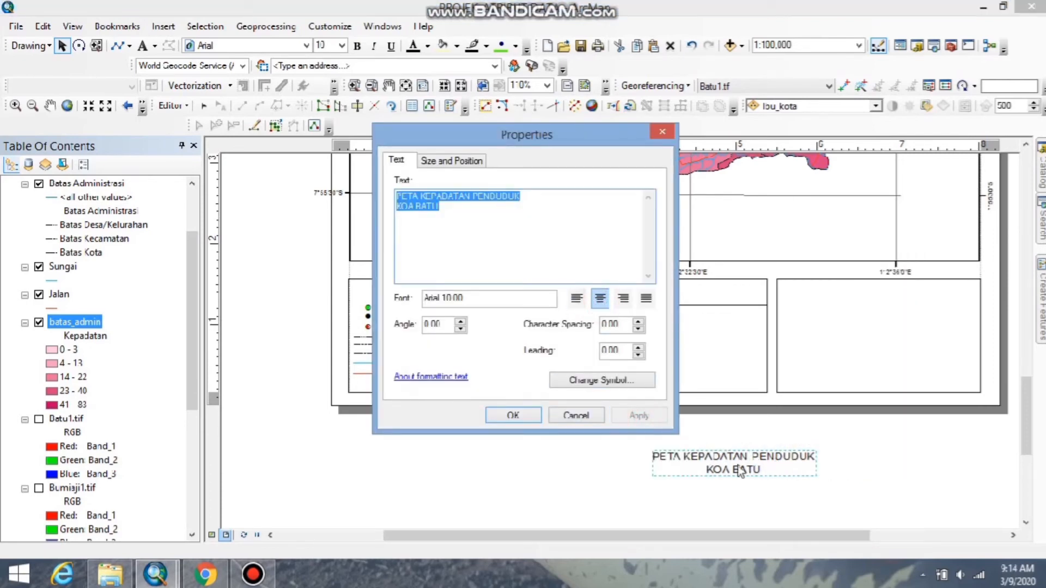
left_click(513, 415)
Move the title into the middle box's header and format it as bold with font size 9.
left_click_drag(679, 462, 660, 305)
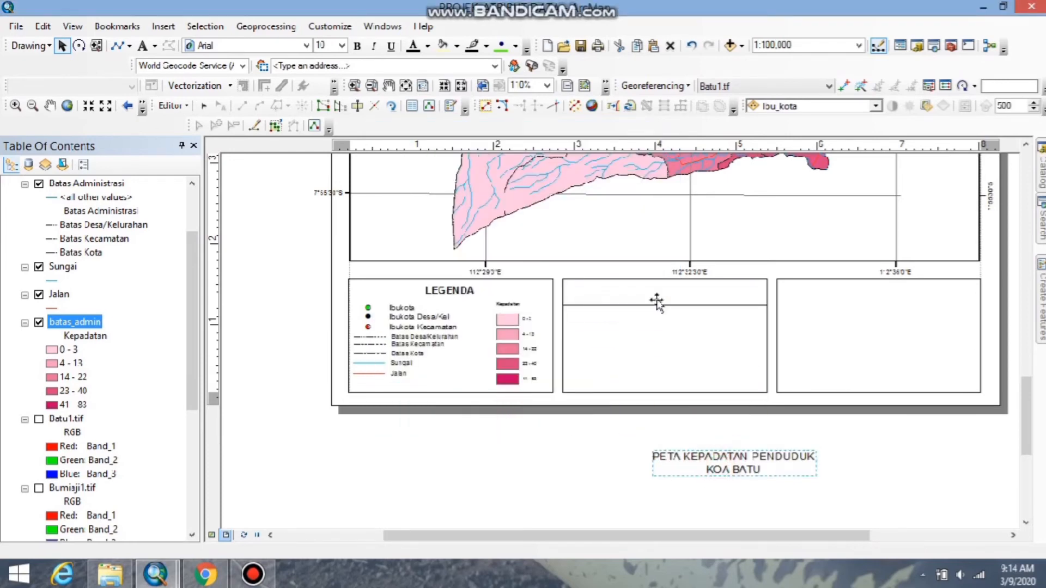
left_click(341, 45)
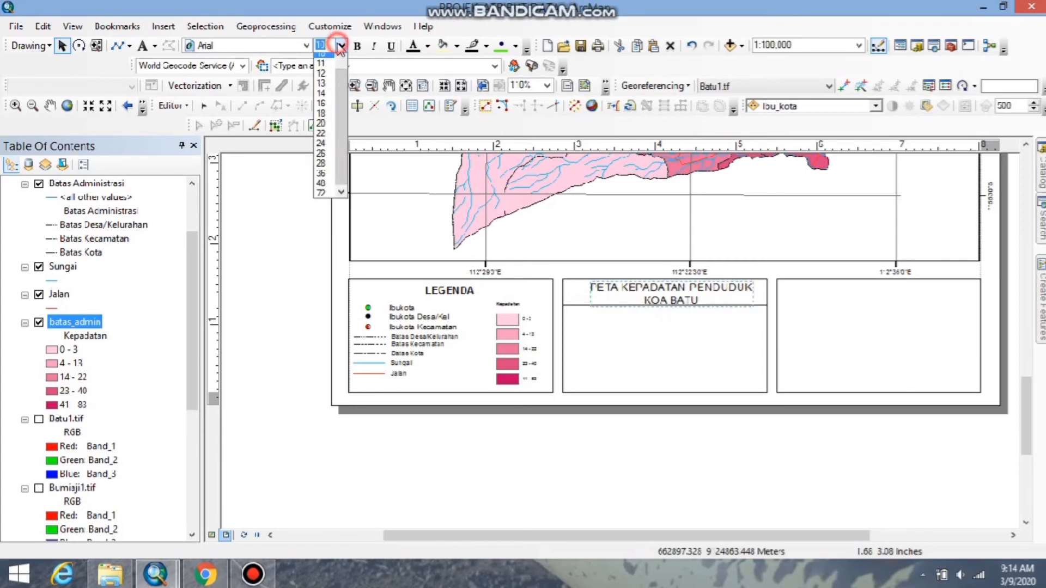
left_click(323, 68)
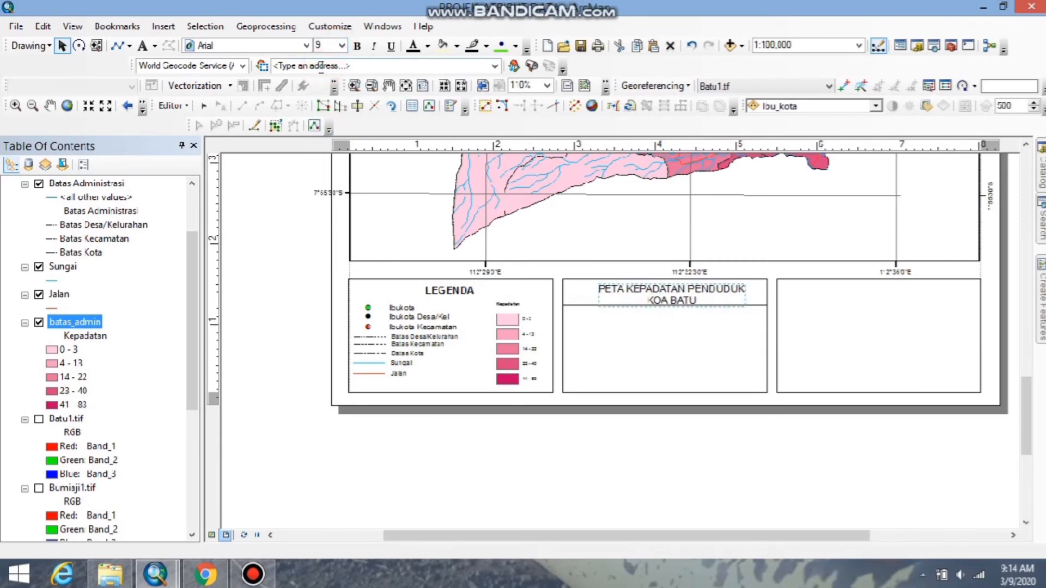
left_click(357, 46)
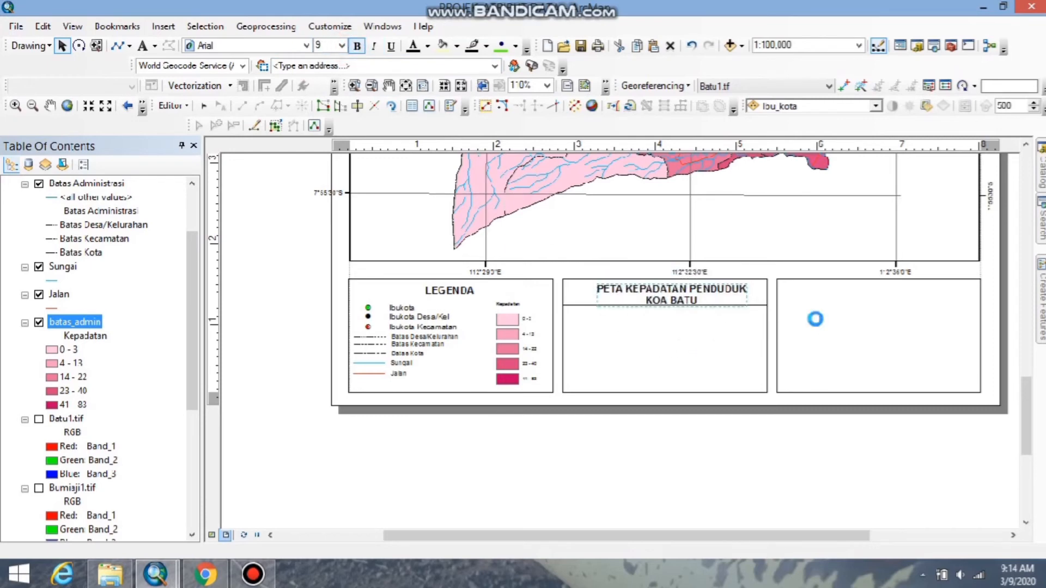
Fine-tune the title's position so that both lines sit centered above the header's dividing line.
left_click_drag(682, 296, 680, 293)
left_click(790, 438)
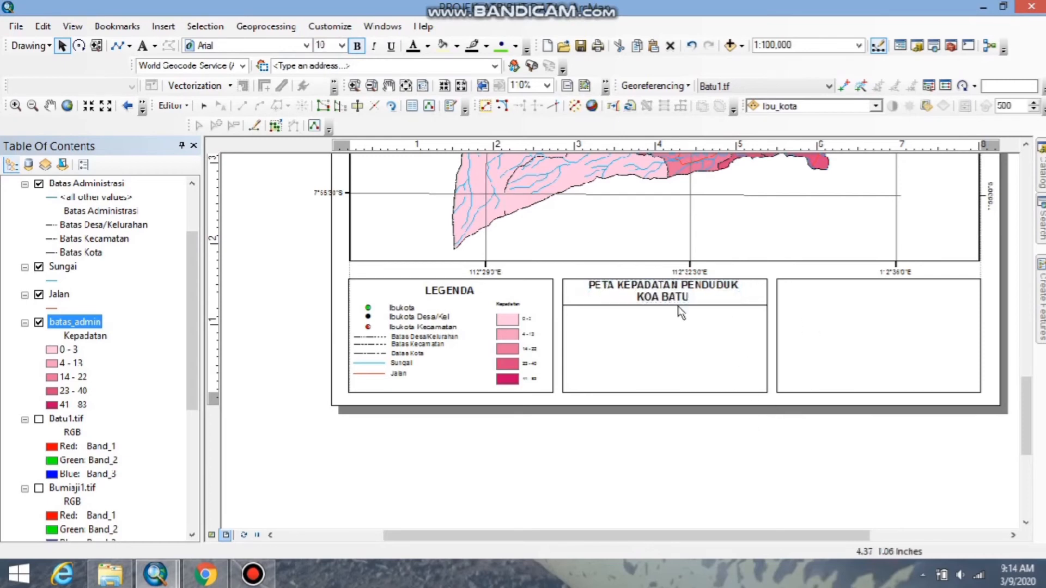
left_click_drag(674, 295, 674, 294)
left_click(717, 338)
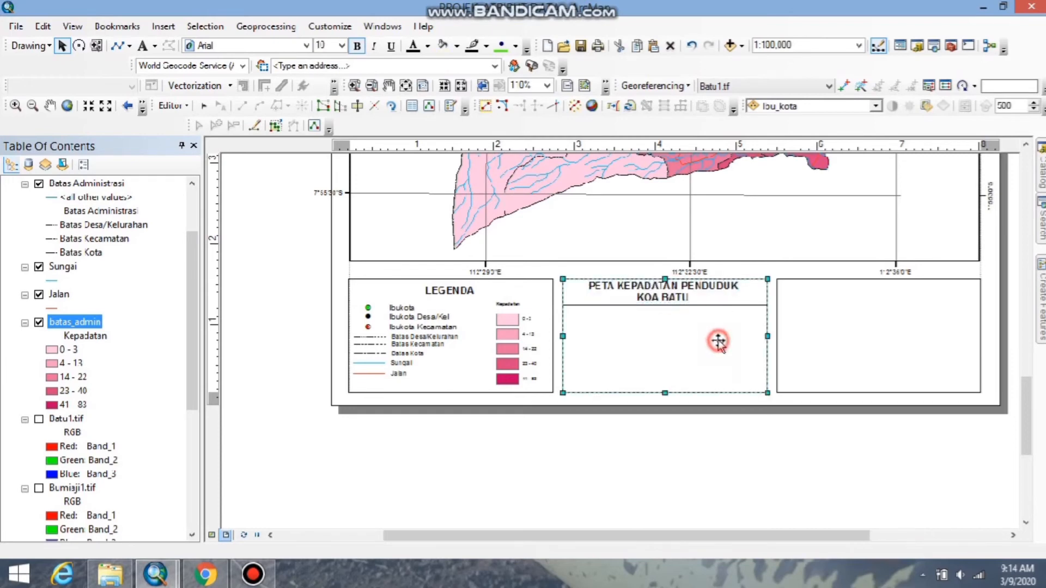
left_click(767, 527)
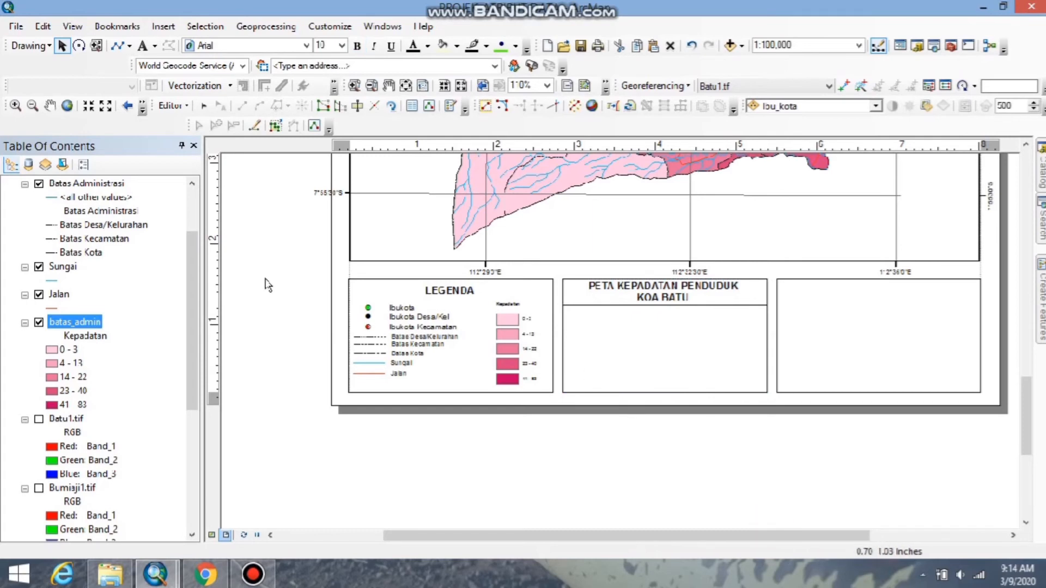
left_click(127, 47)
left_click(140, 126)
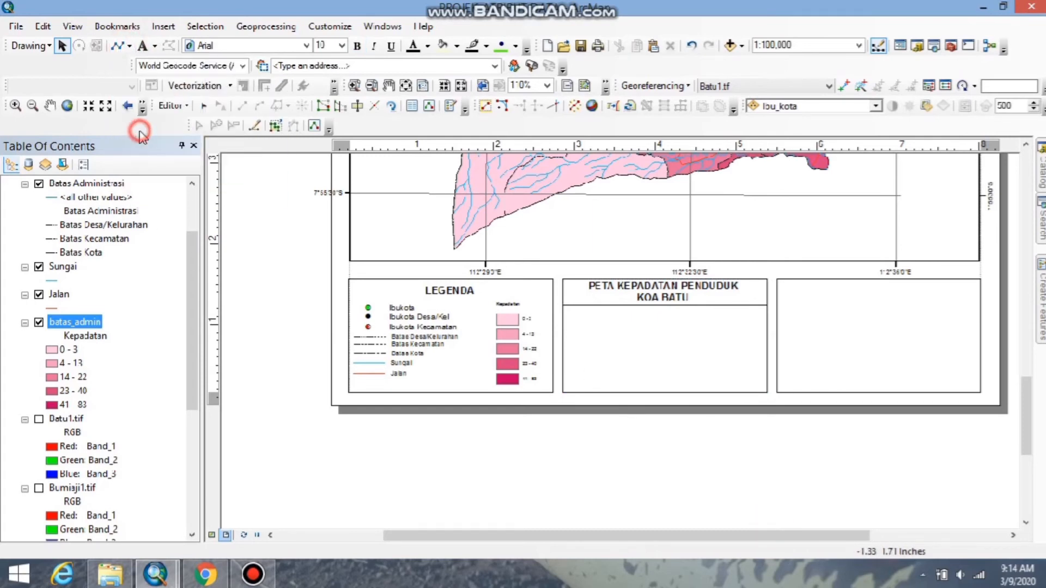
left_click(562, 336)
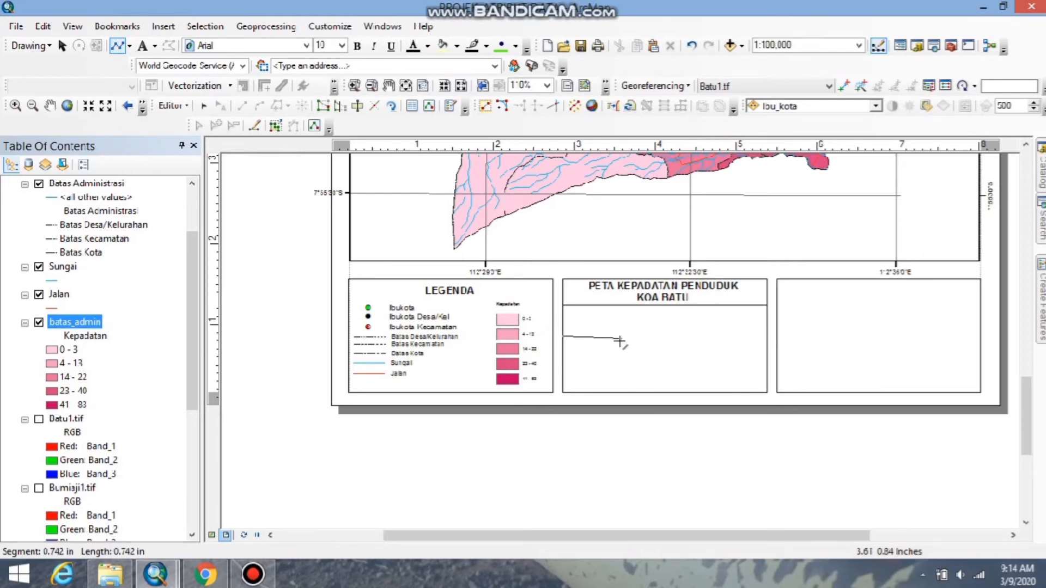
left_click(592, 457)
left_click(592, 457)
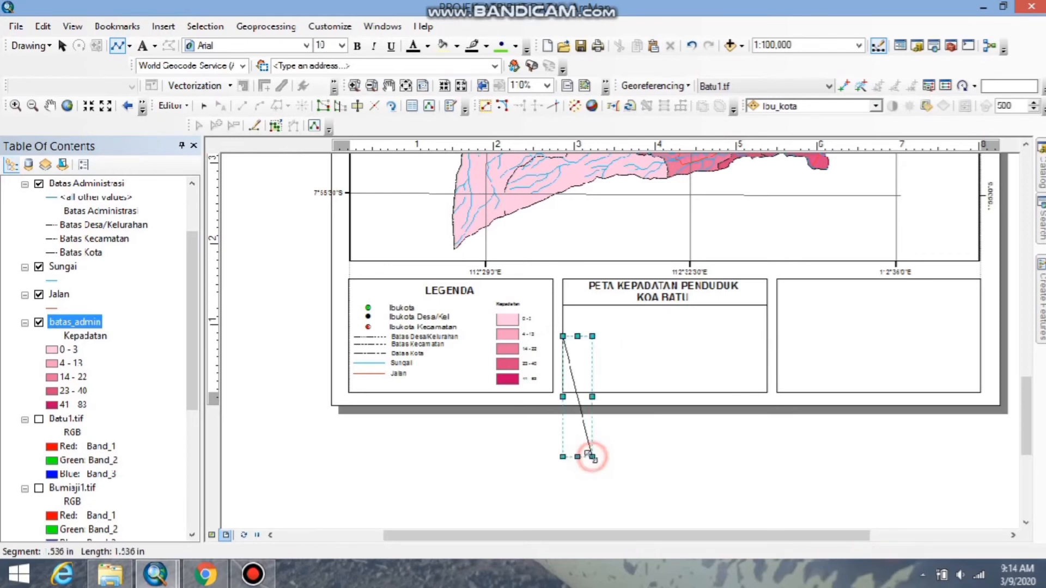
right_click(583, 427)
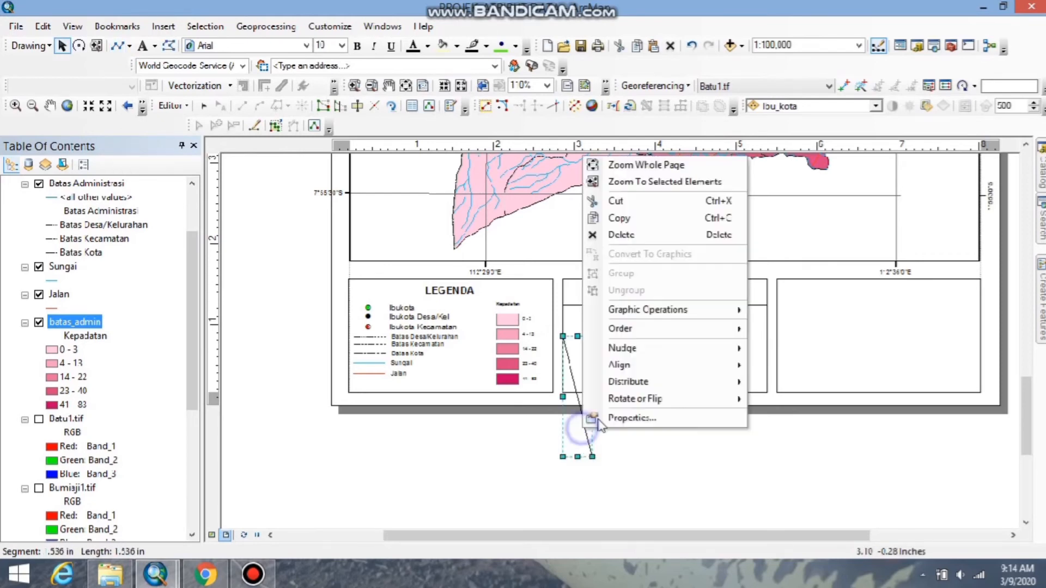
left_click(611, 235)
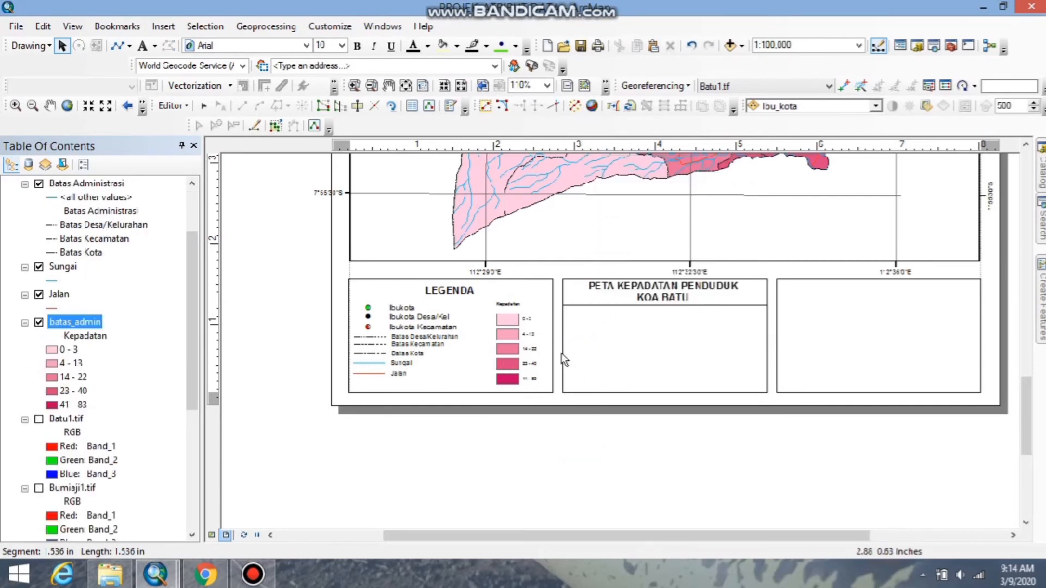
Draw a horizontal line about 2.51 in long across the full width of the middle box, halfway down the area below its header.
left_click(118, 46)
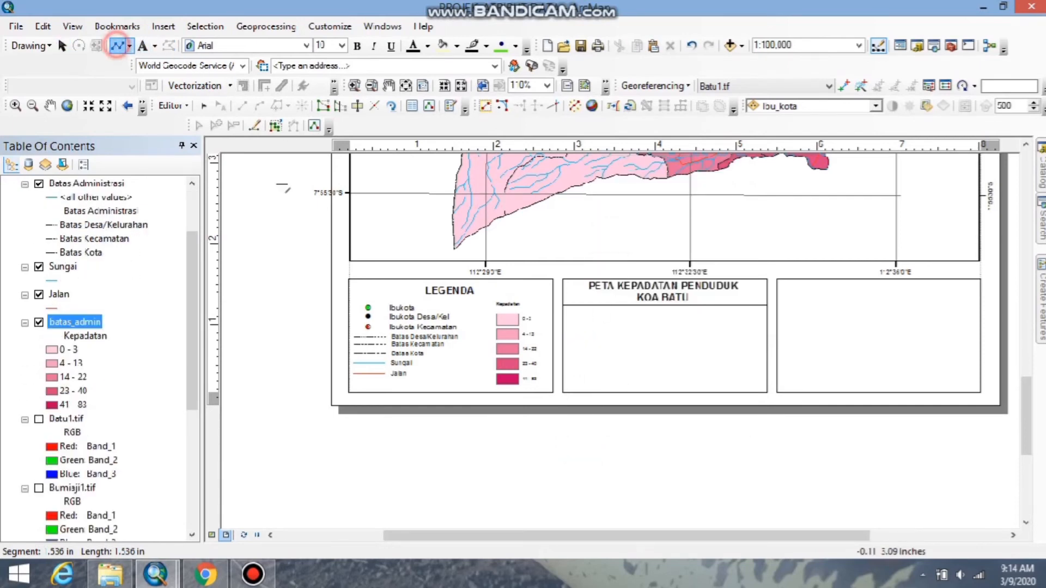
left_click(564, 352)
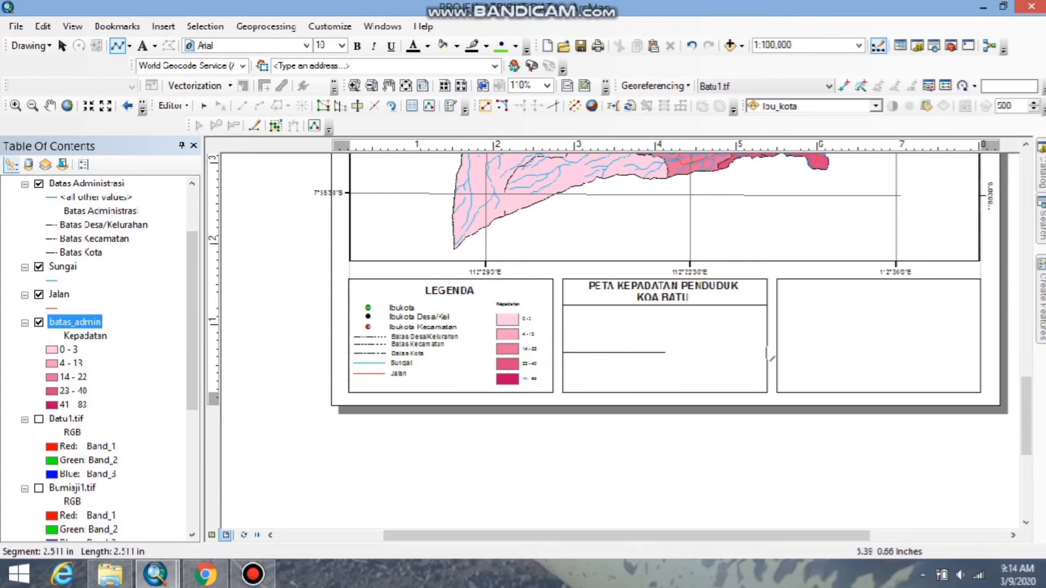
double_click(768, 354)
left_click(770, 489)
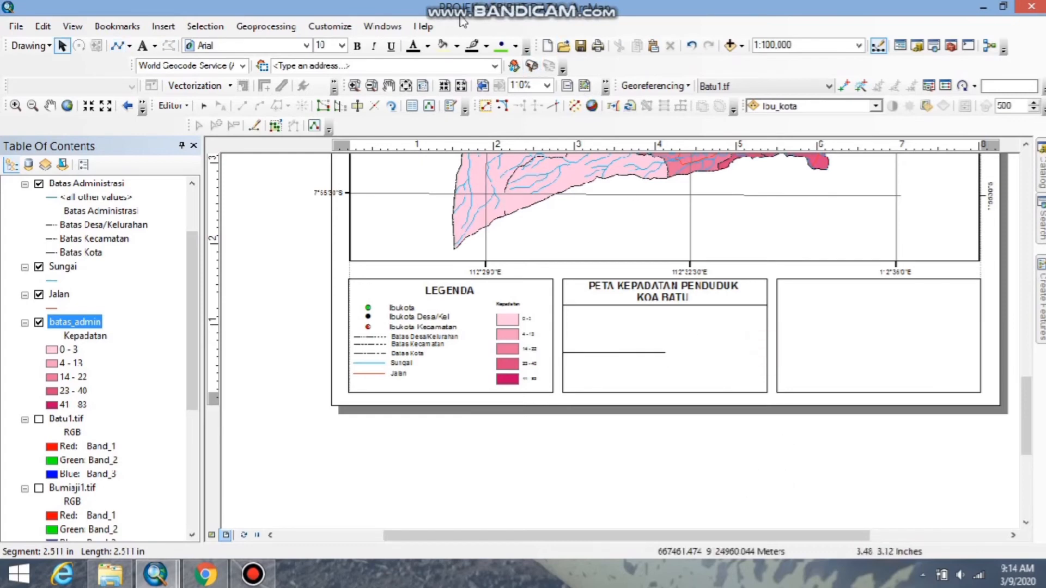
mouse_move(525, 3)
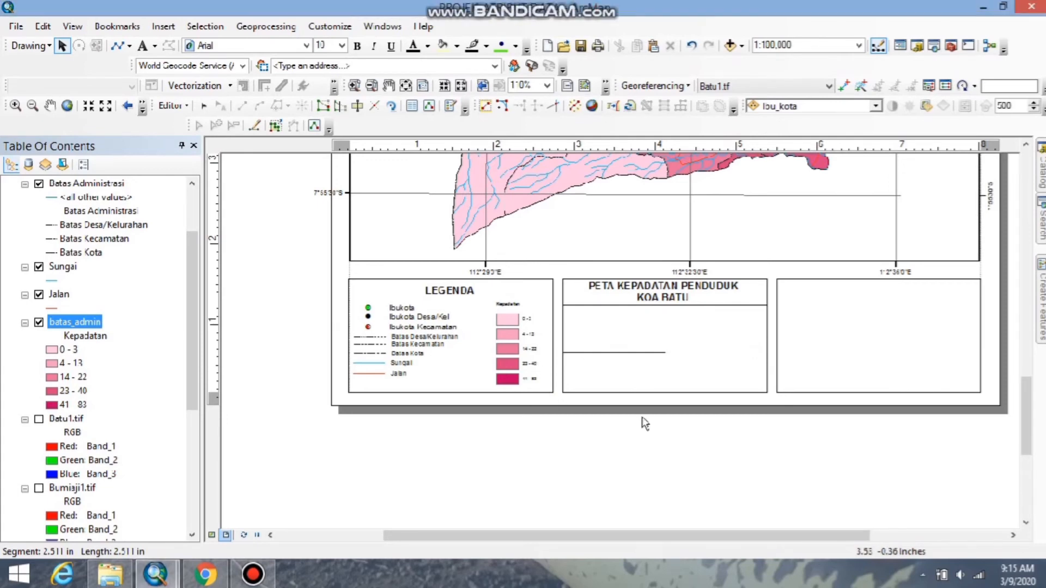
scroll(621, 335, "up", 1)
scroll(619, 334, "up", 1)
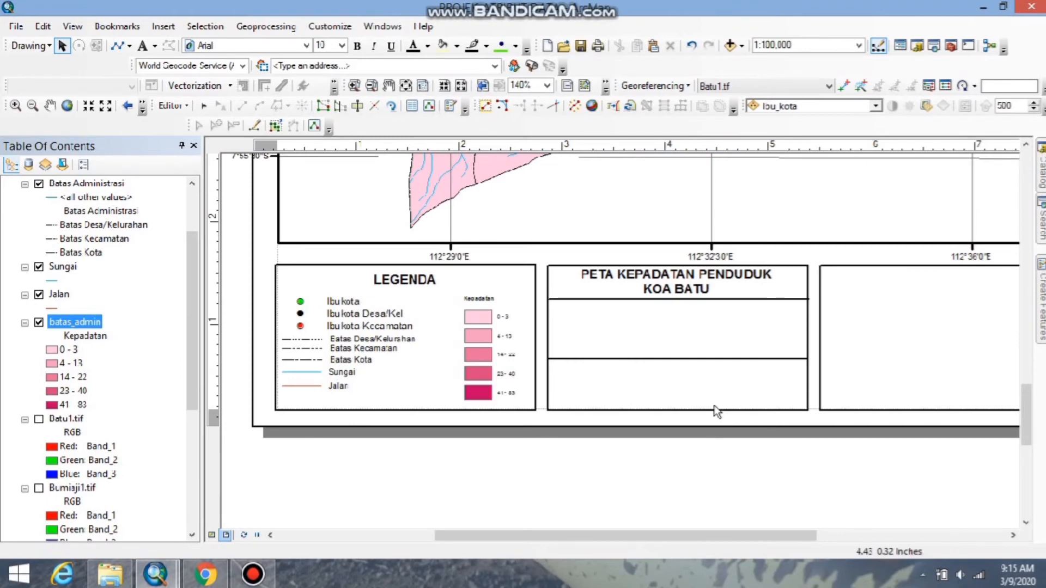
Insert the ESRI North 8 north arrow and shrink it to fit the left end of the middle box's upper cell, below the title.
left_click(164, 26)
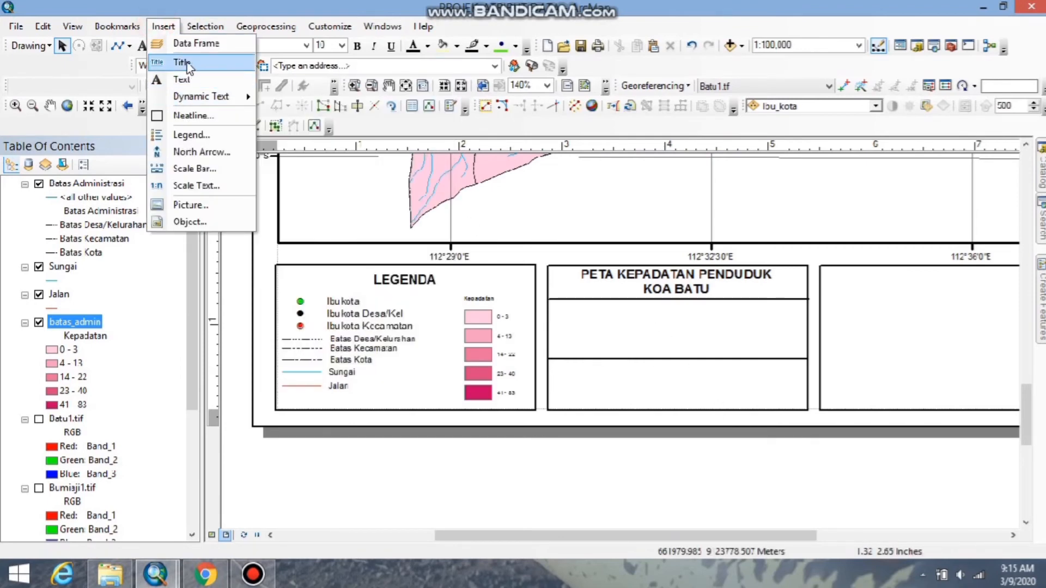
left_click(172, 153)
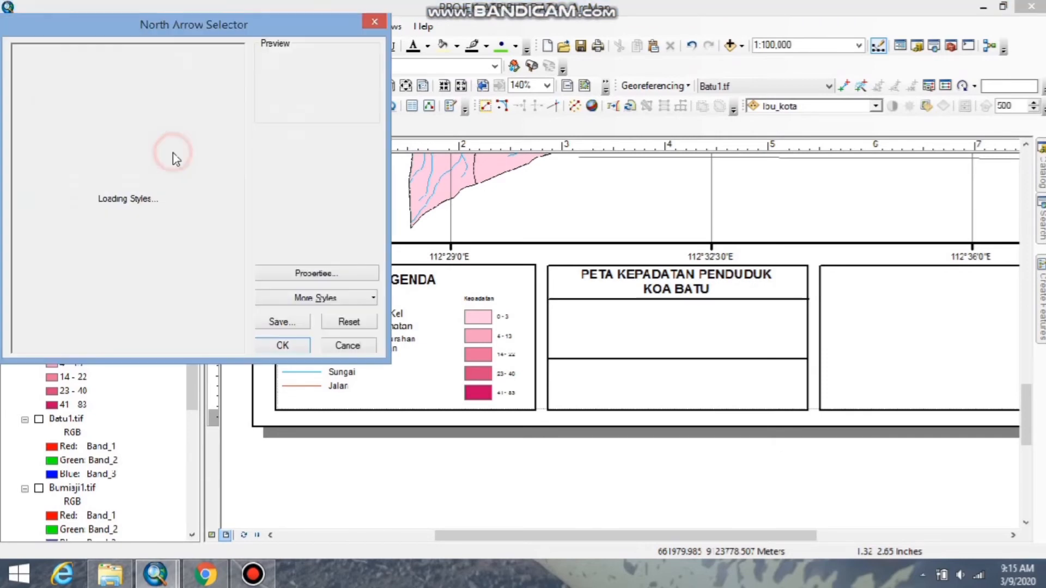
left_click(120, 251)
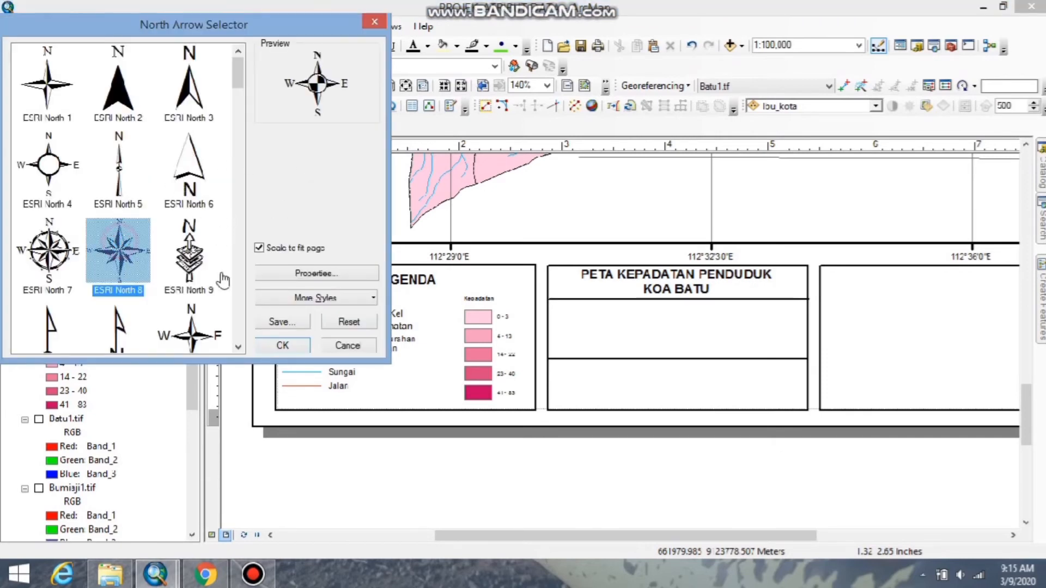
left_click(283, 345)
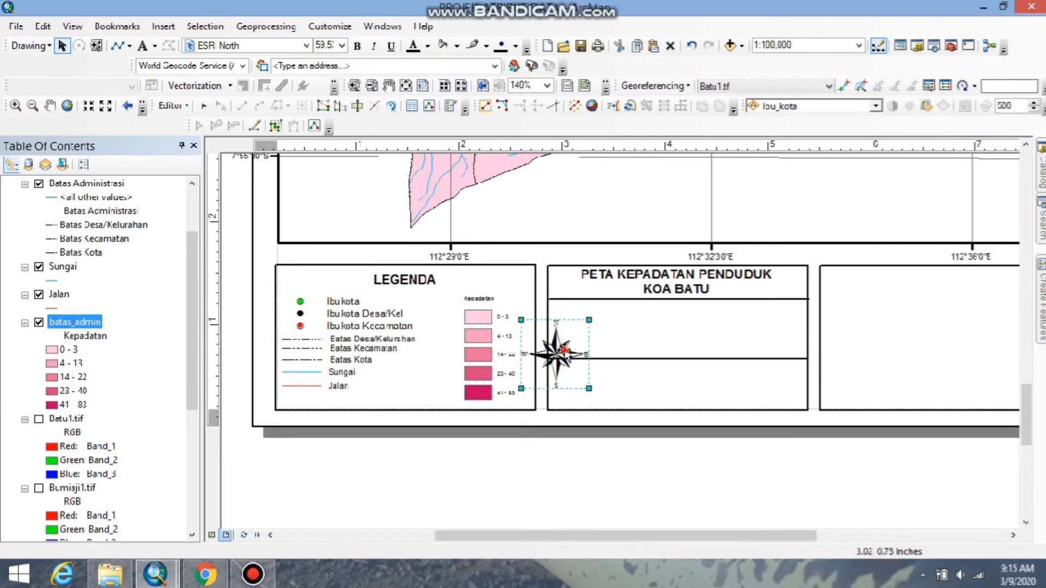
left_click_drag(557, 353, 635, 328)
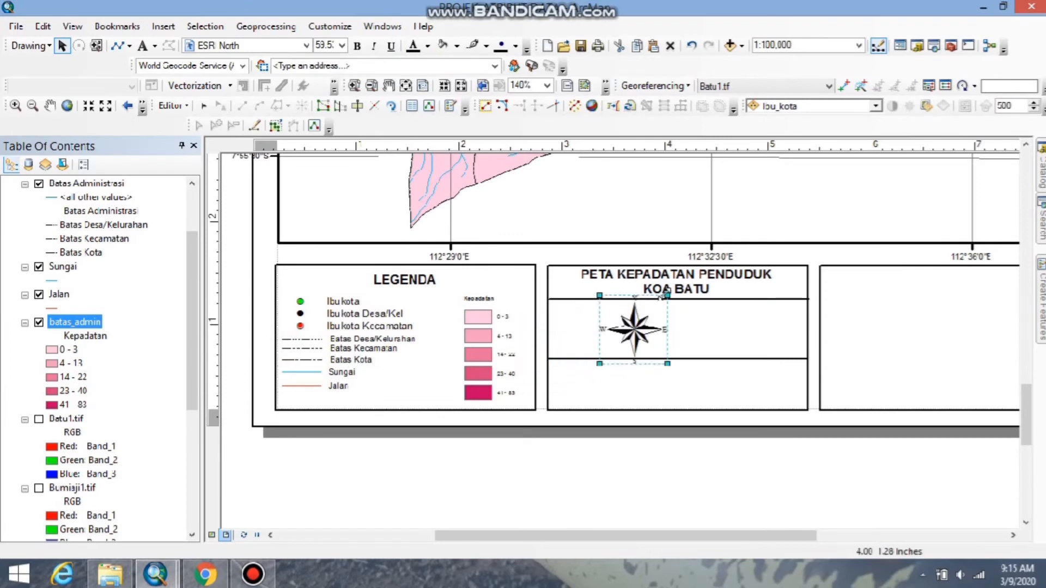
left_click_drag(662, 294, 582, 324)
left_click(682, 497)
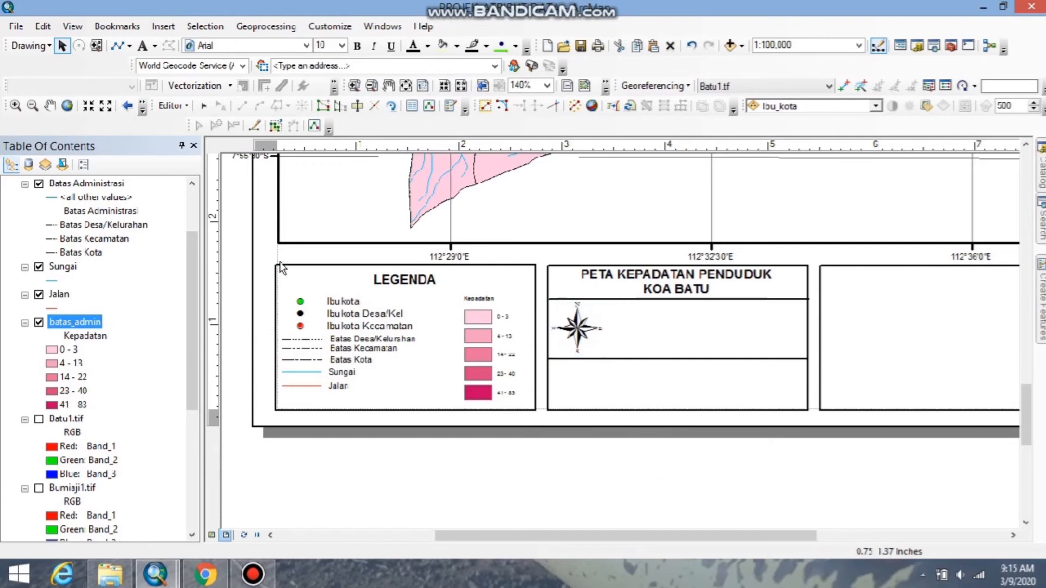
Insert a scale bar in the Alternating Scale Bar 1 style, keeping its number, mark and format settings.
left_click(163, 26)
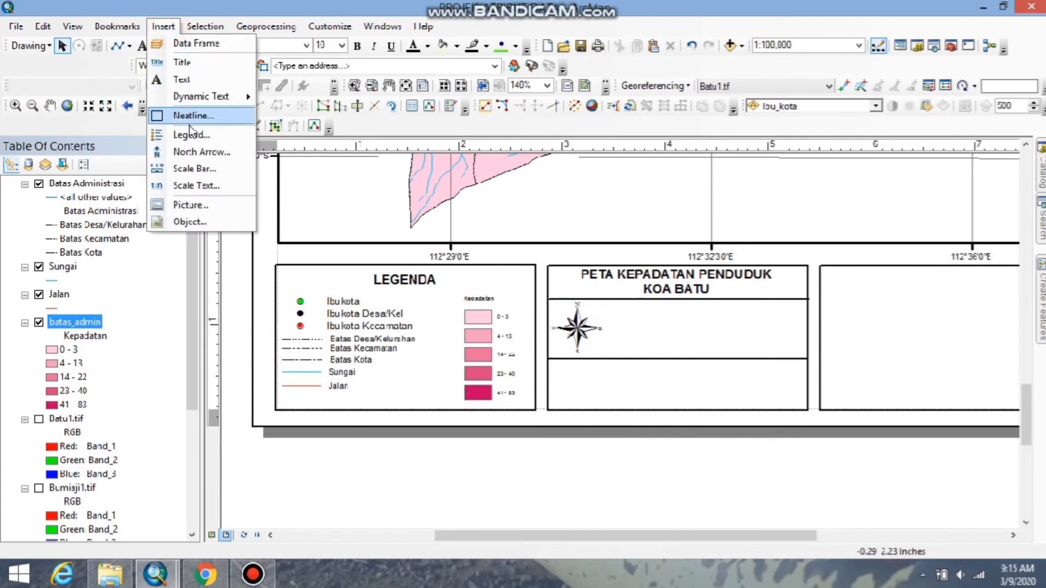
left_click(194, 170)
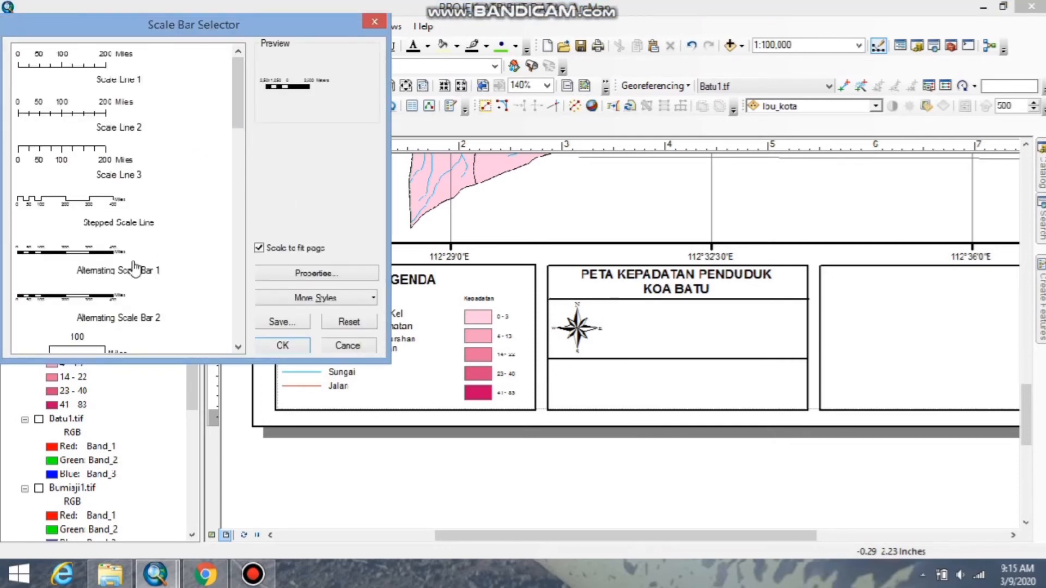
left_click(109, 262)
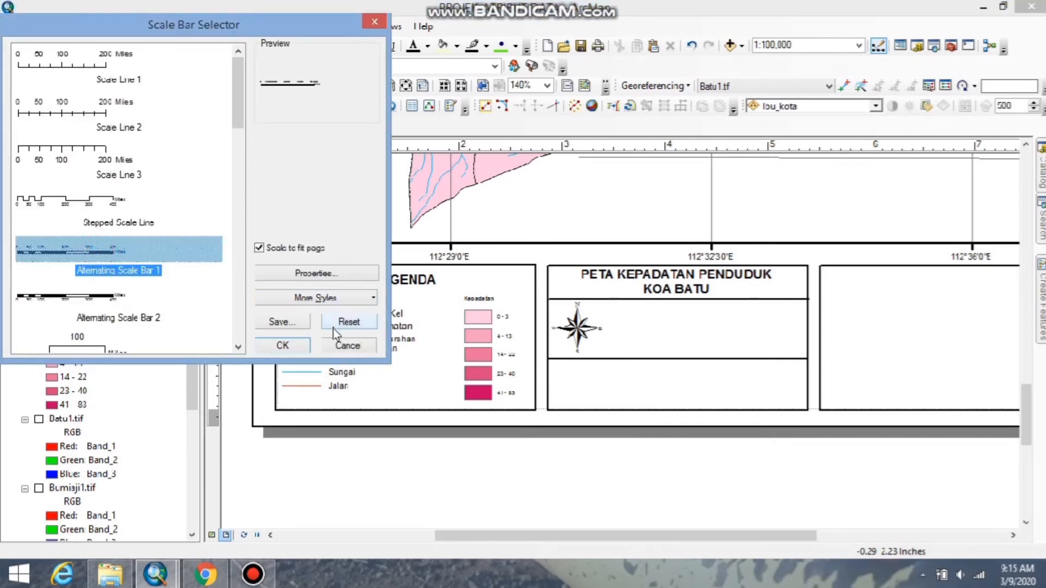
left_click(346, 278)
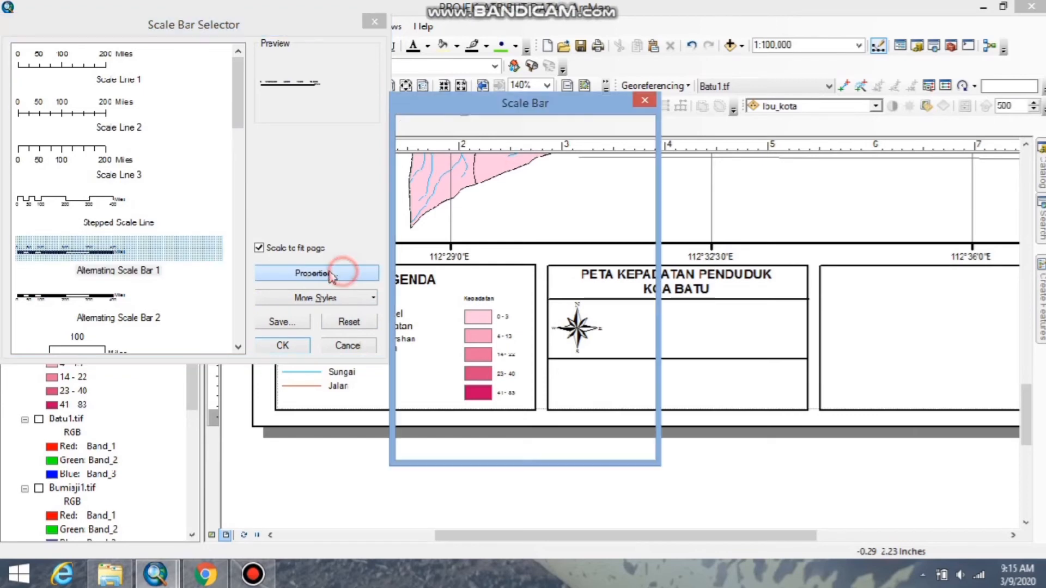
left_click(510, 132)
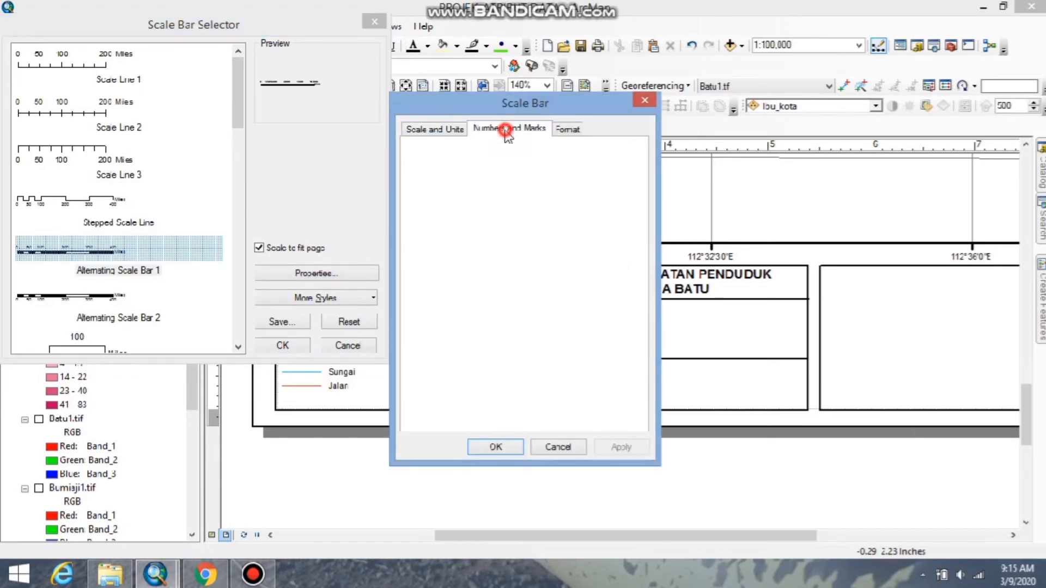
left_click(570, 131)
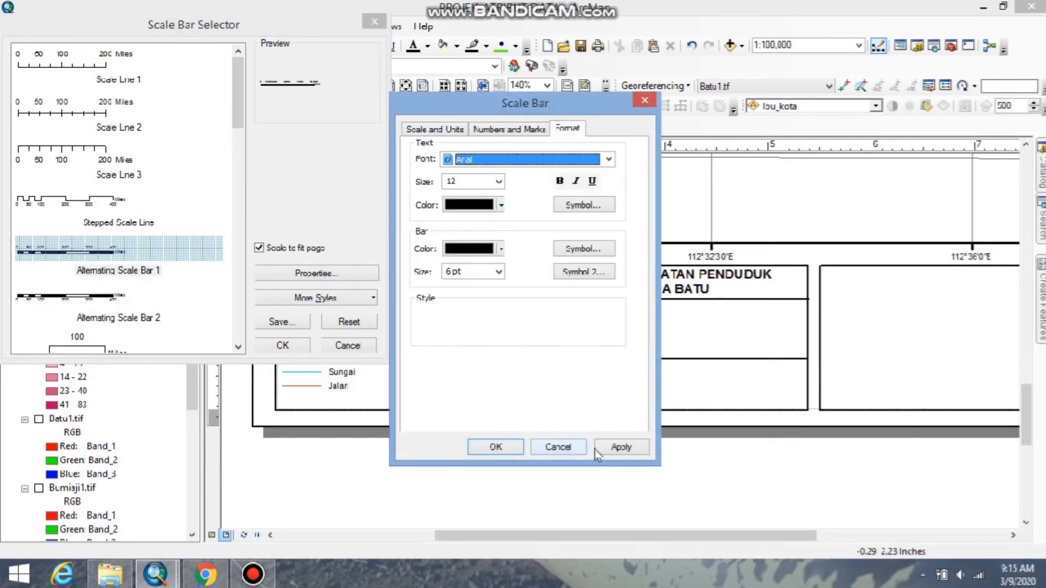
left_click(622, 447)
left_click(506, 448)
left_click(305, 345)
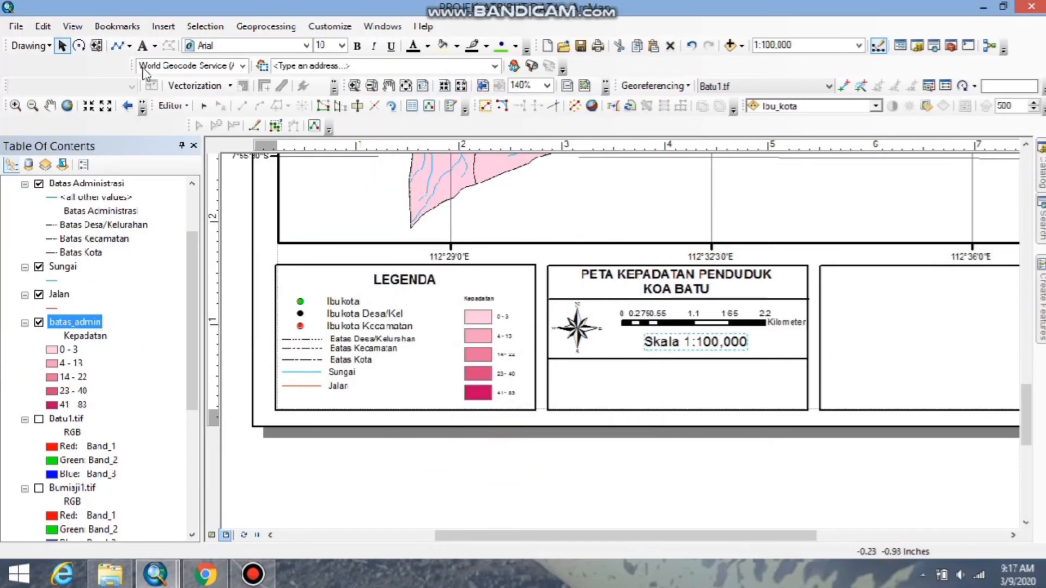
Insert the colour Universitas Negeri Malang logo from the LOGO UM folder and shrink it into the left end of the middle box's lowest cell.
left_click(163, 26)
left_click(188, 205)
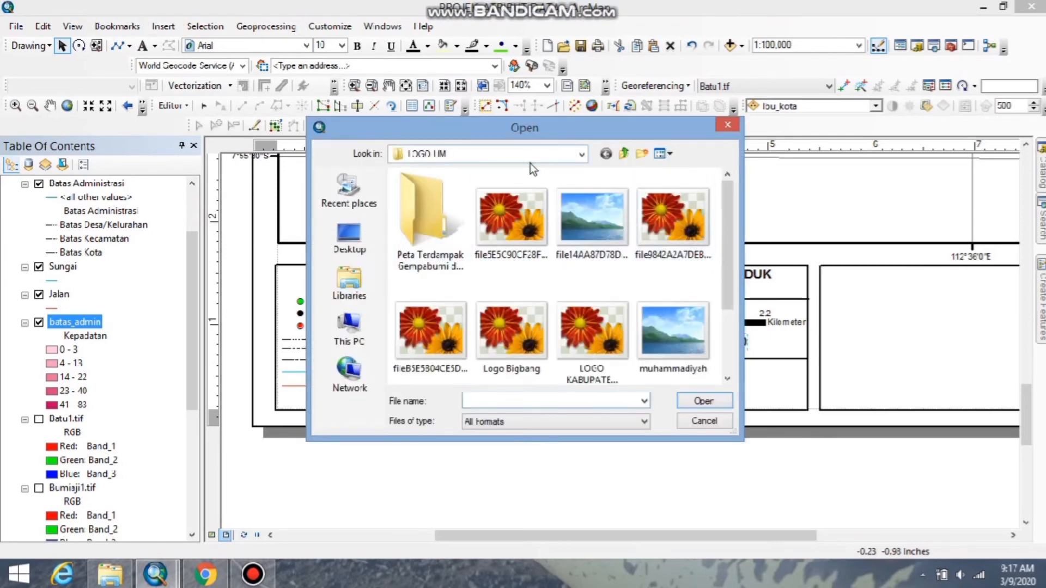
left_click(518, 218)
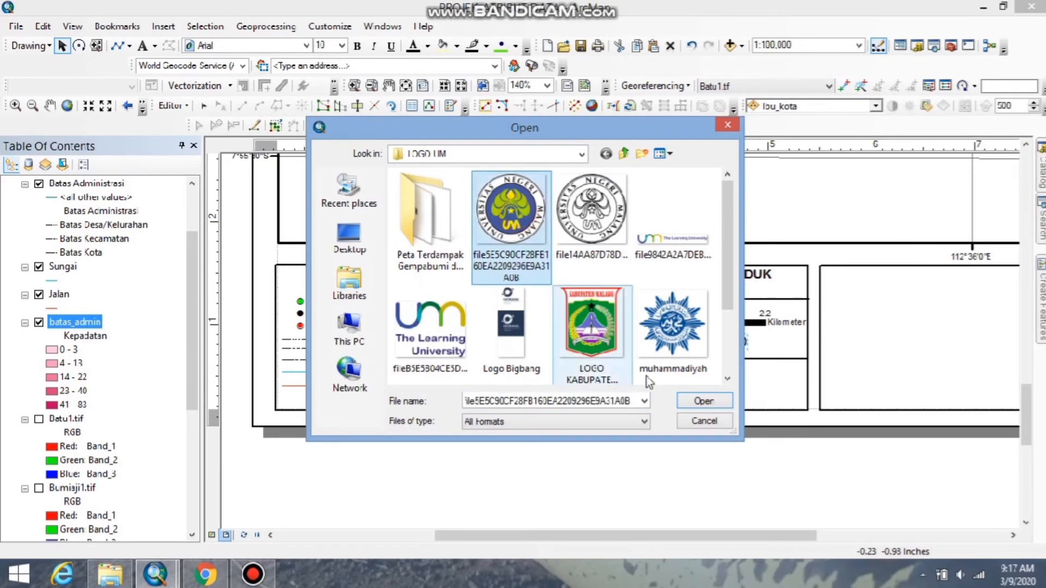
left_click(703, 401)
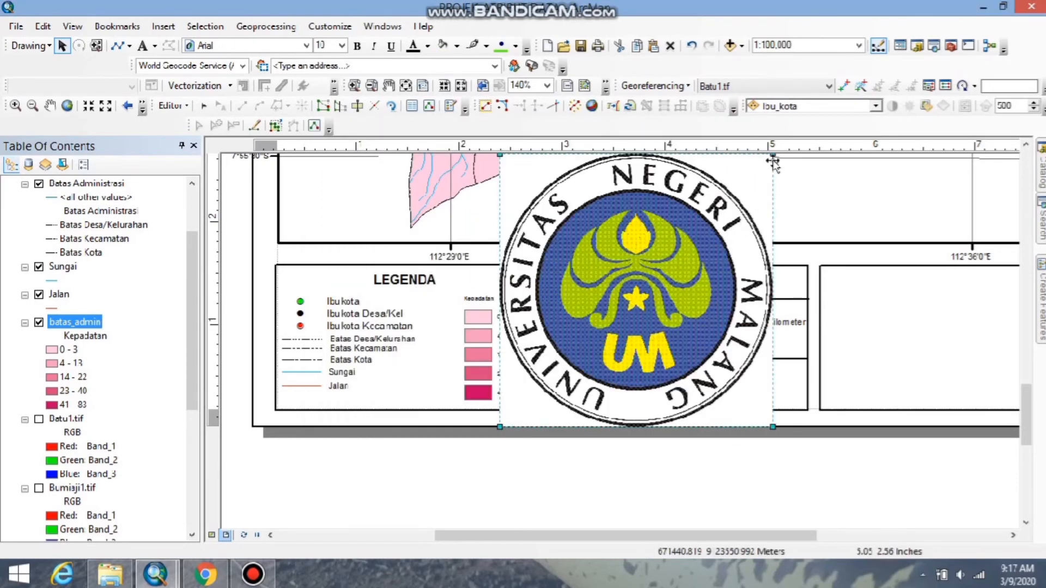
left_click_drag(773, 155, 538, 406)
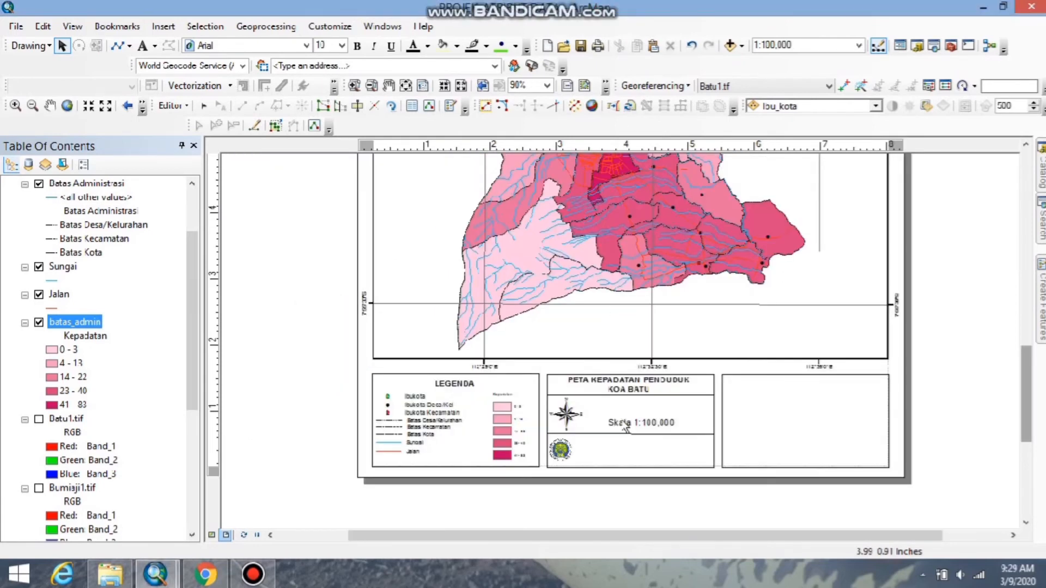
Insert an Alternating Scale Bar 1 scale bar and shrink it to fit beside the north arrow, above the Skala text.
scroll(622, 424, "down", 5)
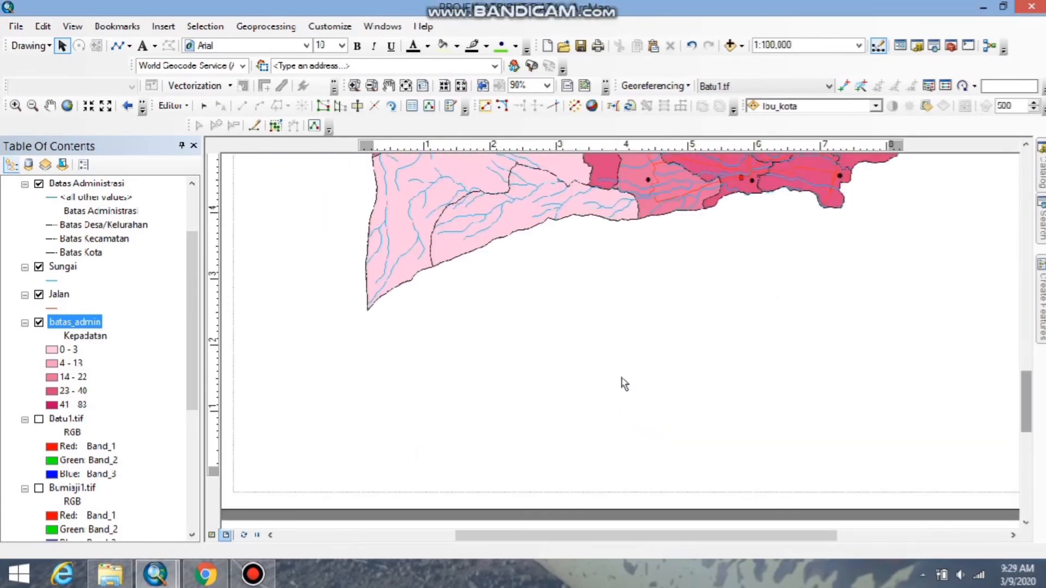
left_click(163, 26)
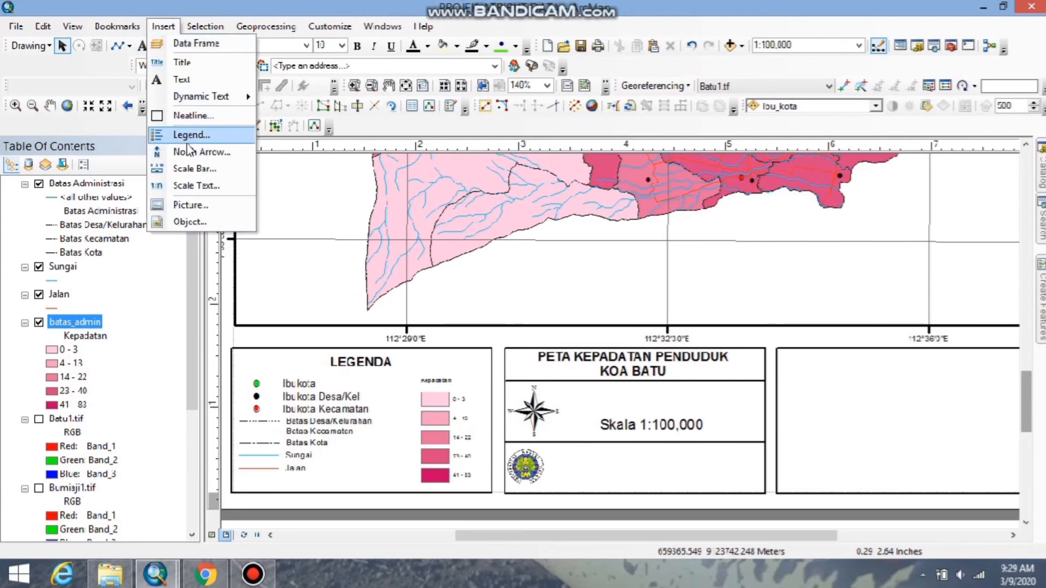
left_click(195, 166)
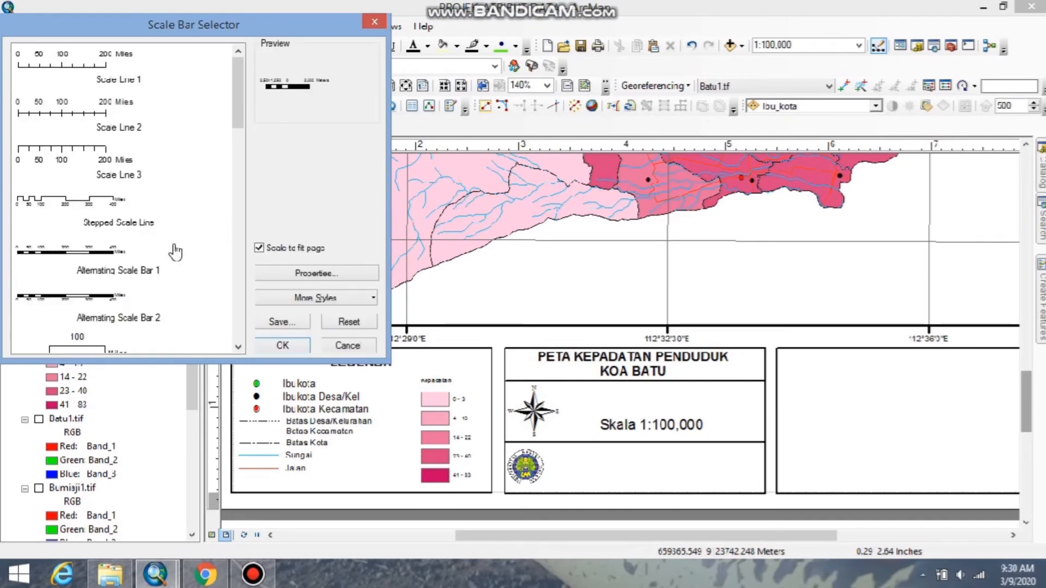
left_click(98, 251)
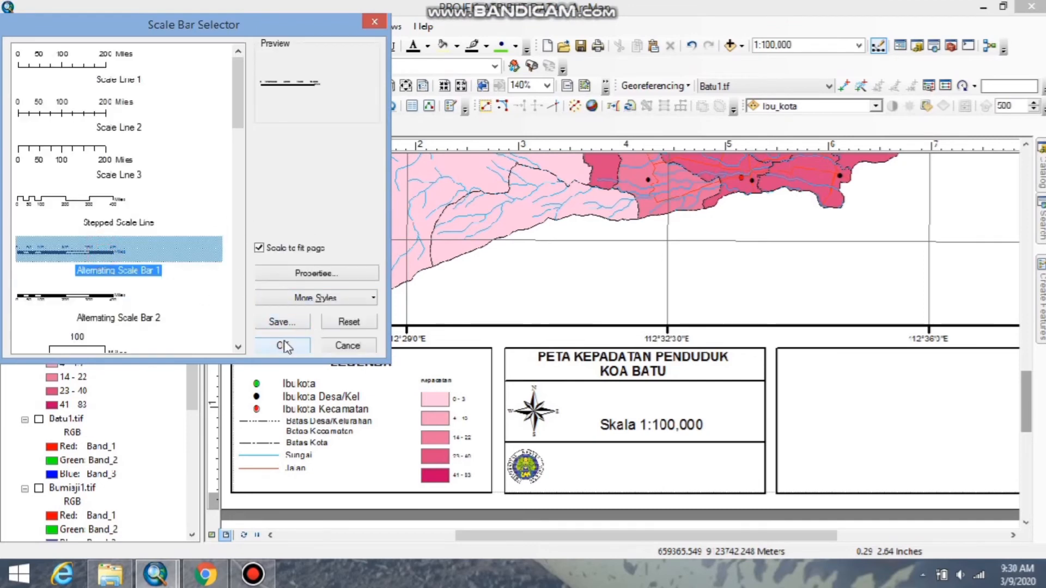
left_click(283, 345)
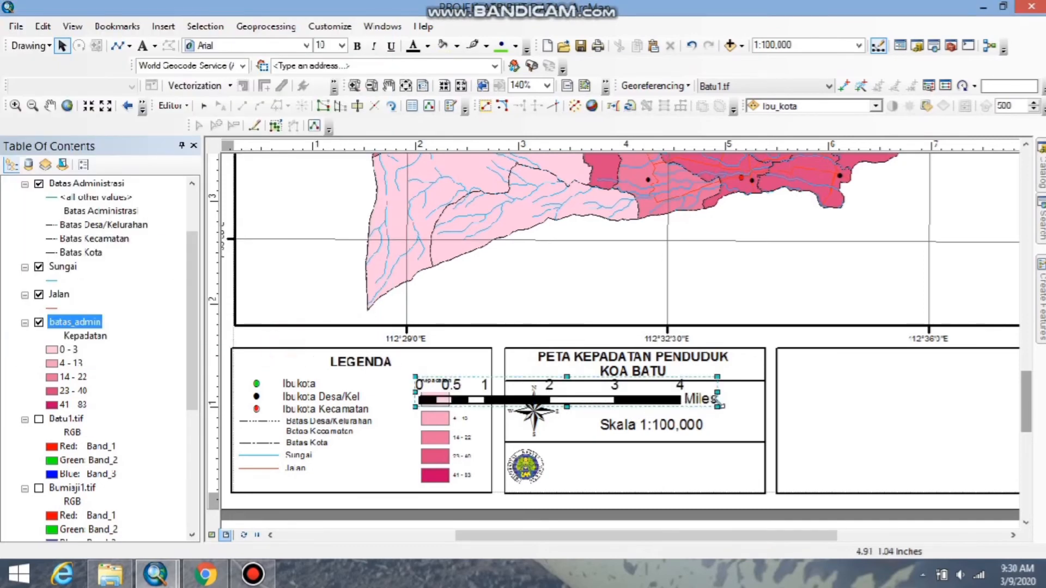
mouse_move(719, 393)
left_mouse_down()
mouse_move(587, 397)
mouse_move(629, 394)
mouse_move(626, 374)
mouse_move(597, 399)
mouse_move(703, 402)
left_mouse_up()
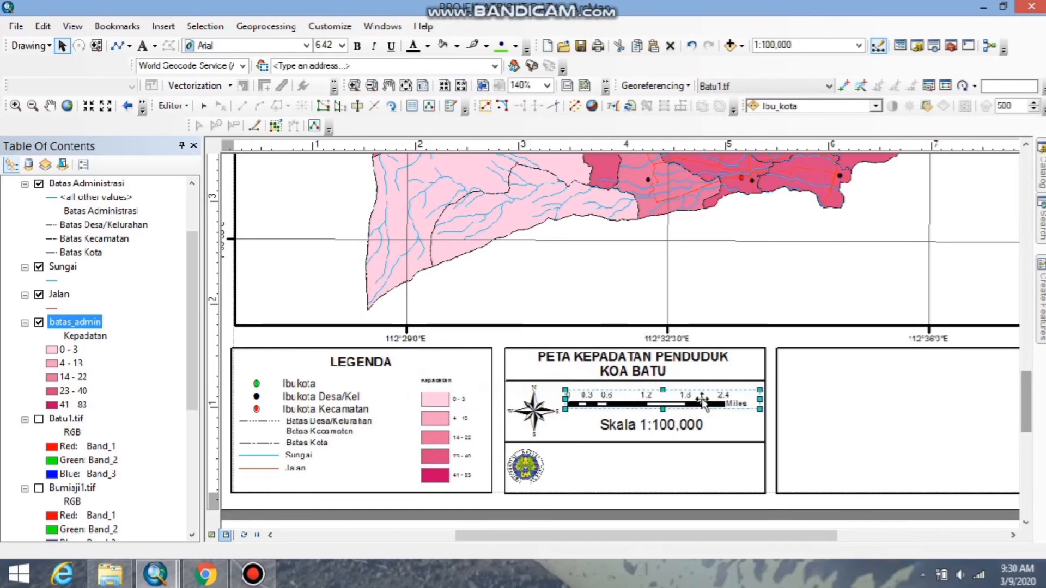
Set the scale bar's division units to Kilometers.
right_click(739, 405)
left_click(760, 392)
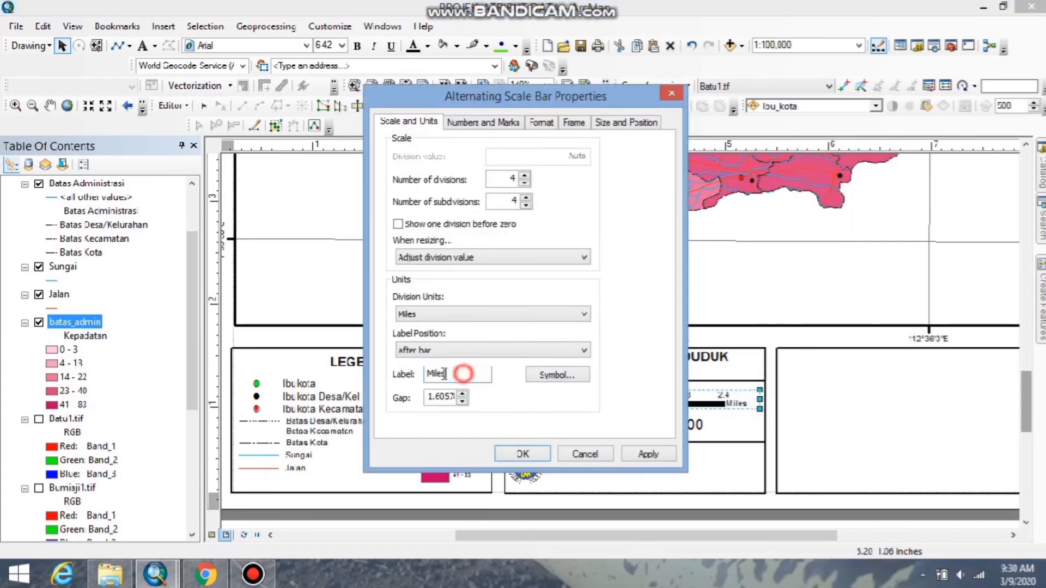
left_click_drag(464, 374, 417, 385)
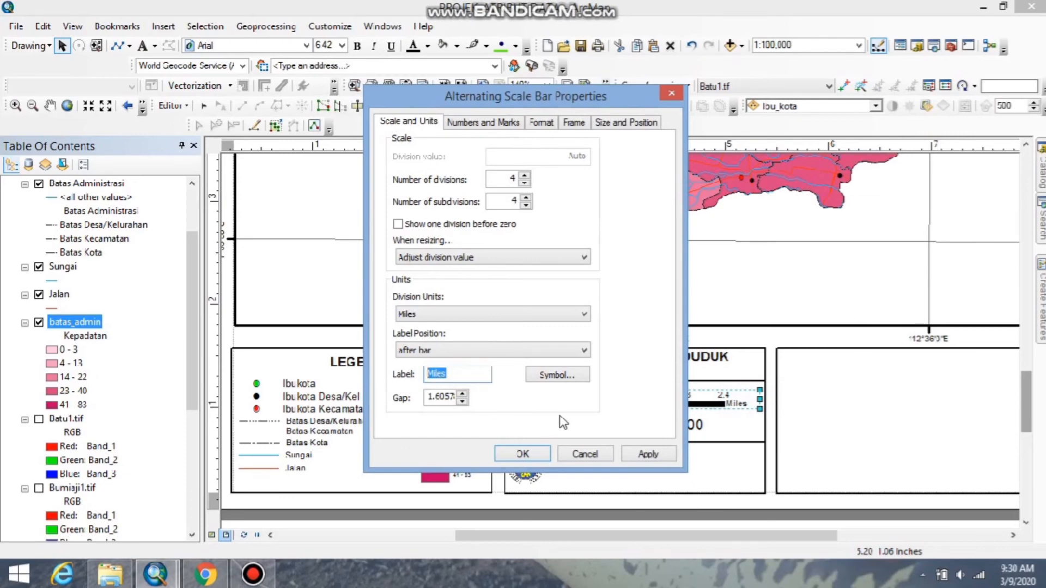
left_click(587, 314)
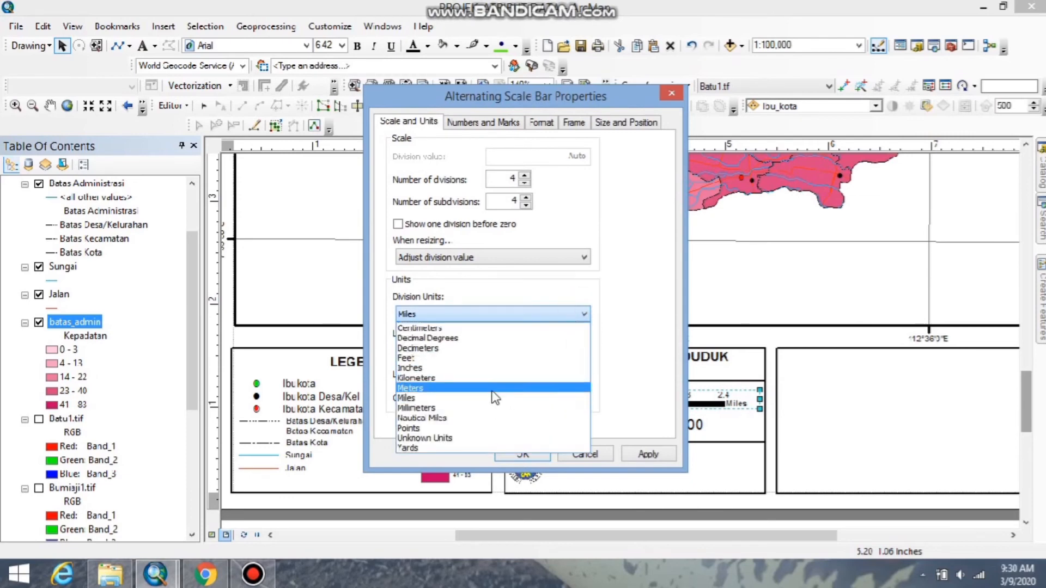
left_click(442, 378)
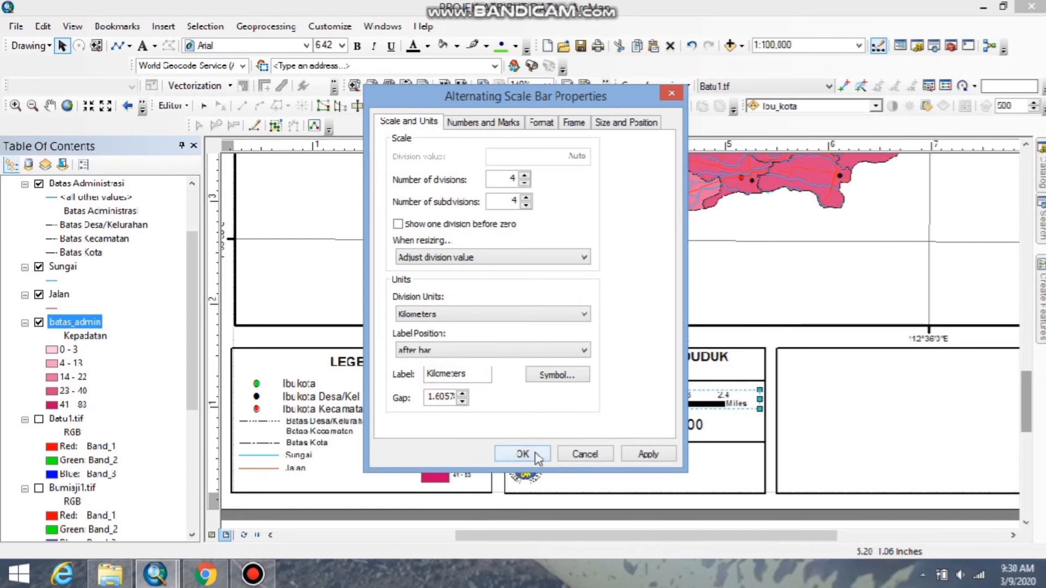
left_click(649, 458)
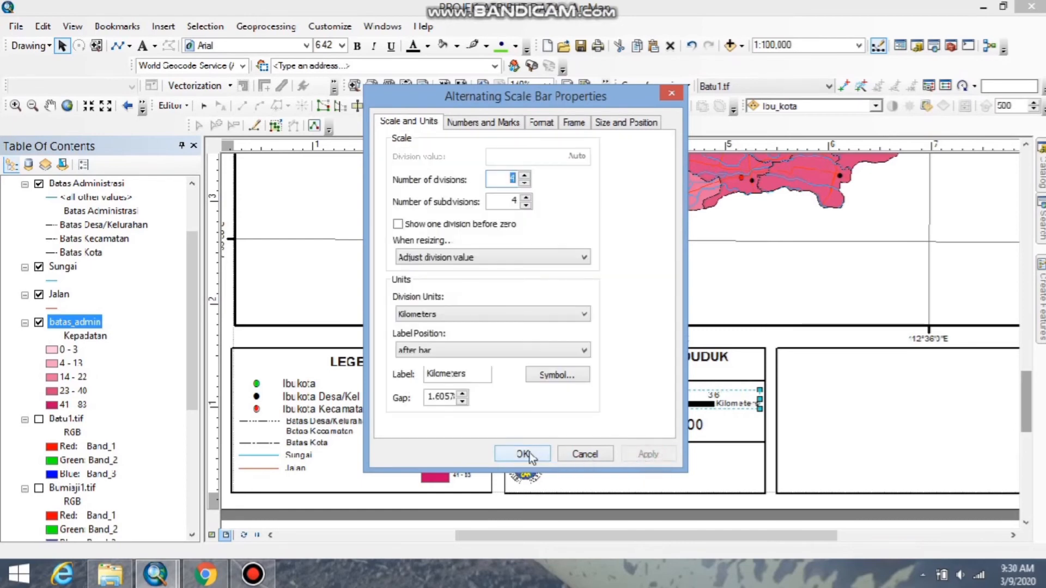
left_click(523, 455)
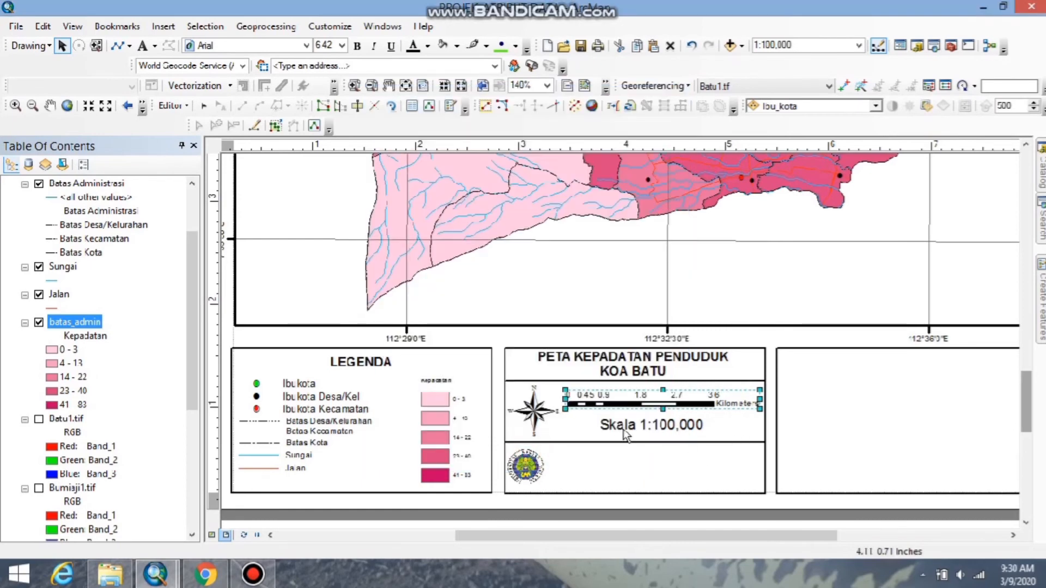
left_click(639, 461)
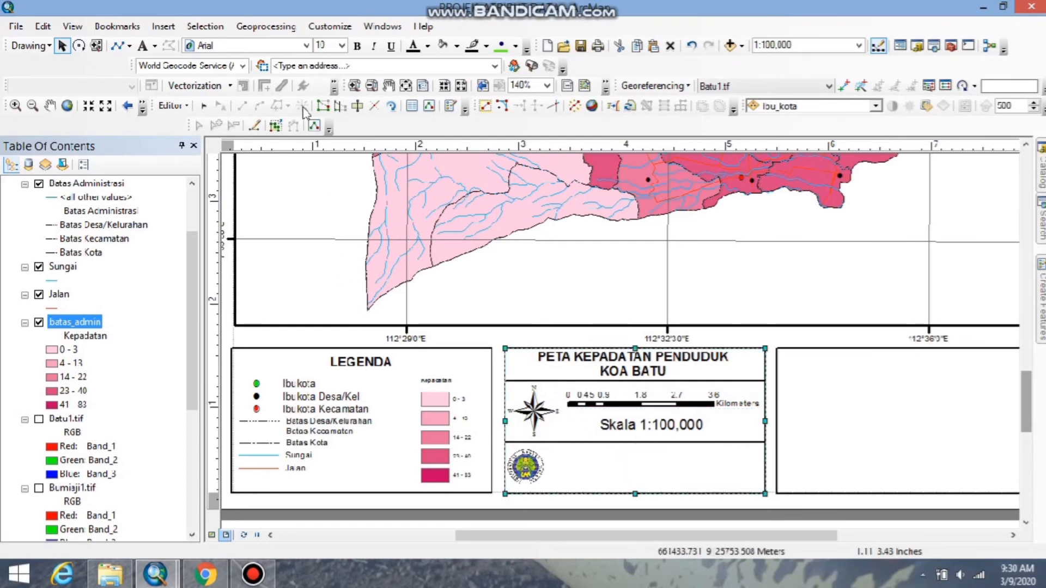
Place a new text element in the middle box's lowest cell, beside the university logo.
left_click(142, 45)
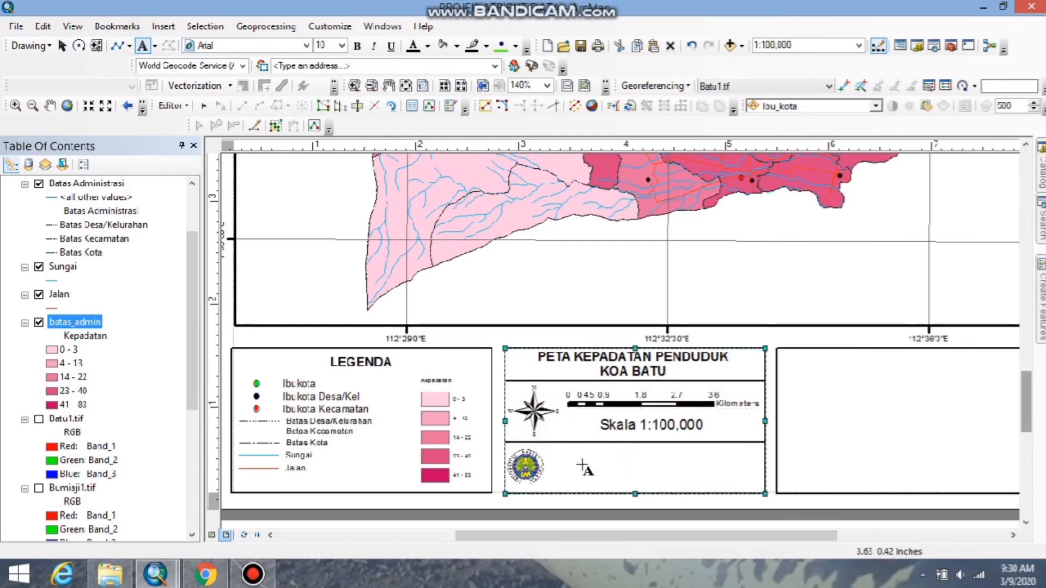
left_click(583, 466)
key("Return")
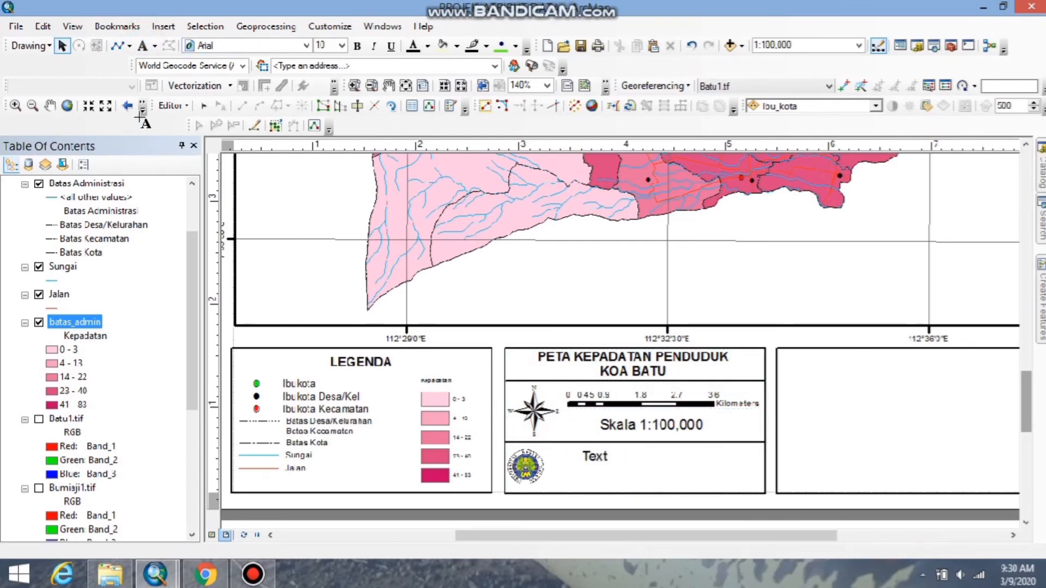
left_click(61, 45)
Replace the placeholder text with the author's name, Jurusan Geografi Fakultas Ilmu Sosial, Universitas Negeri Malang, and Sumber Data : Peta RBI (Trawas, Pujon, Bumiaji,Banjareo, Batu).
left_click(600, 458)
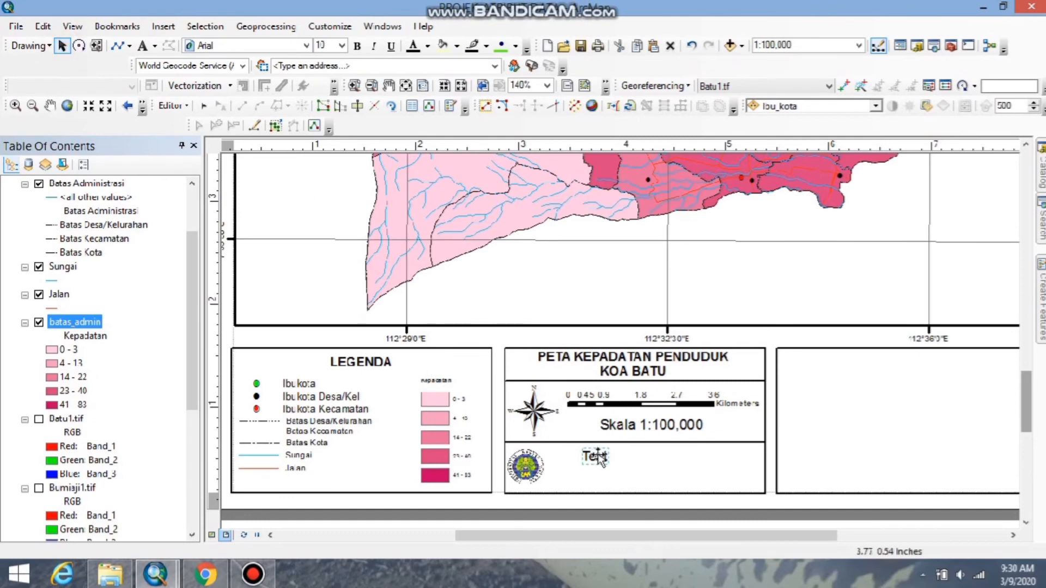
right_click(599, 457)
left_click(626, 445)
left_click(485, 195)
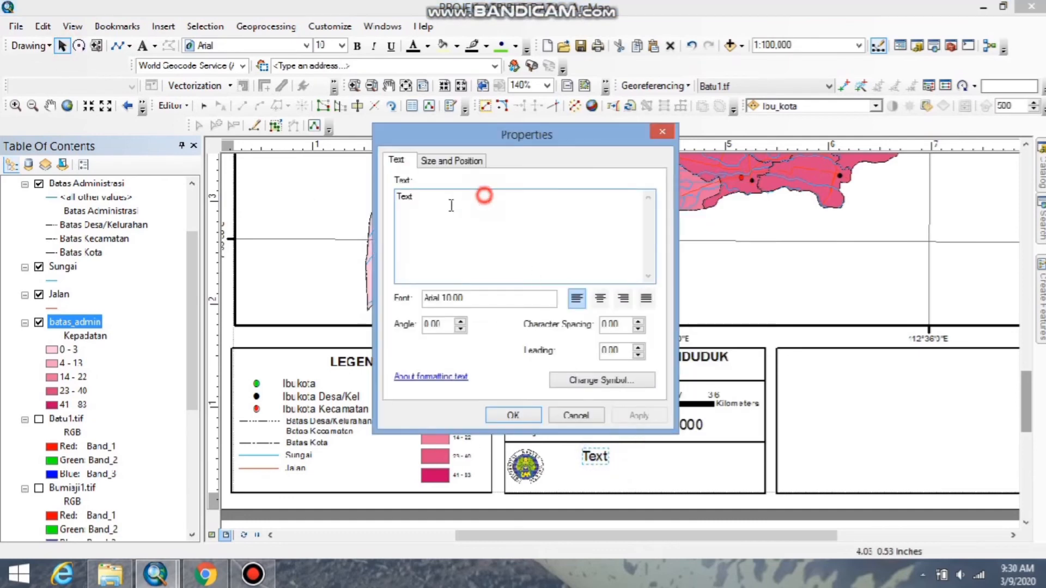
left_click_drag(451, 205, 344, 213)
type("D")
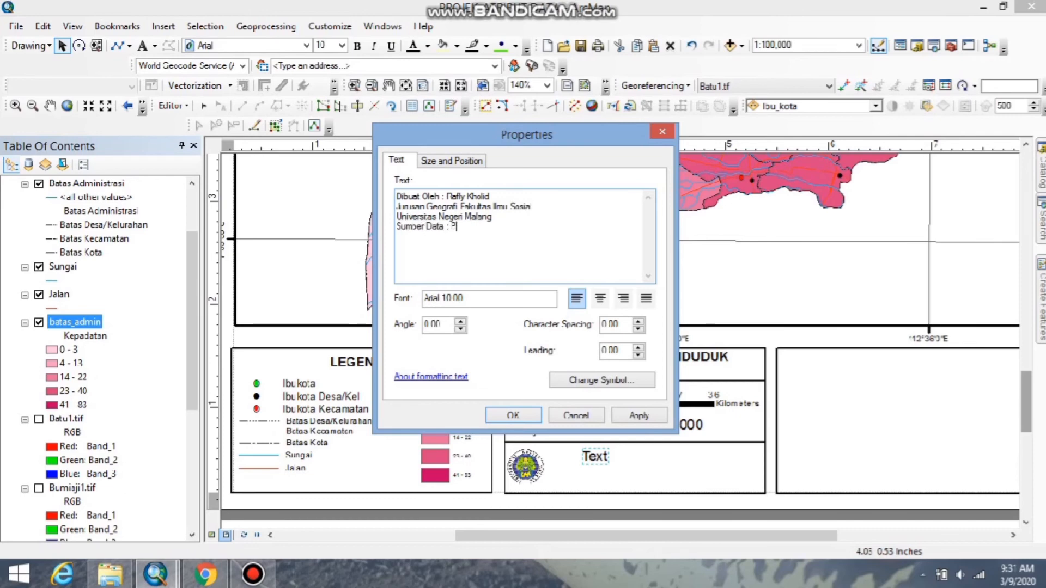
type("B")
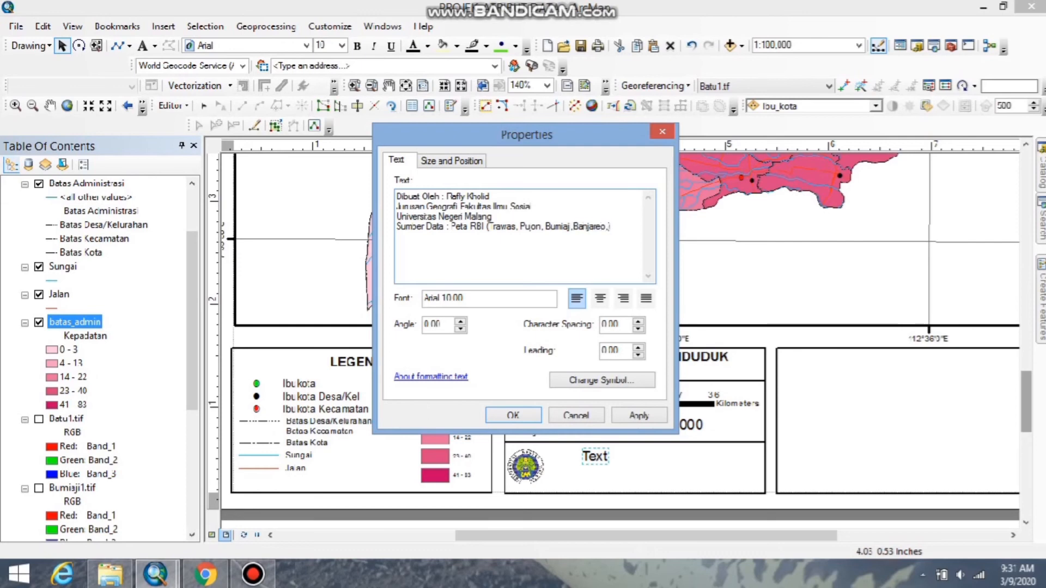
type("atu")
left_click(513, 416)
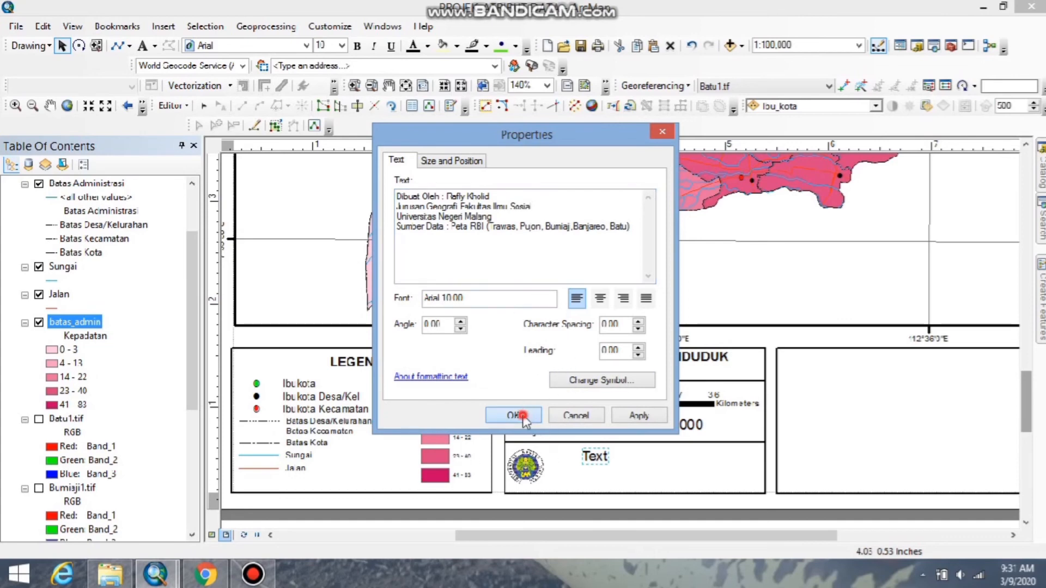
Reduce the credits text to font size 5 and fit it beside the university logo in the middle box's lowest cell.
left_click_drag(687, 429, 503, 433)
left_click(342, 46)
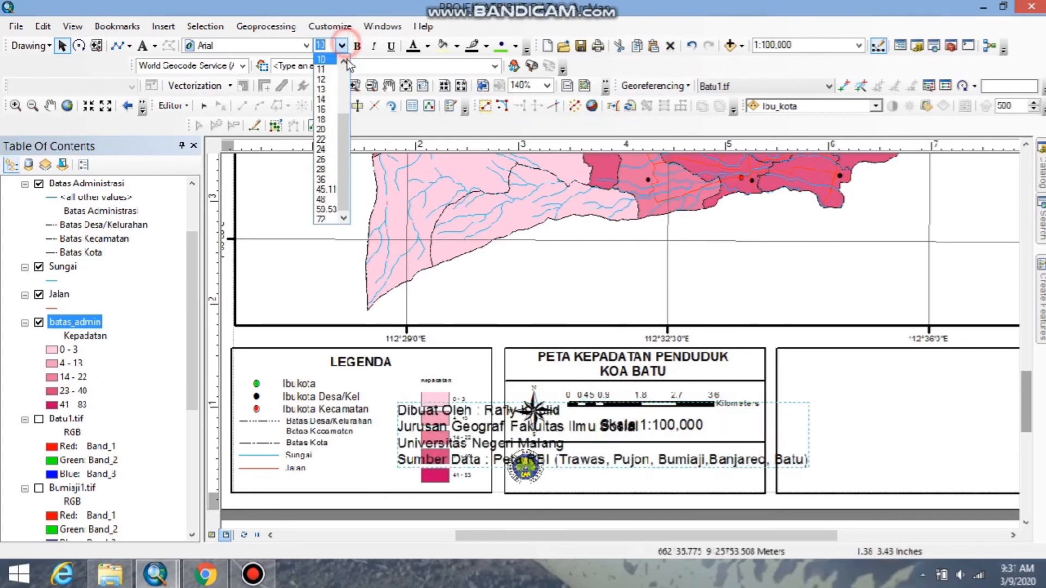
left_click(326, 70)
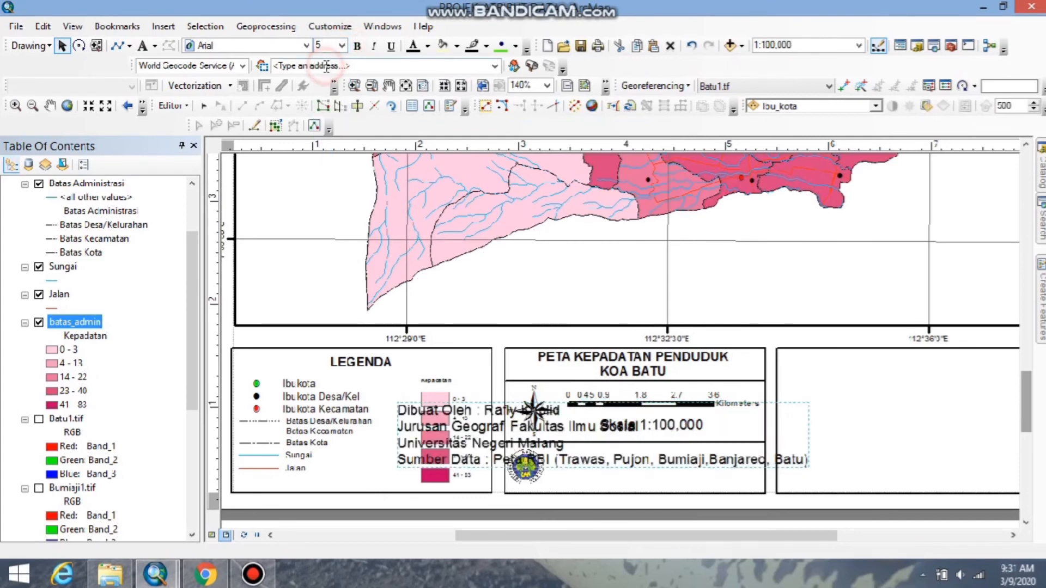
left_click_drag(565, 448, 721, 469)
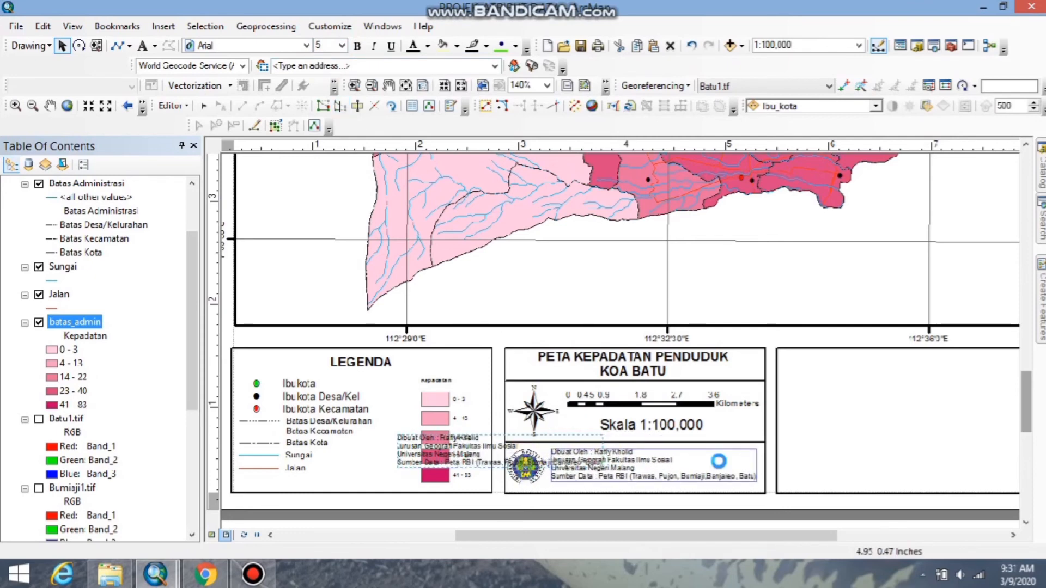
left_click(728, 506)
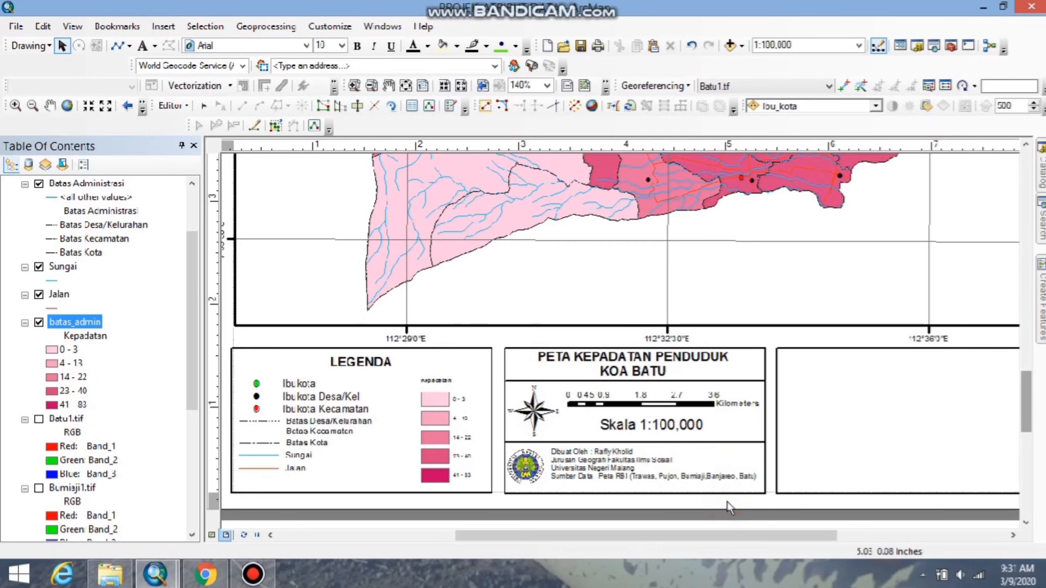
Insert a new data frame in the layout for an inset map at the empty third box.
left_click_drag(672, 539, 788, 517)
left_click(643, 410)
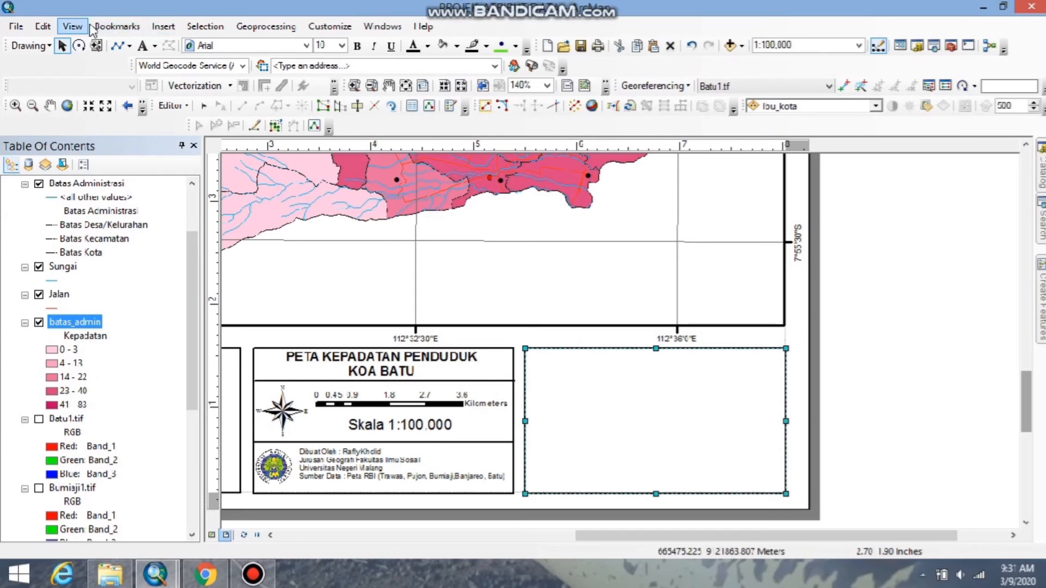
left_click(161, 28)
left_click(185, 43)
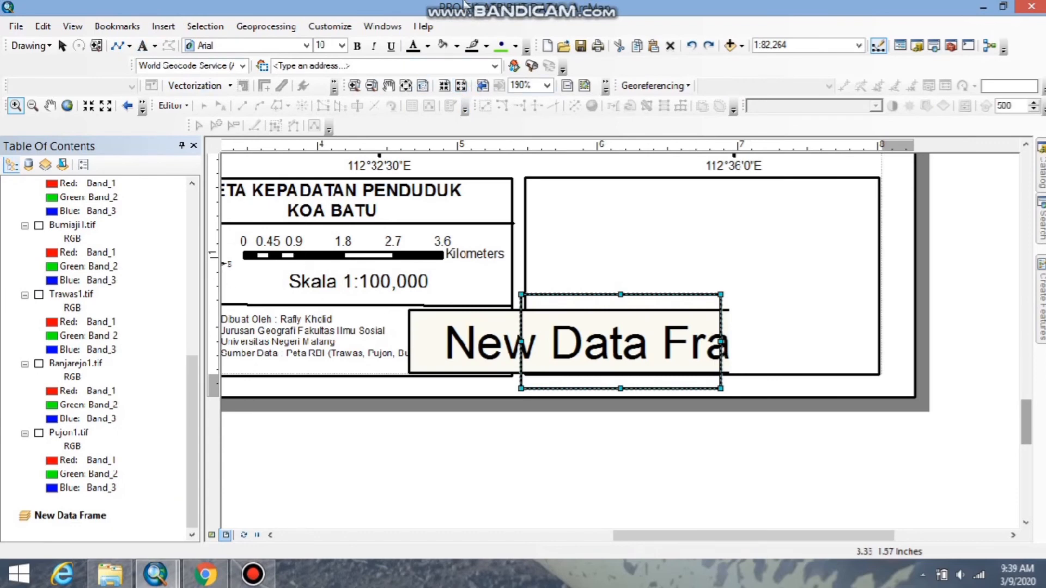
Add the Batas_Wilayah_Administrasi__Area_.shp shapefile from zipfolder to the new data frame.
mouse_move(467, 16)
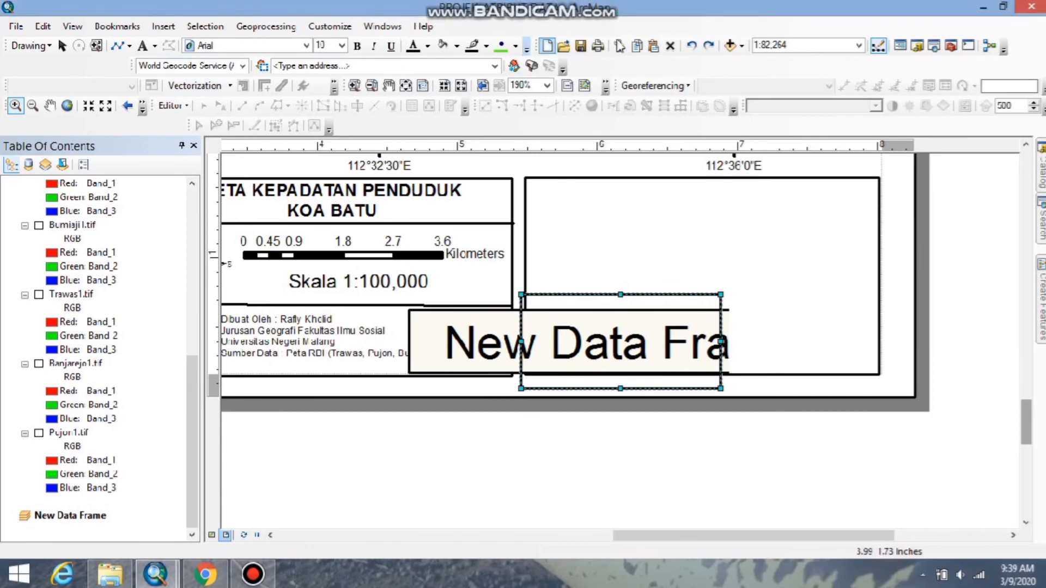
left_click(730, 44)
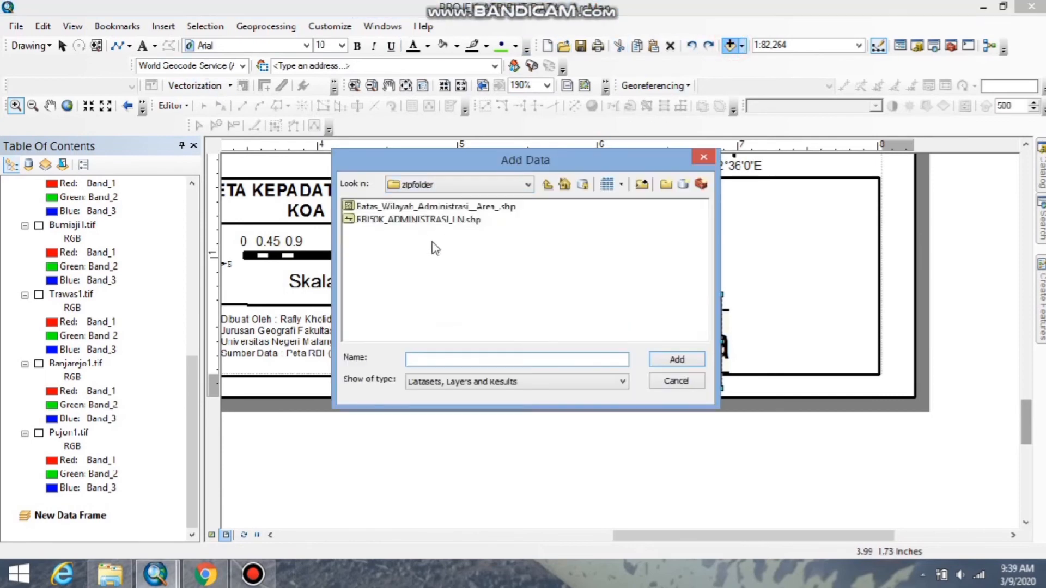
left_click(397, 206)
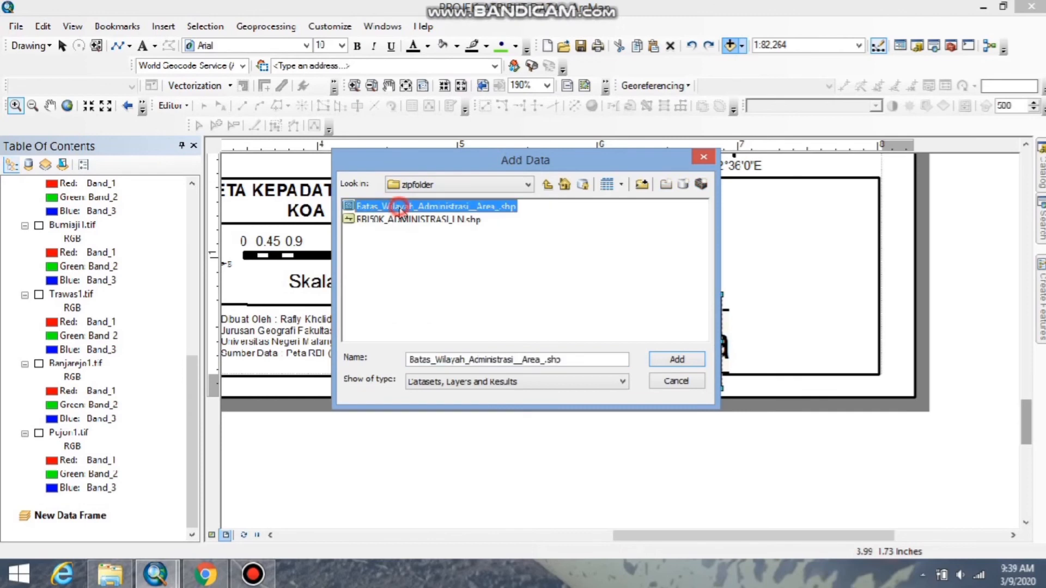
left_click(677, 359)
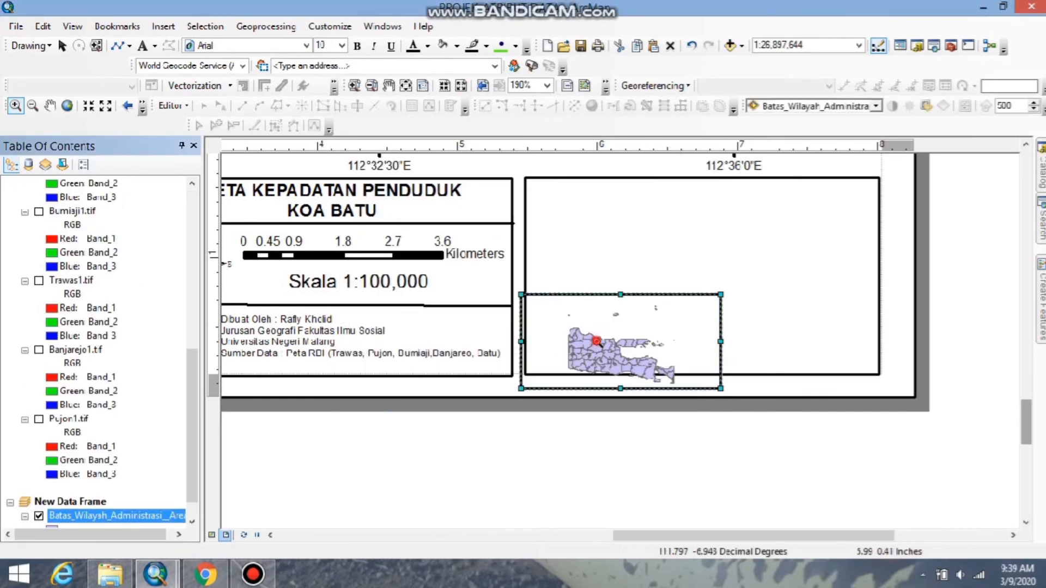
Zoom the inset map in on the central regencies, to a scale of about 1:5,778,560.
left_click(627, 364)
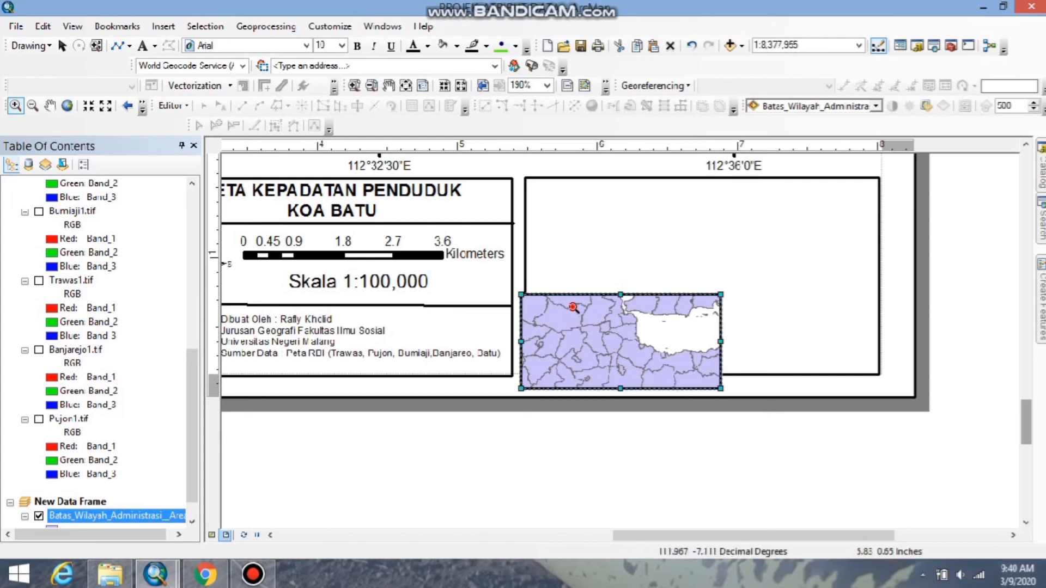
left_click_drag(574, 308, 663, 398)
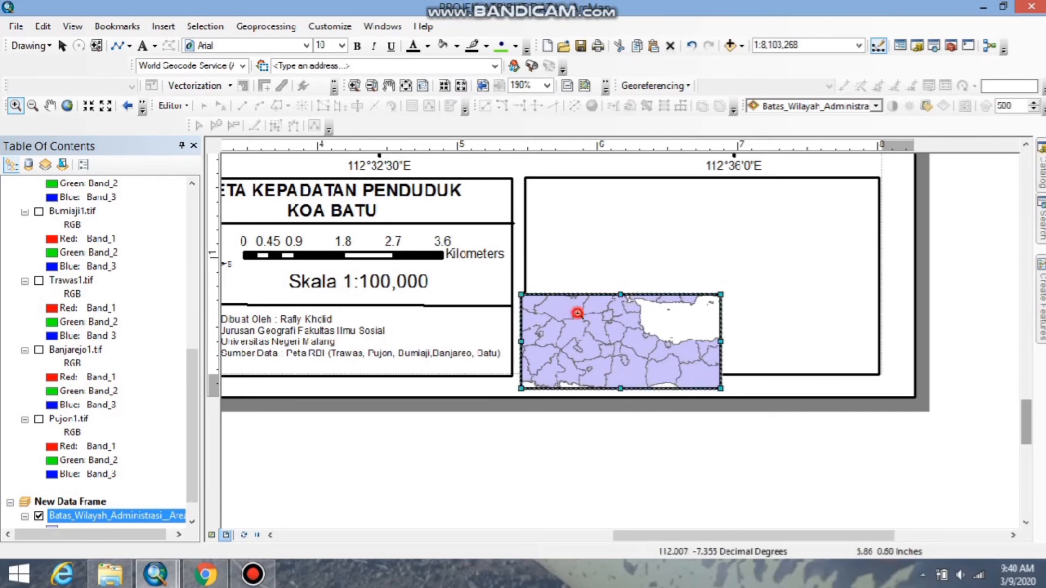
left_click_drag(578, 313, 674, 387)
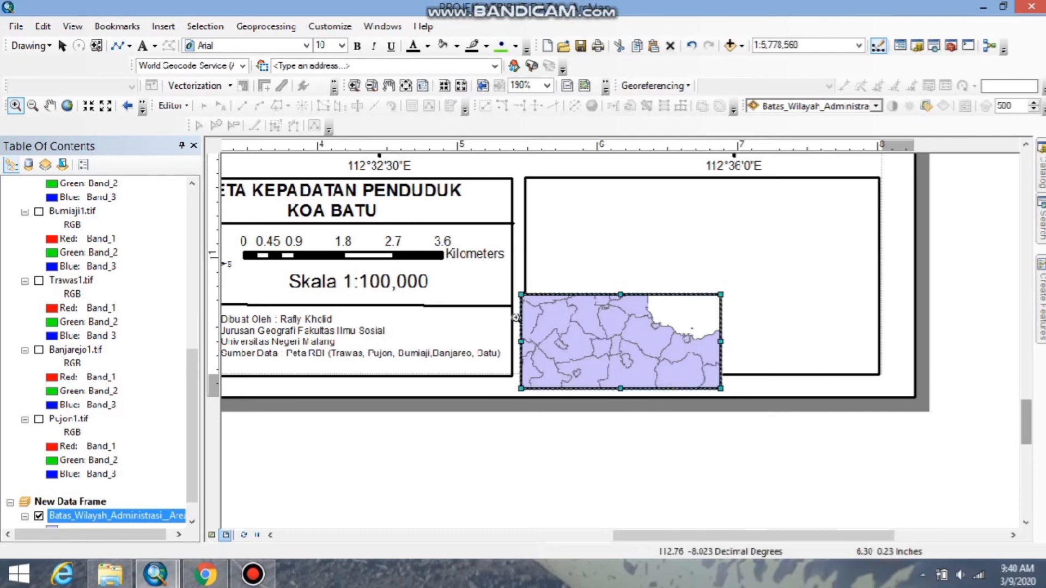
left_click(125, 517)
double_click(124, 515)
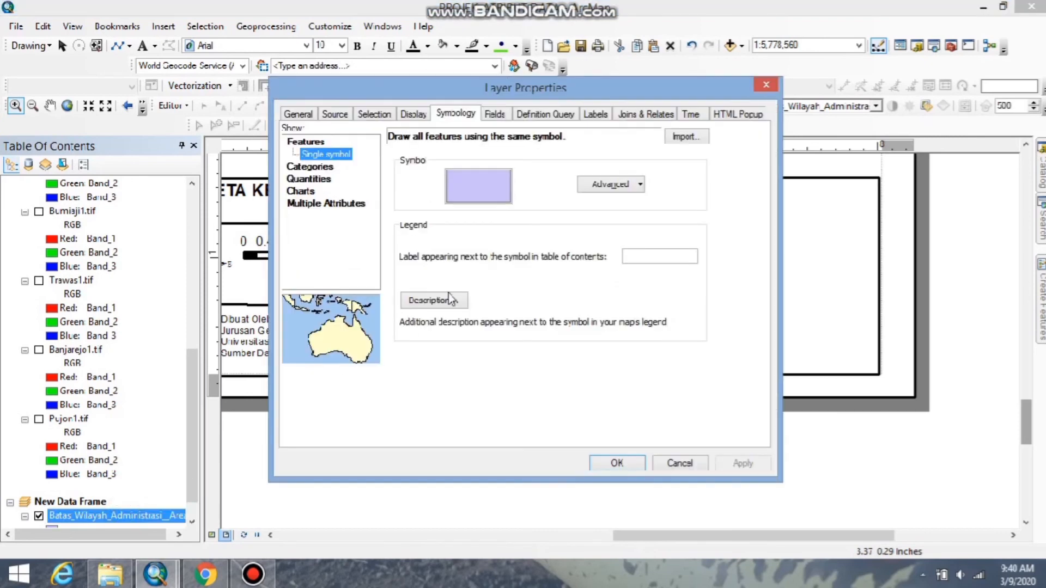
left_click(312, 167)
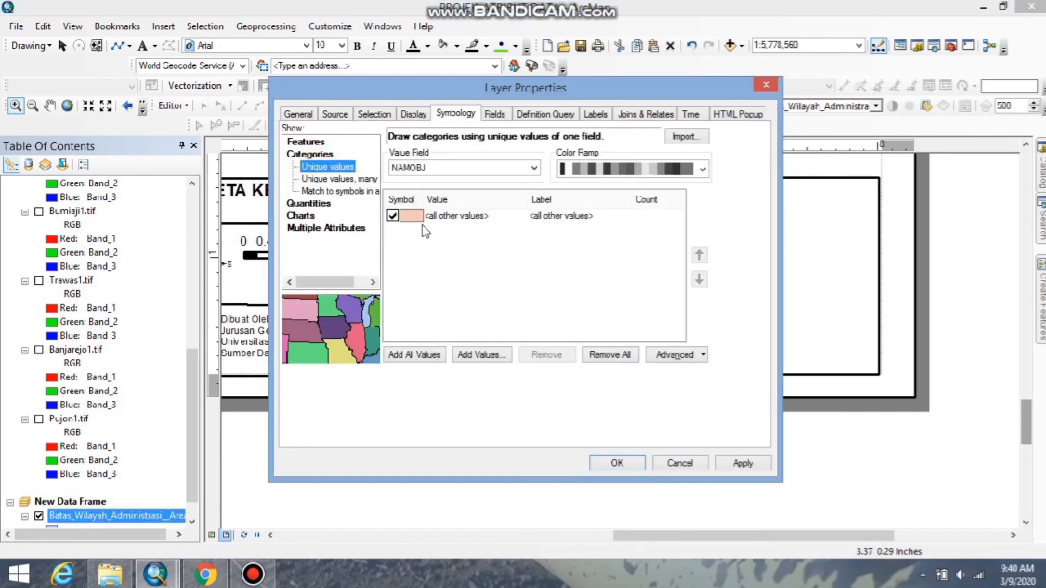
left_click(501, 354)
left_click_drag(539, 219, 540, 253)
left_click(447, 226)
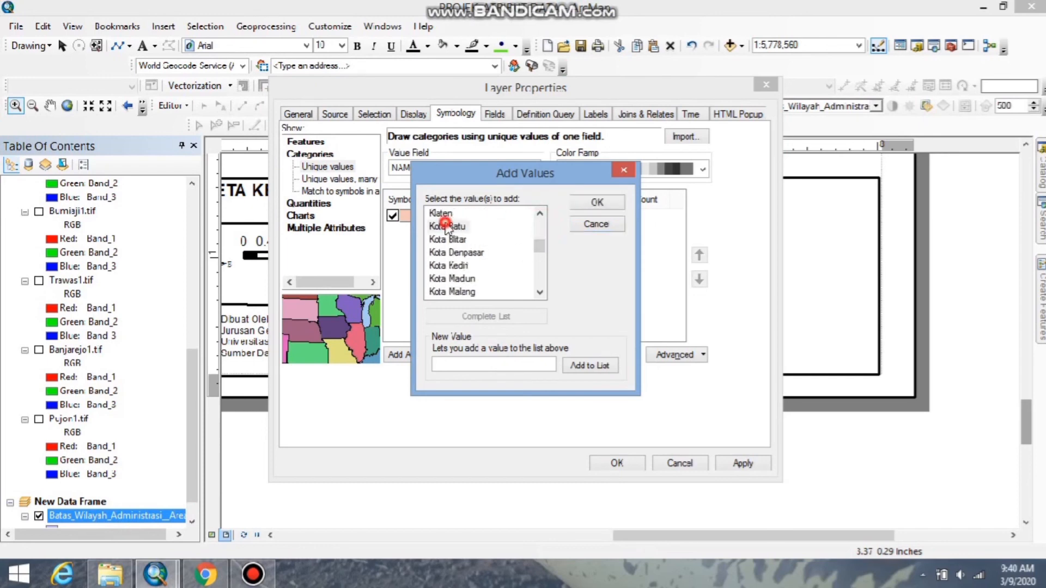
left_click(594, 203)
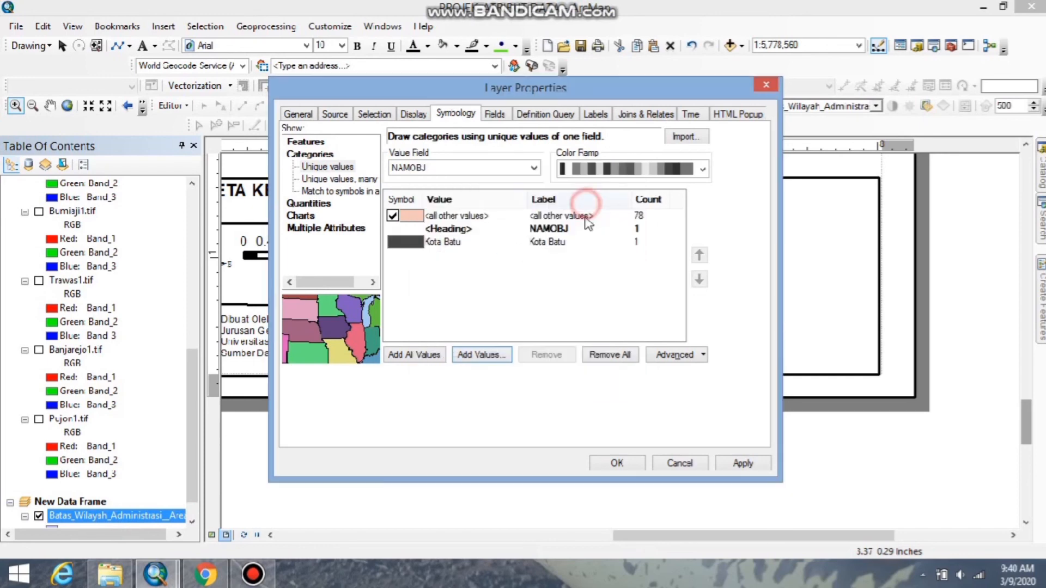
double_click(396, 244)
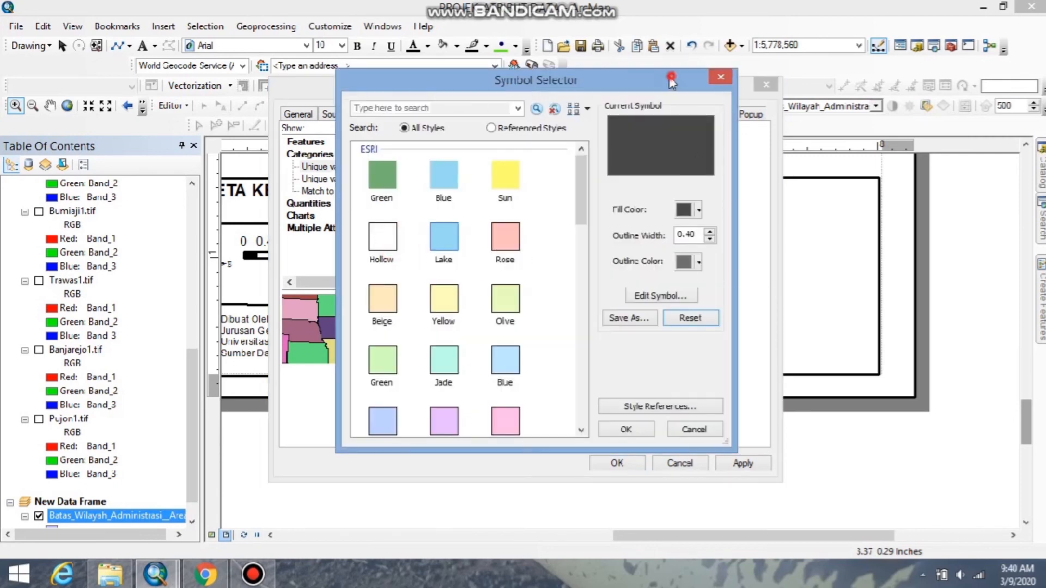
left_click_drag(672, 81, 465, 82)
left_click(605, 92)
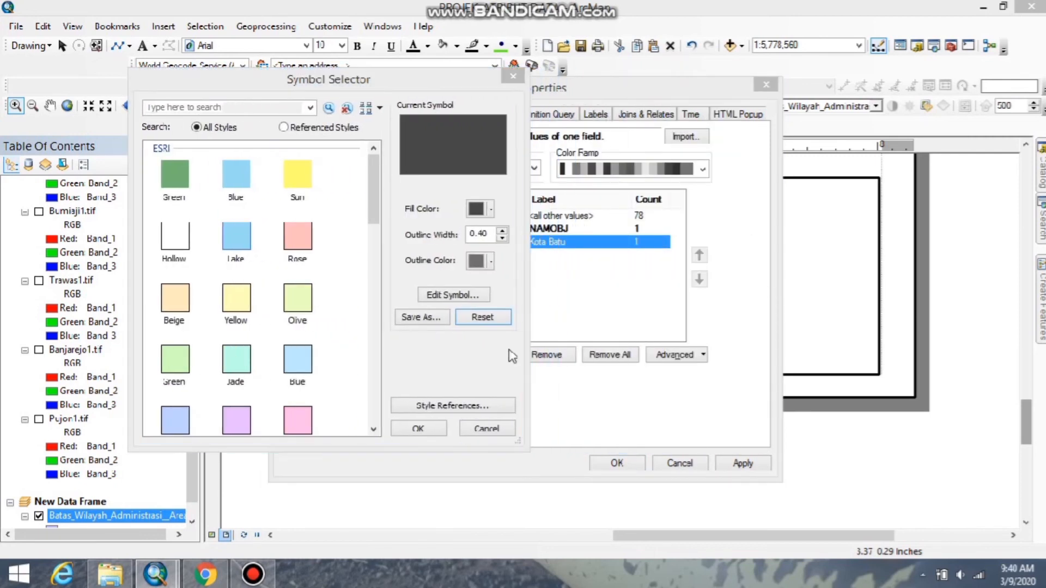
left_click(487, 428)
left_click_drag(682, 87, 263, 143)
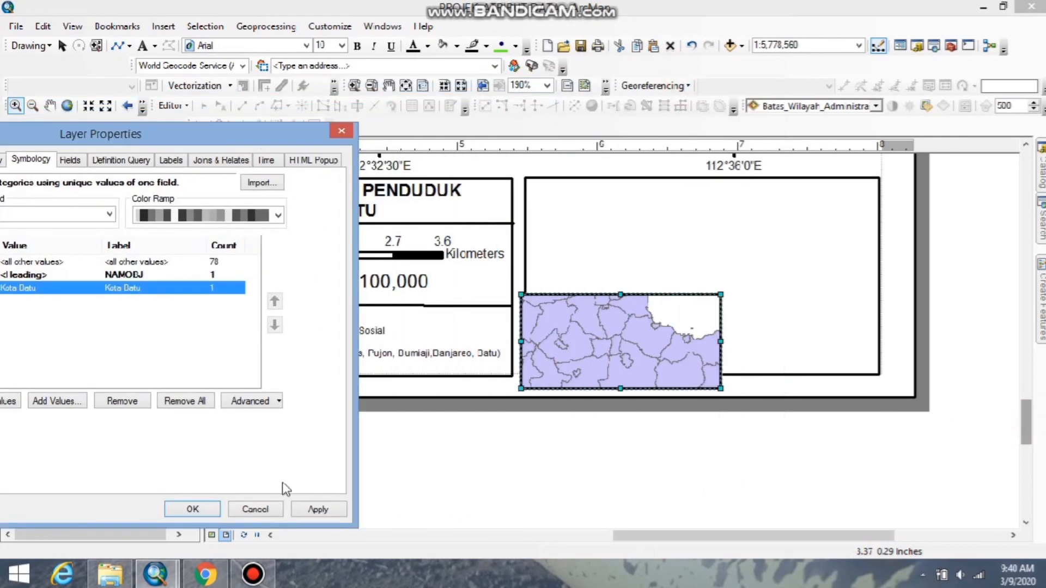
left_click(257, 515)
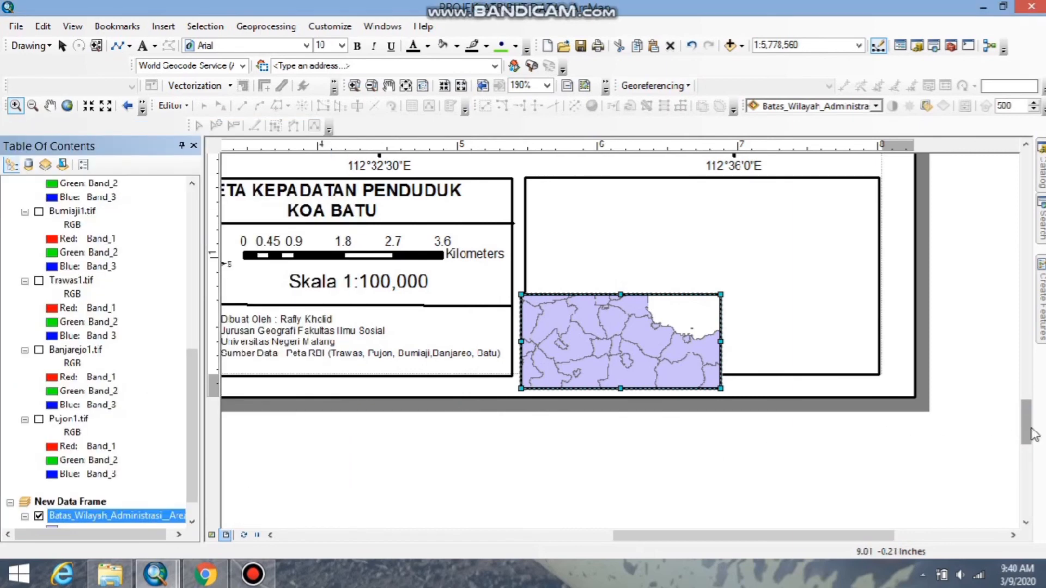
Categorize the inset's administrative area layer by unique values of NAMOBJ and add only the Kota Batu value.
mouse_move(1027, 426)
left_mouse_down()
mouse_move(1025, 339)
mouse_move(1024, 420)
left_mouse_up()
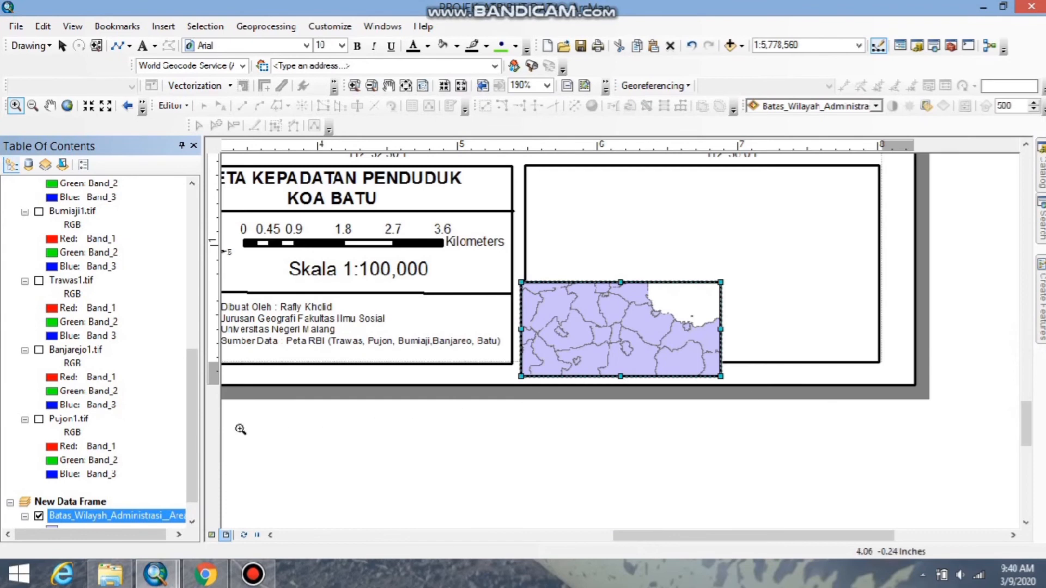
left_click(124, 515)
double_click(124, 516)
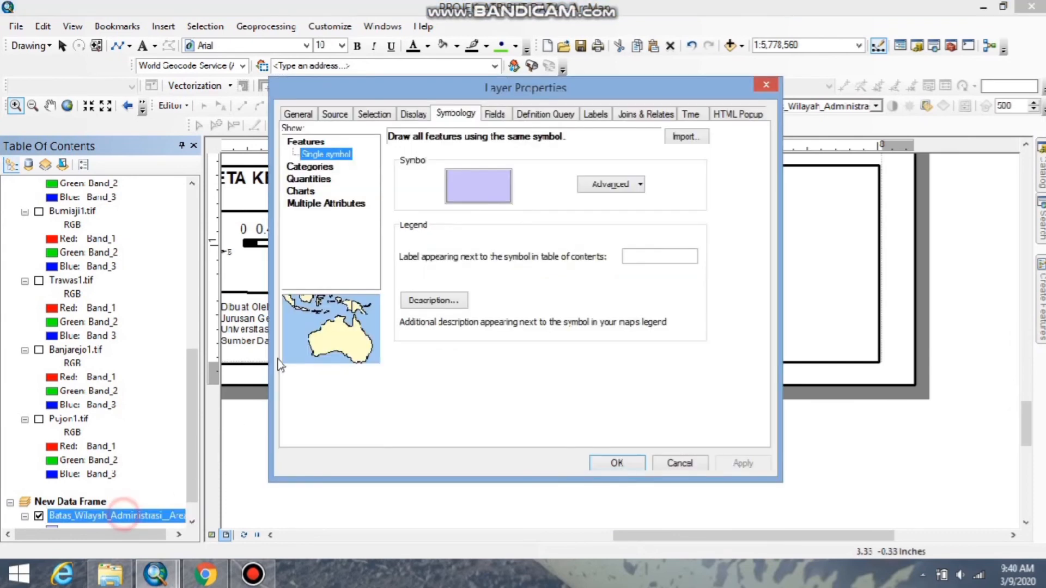
left_click(310, 168)
left_click(479, 355)
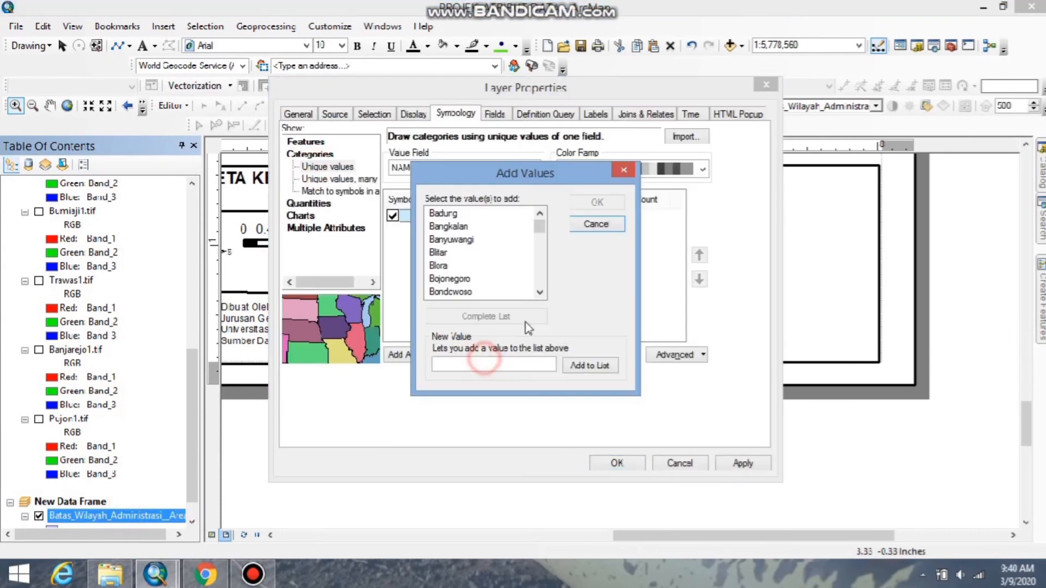
left_click_drag(539, 217, 540, 246)
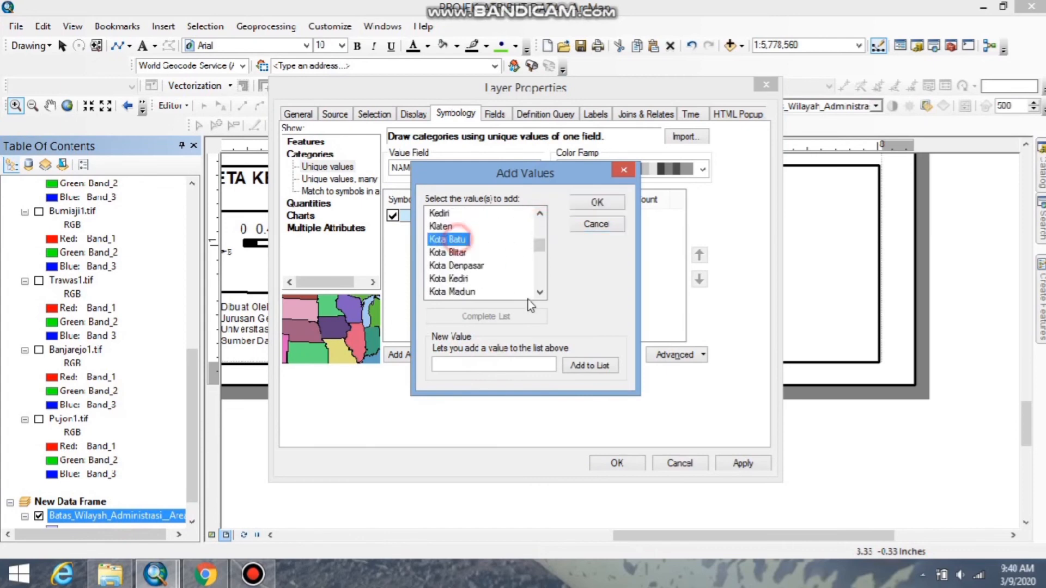
left_click(591, 205)
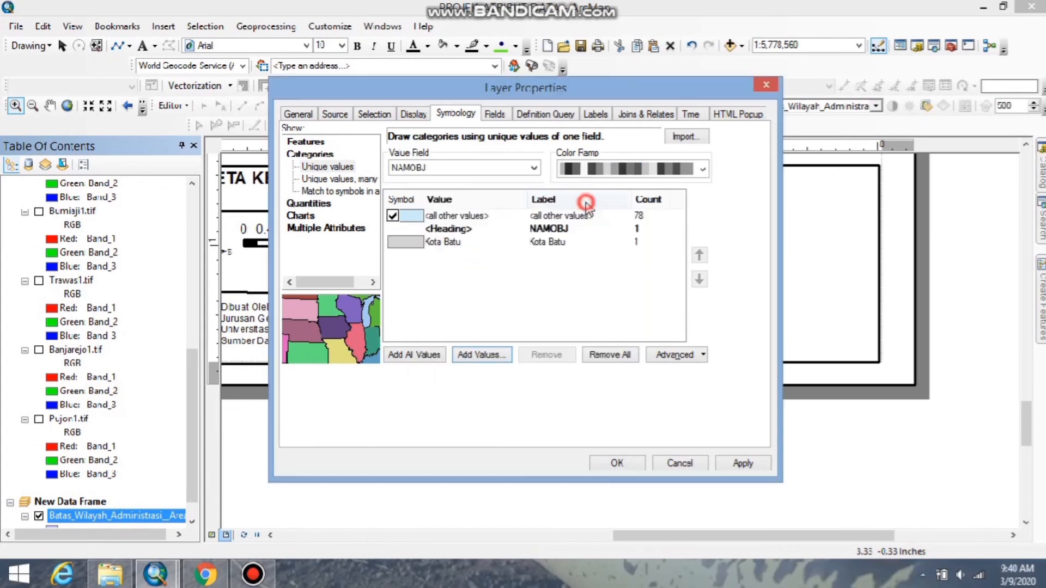
Fill the Kota Batu category with magenta-pink and apply the symbology to the inset layer.
double_click(403, 242)
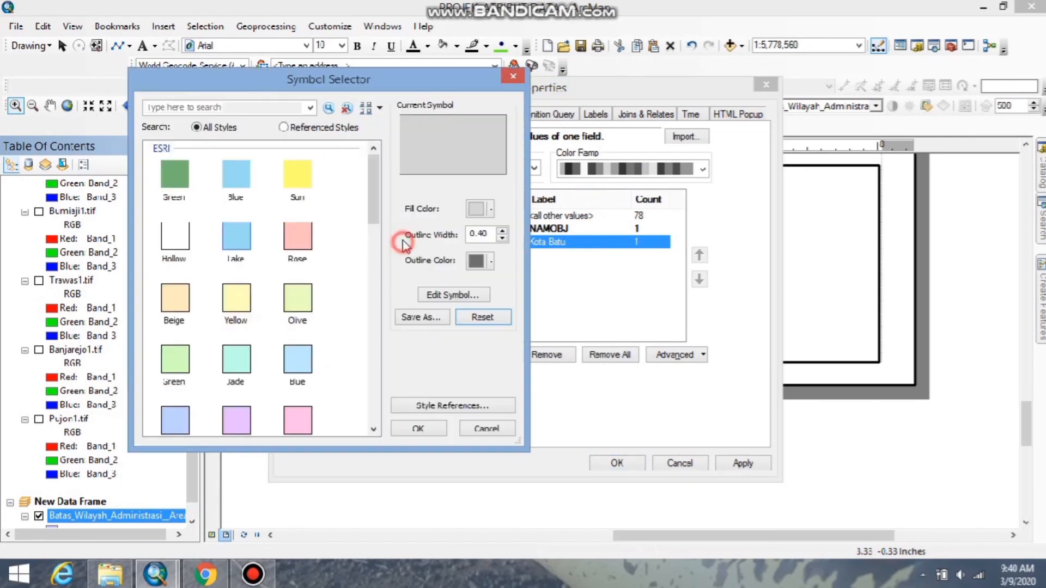
left_click(492, 210)
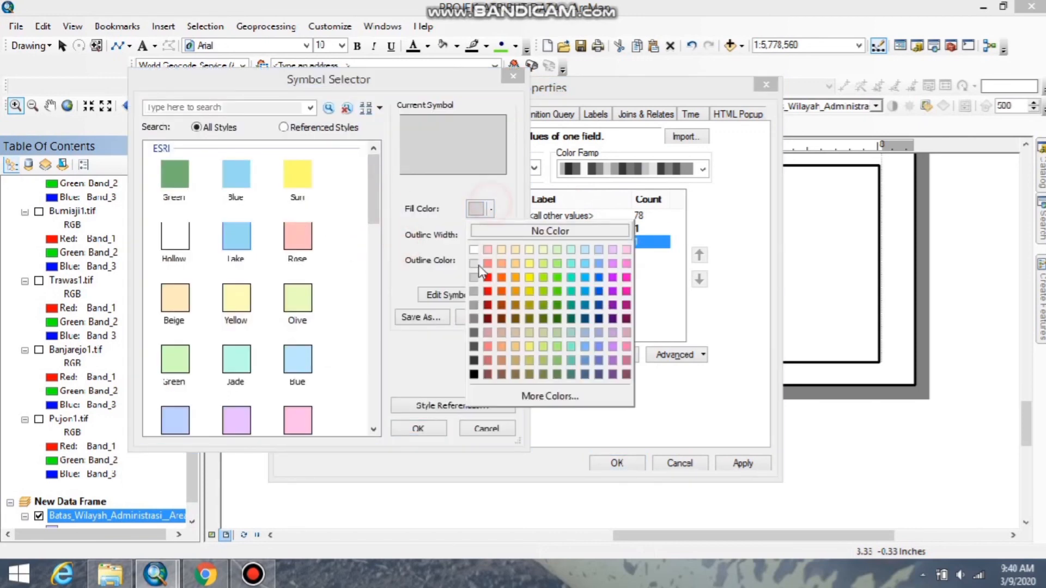
left_click(626, 291)
left_click(431, 424)
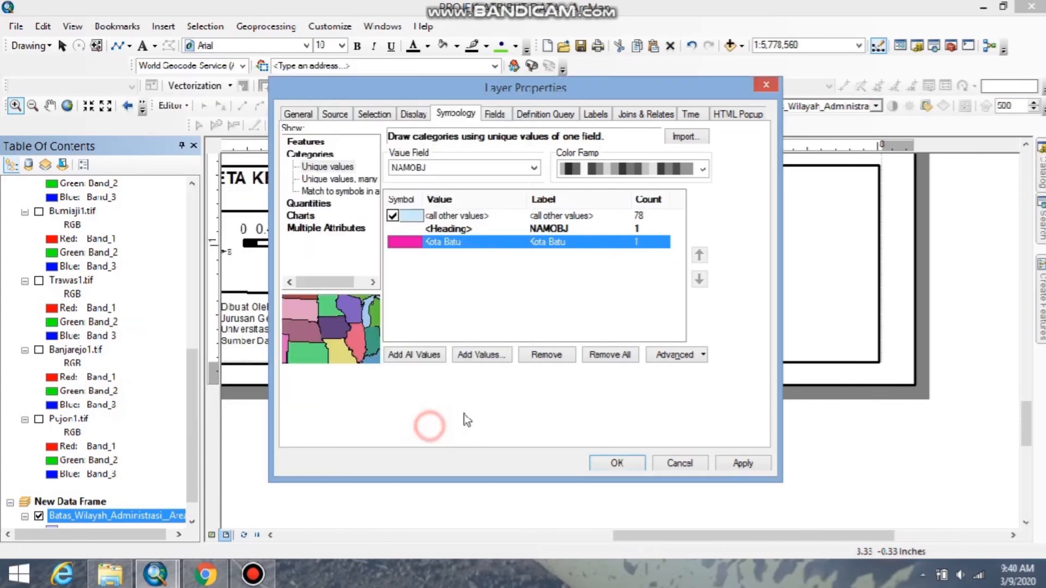
left_click(738, 464)
left_click(618, 463)
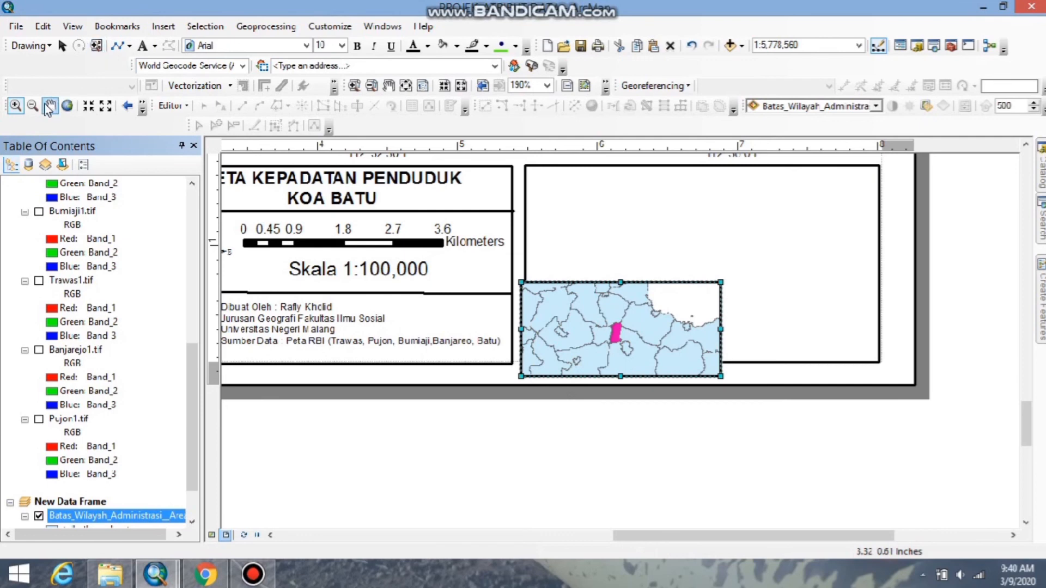
Move the inset location map into the empty frame beside the title block and enlarge it to fill that frame.
left_click(61, 45)
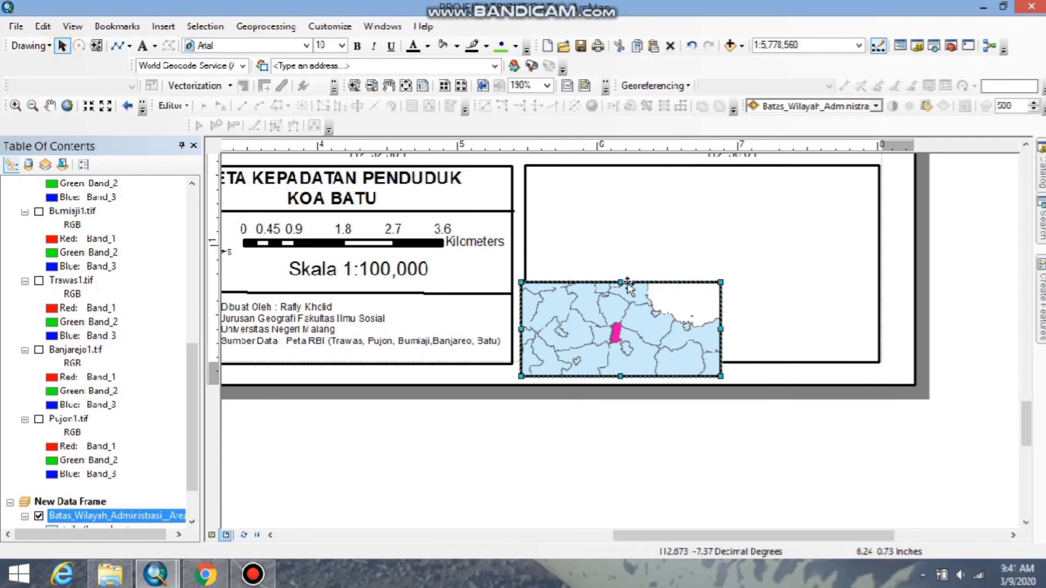
left_click_drag(628, 284, 636, 173)
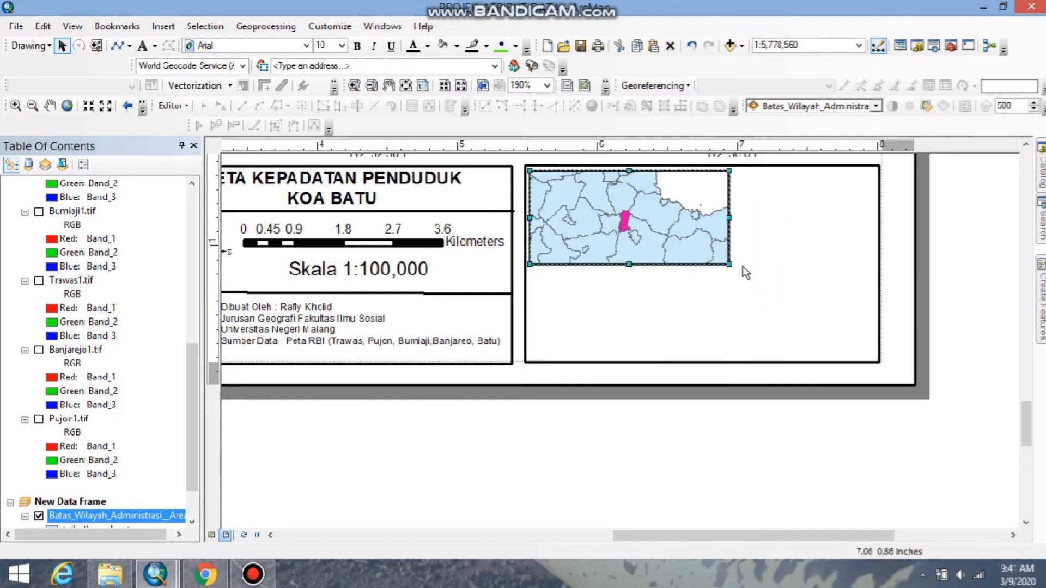
left_click_drag(732, 266, 873, 358)
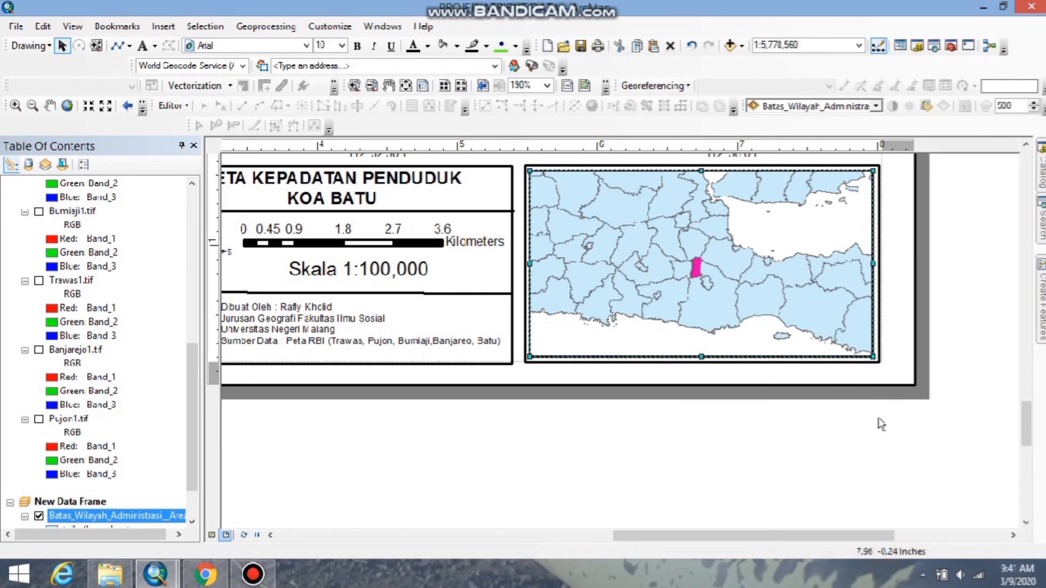
Examine the finished layout page, the main map's details and the layer list.
scroll(412, 316, "up", 10)
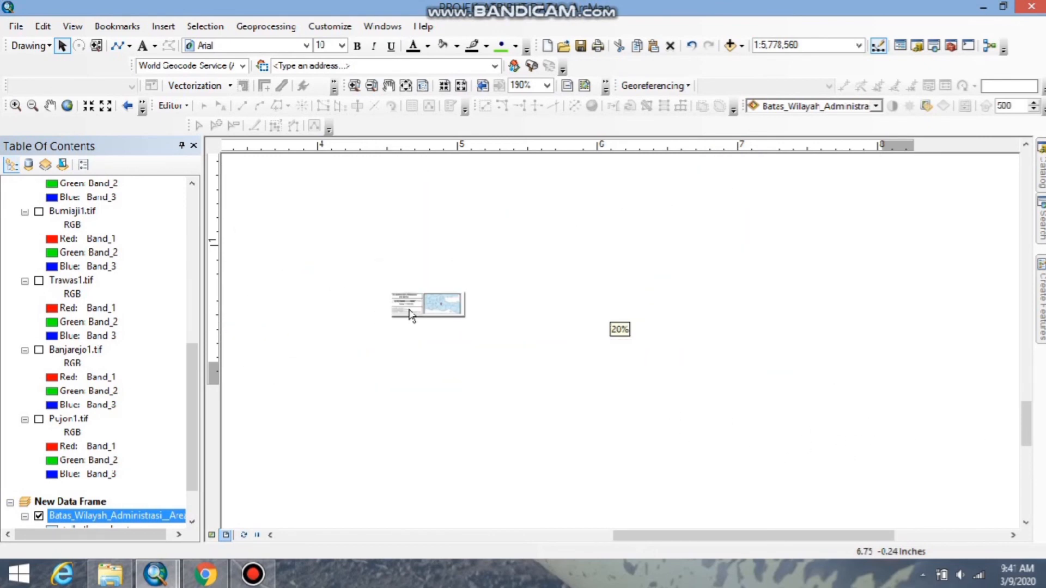
scroll(411, 316, "down", 5)
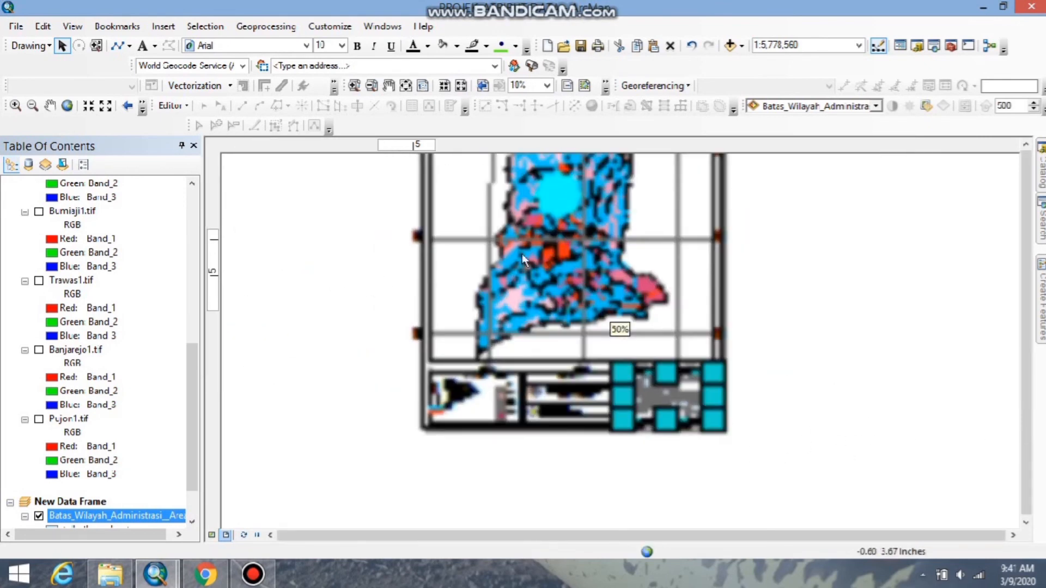
left_click(388, 85)
left_click_drag(541, 211, 576, 298)
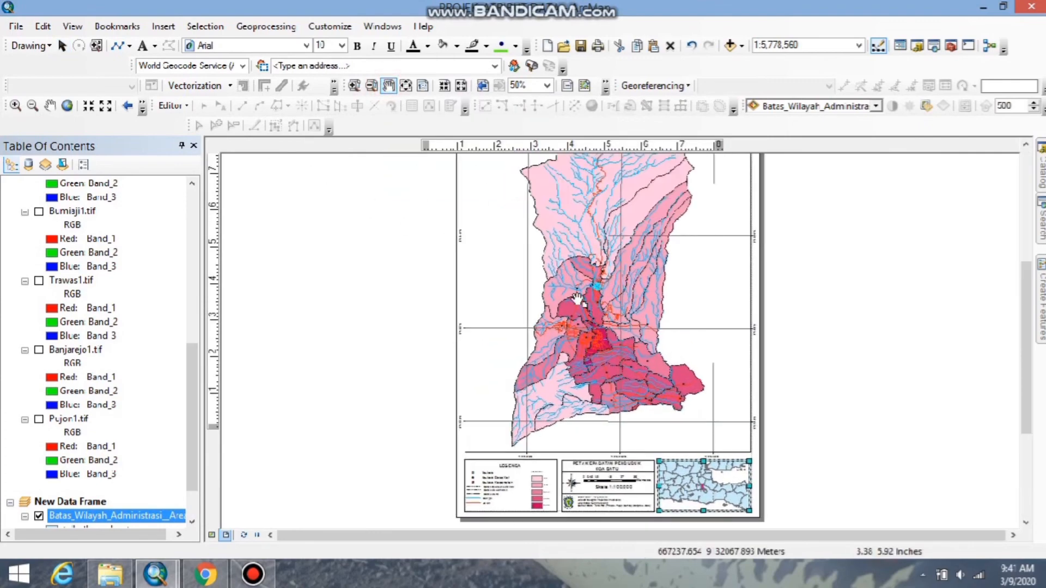
scroll(577, 298, "down", 5)
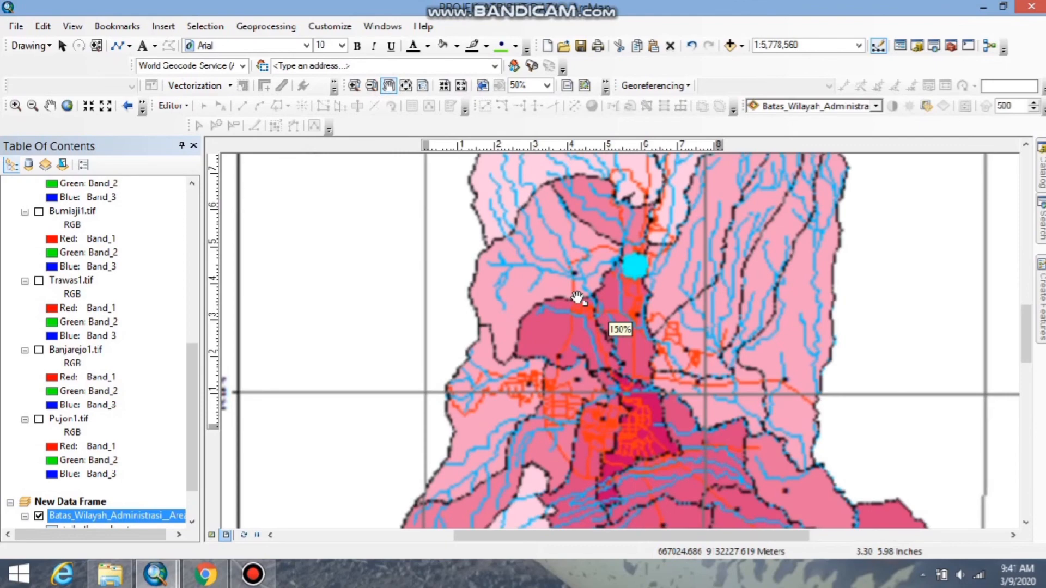
scroll(577, 298, "up", 4)
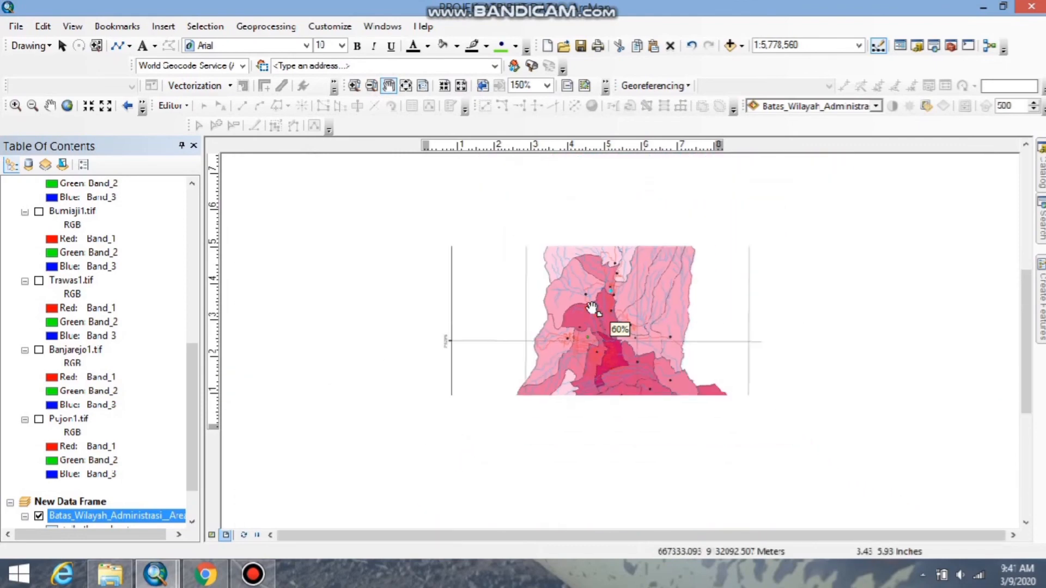
scroll(592, 308, "up", 2)
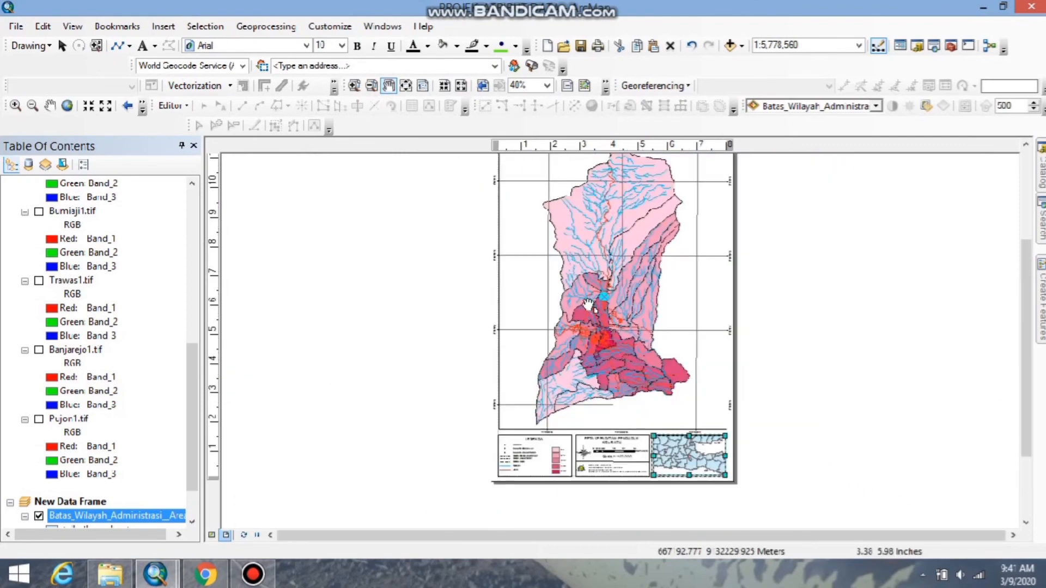
scroll(523, 300, "up", 1)
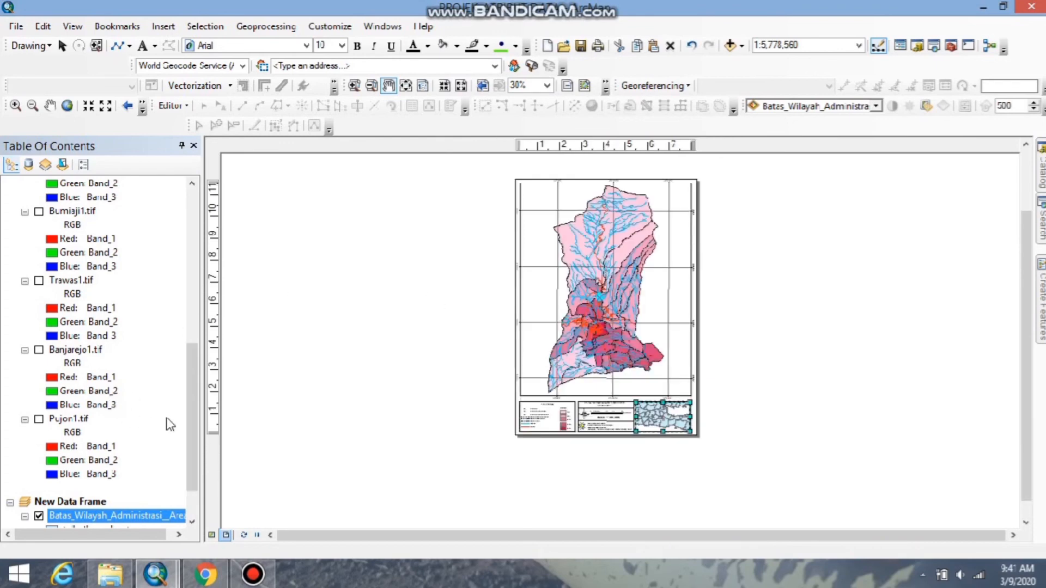
left_click_drag(192, 420, 191, 241)
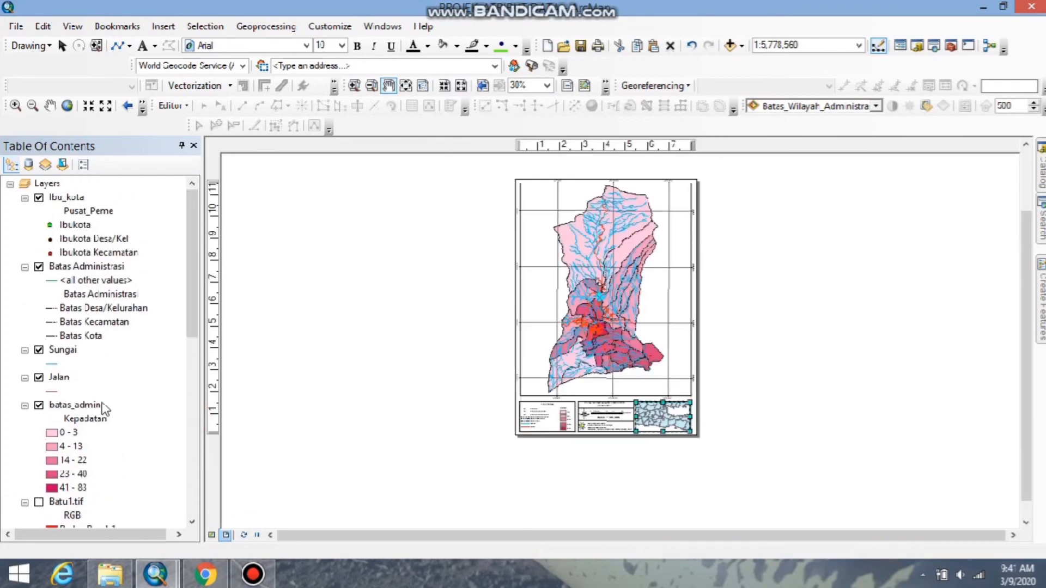
scroll(556, 275, "down", 4)
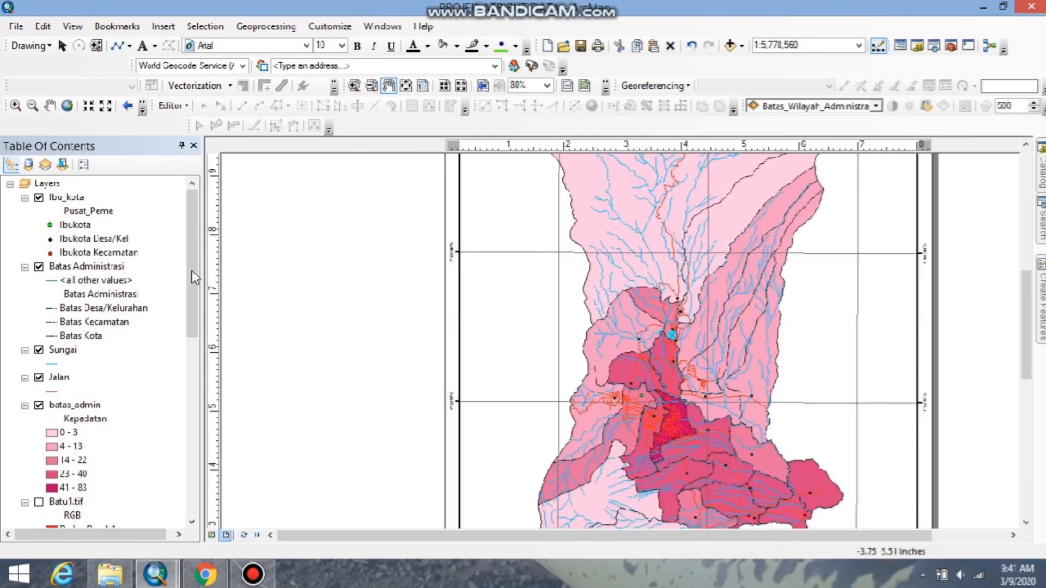
scroll(194, 278, "down", 5)
scroll(191, 275, "up", 5)
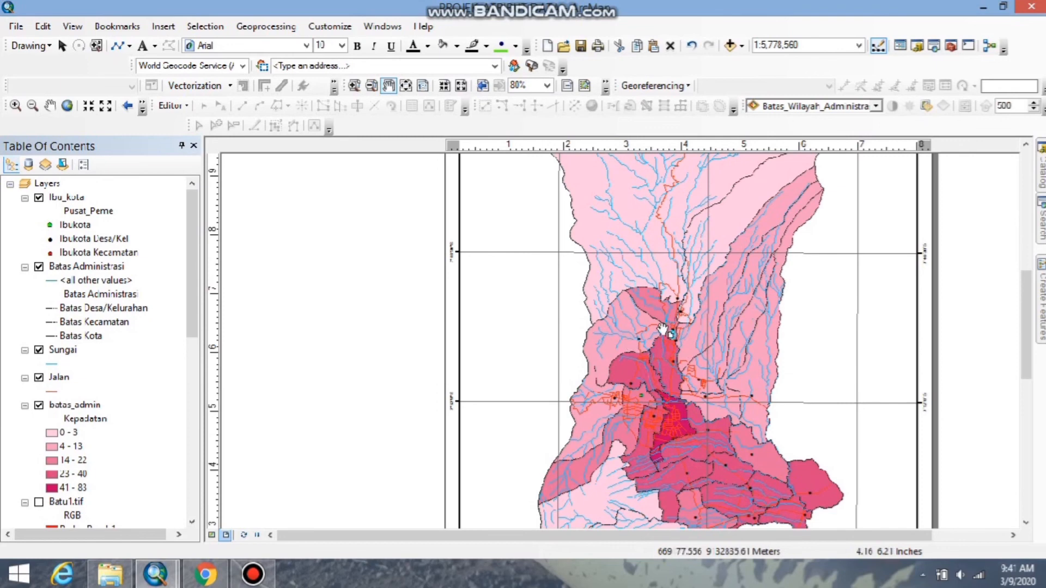
scroll(612, 327, "down", 3)
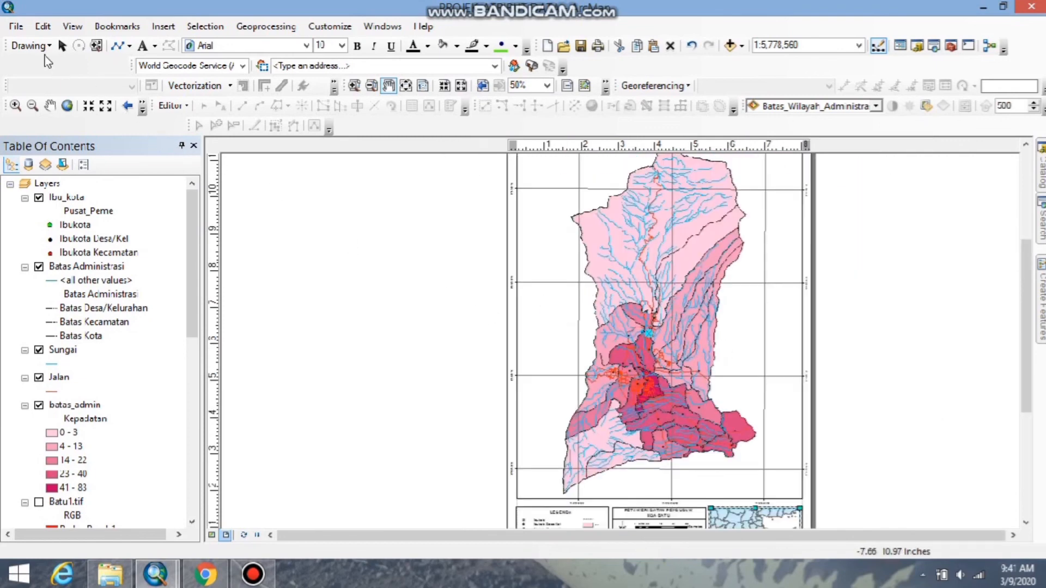
Save the map document in the LAPRAK 3 folder as PROJEK_ATRIBUT LAYOUT 2.
left_click(15, 26)
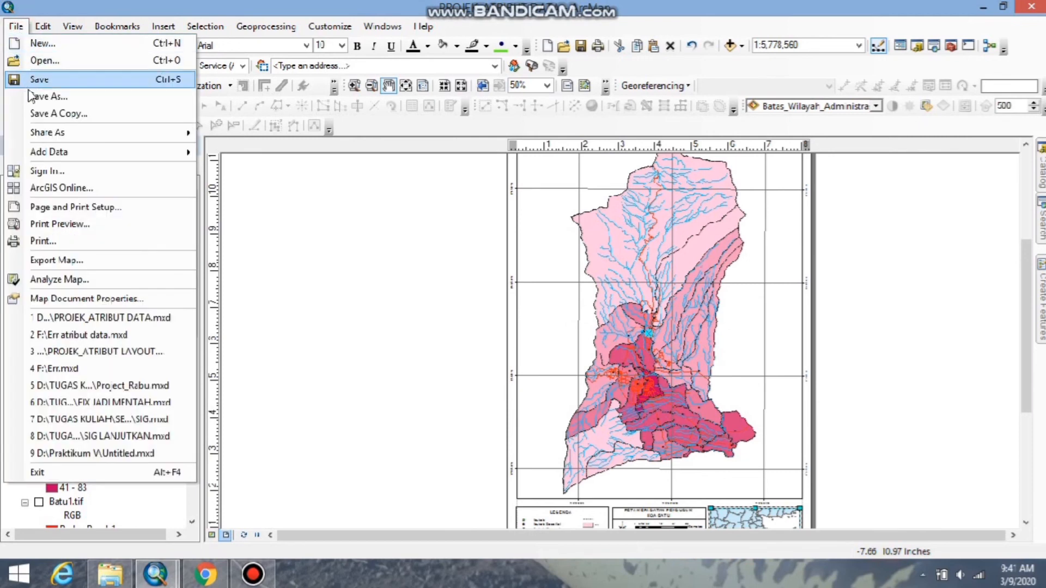
left_click(28, 77)
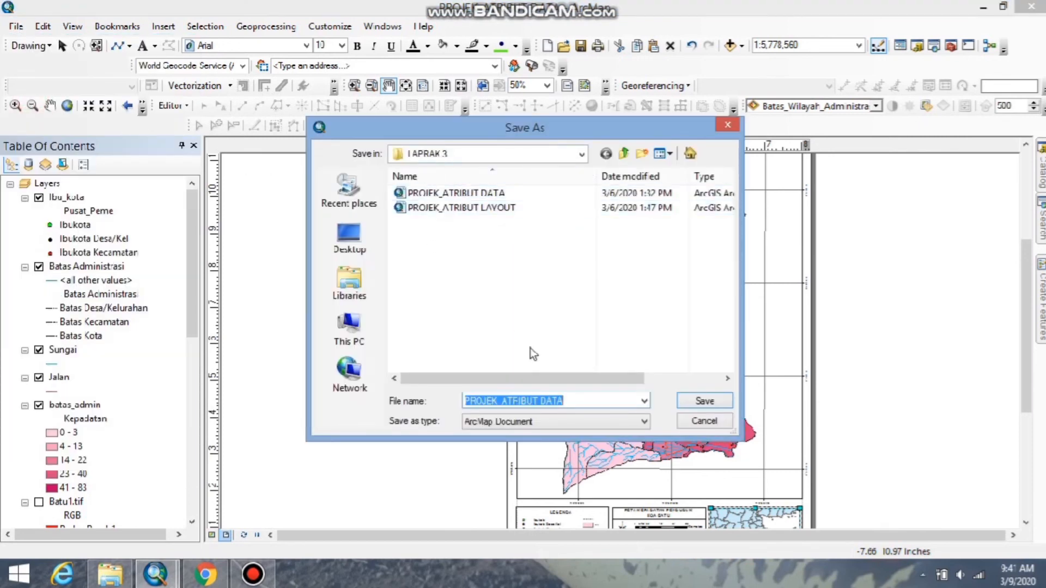
left_click(580, 401)
double_click(551, 402)
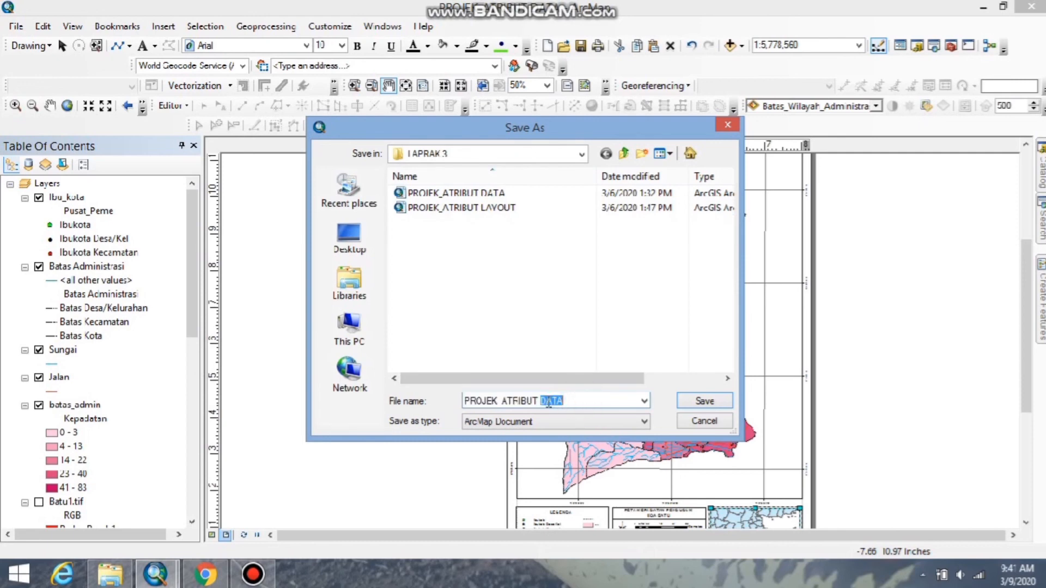
type("LAYO")
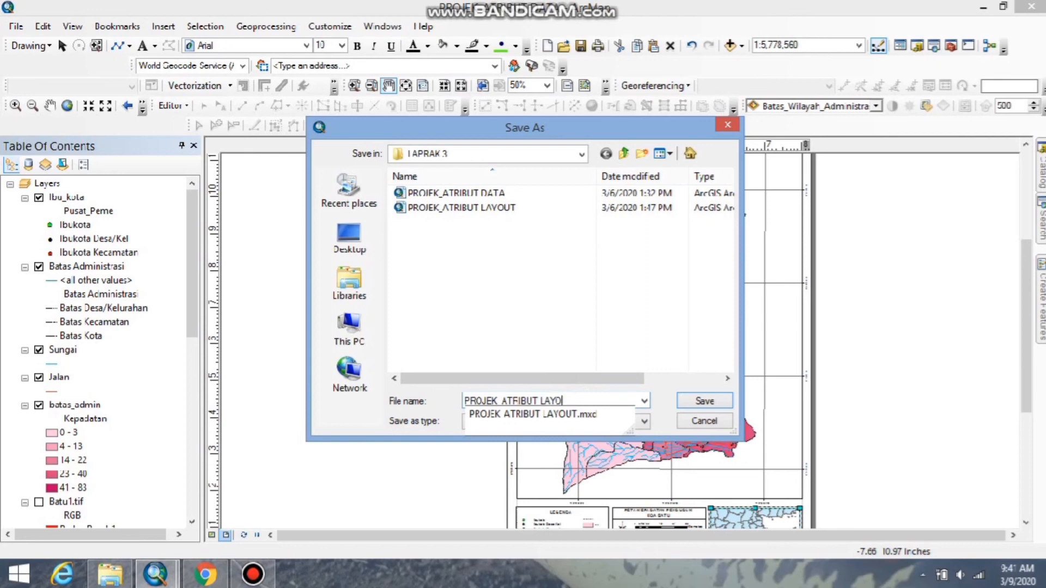
type("UT 2")
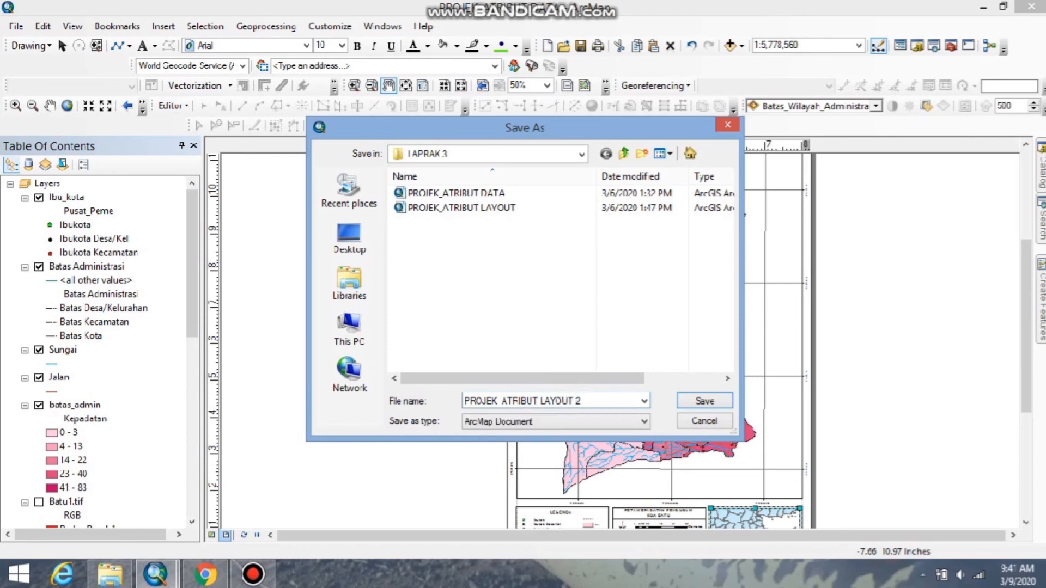
left_click(706, 403)
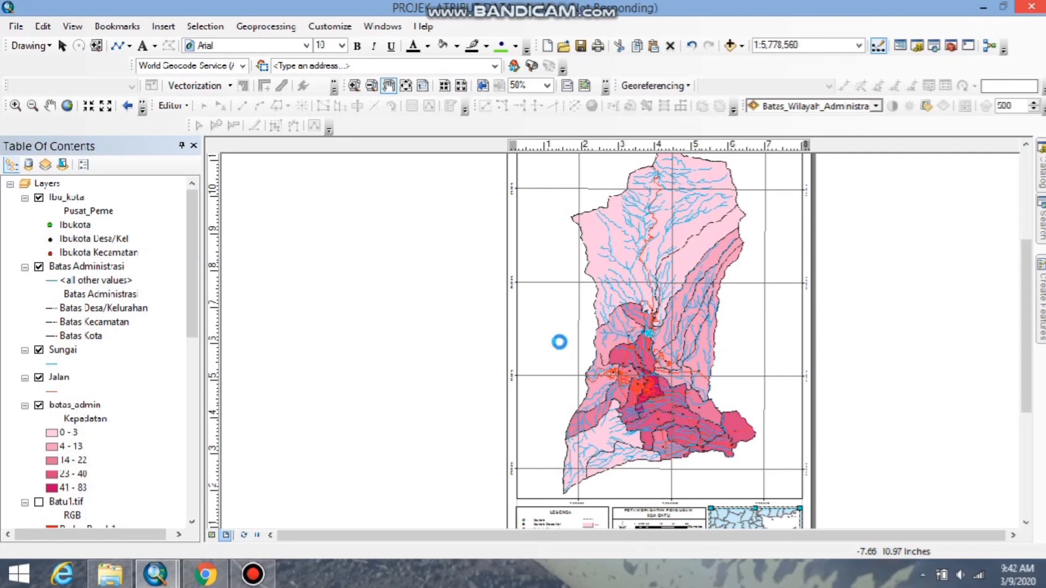
Start exporting the map as a JPEG and set its resolution to 1000 dpi.
left_click(16, 27)
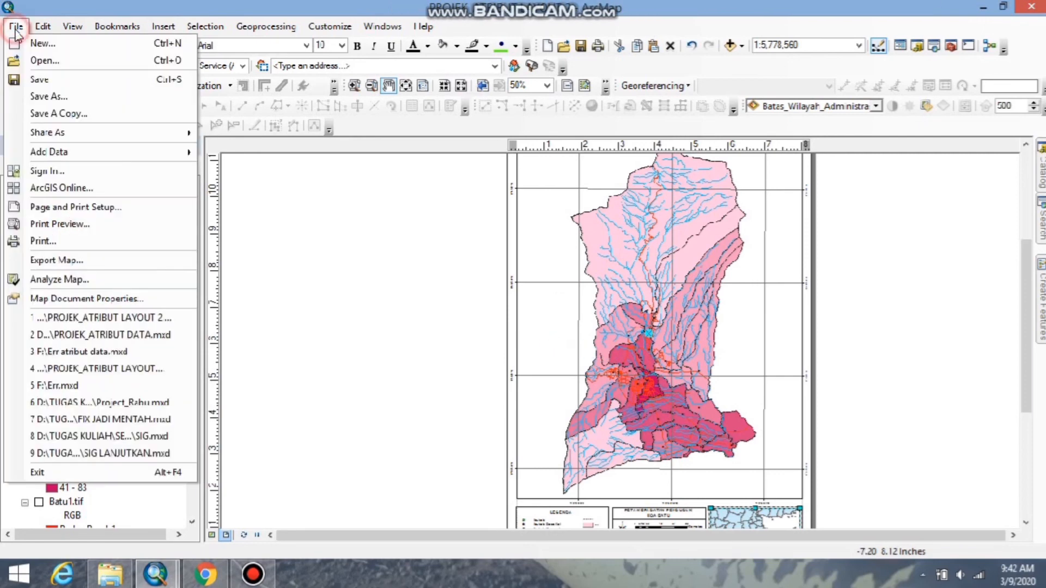
left_click(84, 264)
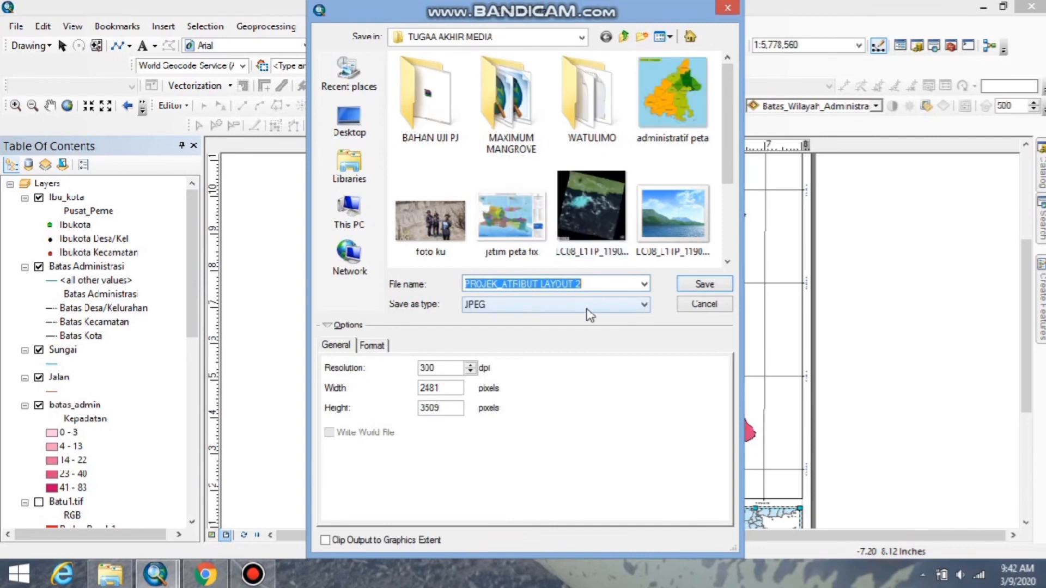
left_click_drag(446, 369, 410, 371)
type("1000")
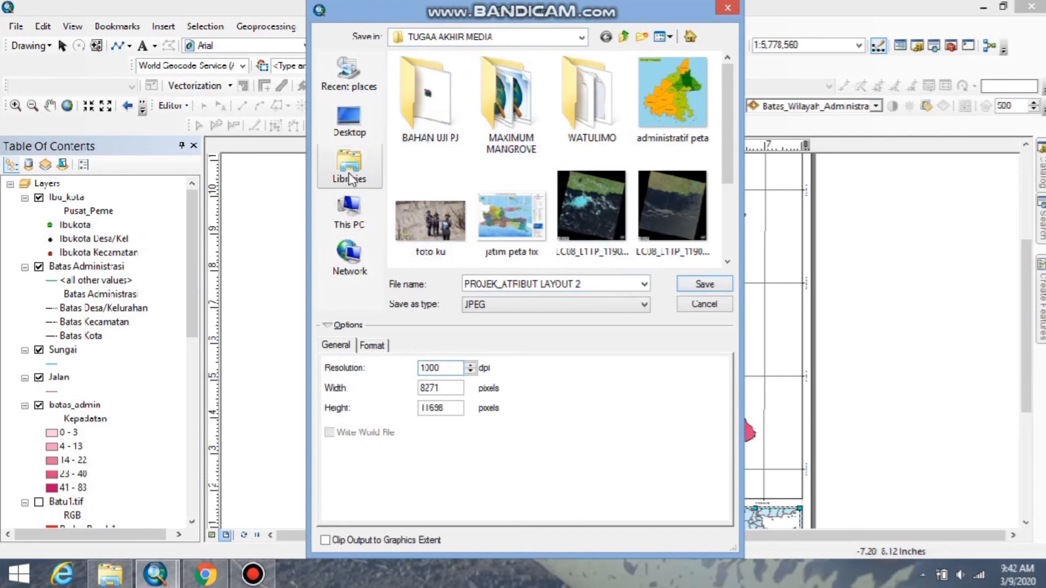
Export the JPEG as PROJEK_ATRIBUT LAYOUT 2 into the SIG folder under D:, TUGAS KULIAH, SEMESTER 4.
left_click(350, 210)
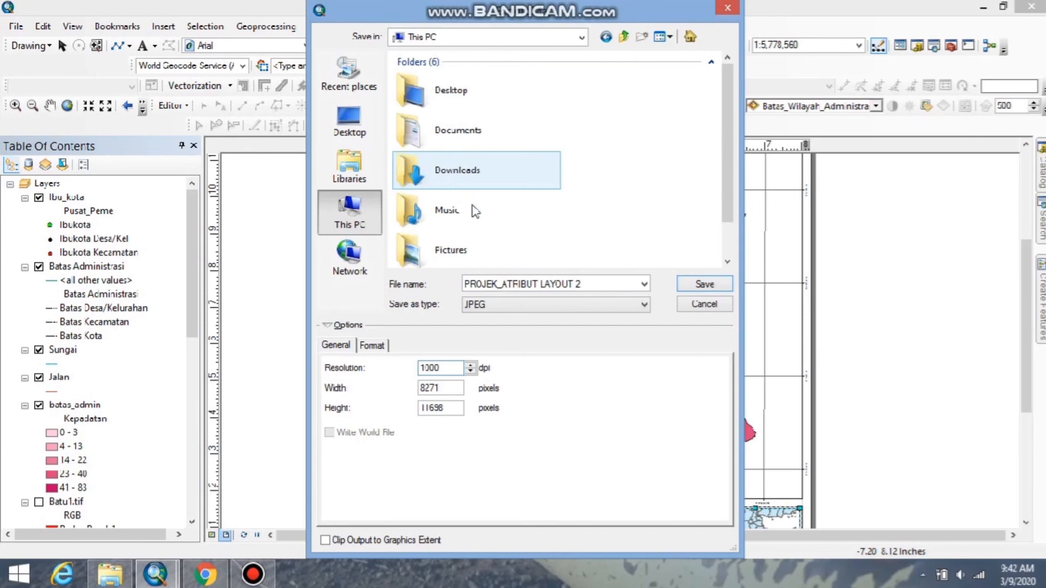
left_click_drag(725, 145, 727, 234)
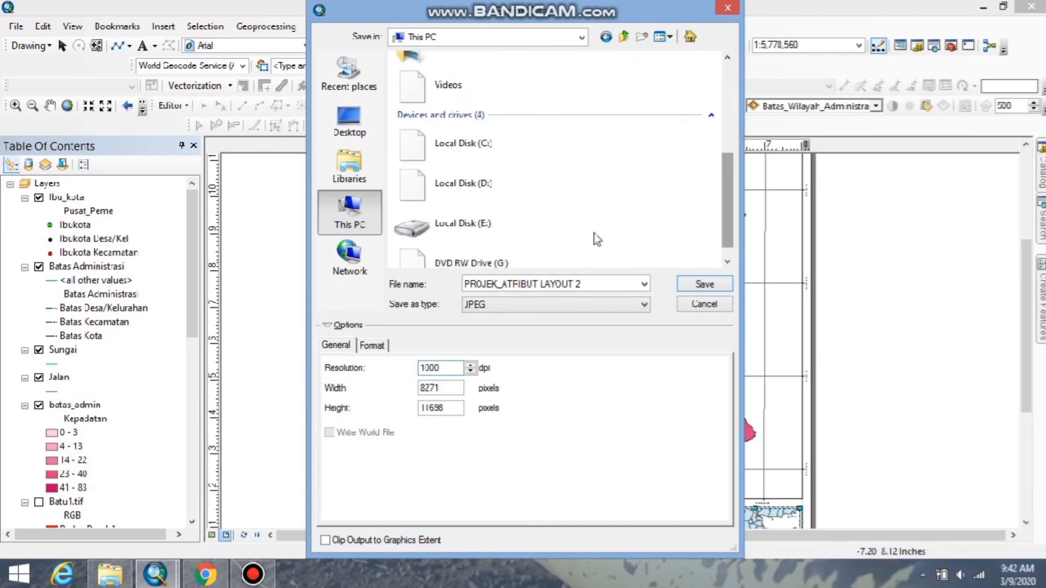
double_click(461, 184)
left_click(465, 184)
type("t")
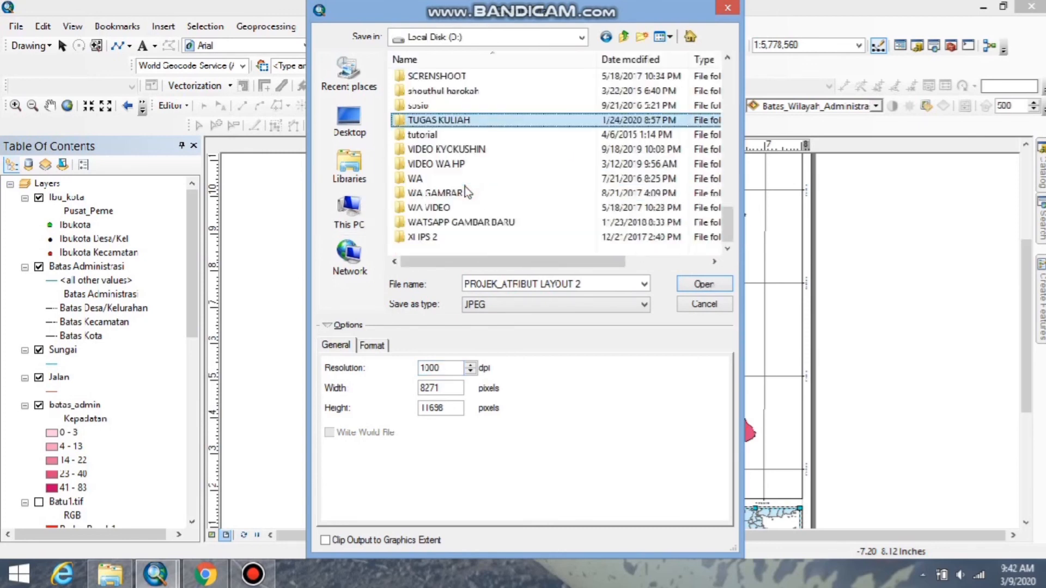
key("Return")
scroll(462, 185, "down", 5)
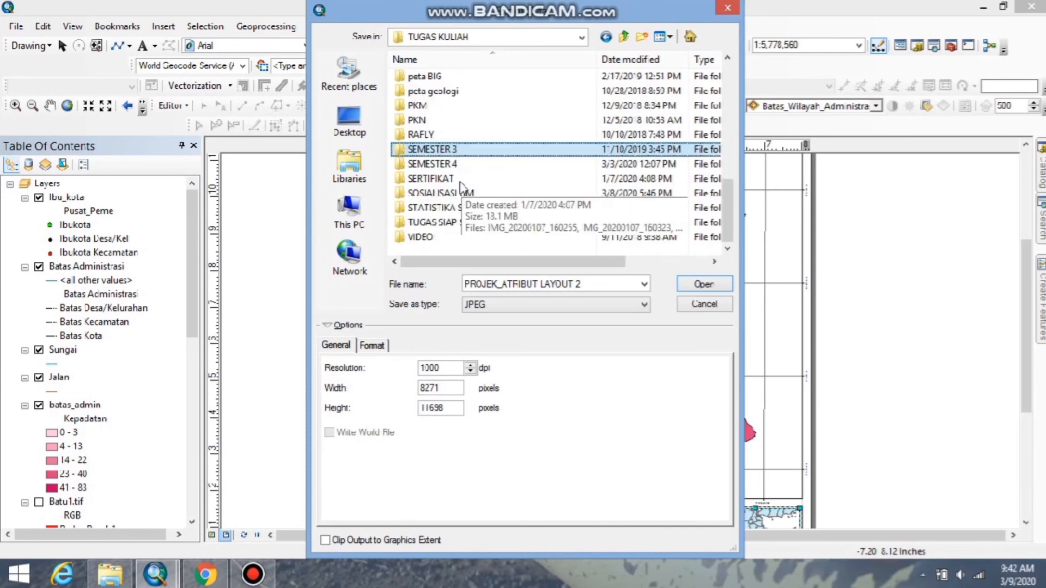
double_click(463, 184)
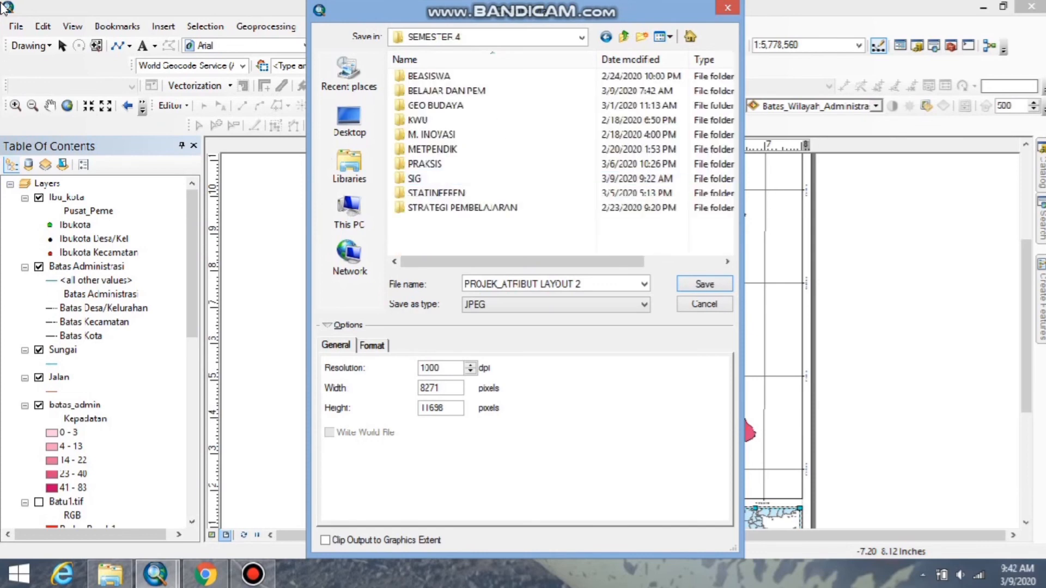
double_click(422, 178)
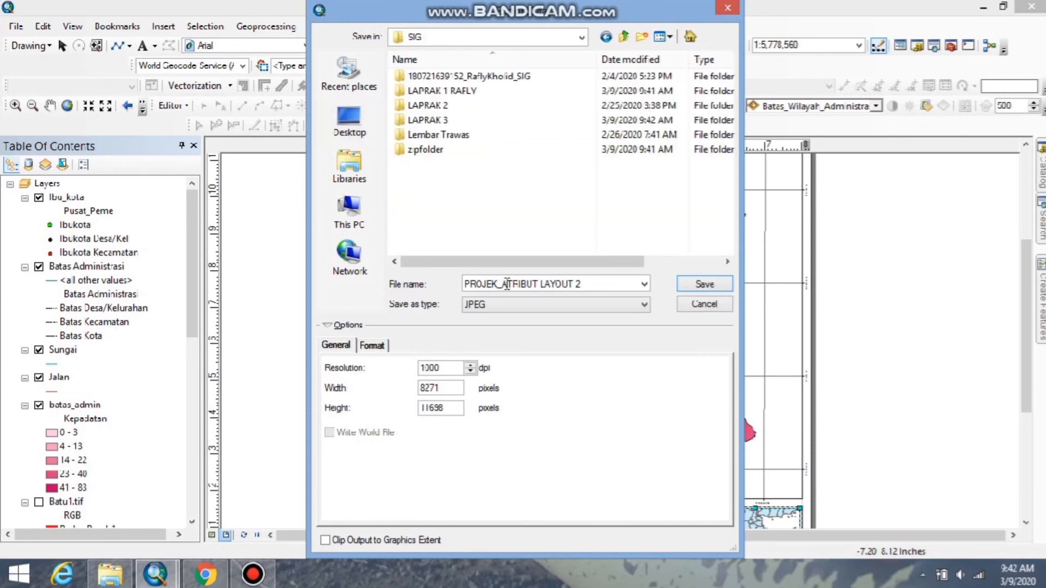
left_click(703, 283)
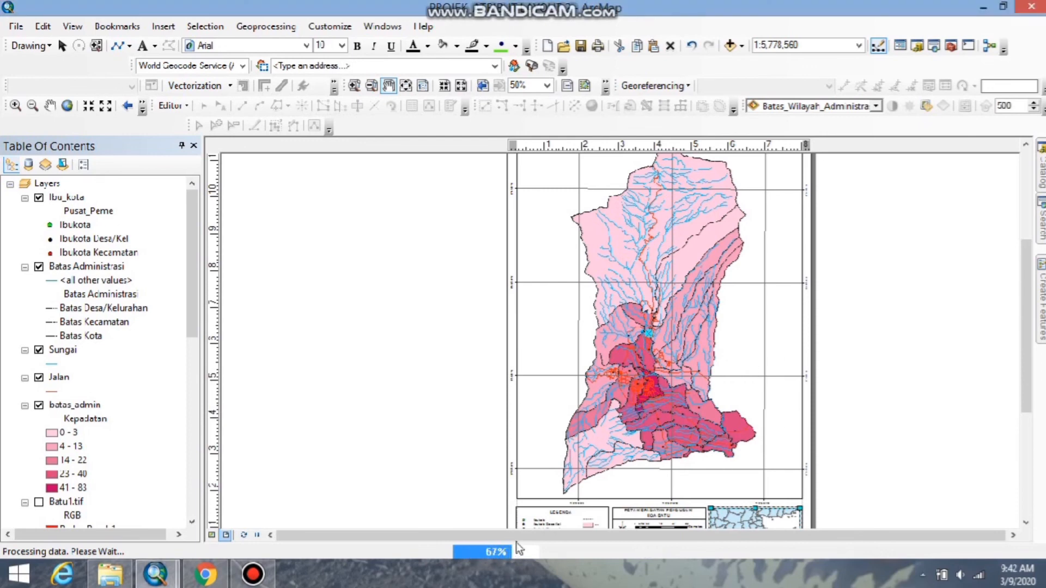
Close the program once the export has finished, saving the edits.
mouse_move(517, 2)
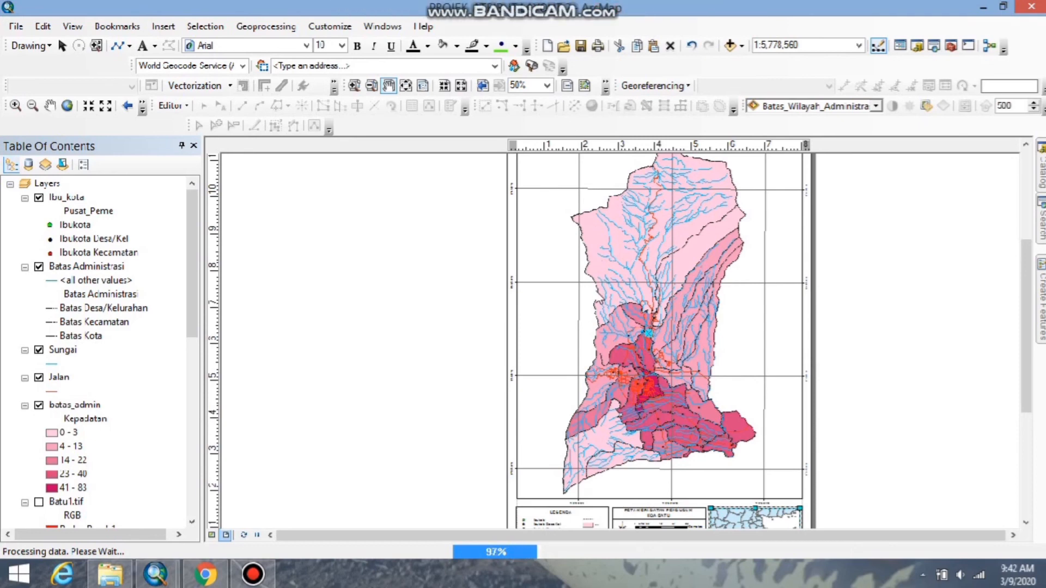
left_click(1031, 8)
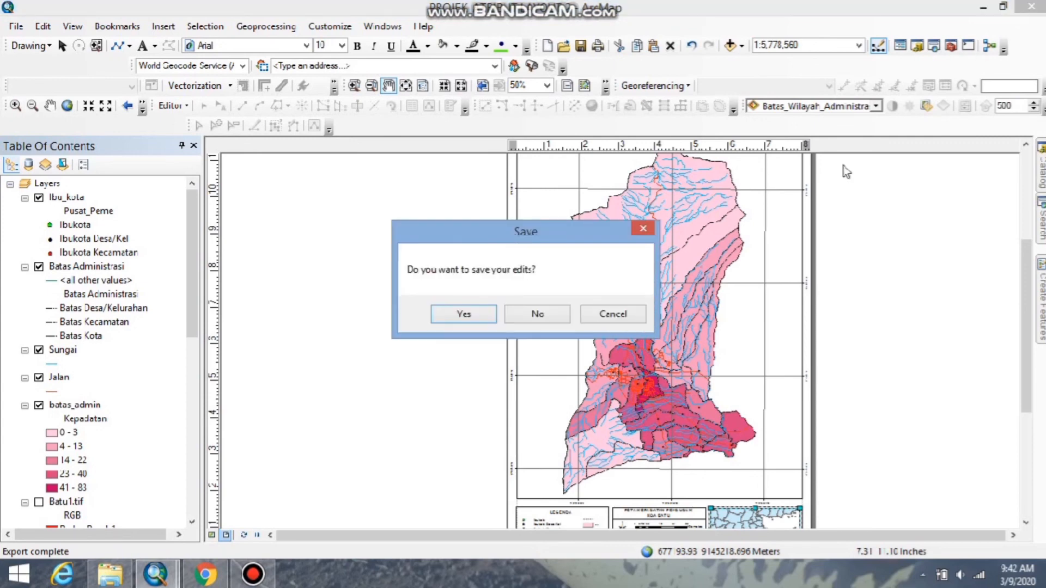
left_click(464, 315)
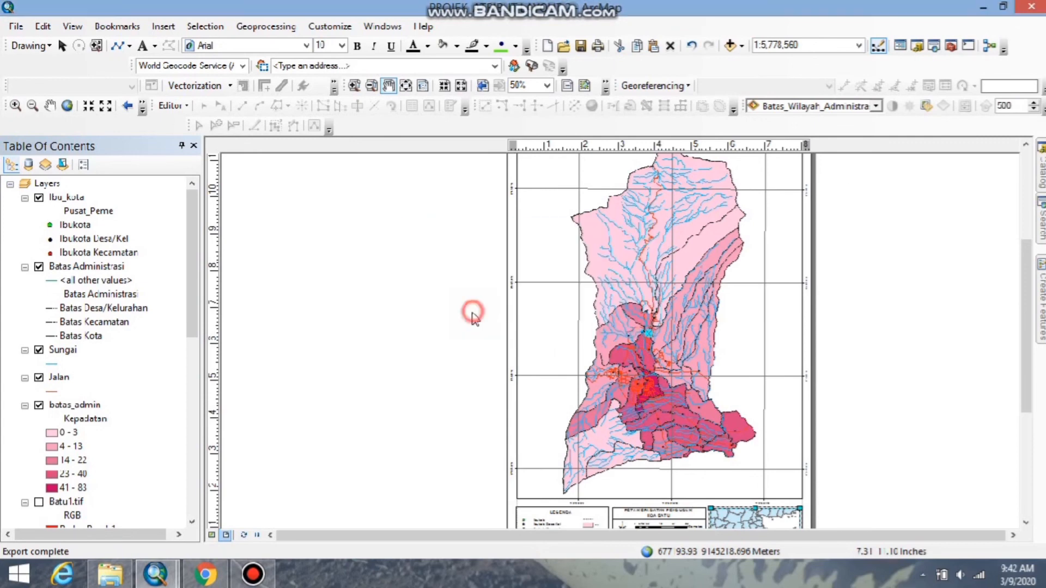